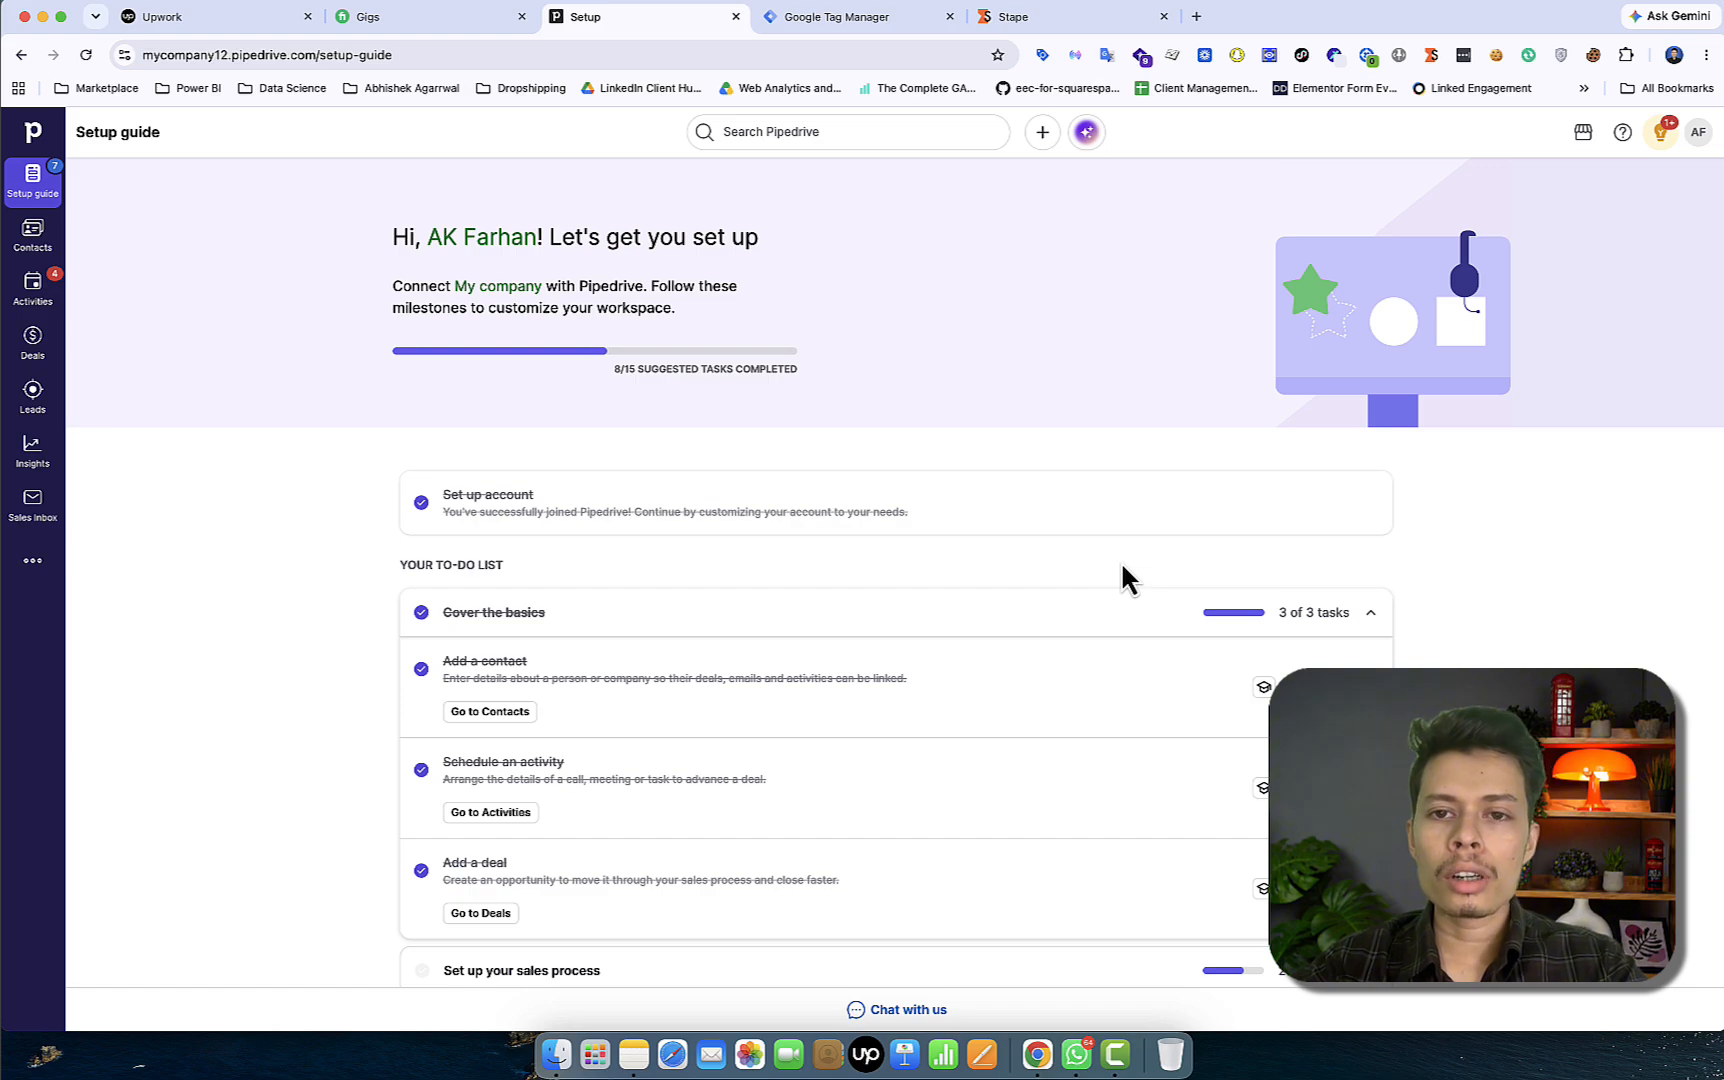
Show the Leads Web Forms list with the active Pipedrive Contact Form, then open a new browser tab
click(30, 400)
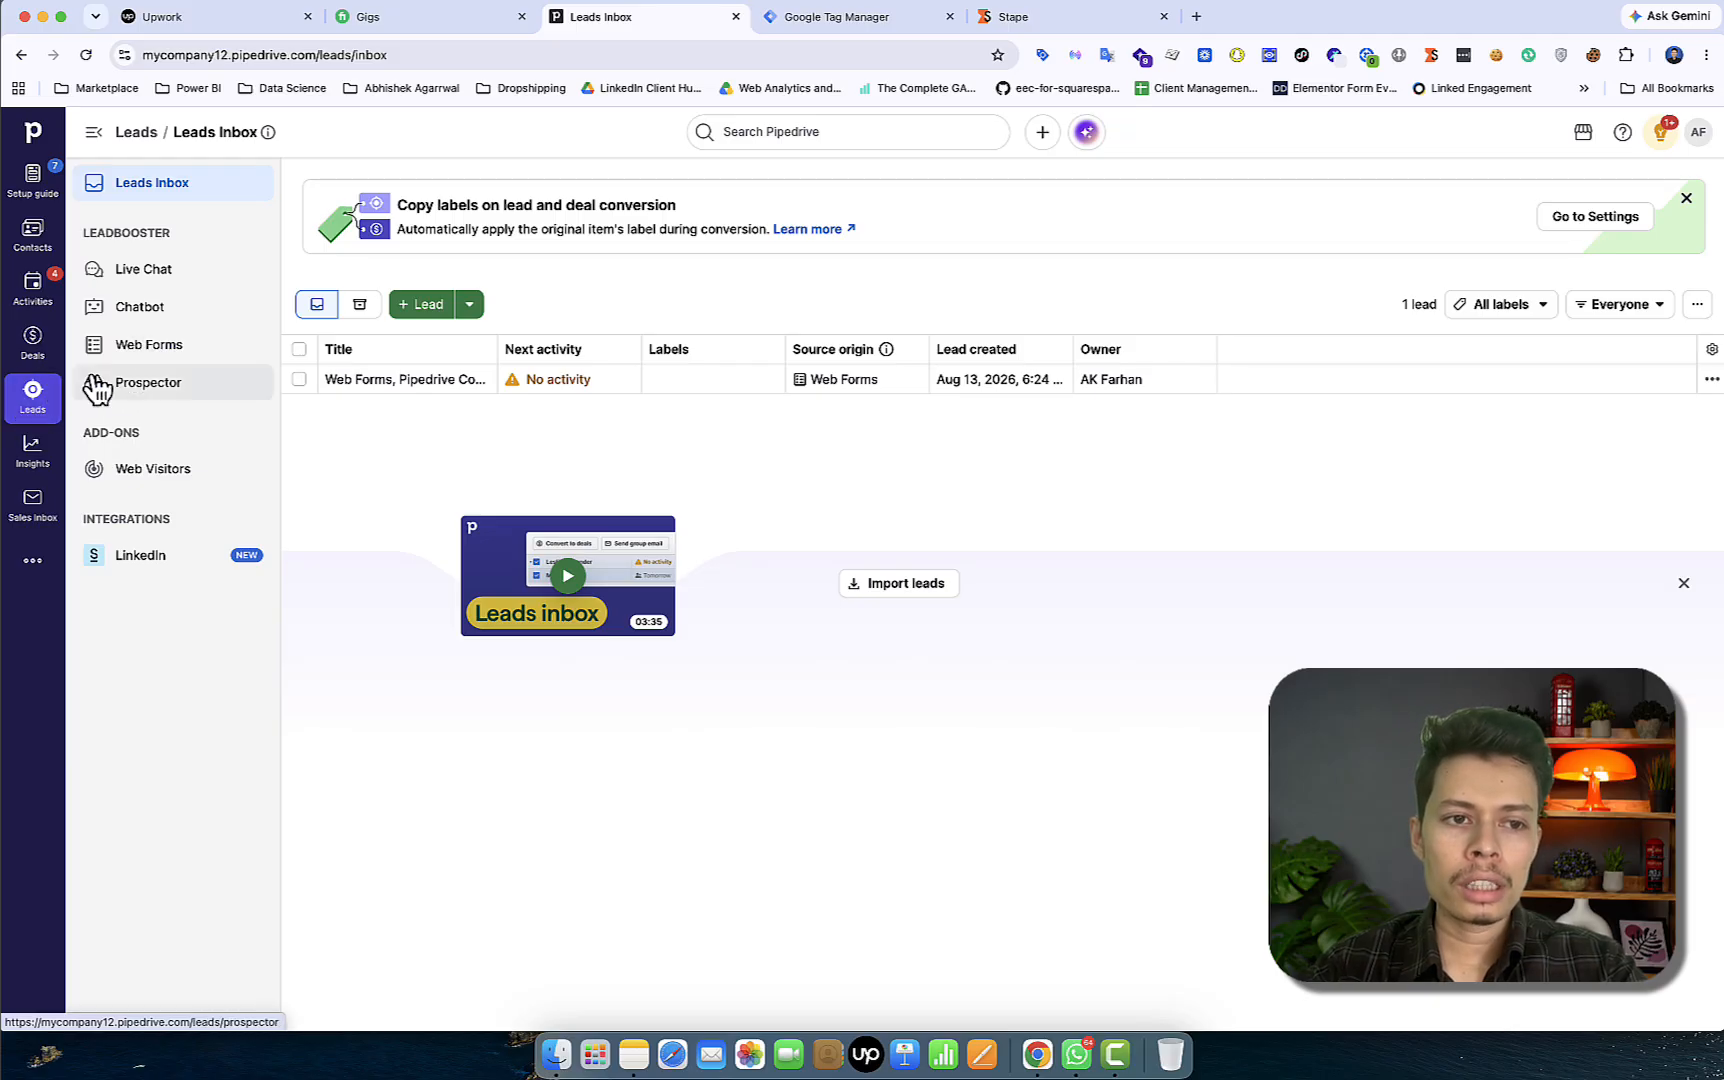
click(160, 352)
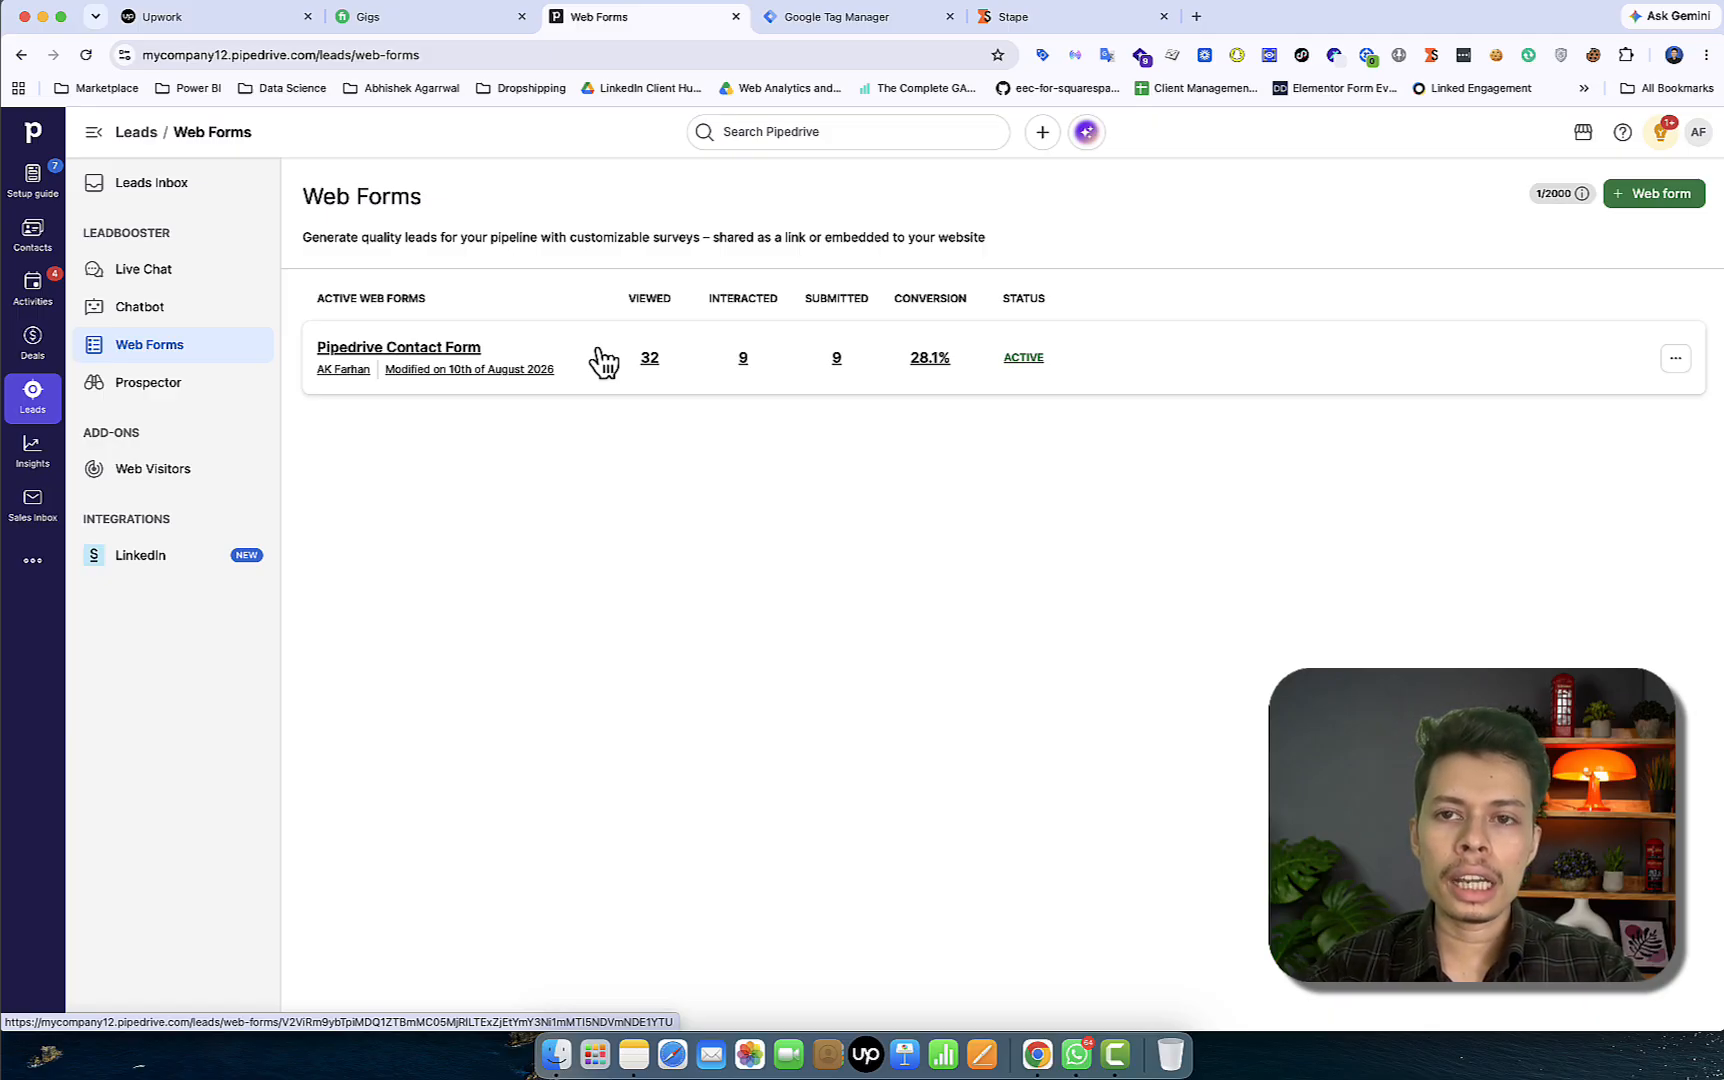
click(1197, 18)
Load mistiwala.site/contact-us with gclid, gbraid, wbraid and fbclid test parameters and scroll to the form
text(m)
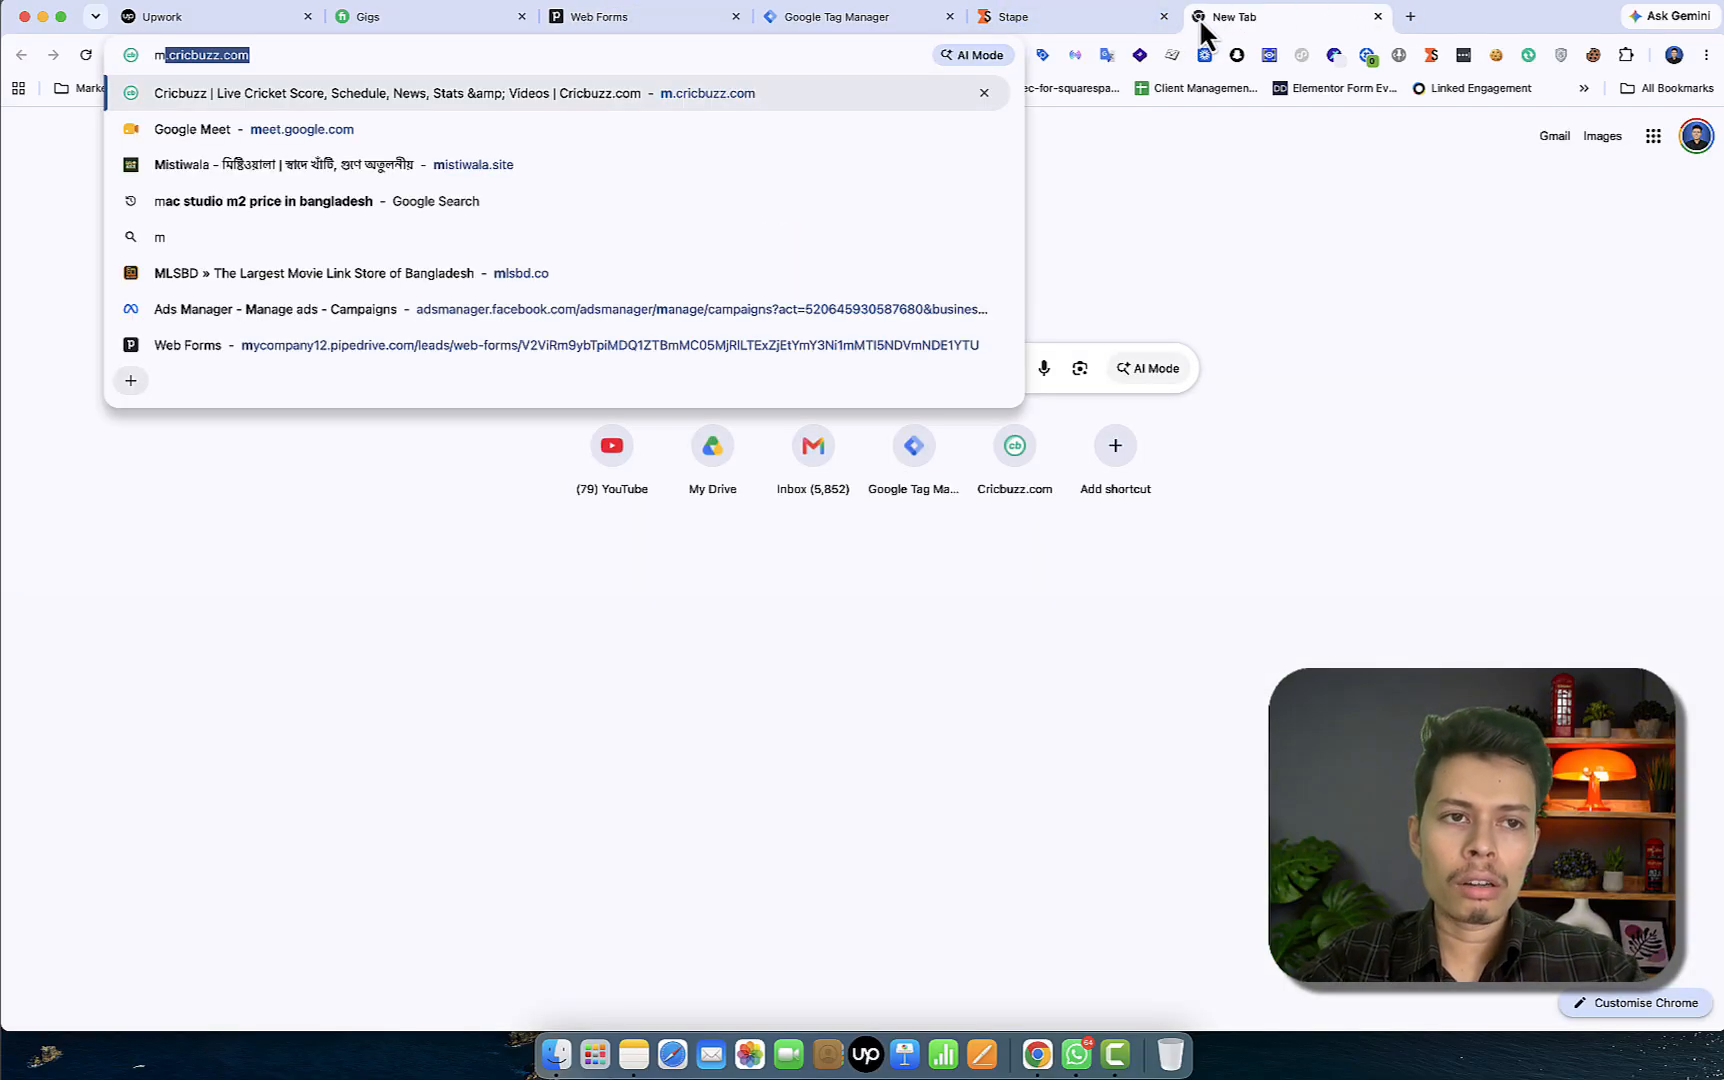
text(is)
key(Return)
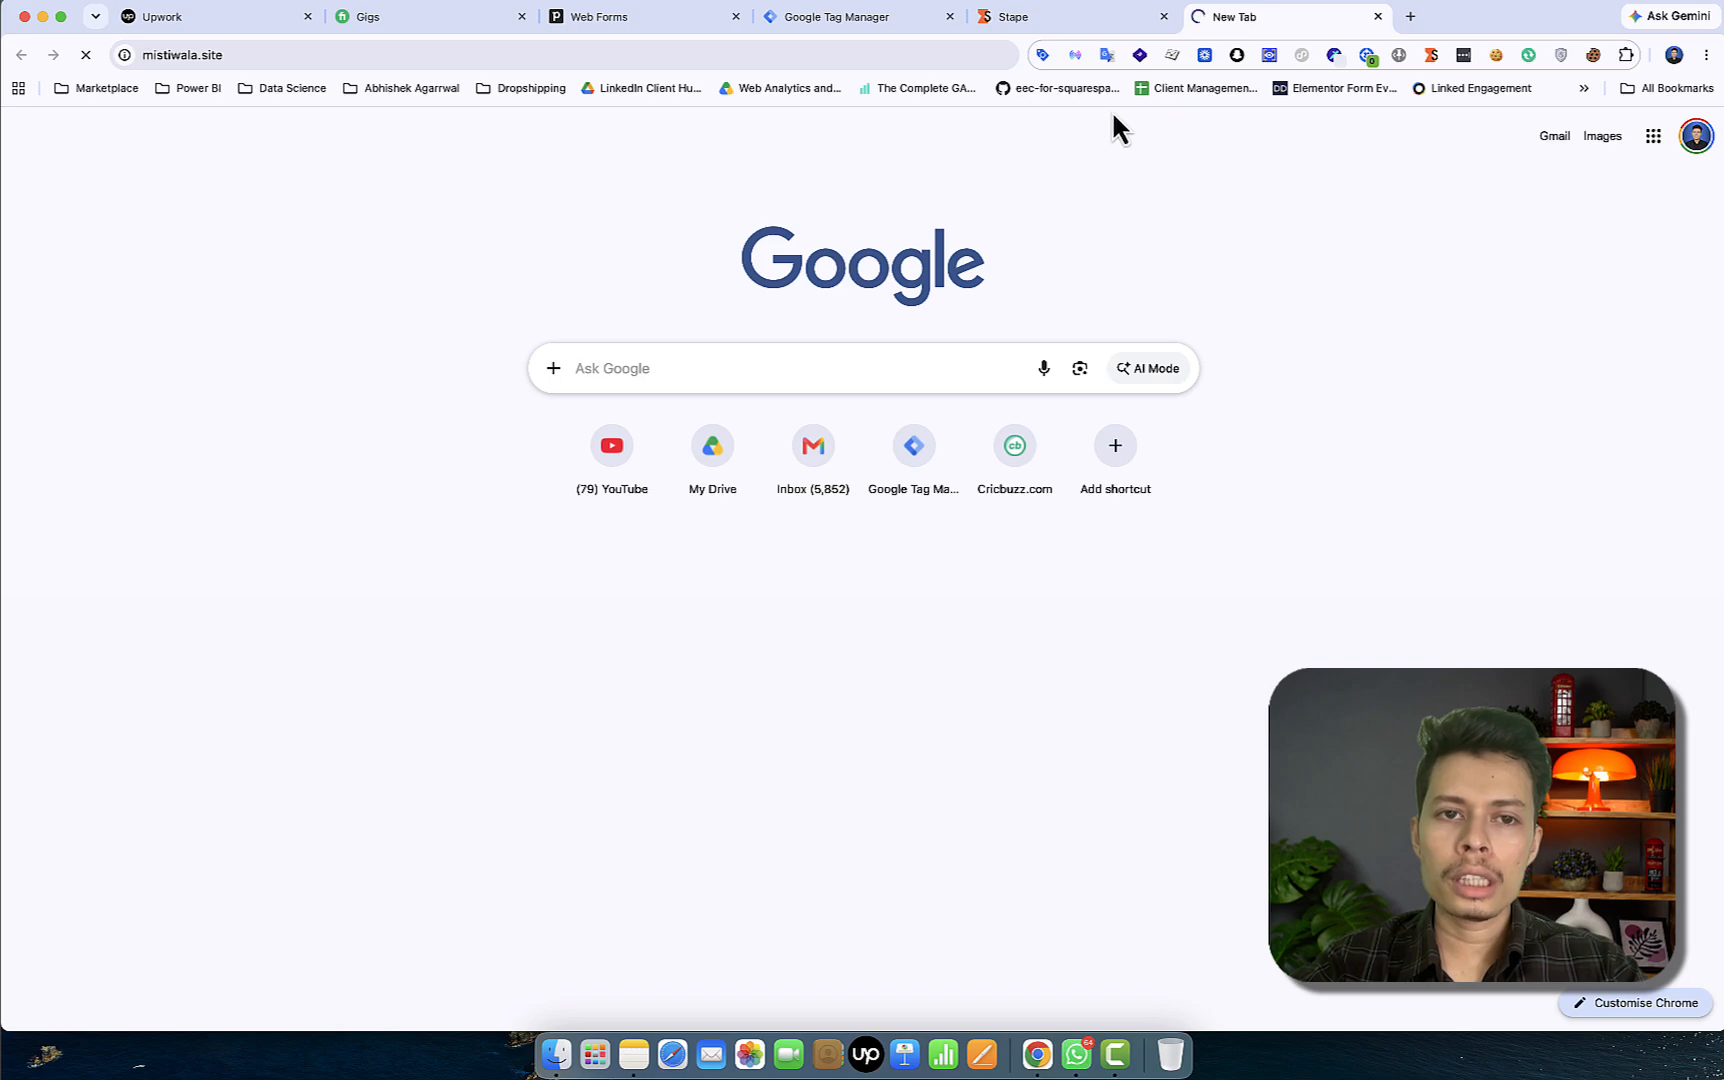
click(618, 65)
click(618, 65)
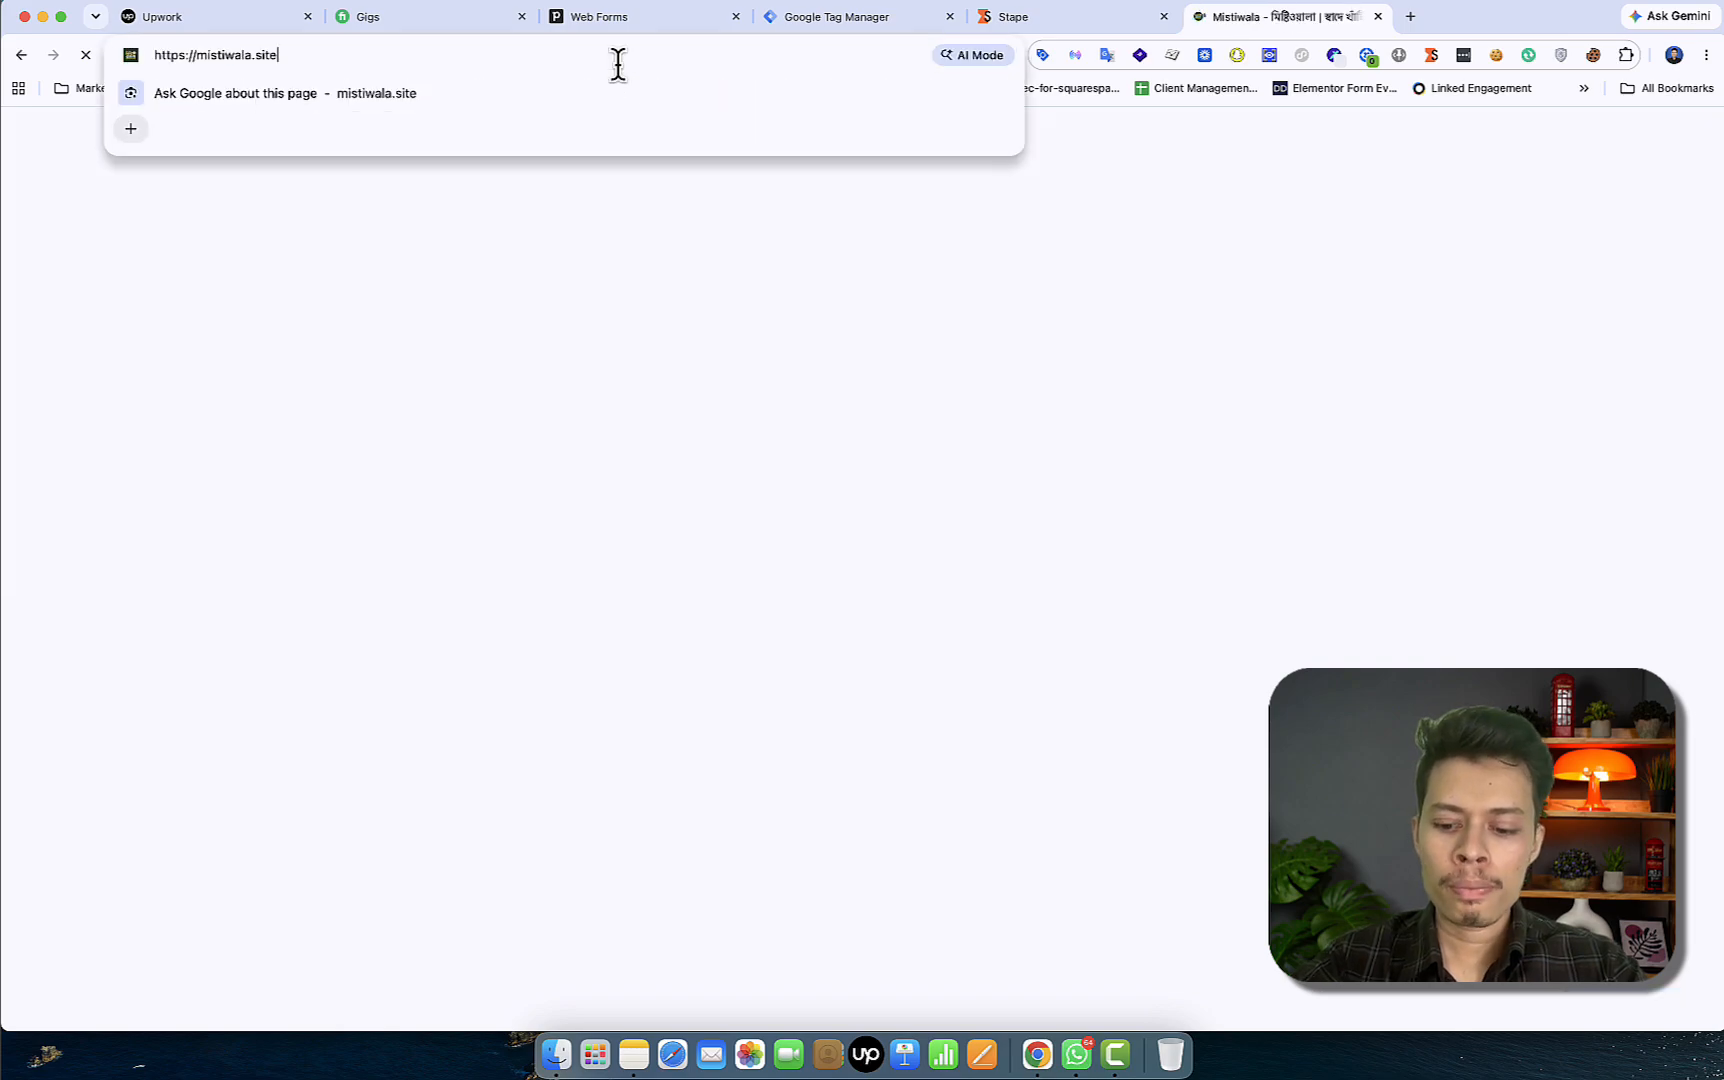
text(/con)
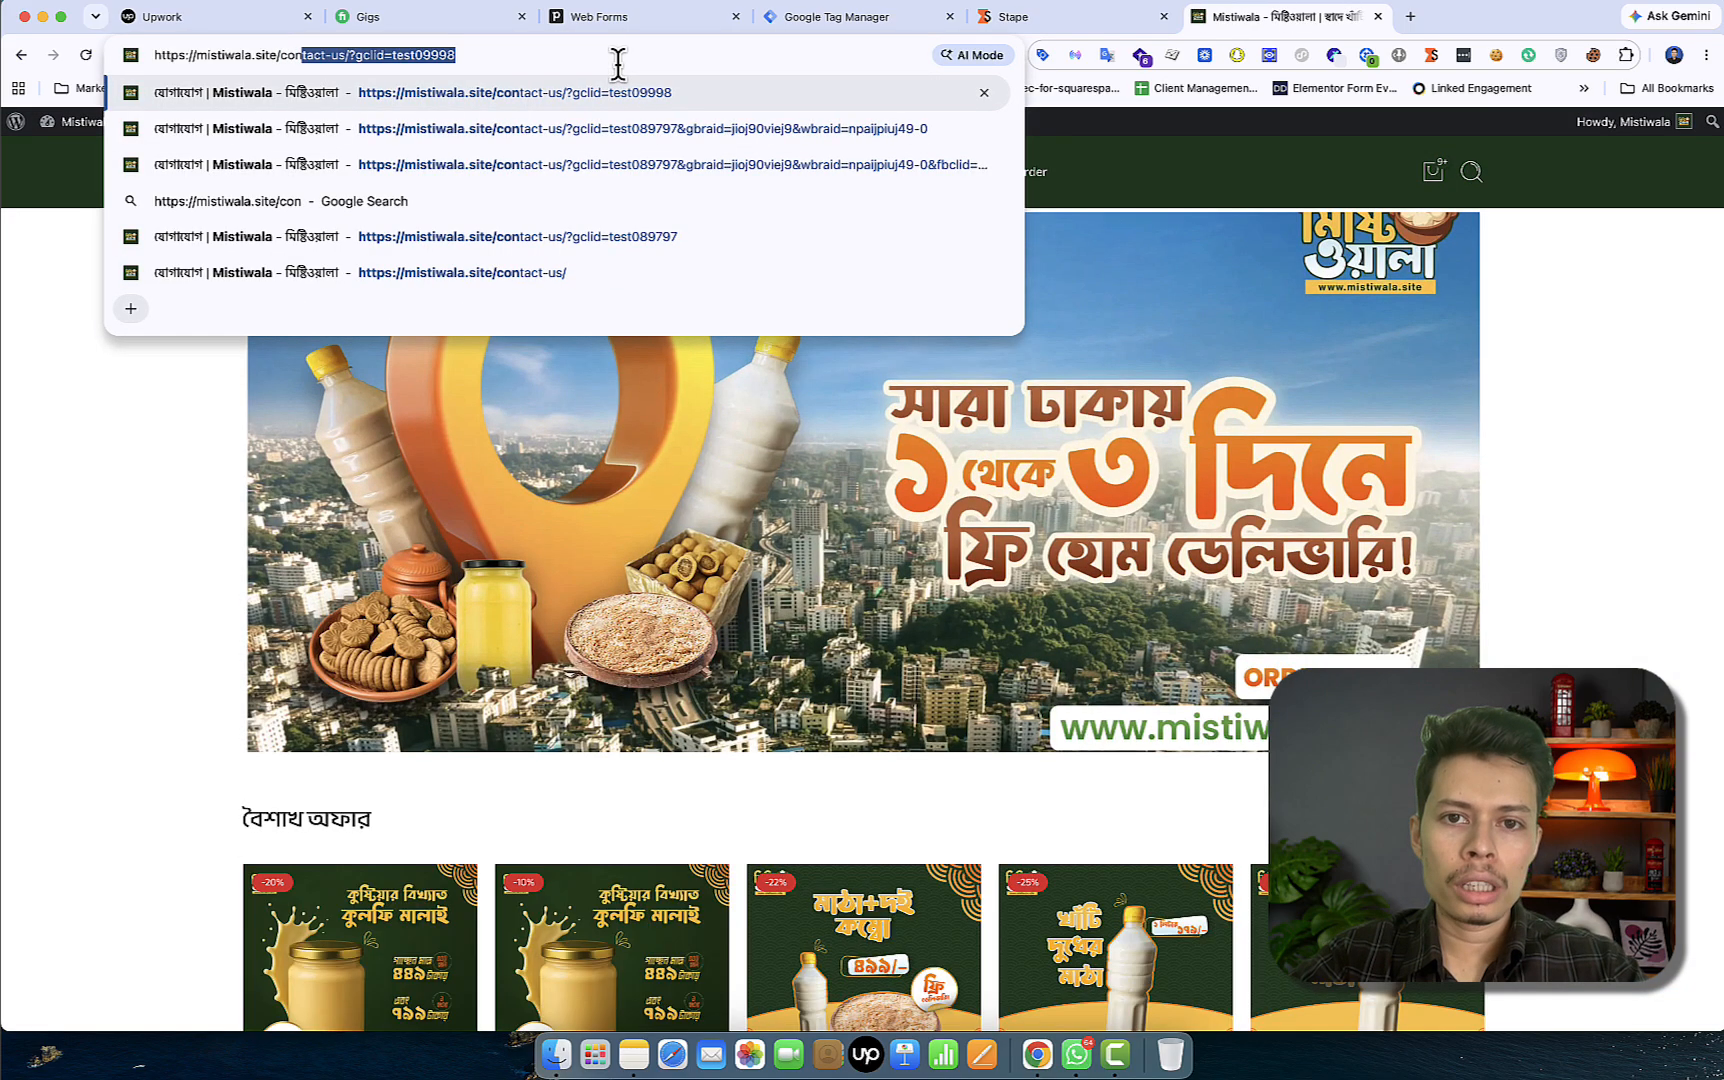
click(652, 165)
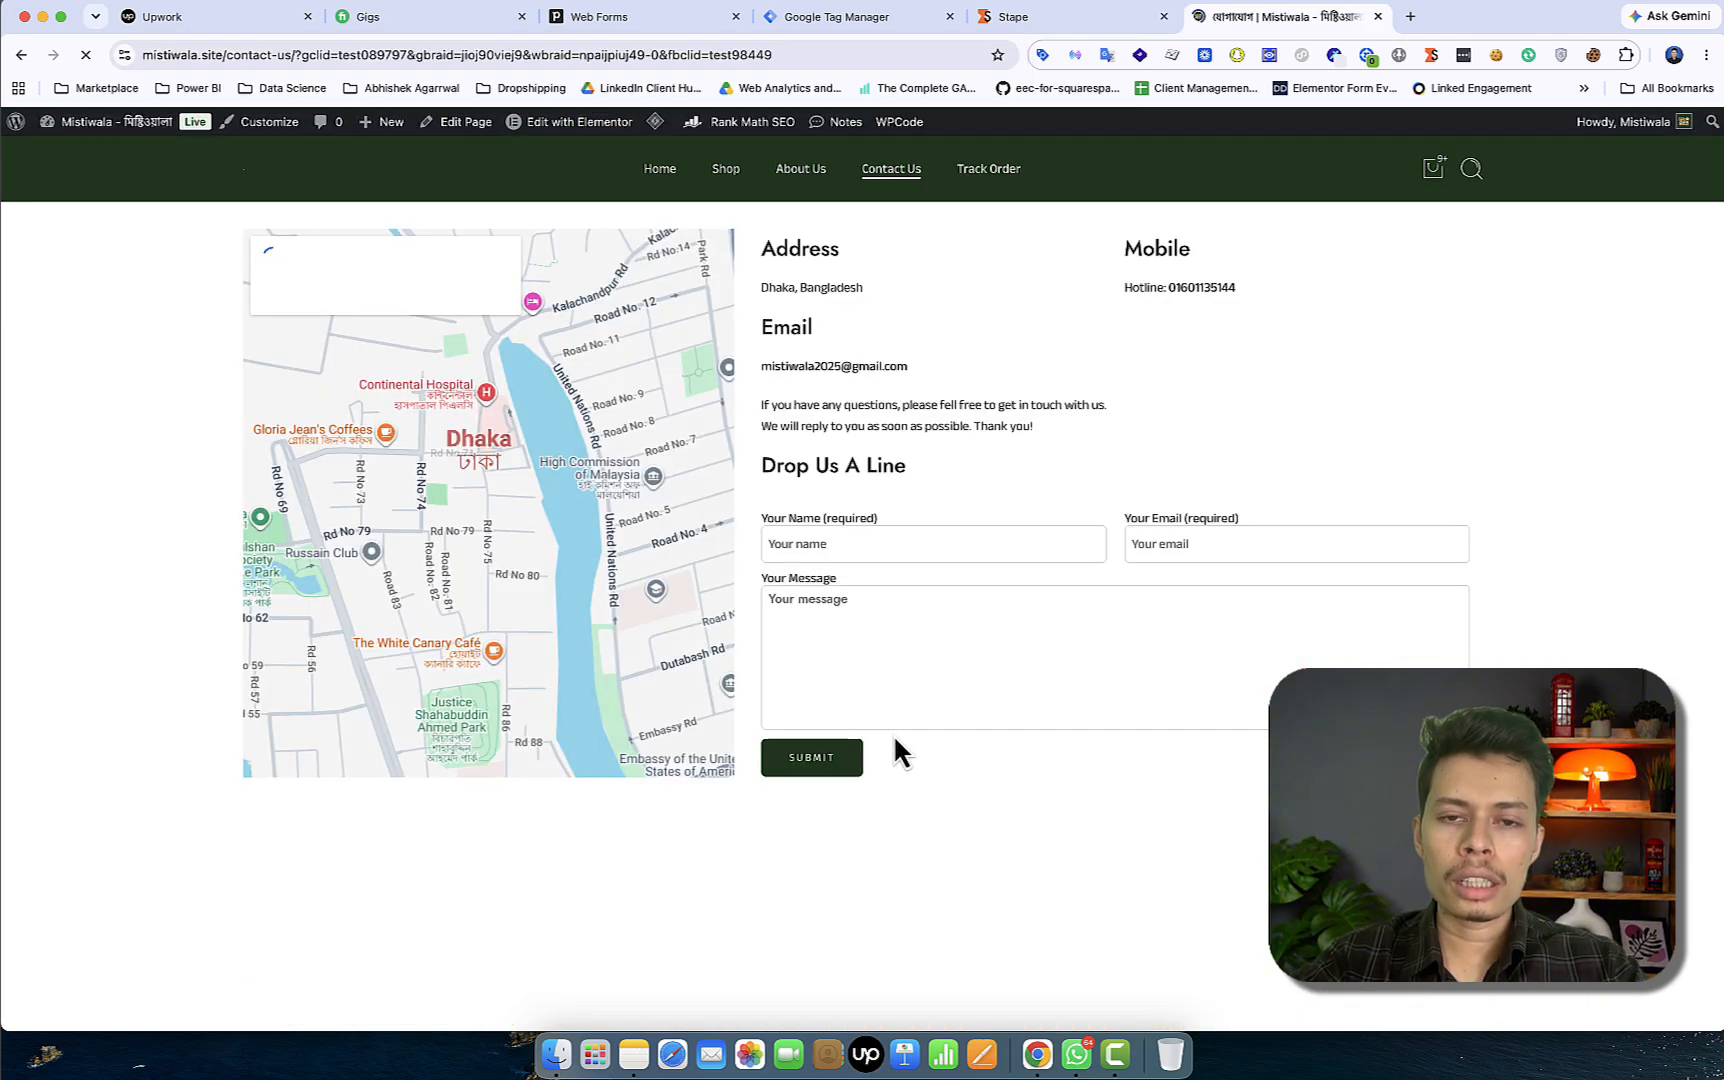
scroll(895, 738, down, 6)
scroll(910, 545, down, 5)
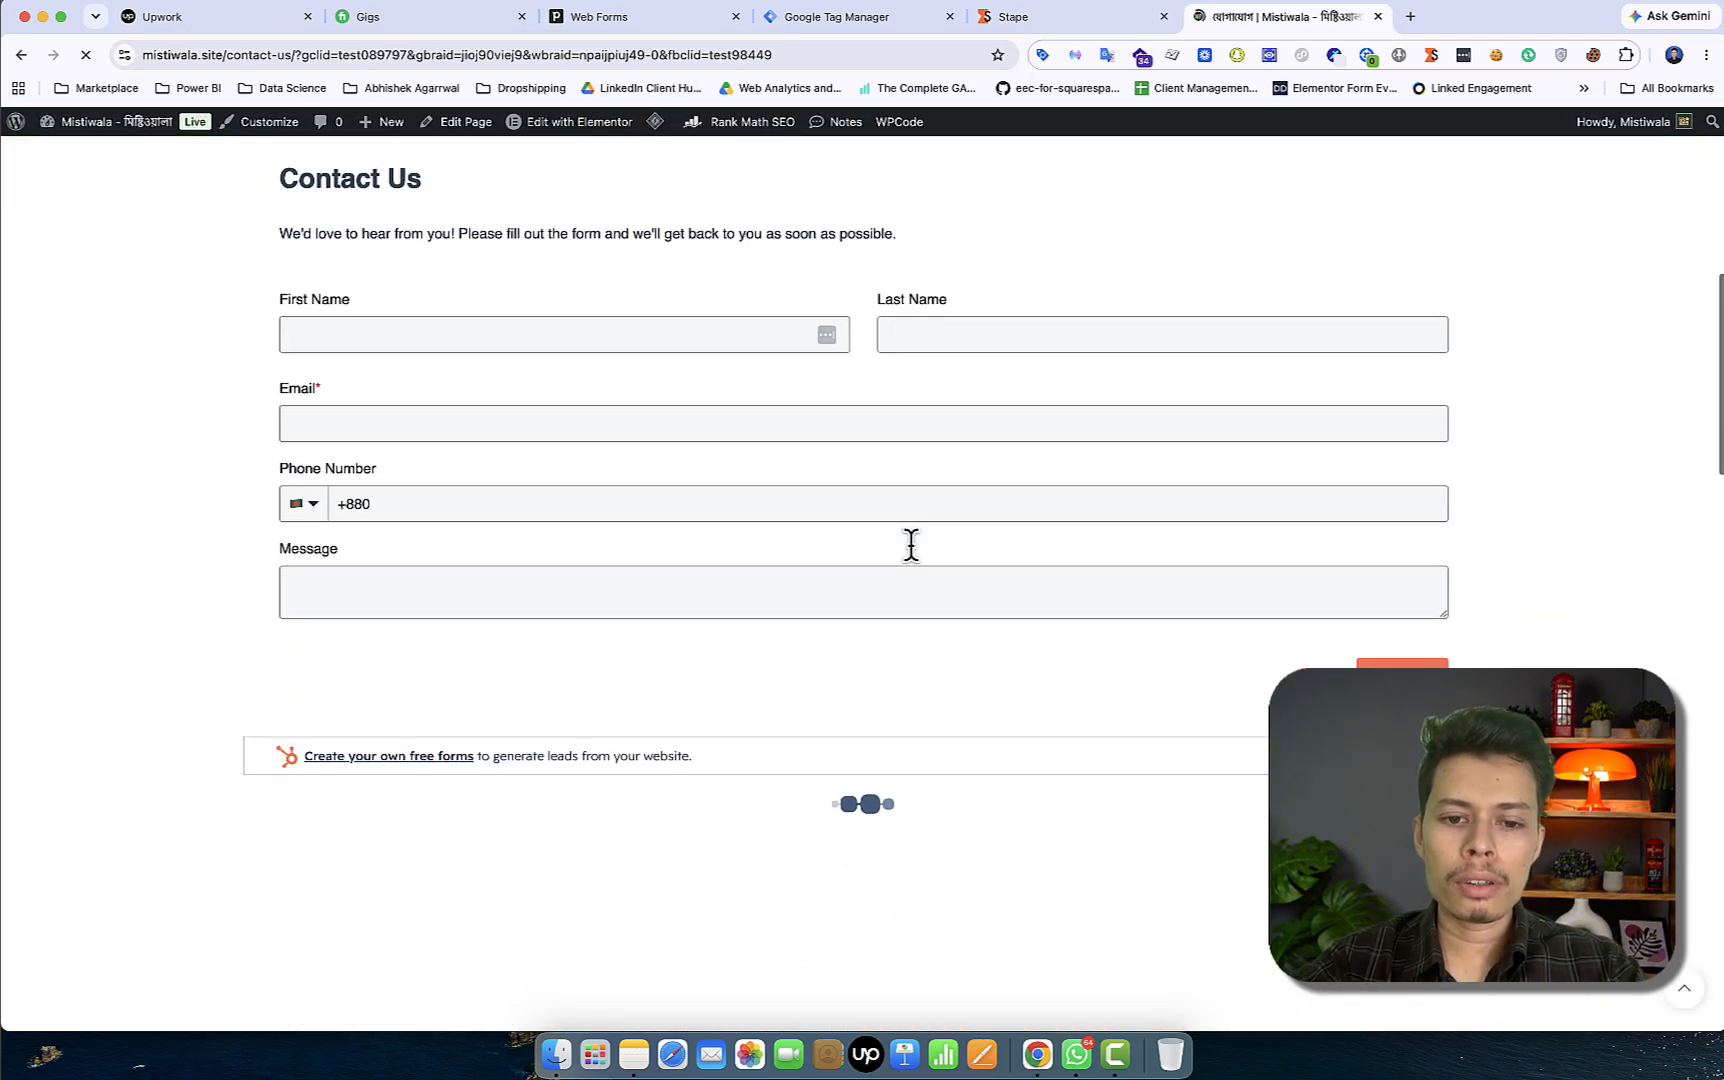
scroll(910, 545, down, 5)
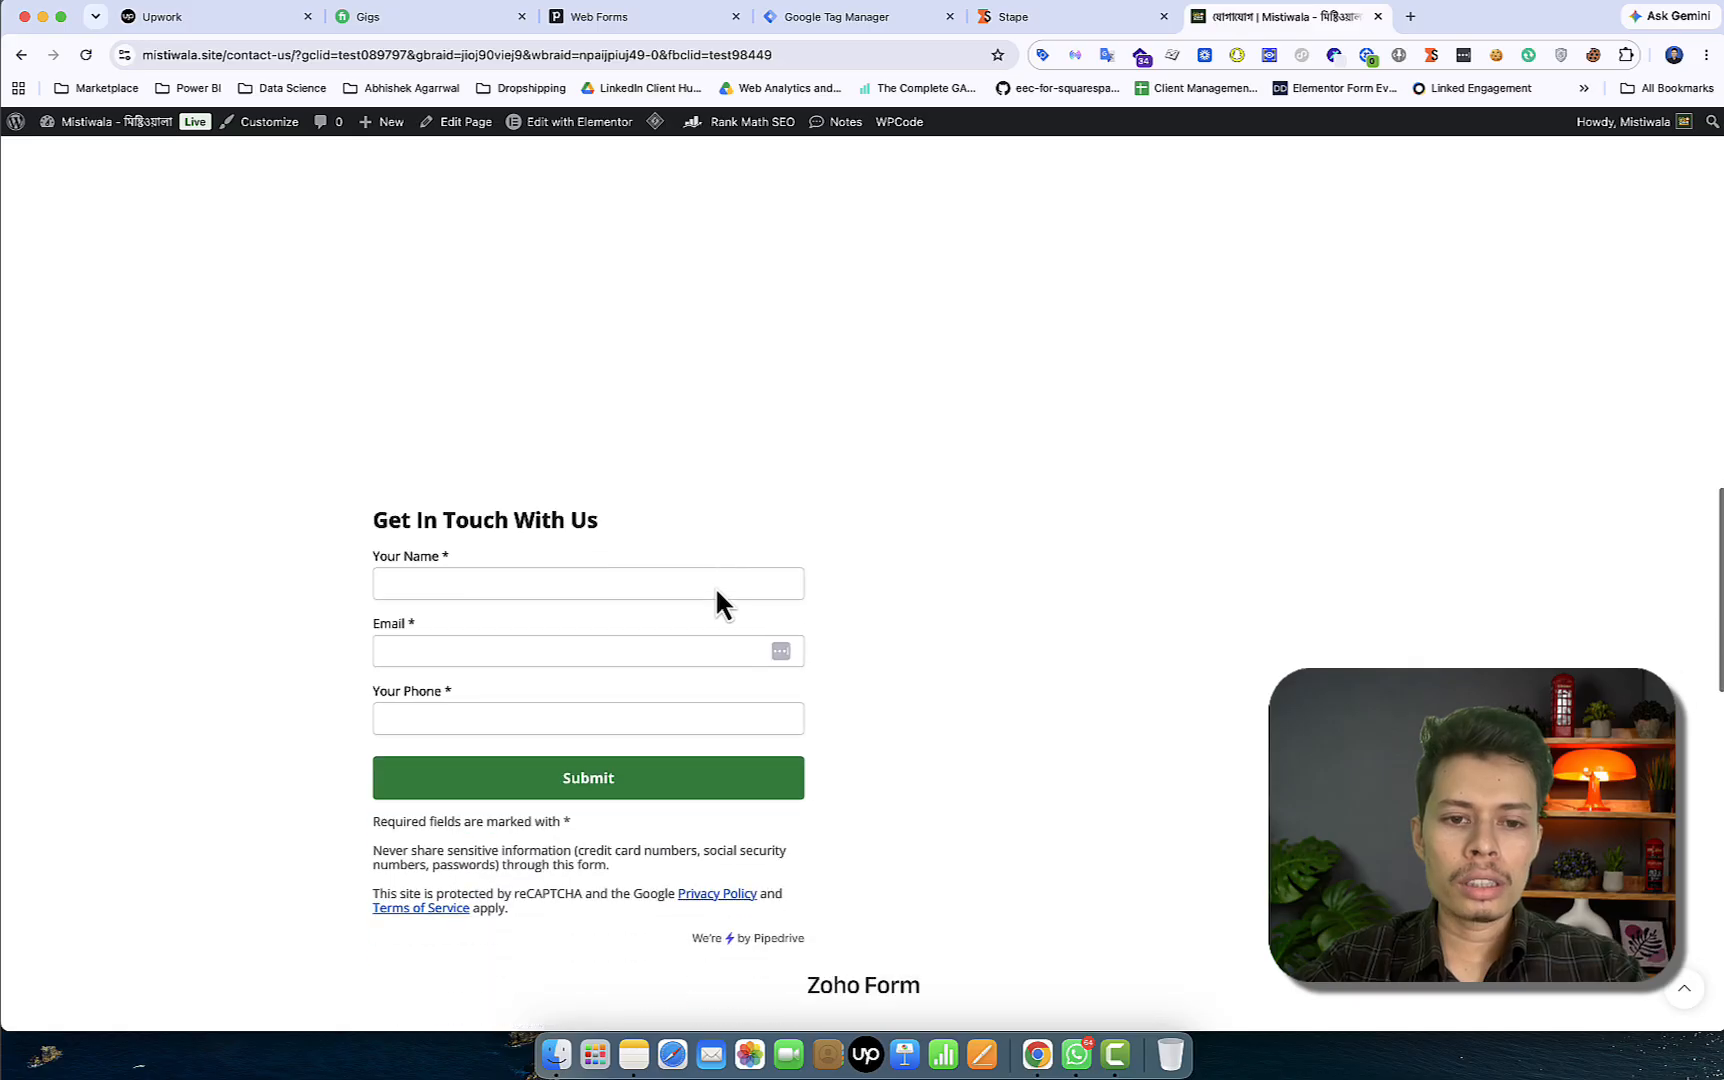
Fill the Get In Touch form with a sample lead's name, email and phone, and submit it
click(606, 475)
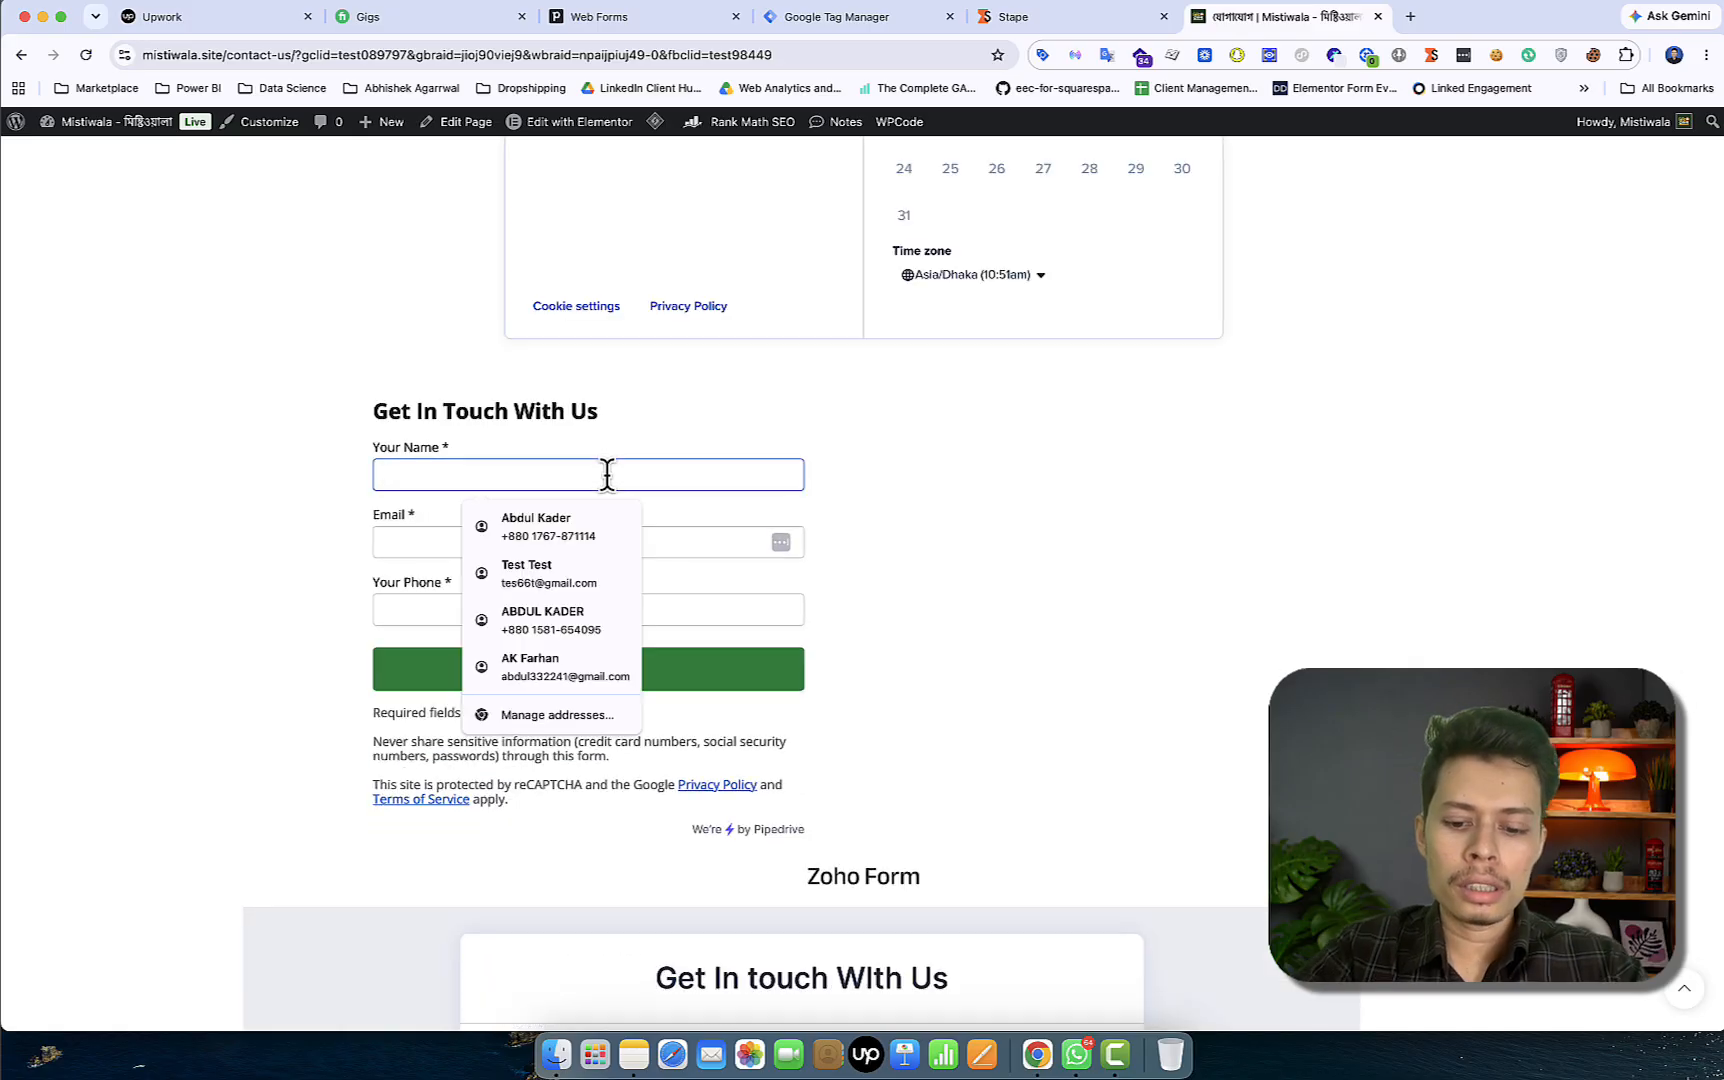
text(jo)
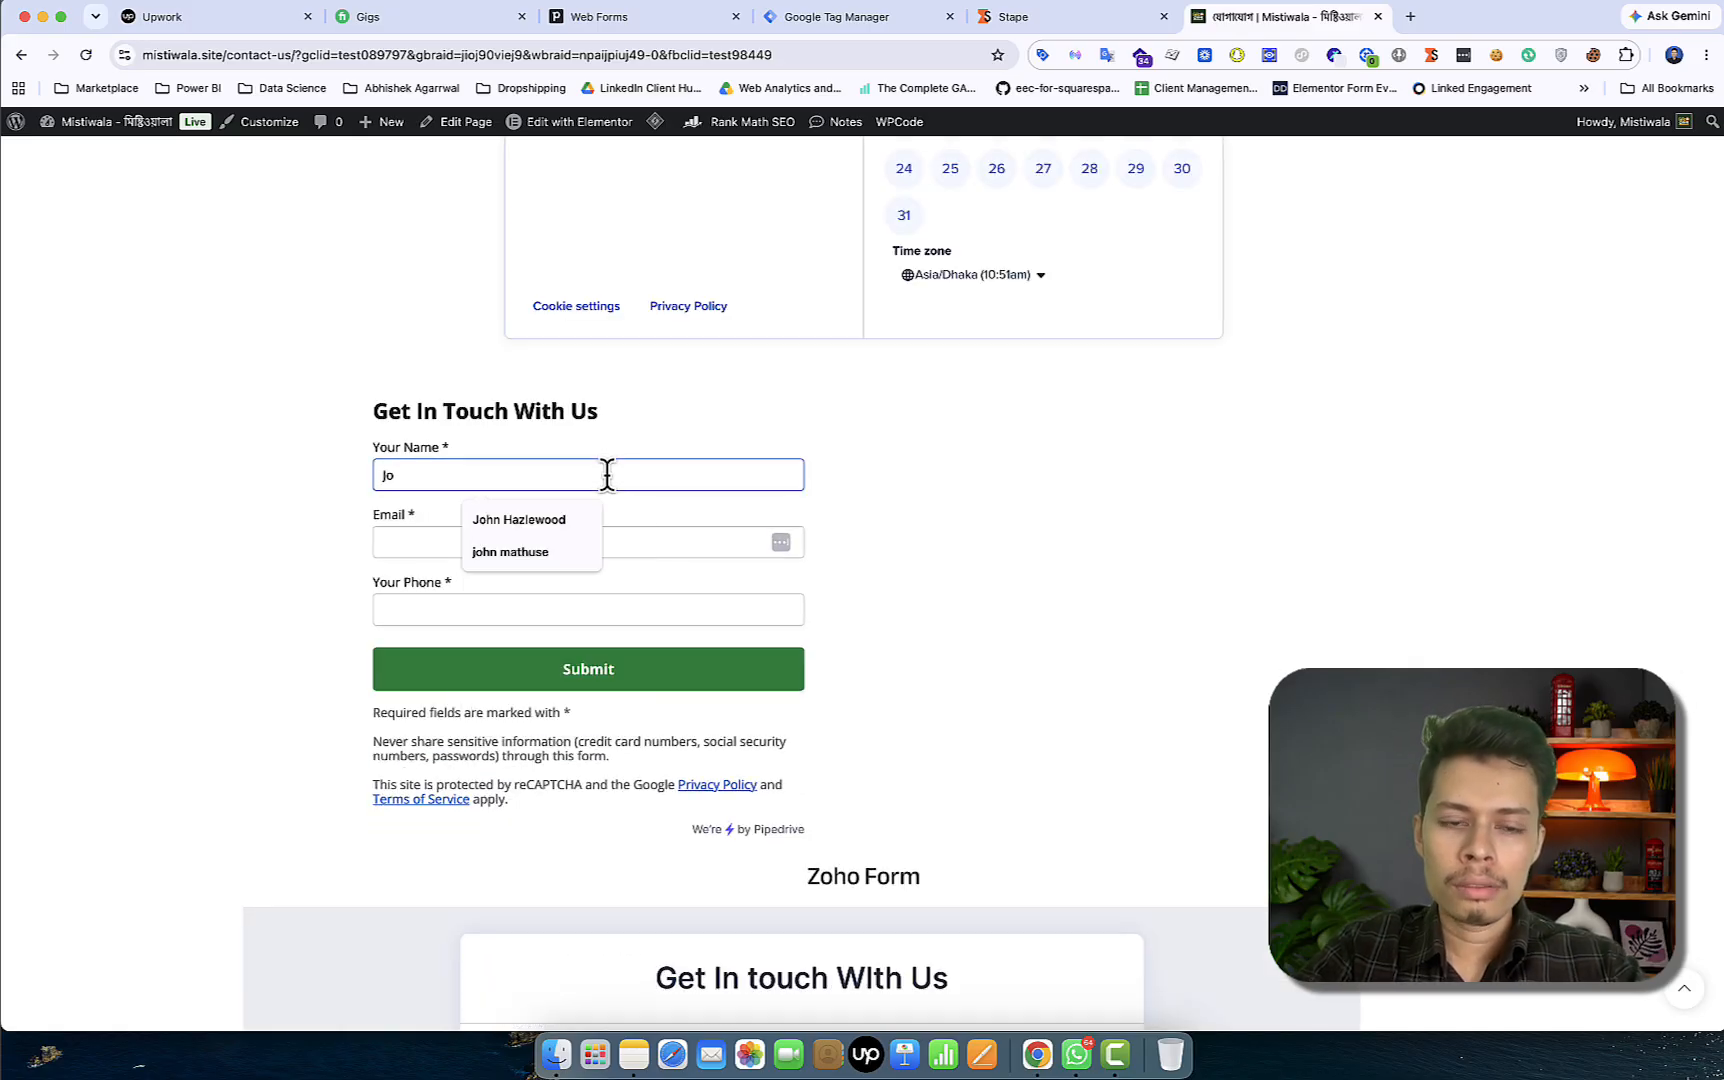
key(BackSpace)
key(BackSpace)
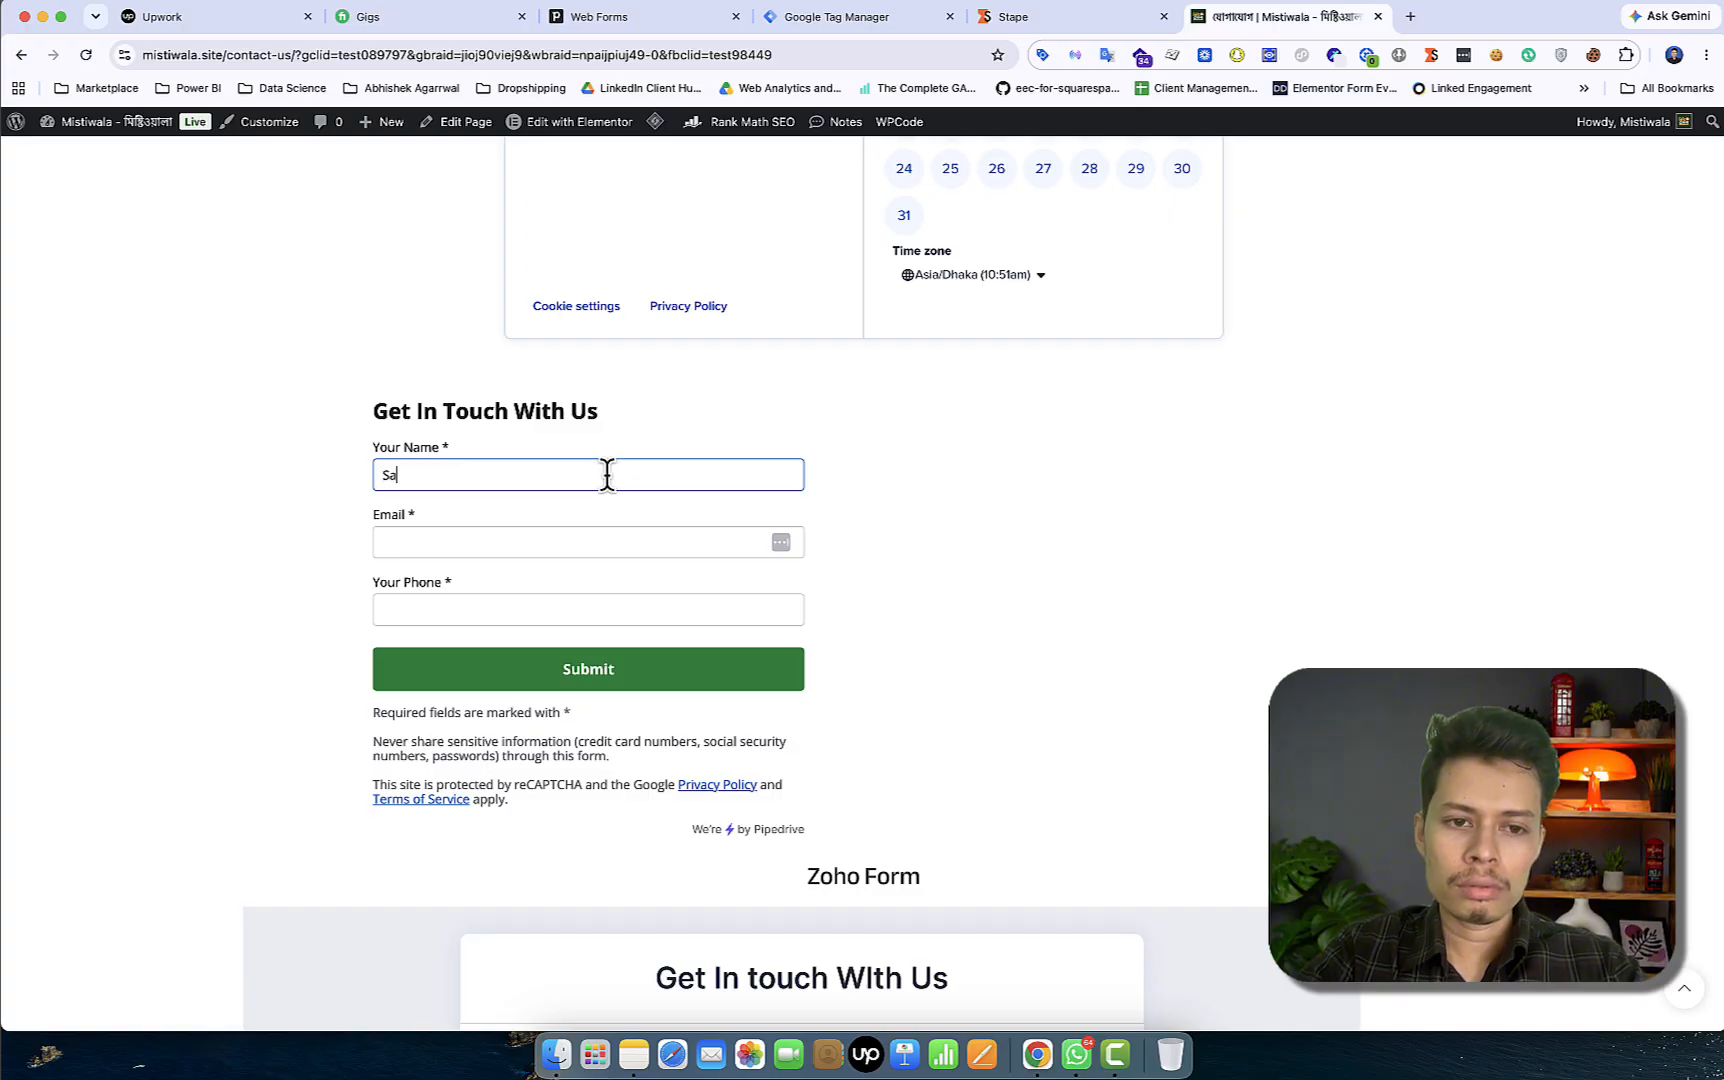
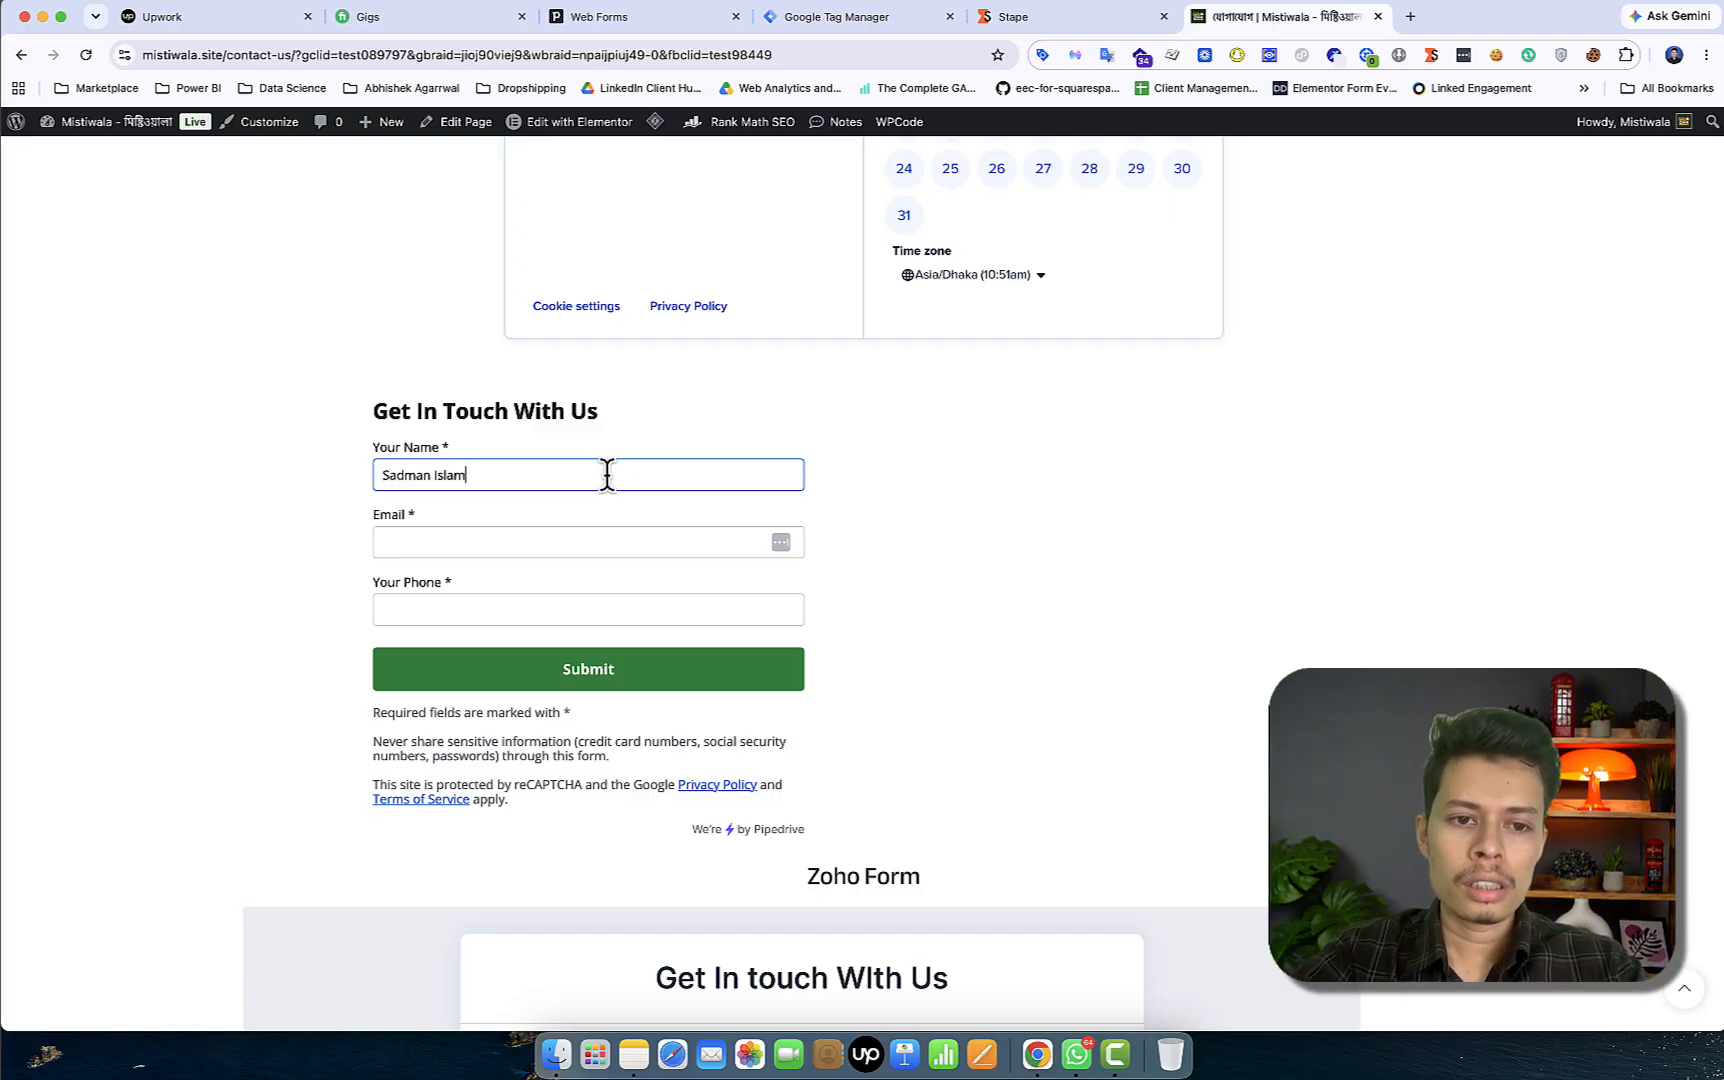
click(614, 543)
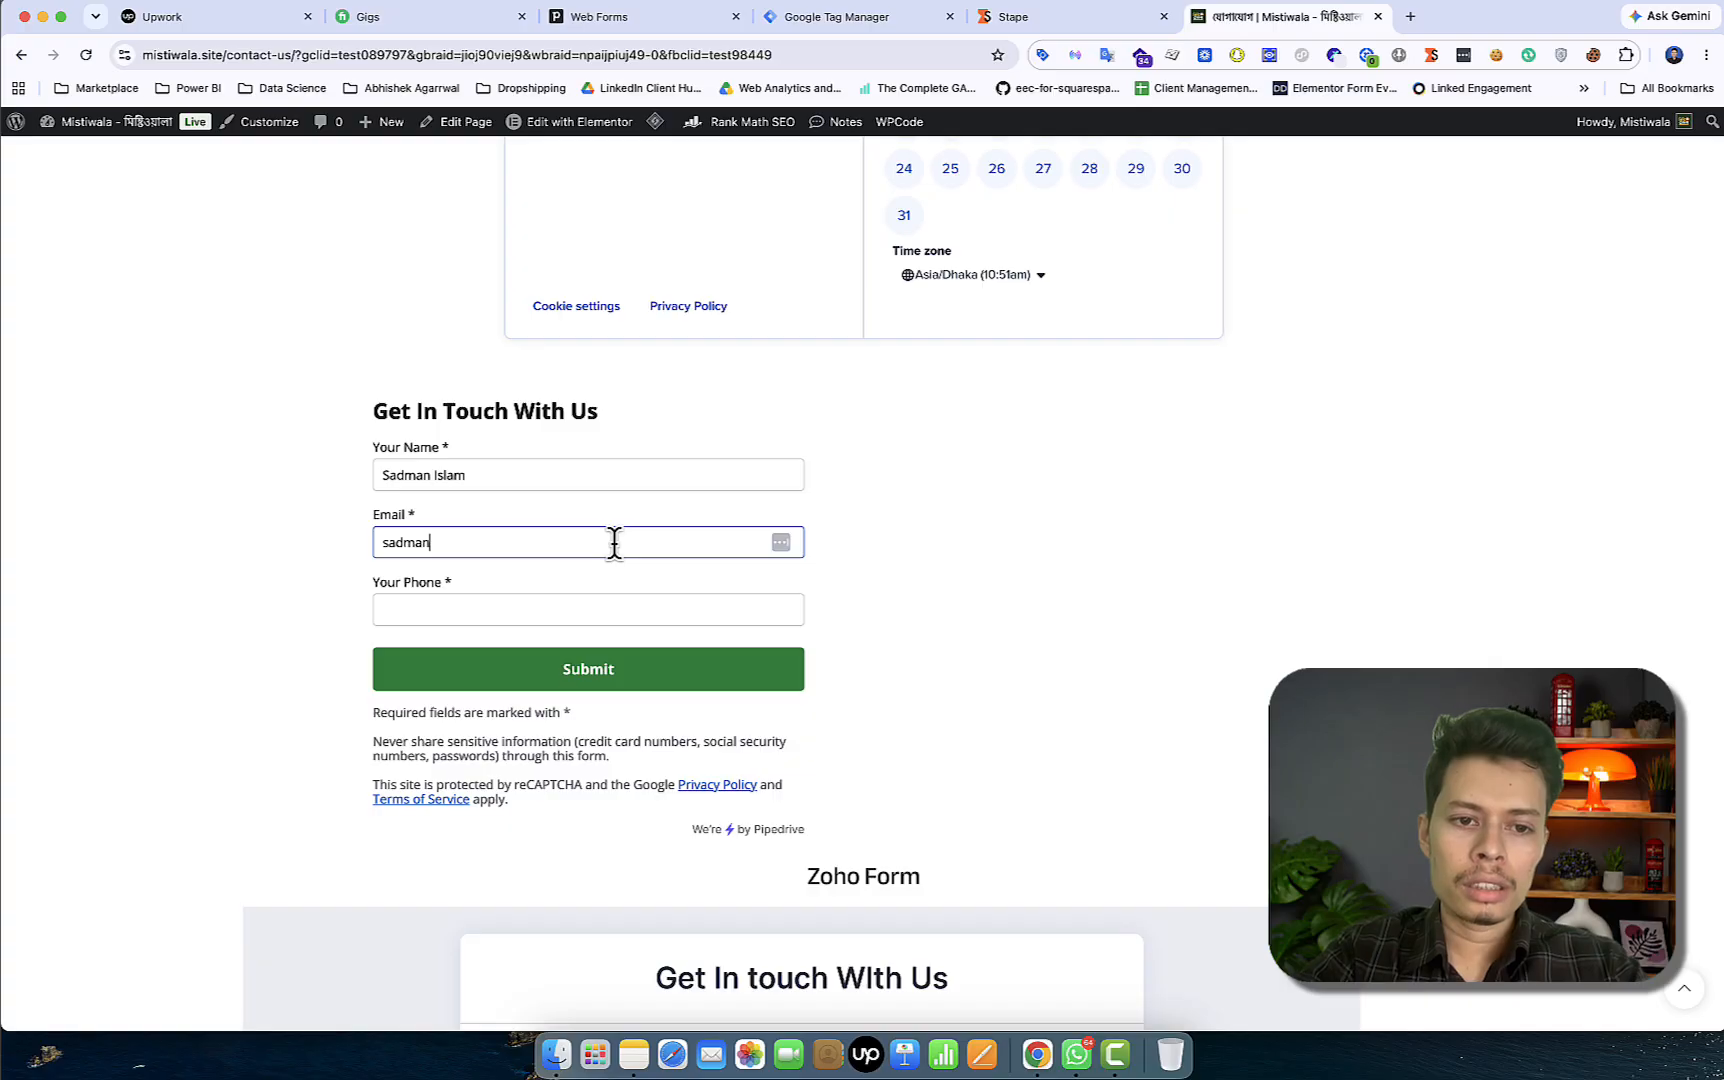
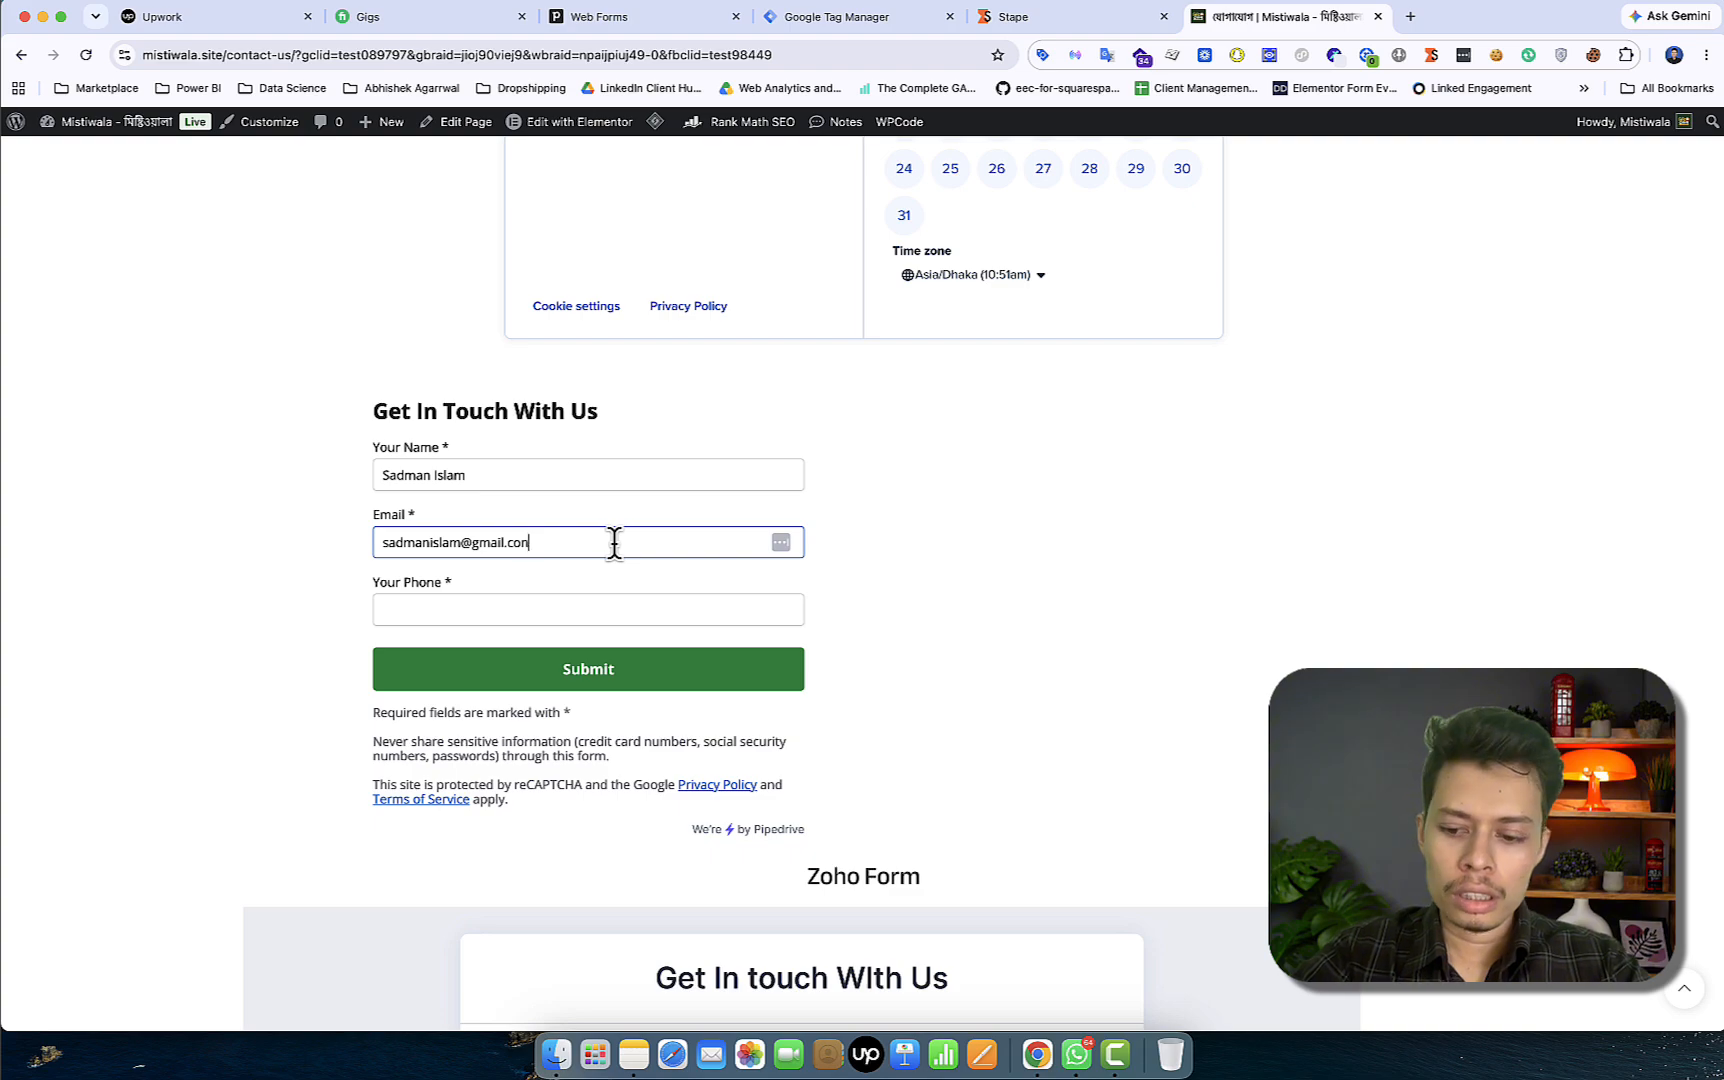
click(587, 608)
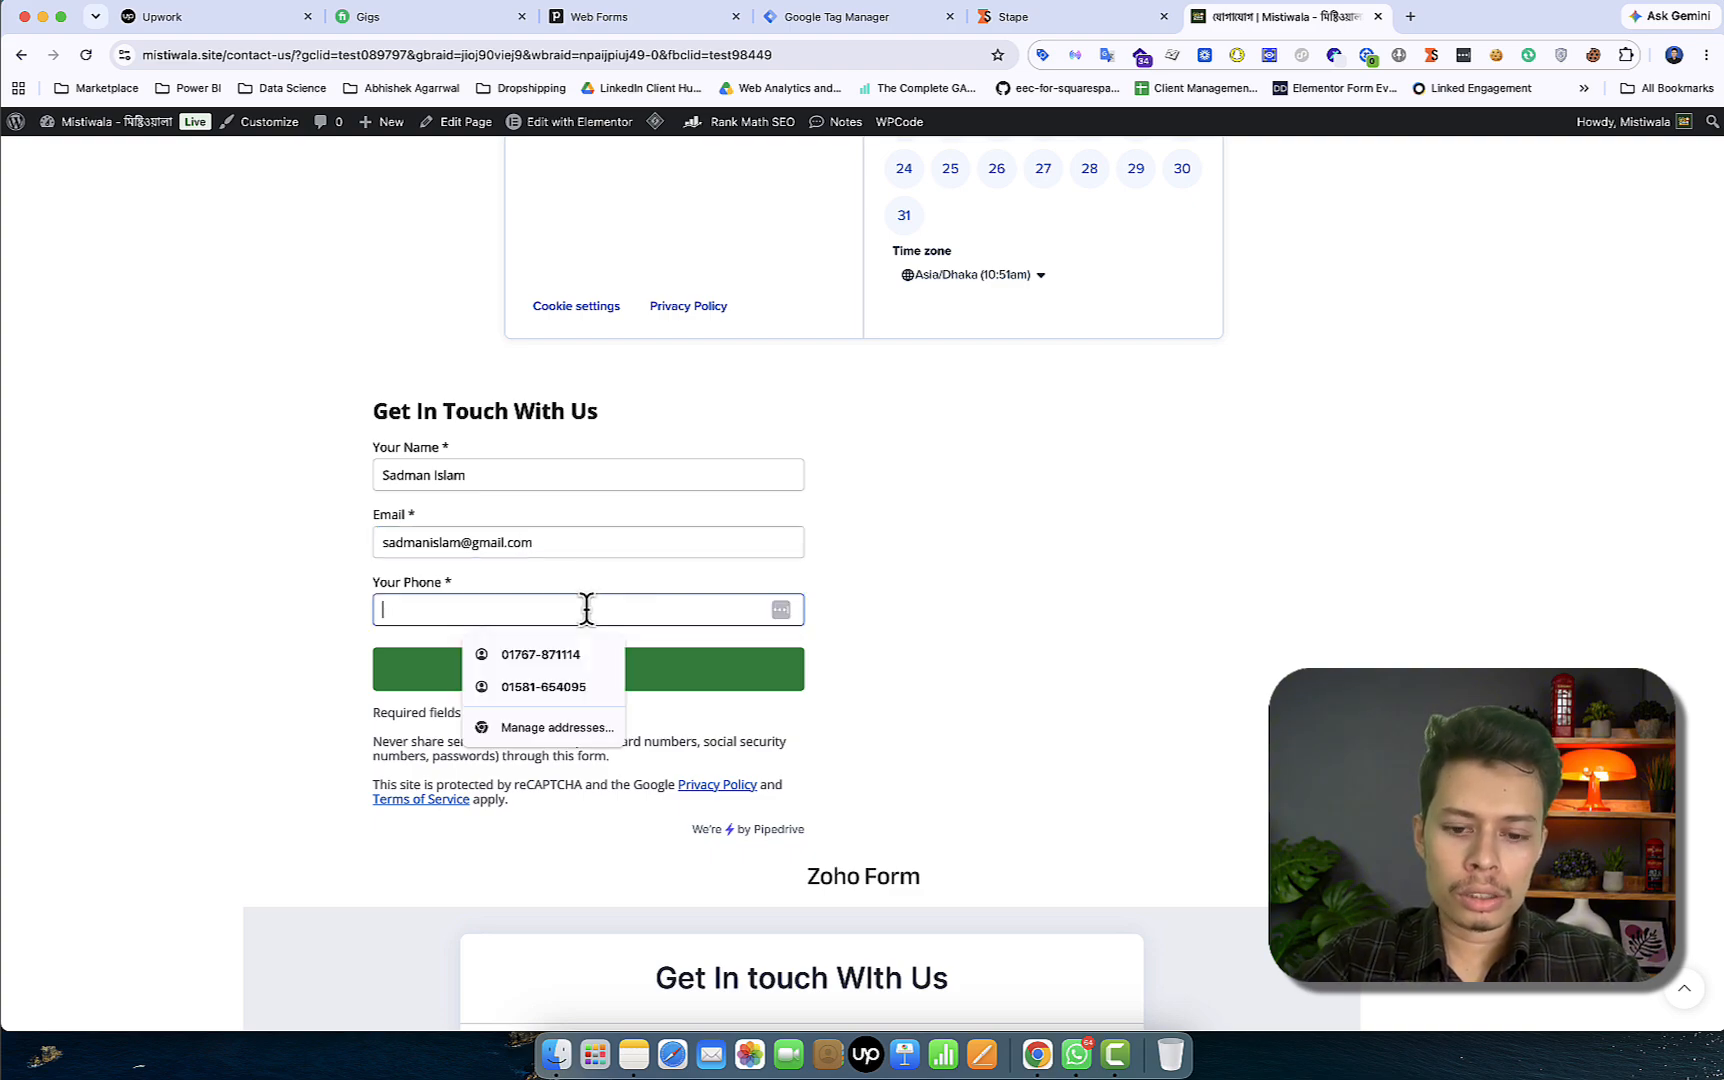
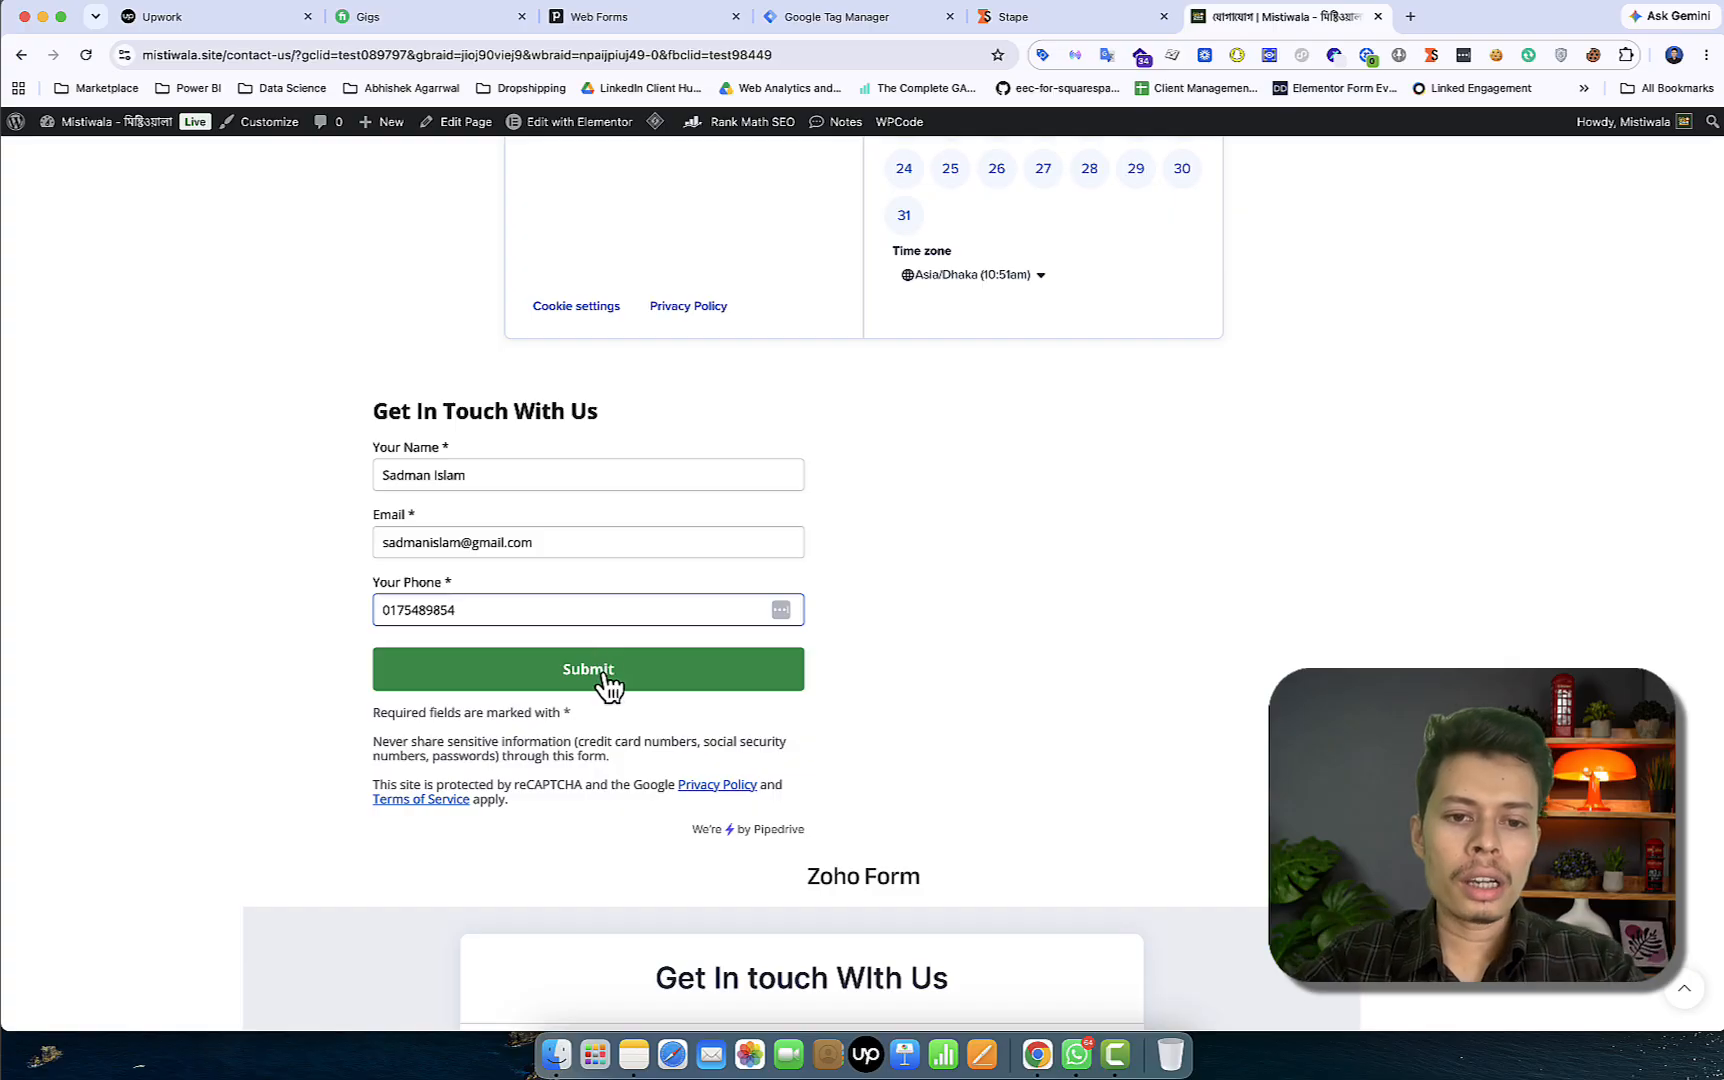
click(608, 686)
Open the newest web-form lead, check its gclid, fbclid, wbraid and gbraid values, then open Company settings
click(620, 17)
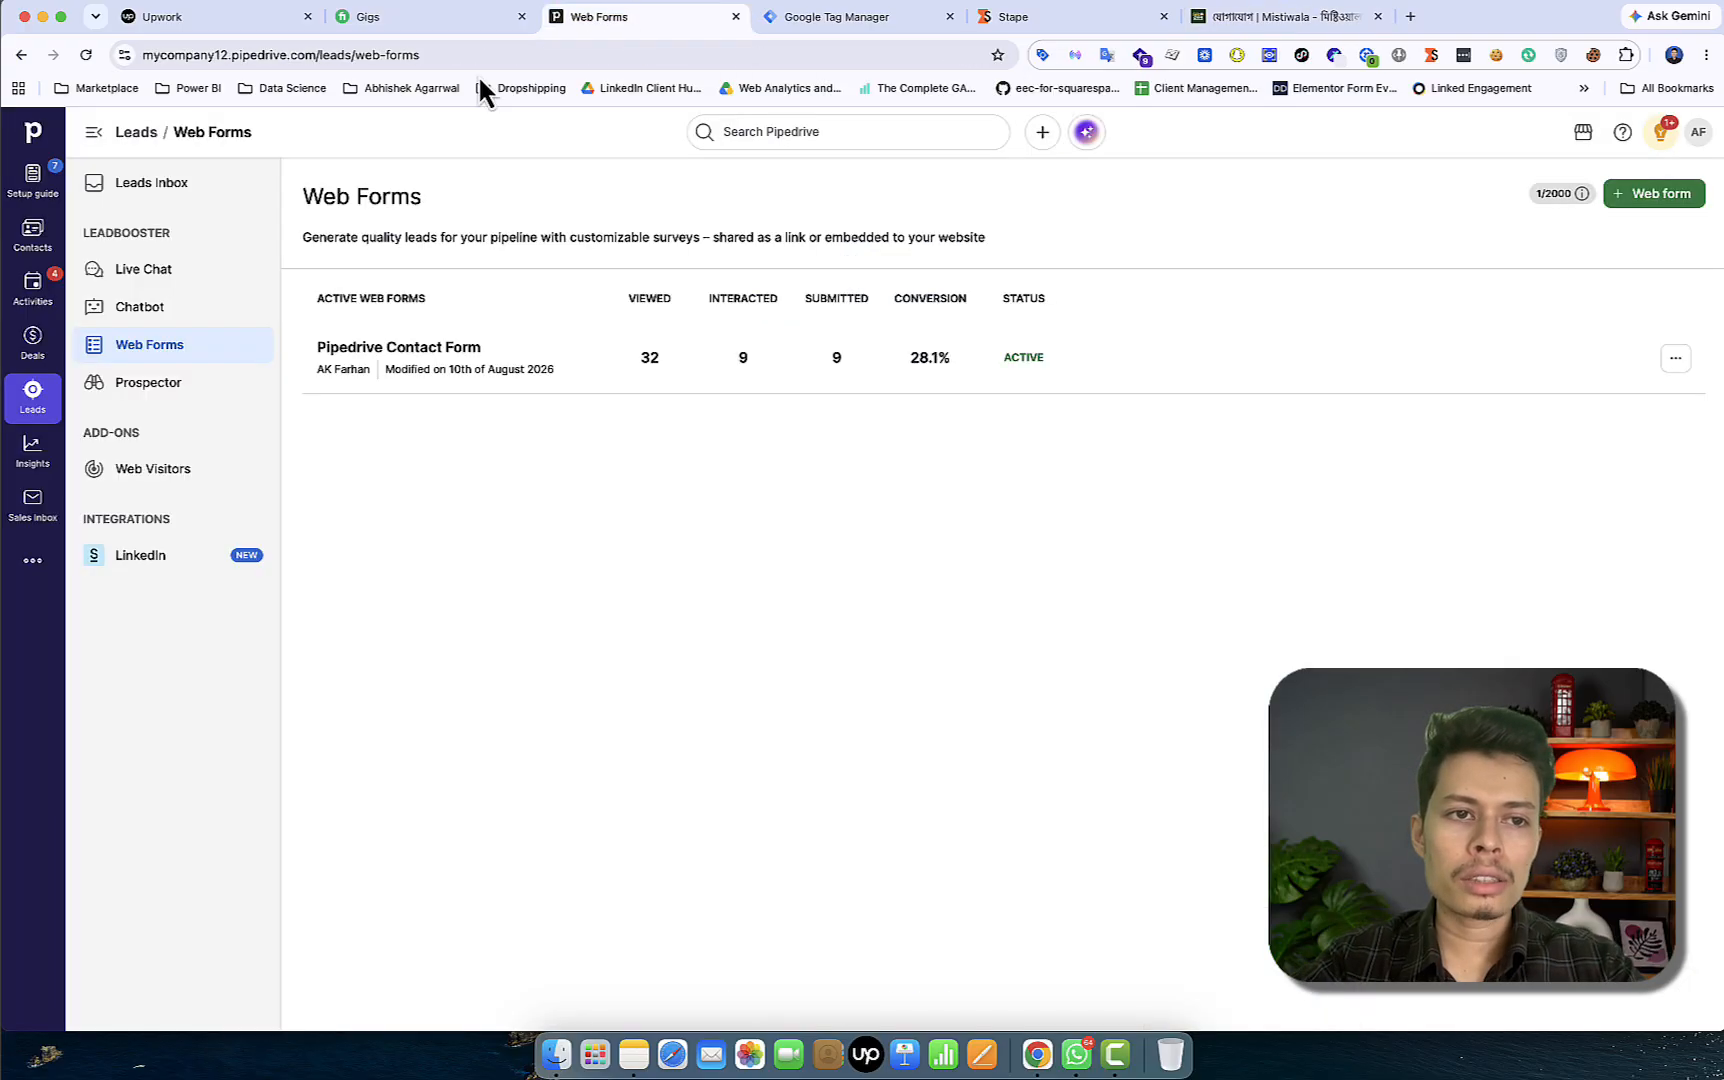
click(182, 190)
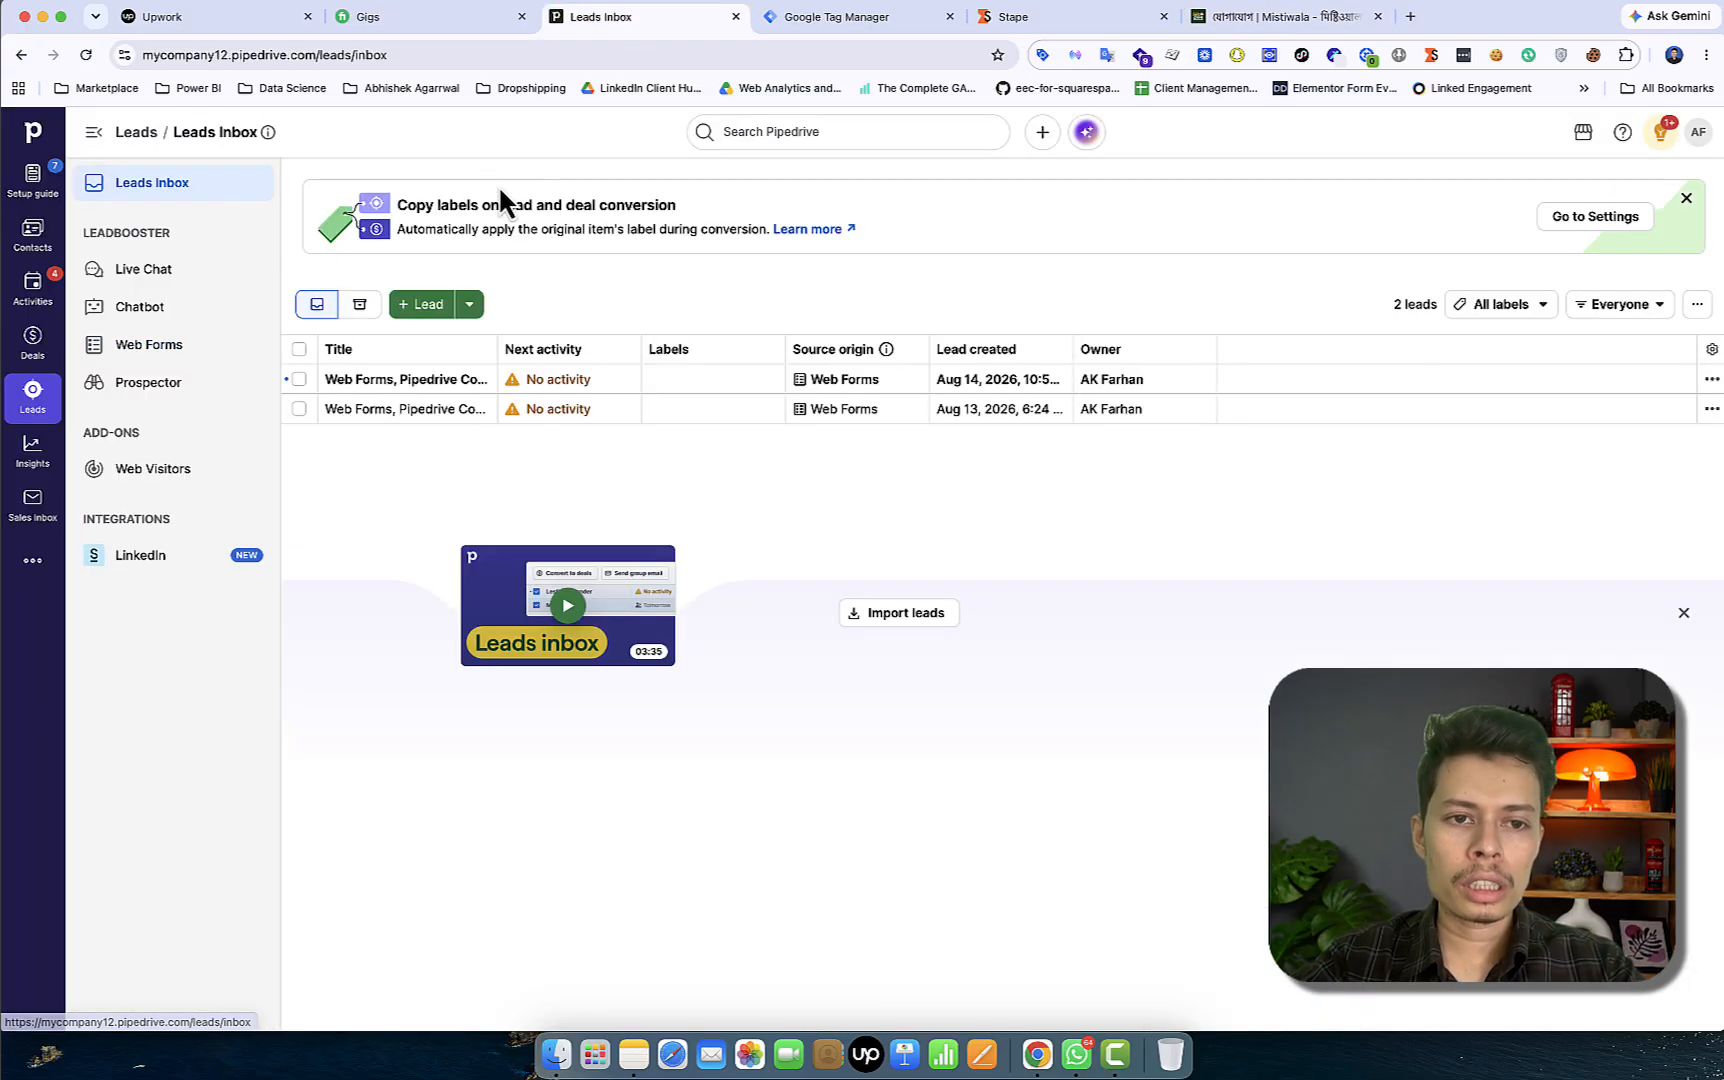
click(410, 395)
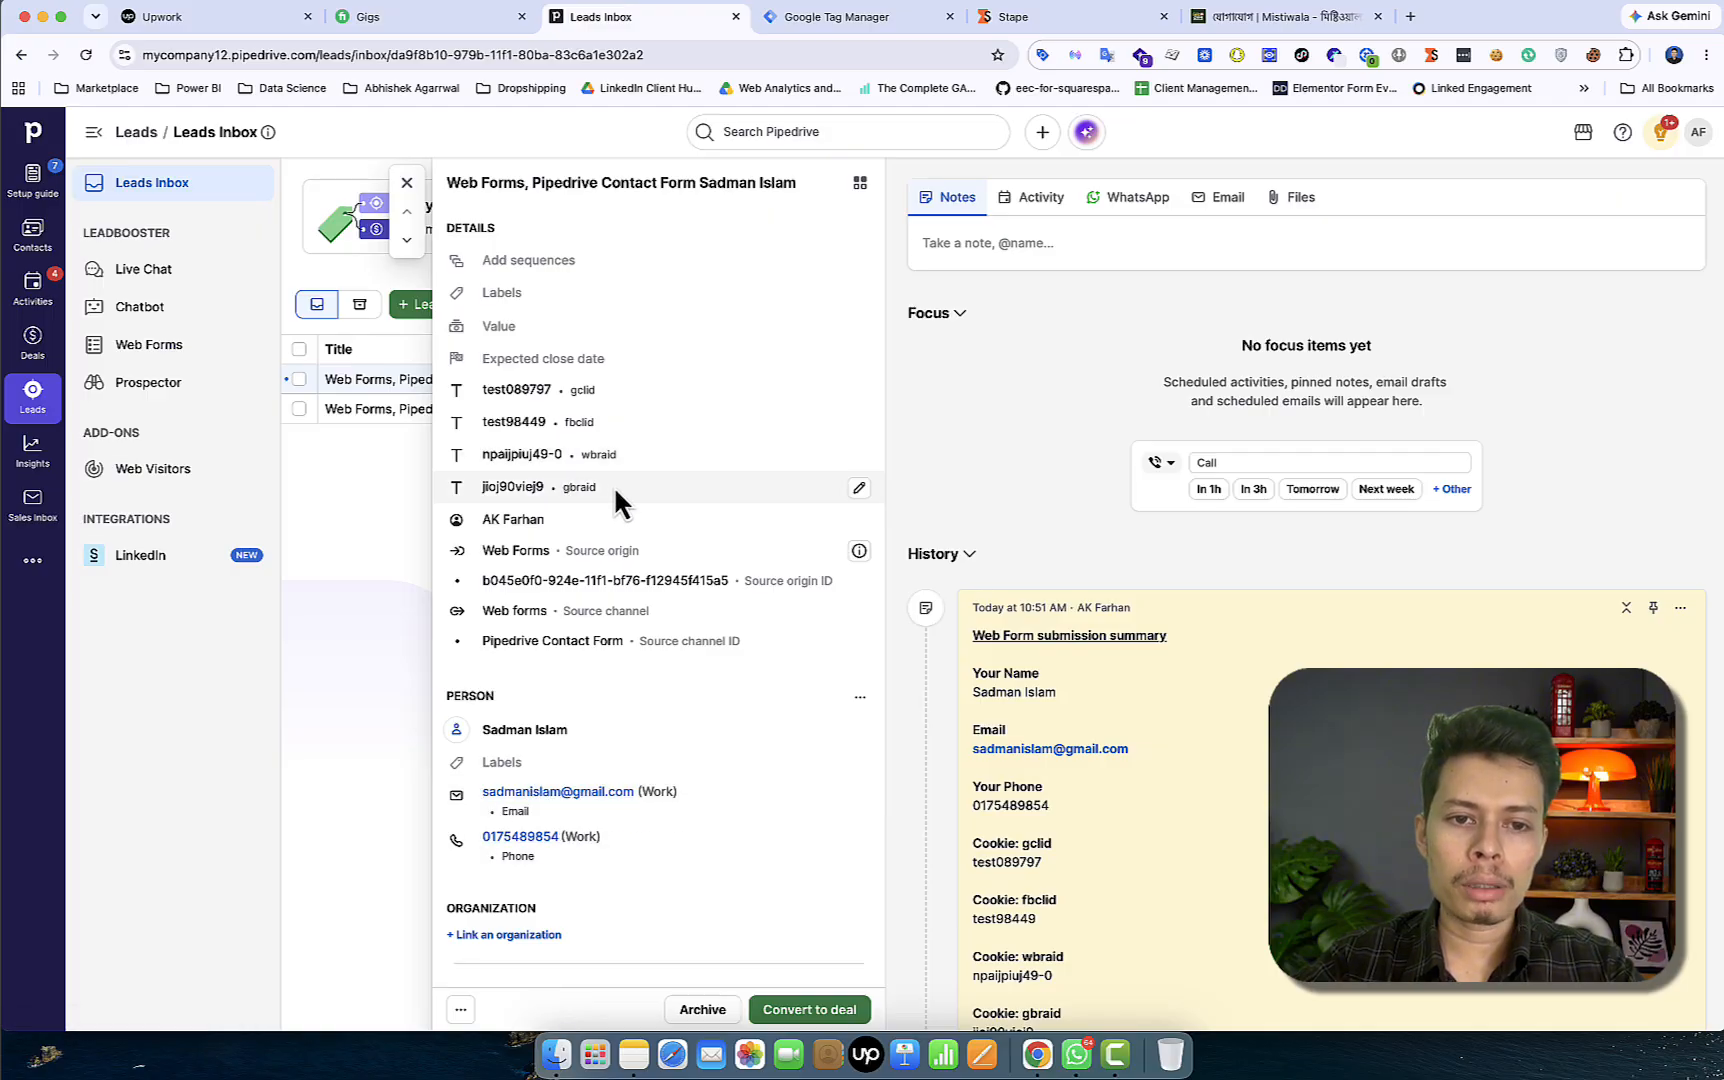
drag(620, 488, 446, 392)
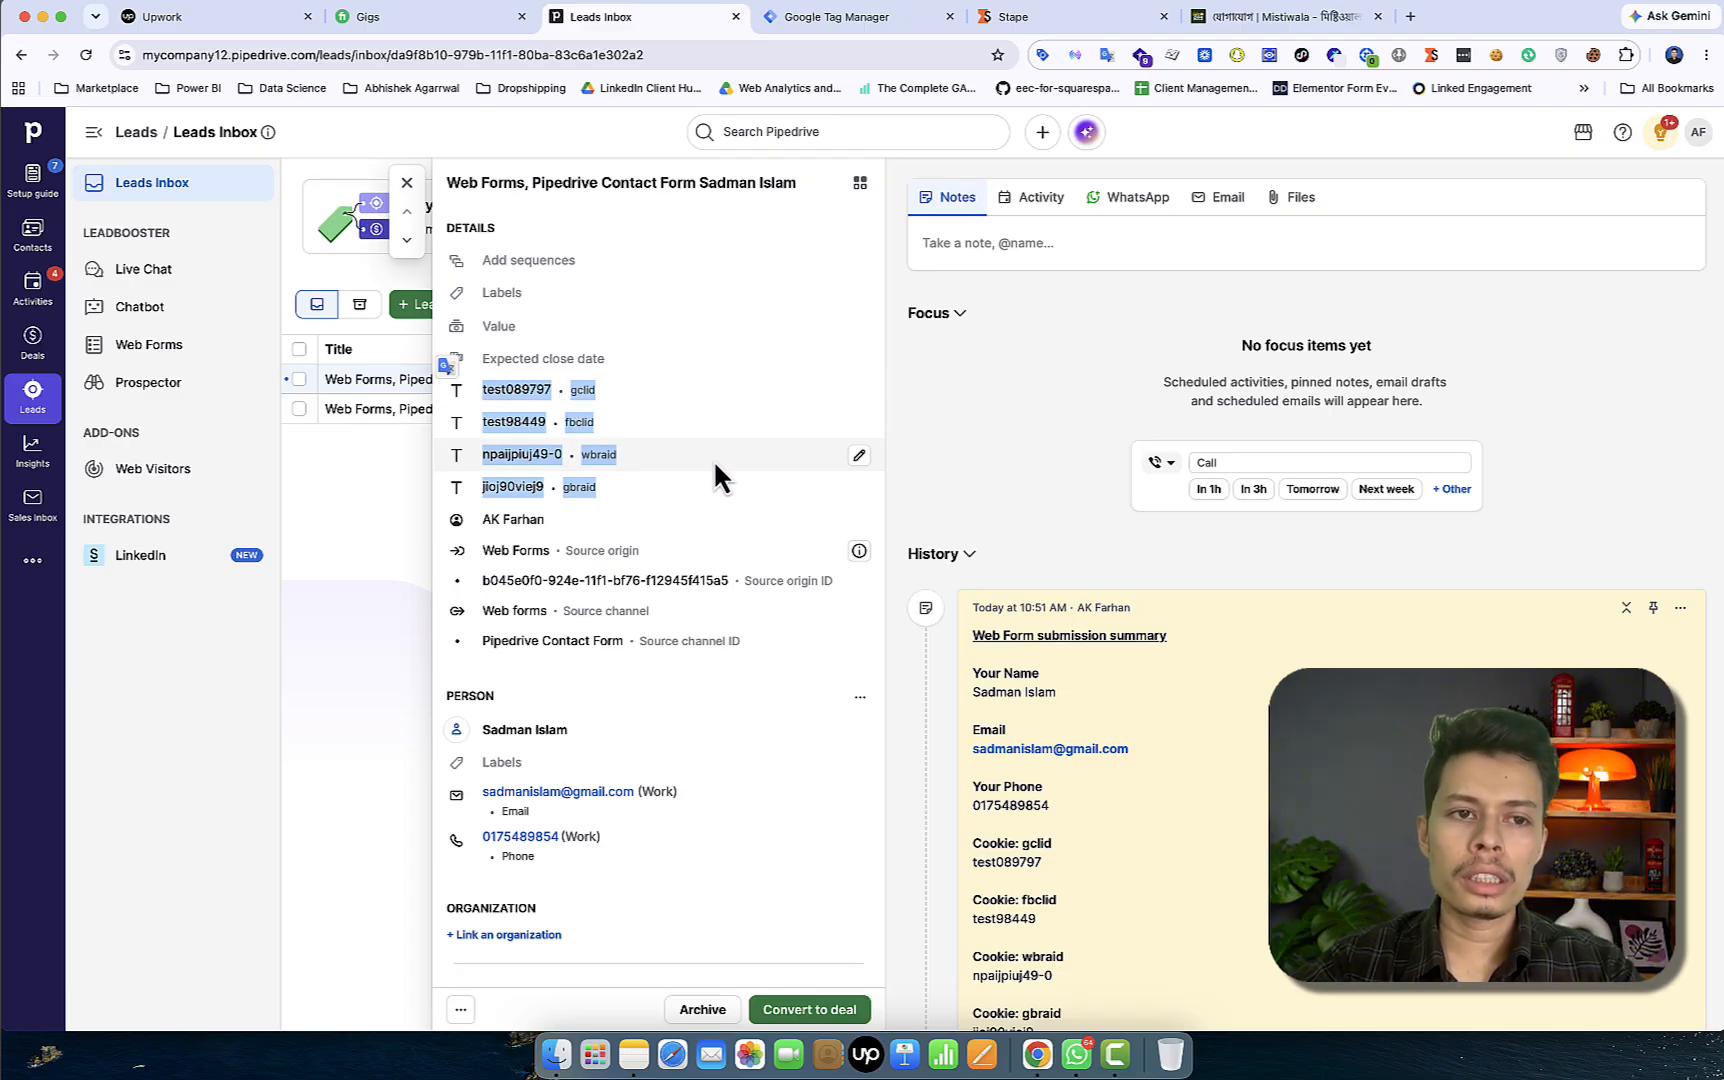
click(1699, 134)
click(1581, 348)
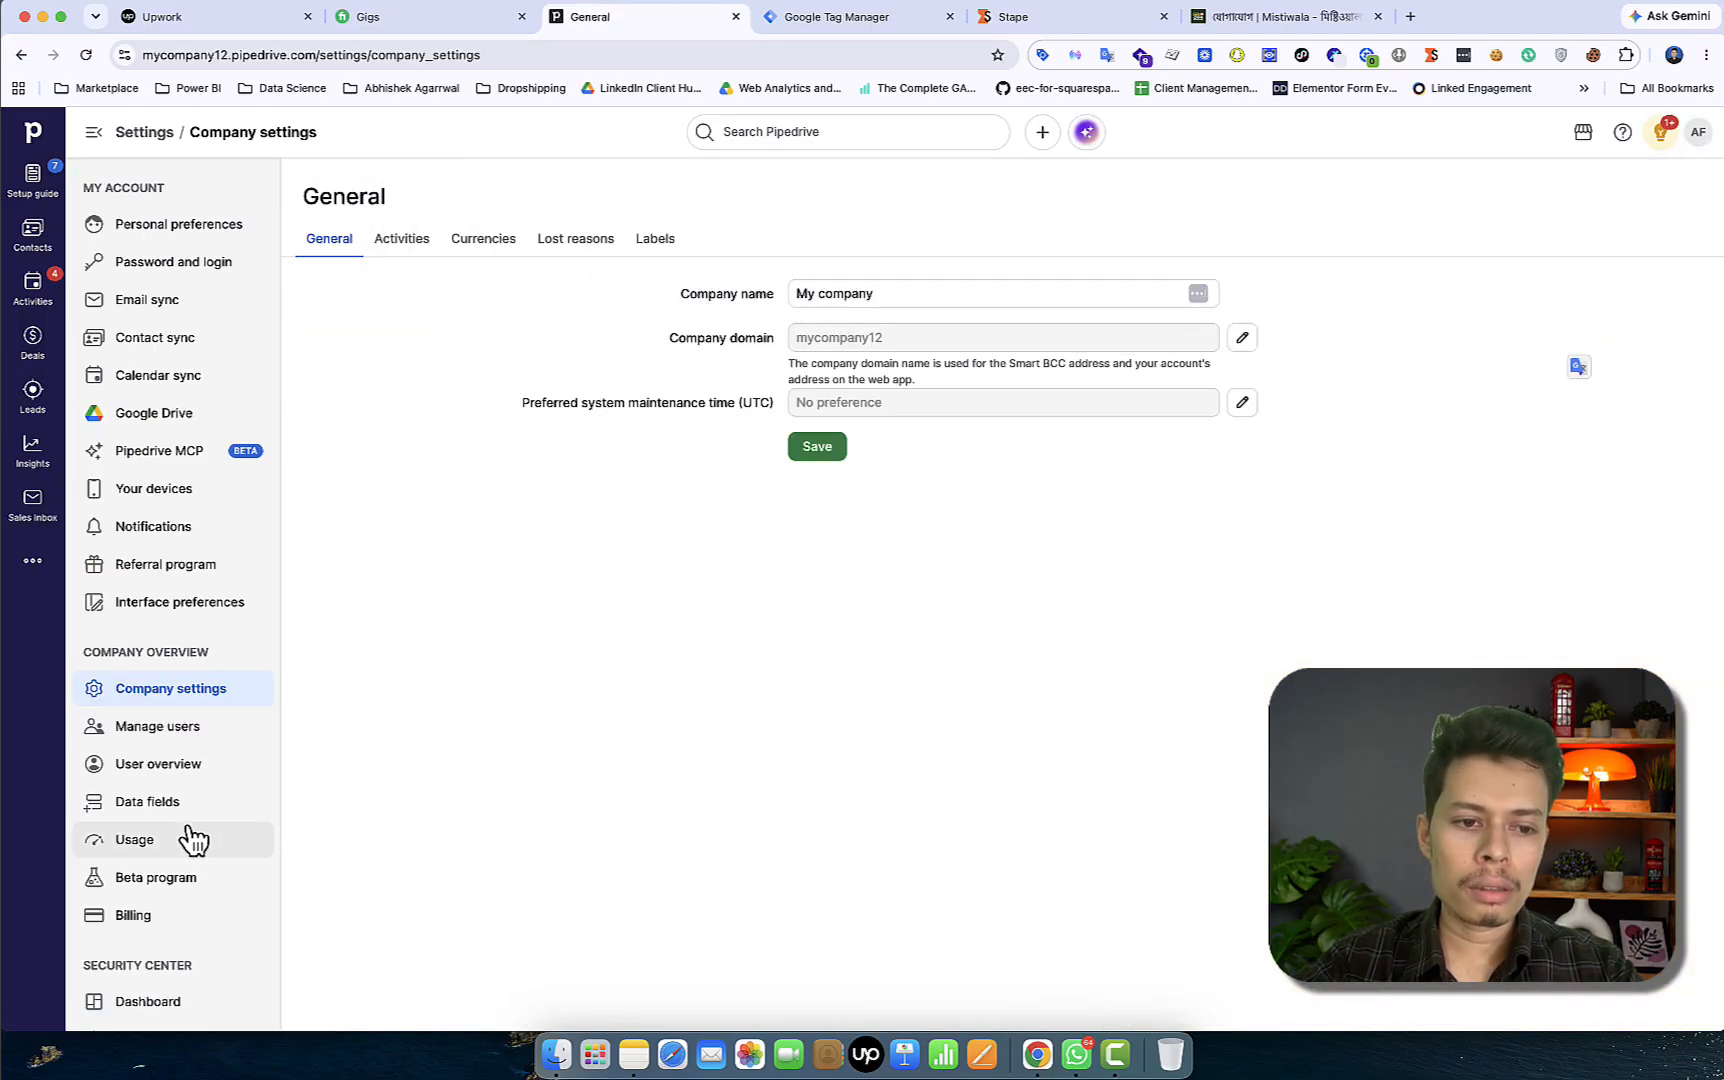
Glance through the usage and data fields settings, then return to the Leads Inbox with 2 web-form leads
click(190, 838)
click(182, 806)
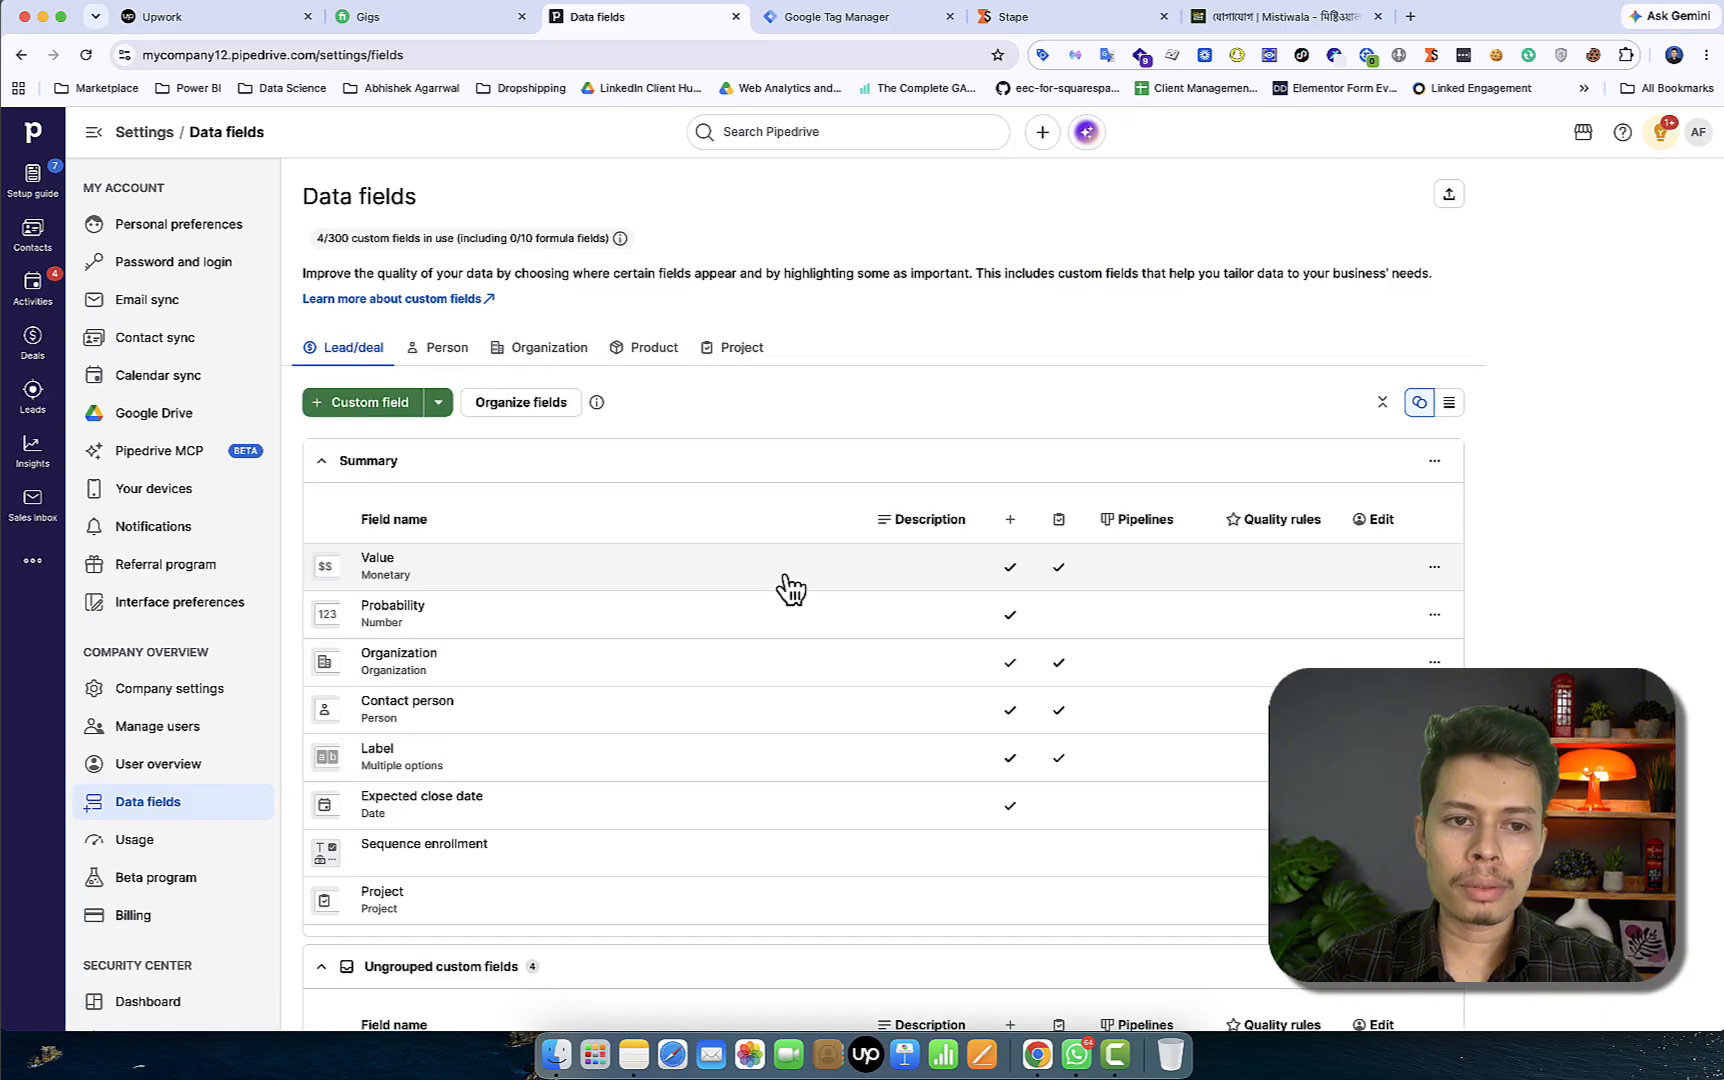
scroll(580, 738, down, 6)
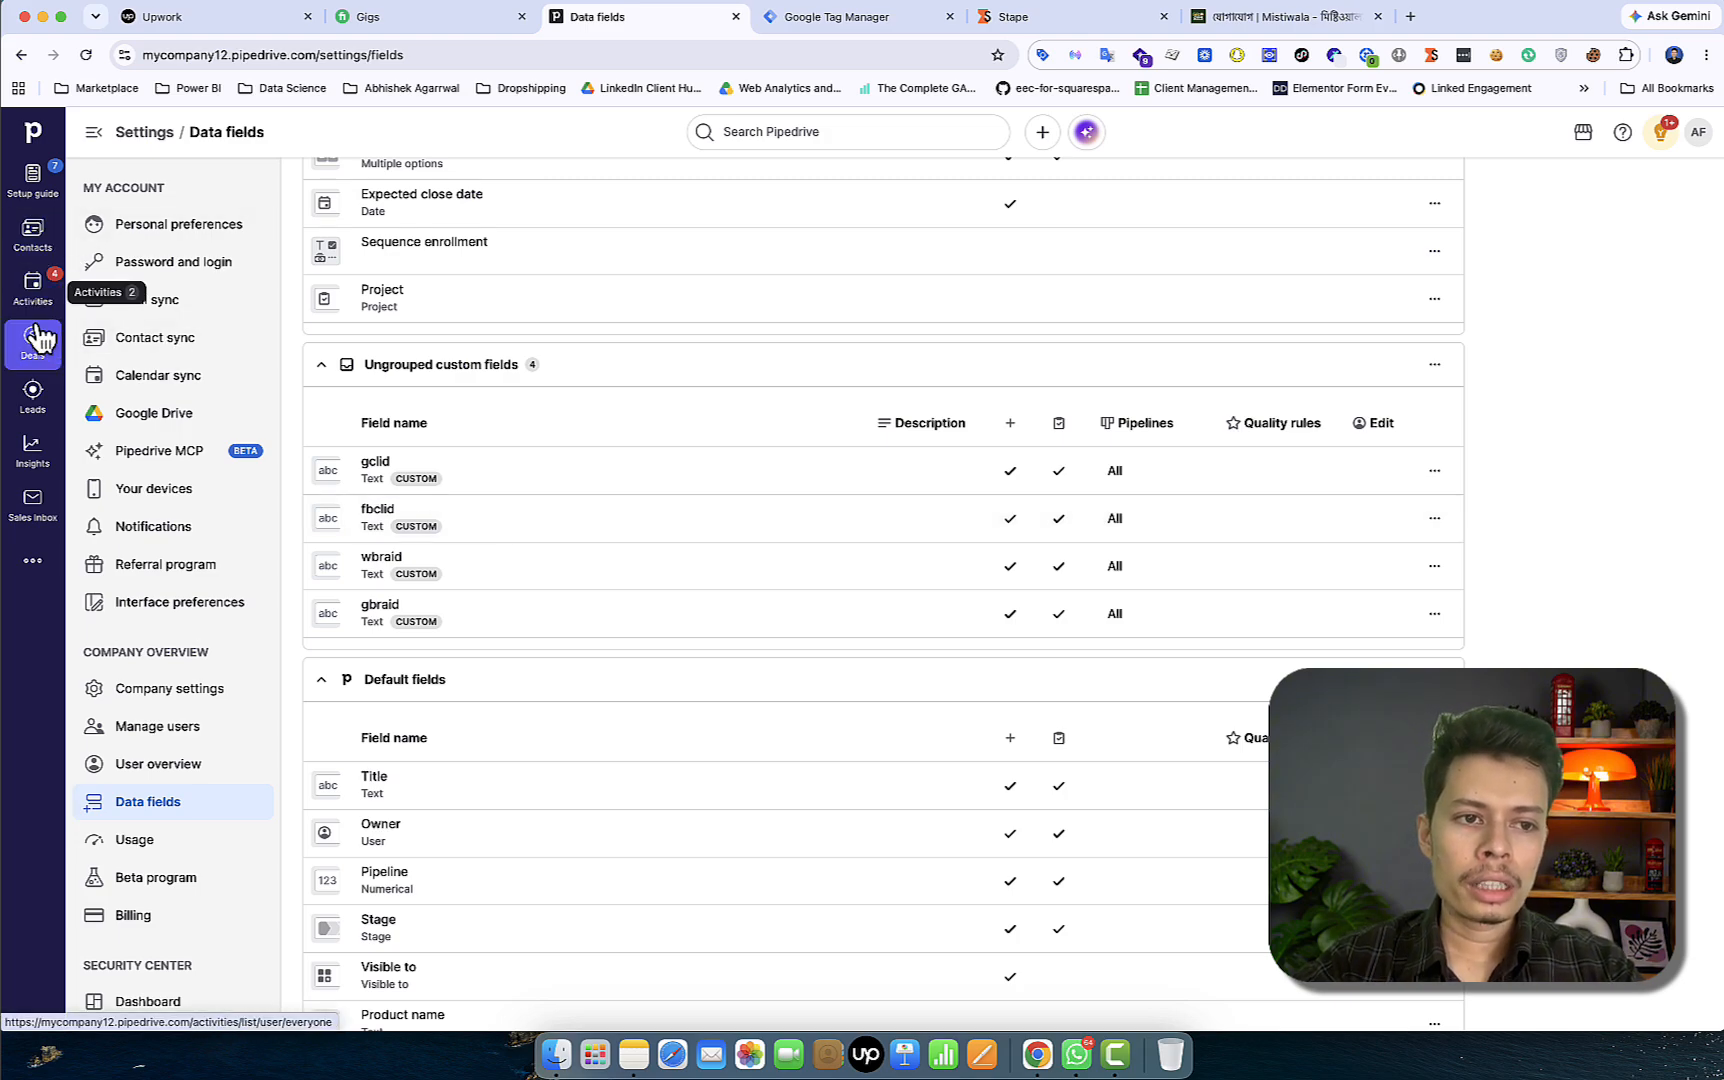
click(33, 393)
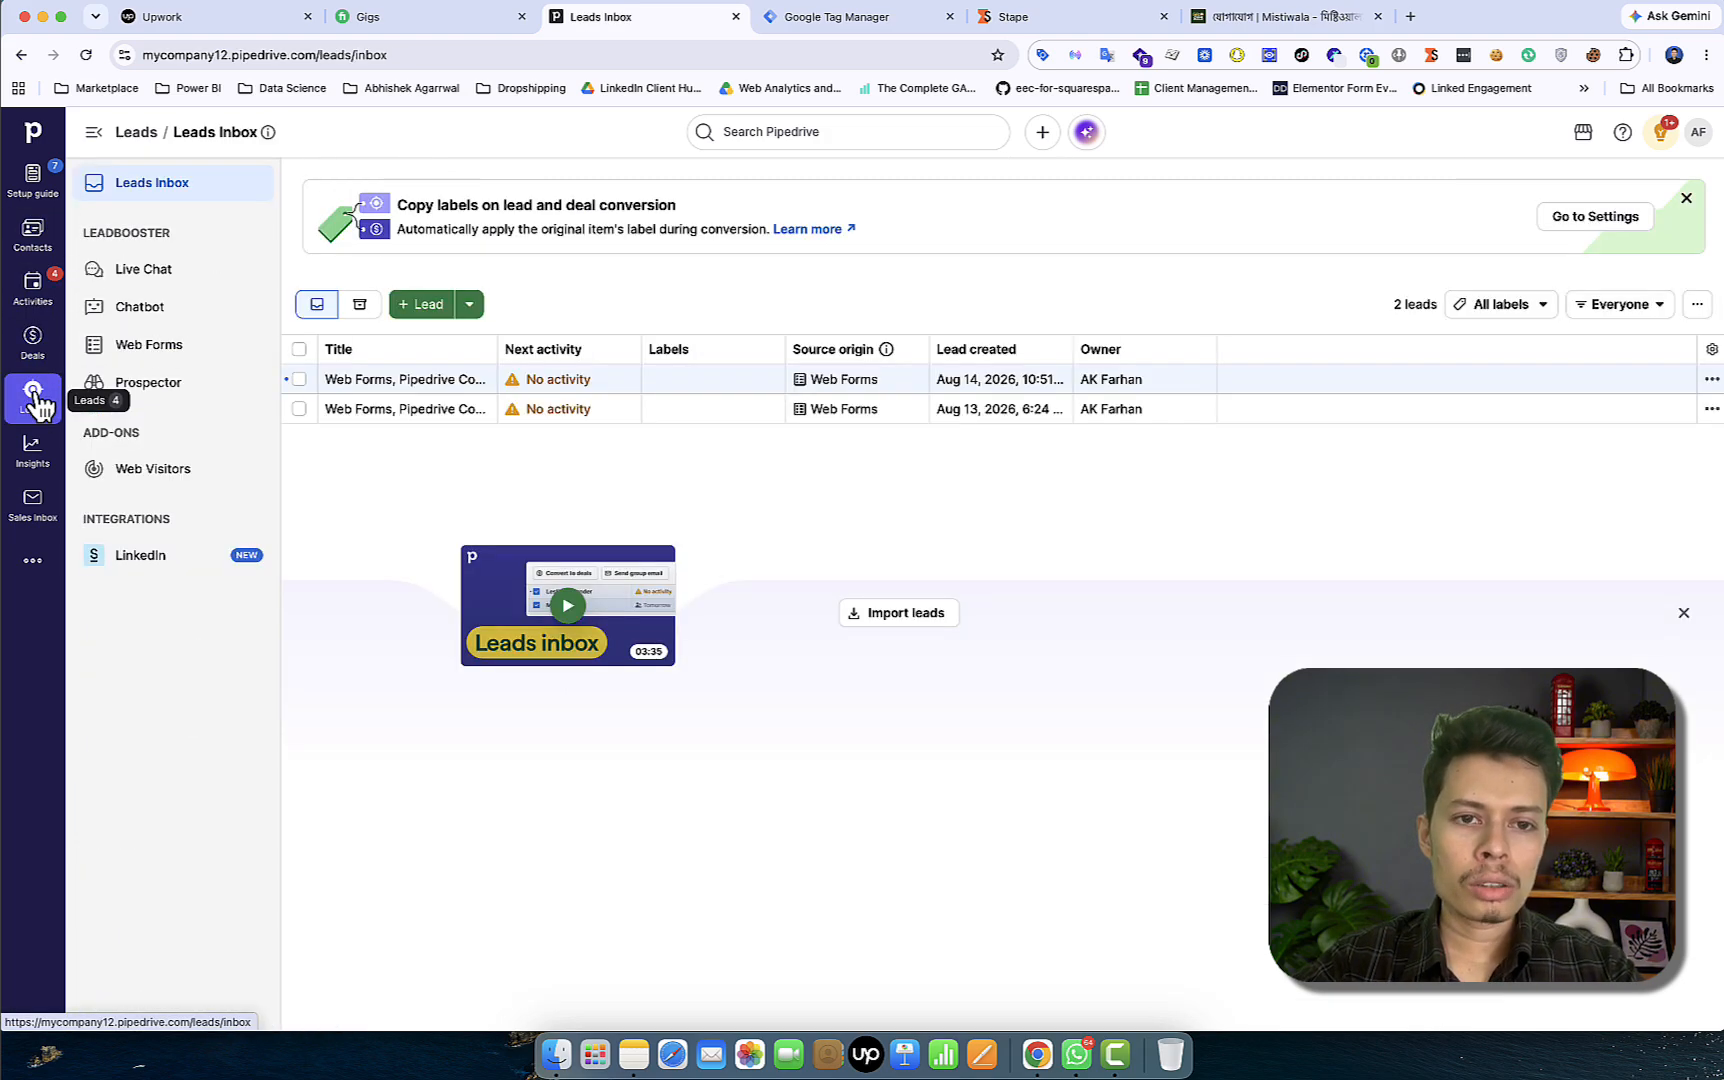
Open the first web-form lead to review fbclid test98449, its wbraid and gbraid values, and submission summary
click(366, 394)
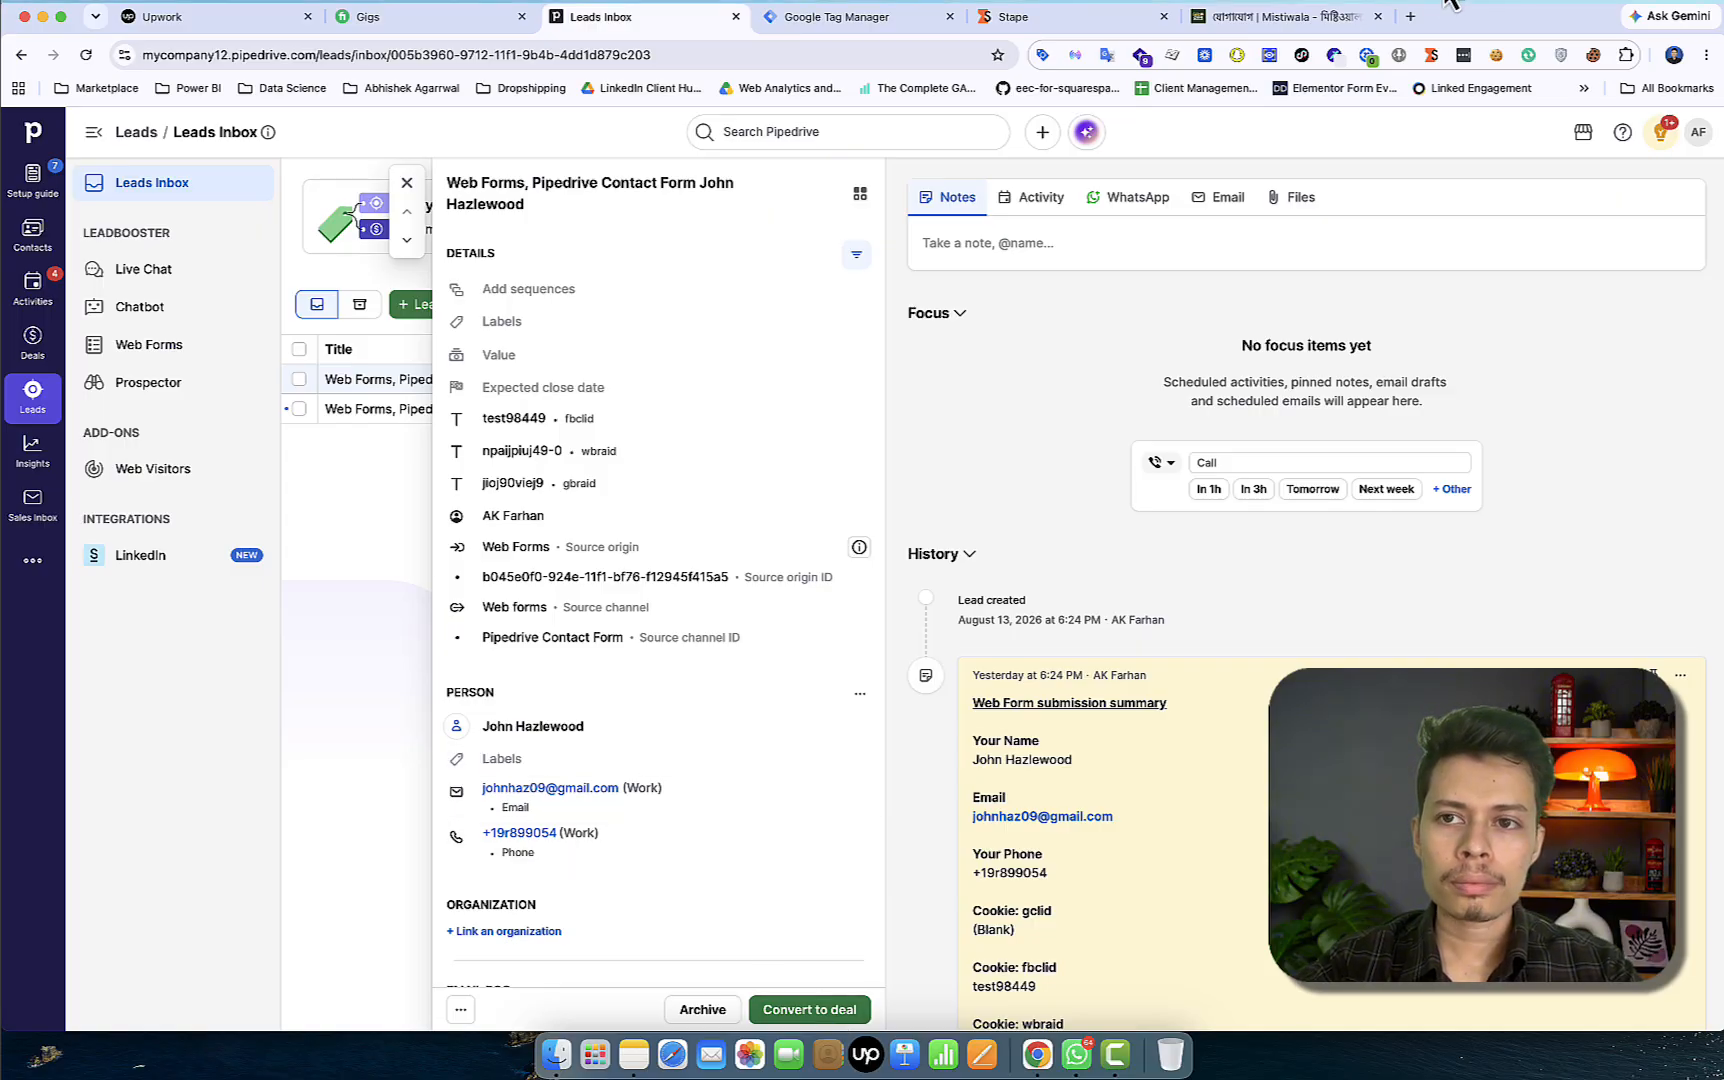
click(1392, 12)
click(1420, 38)
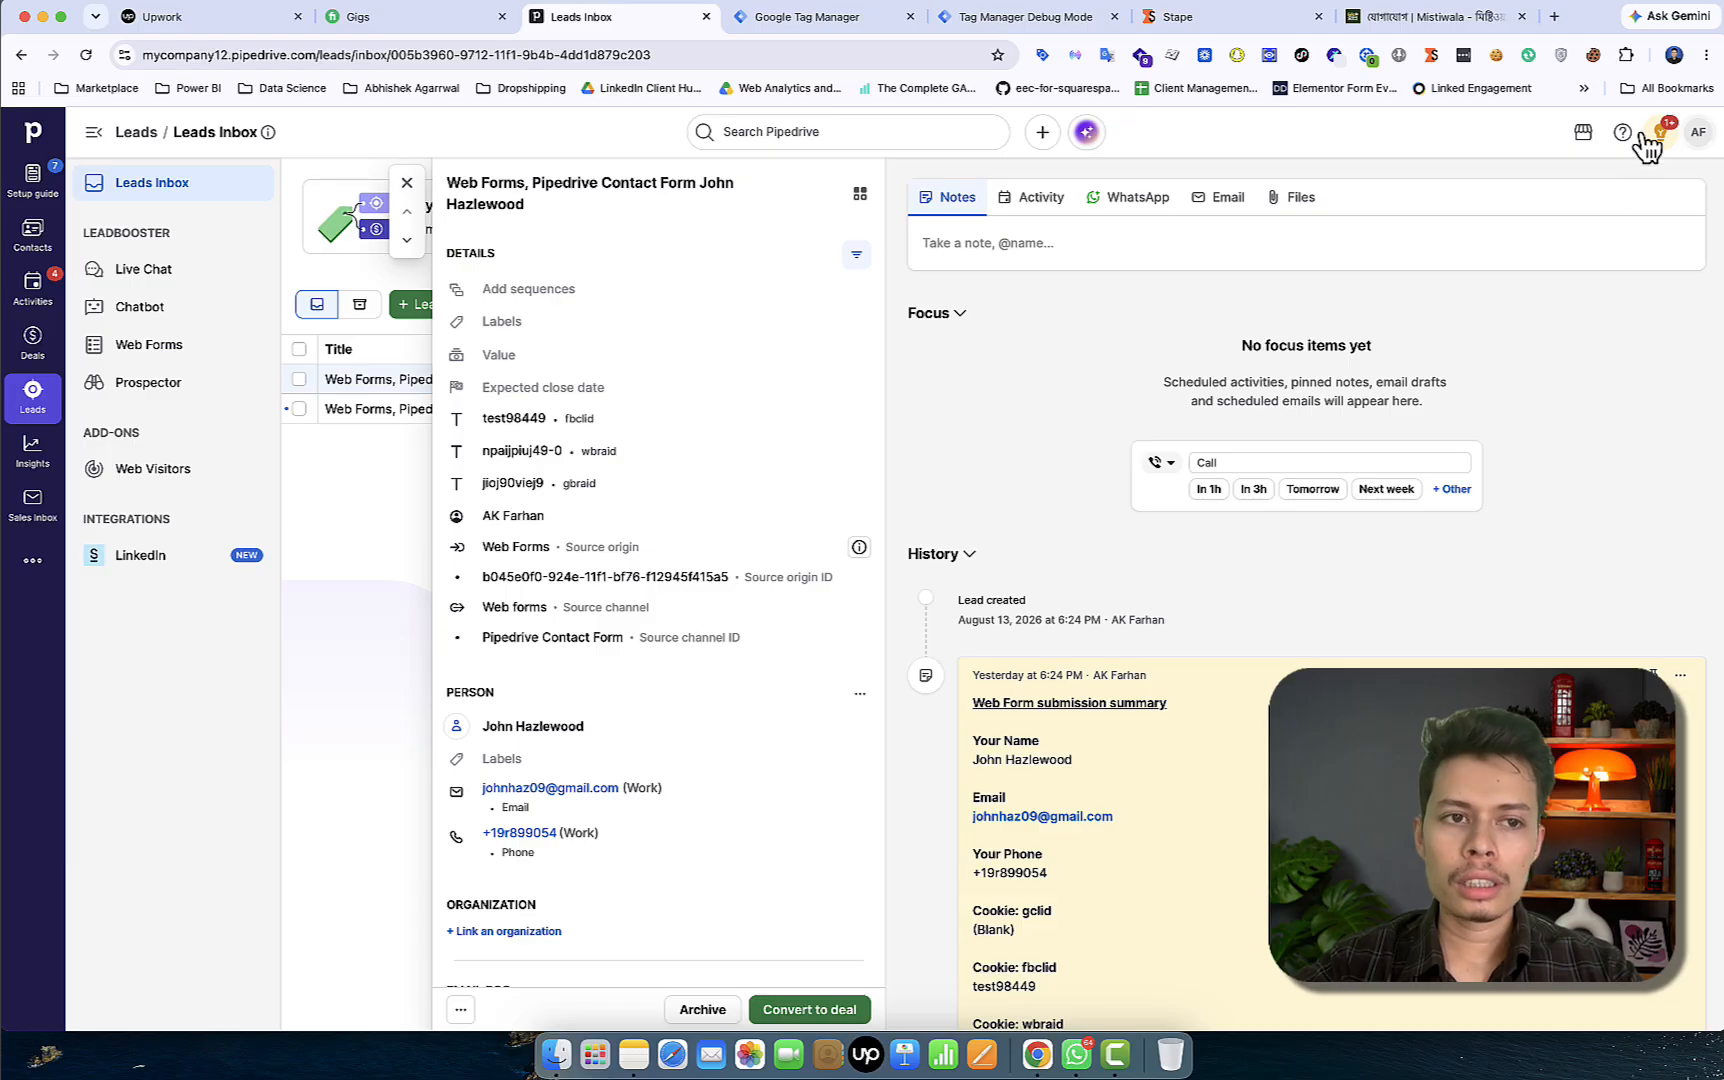
Go to Tools and apps to list the automated webhooks
click(1698, 134)
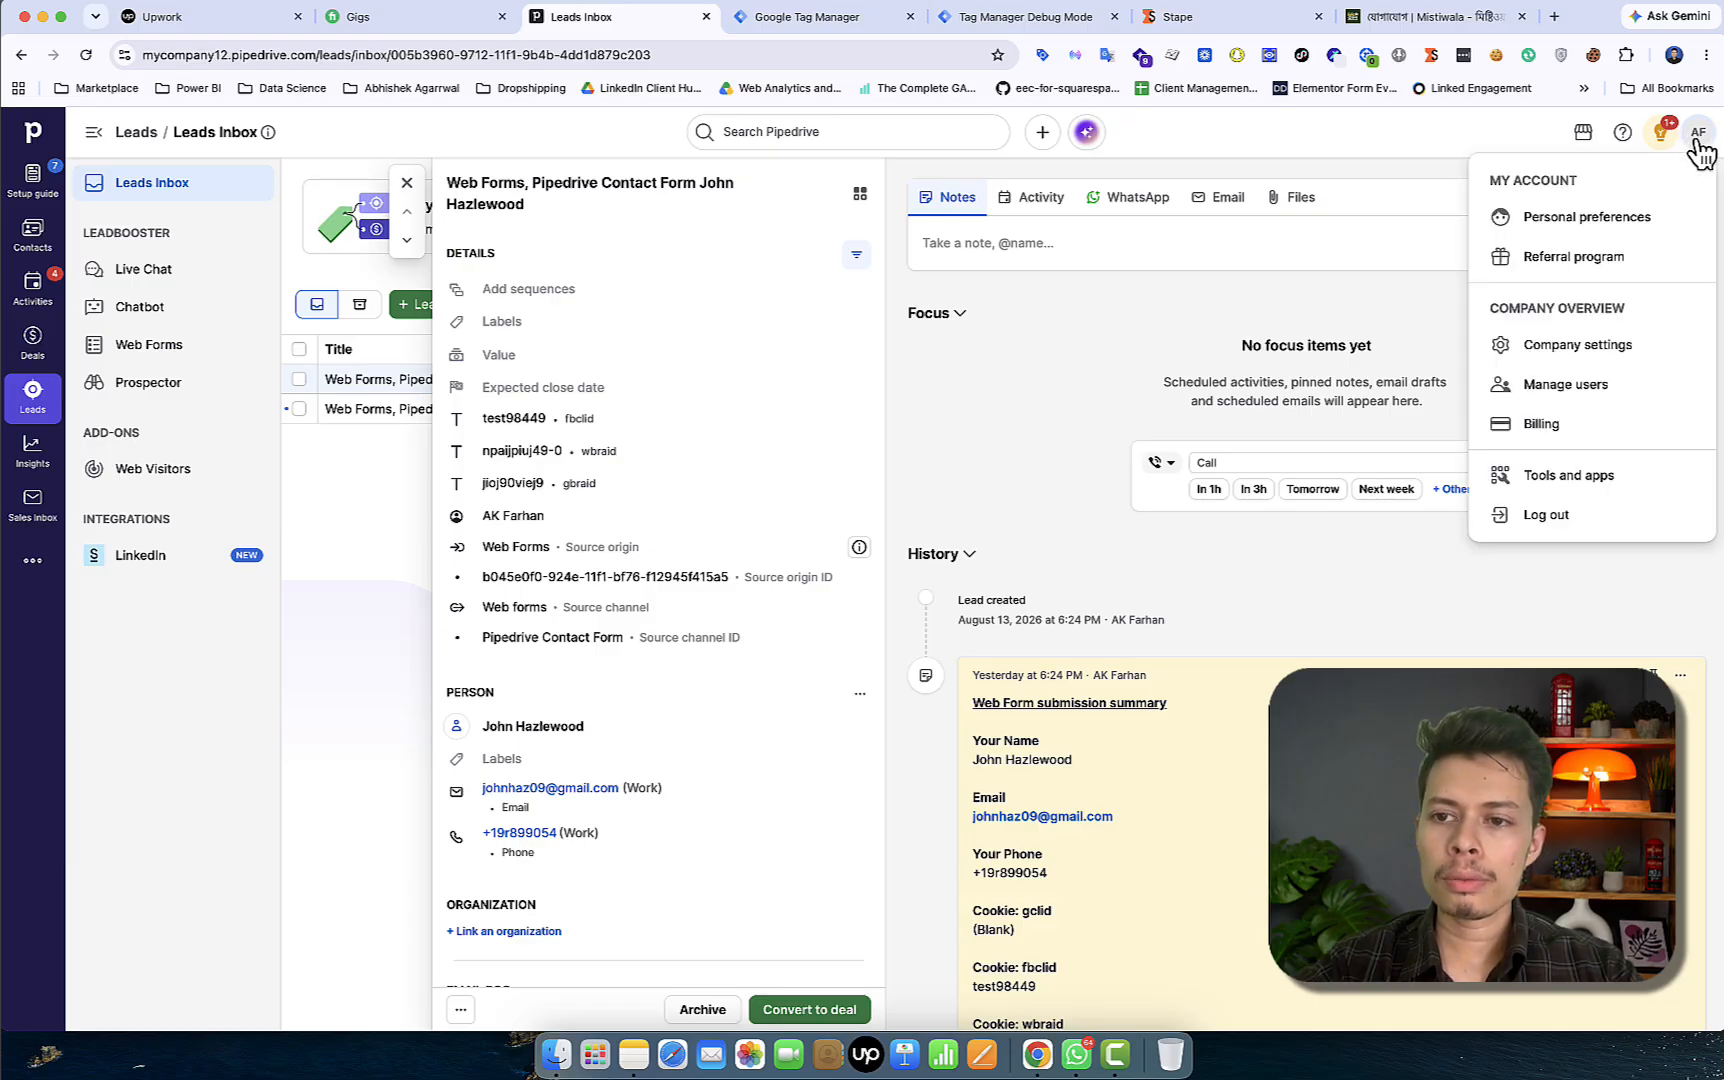
click(1556, 480)
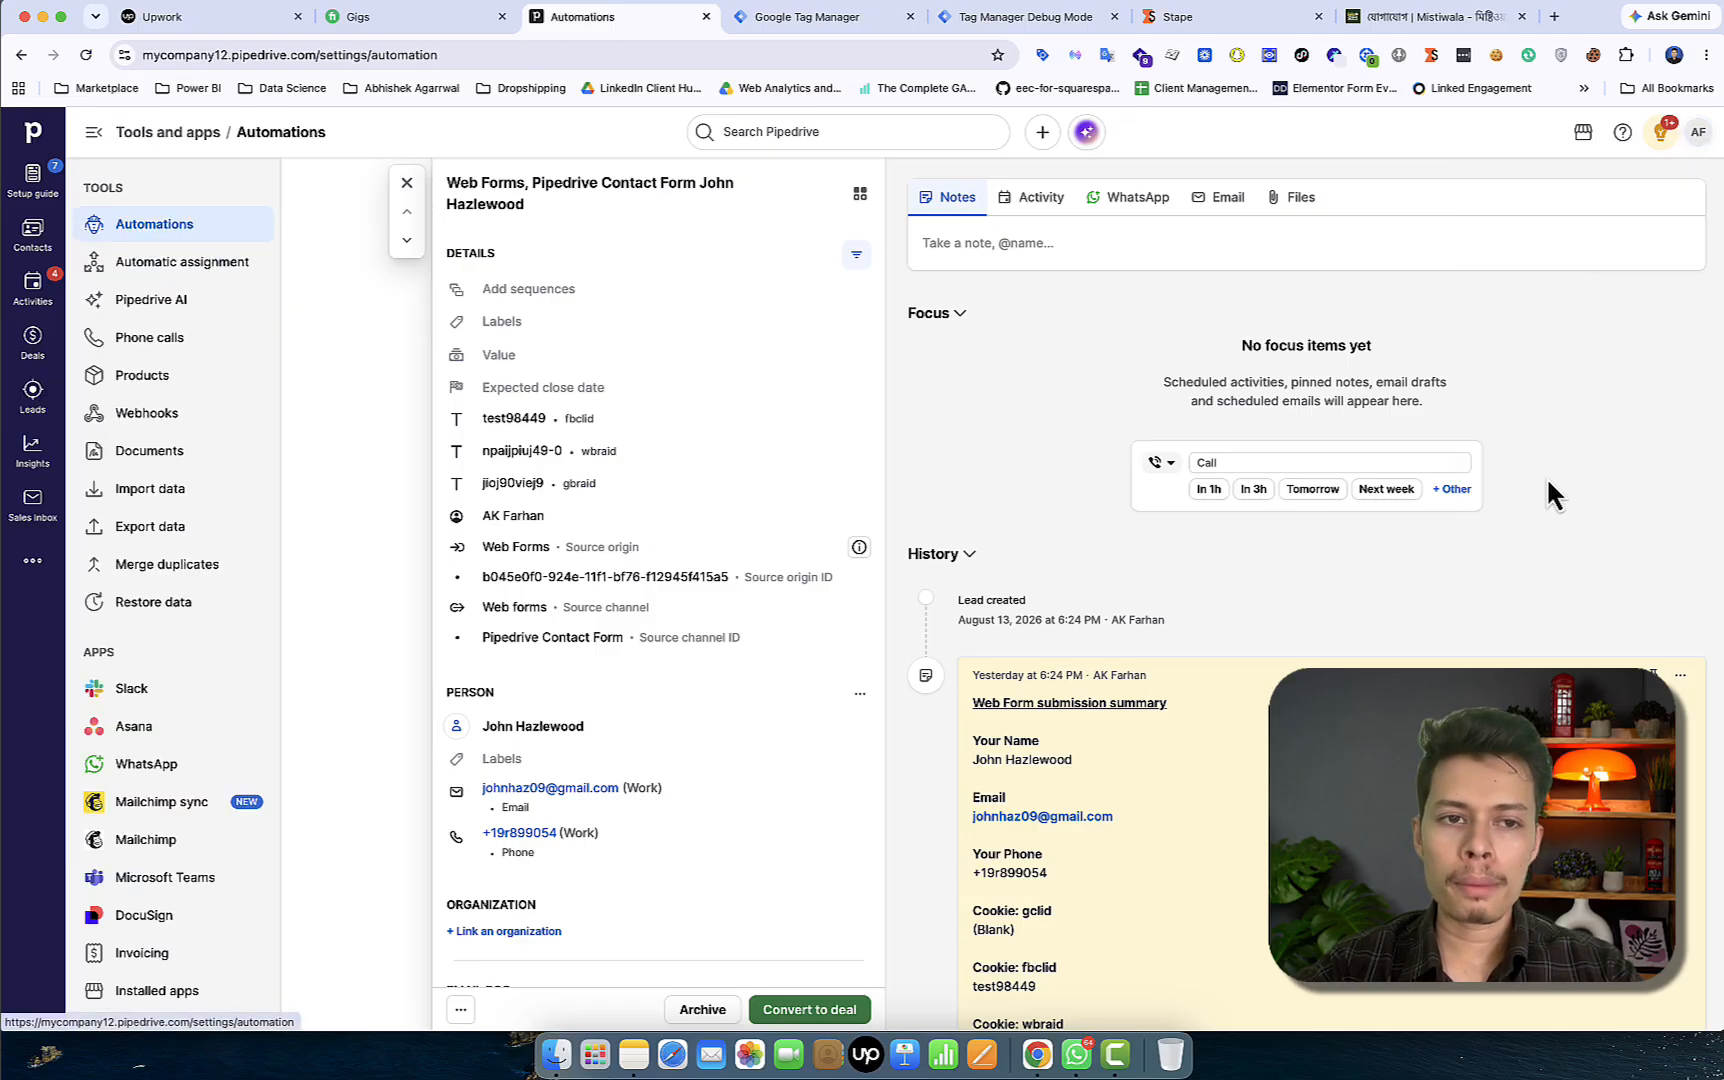
click(190, 424)
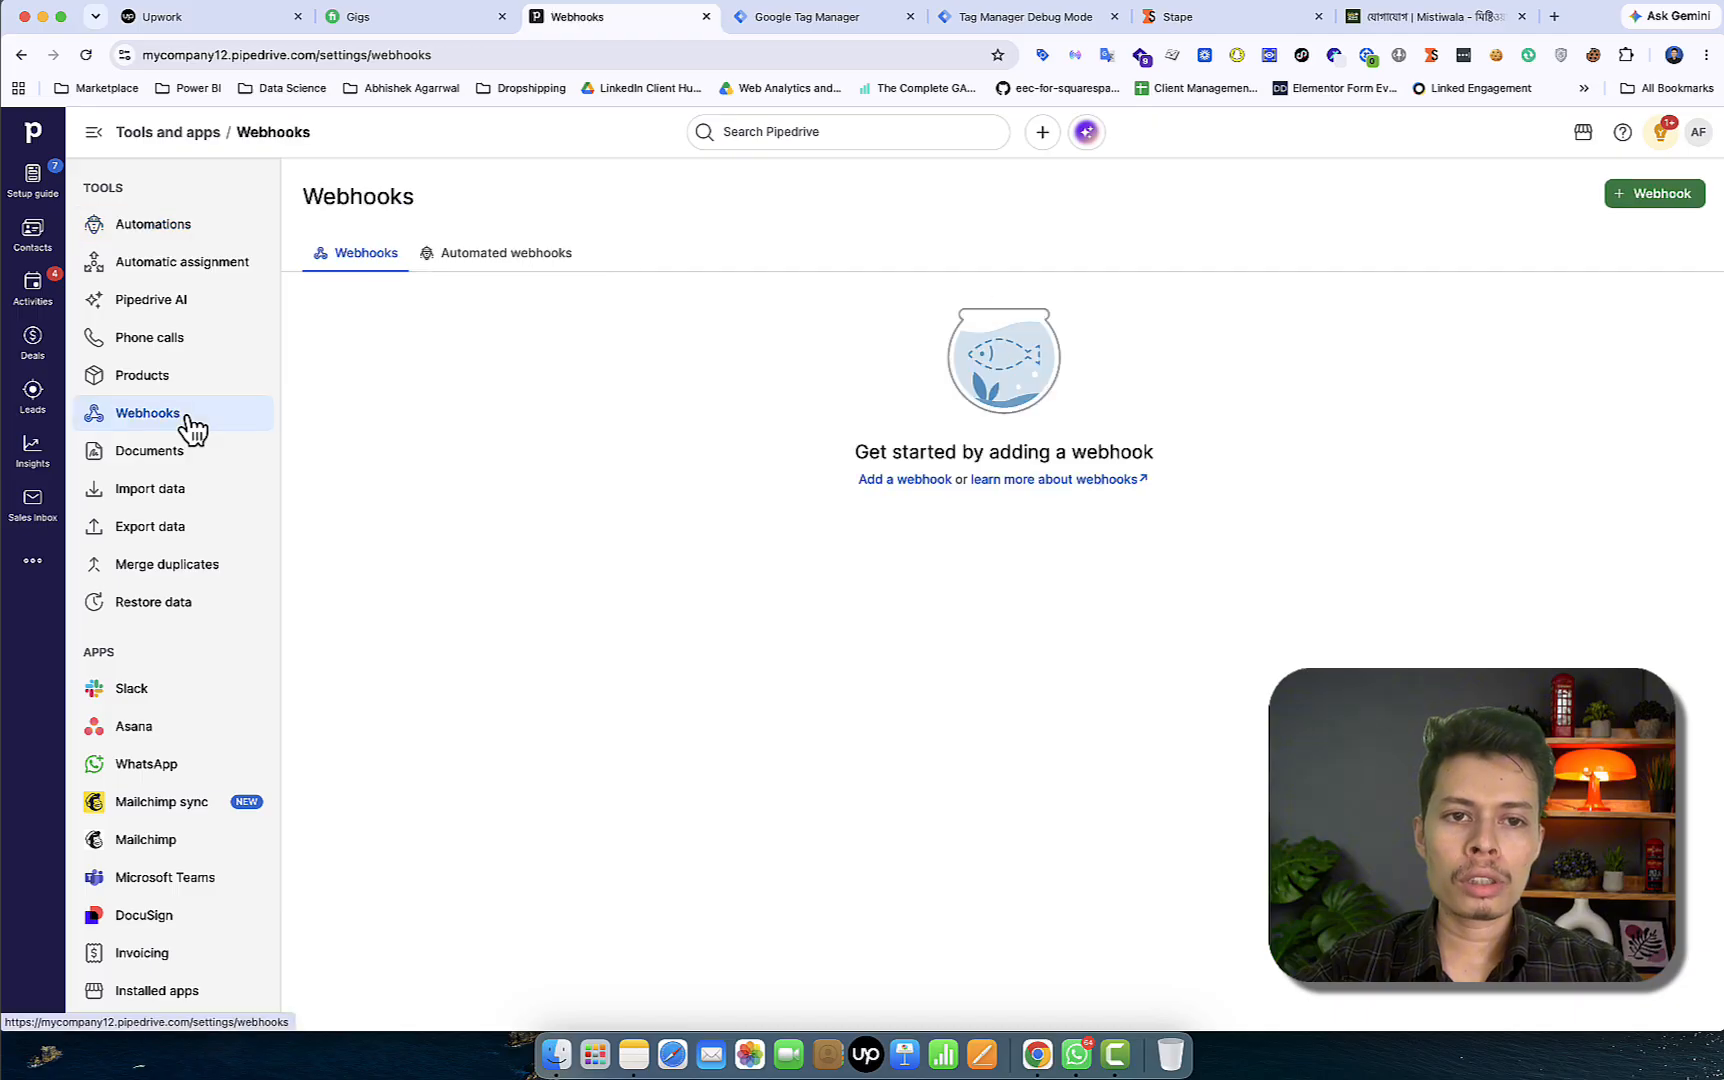
click(506, 256)
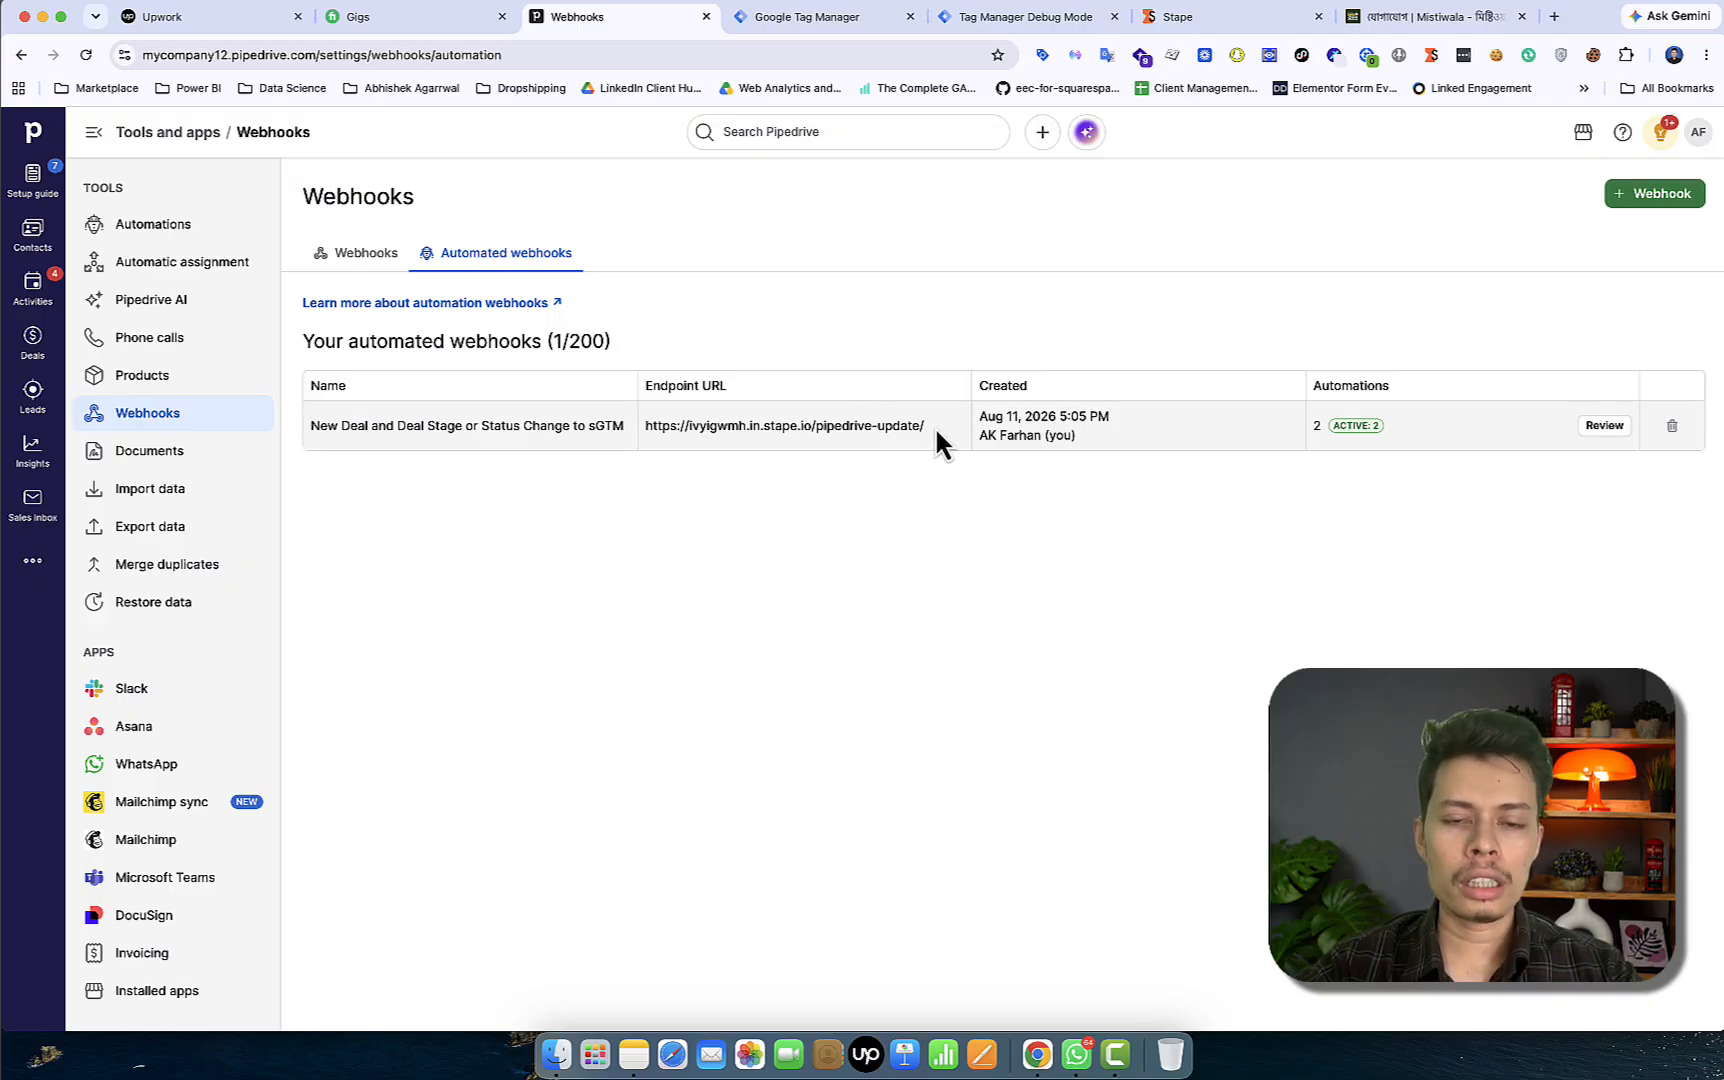
Inspect the sGTM webhook endpoint, highlighting its stape.io domain and /pipedrive-update path
drag(930, 430, 639, 446)
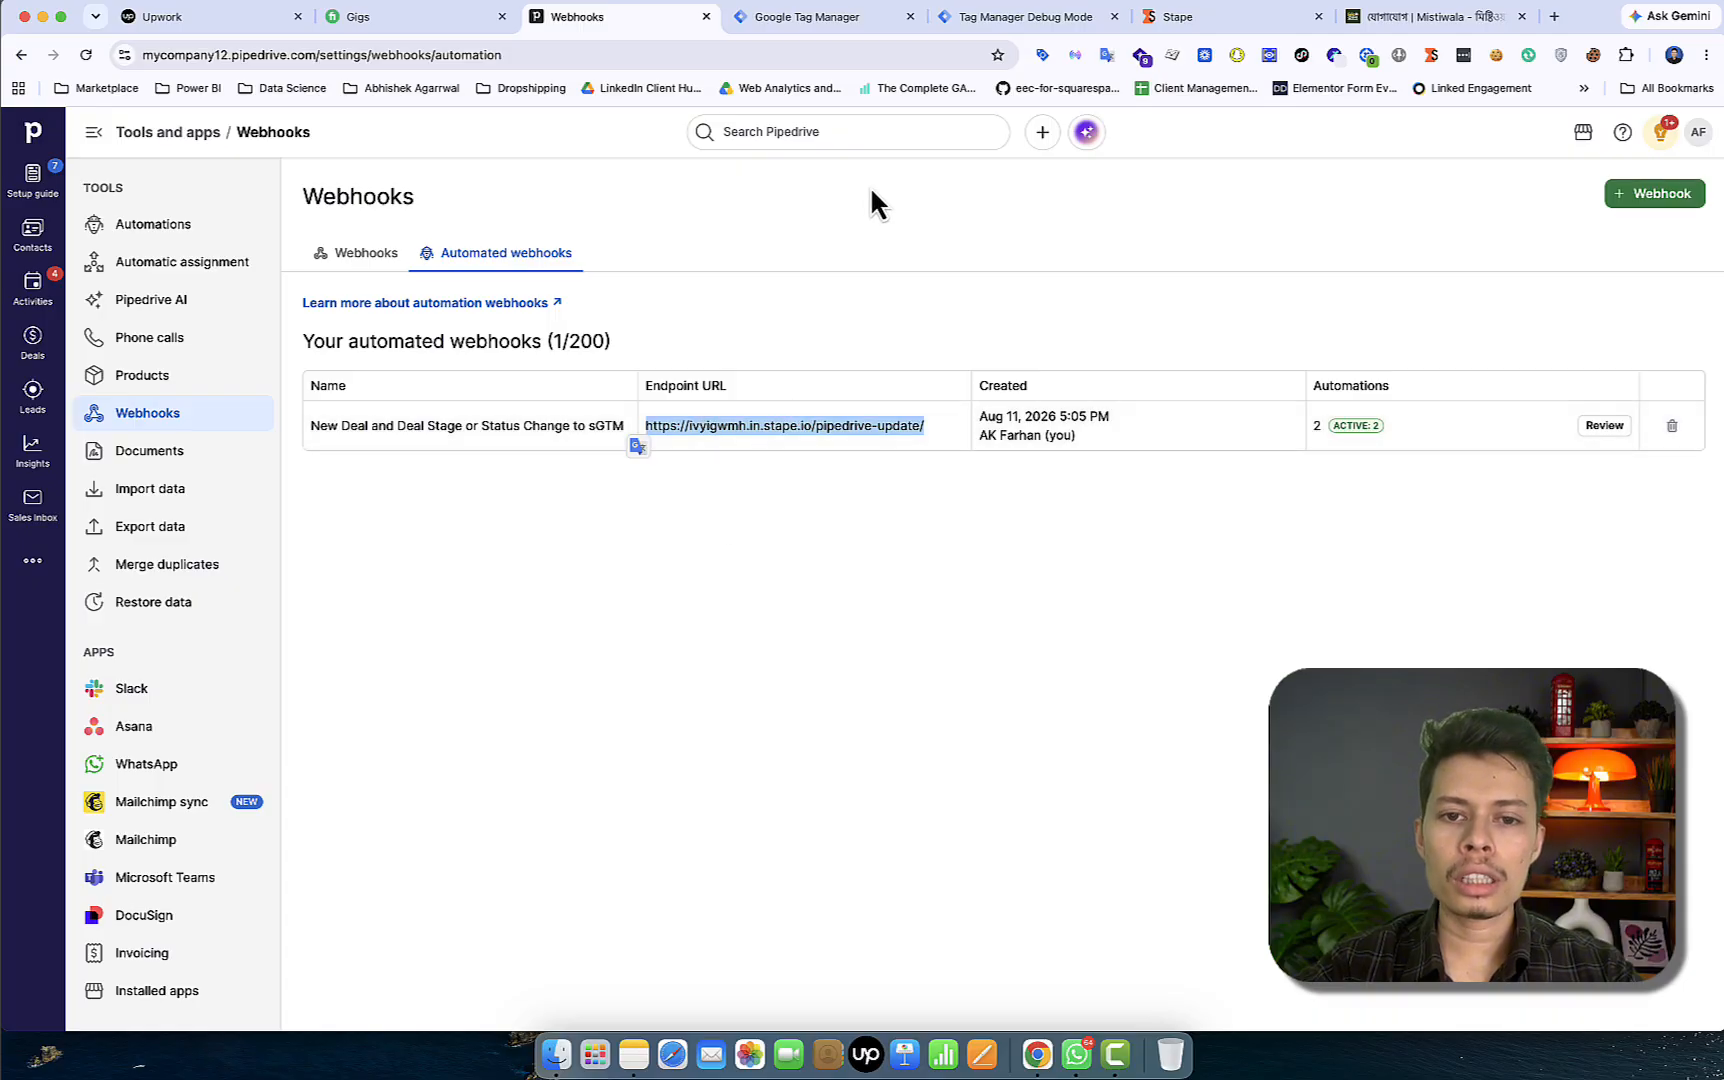
scroll(884, 439, up, 5)
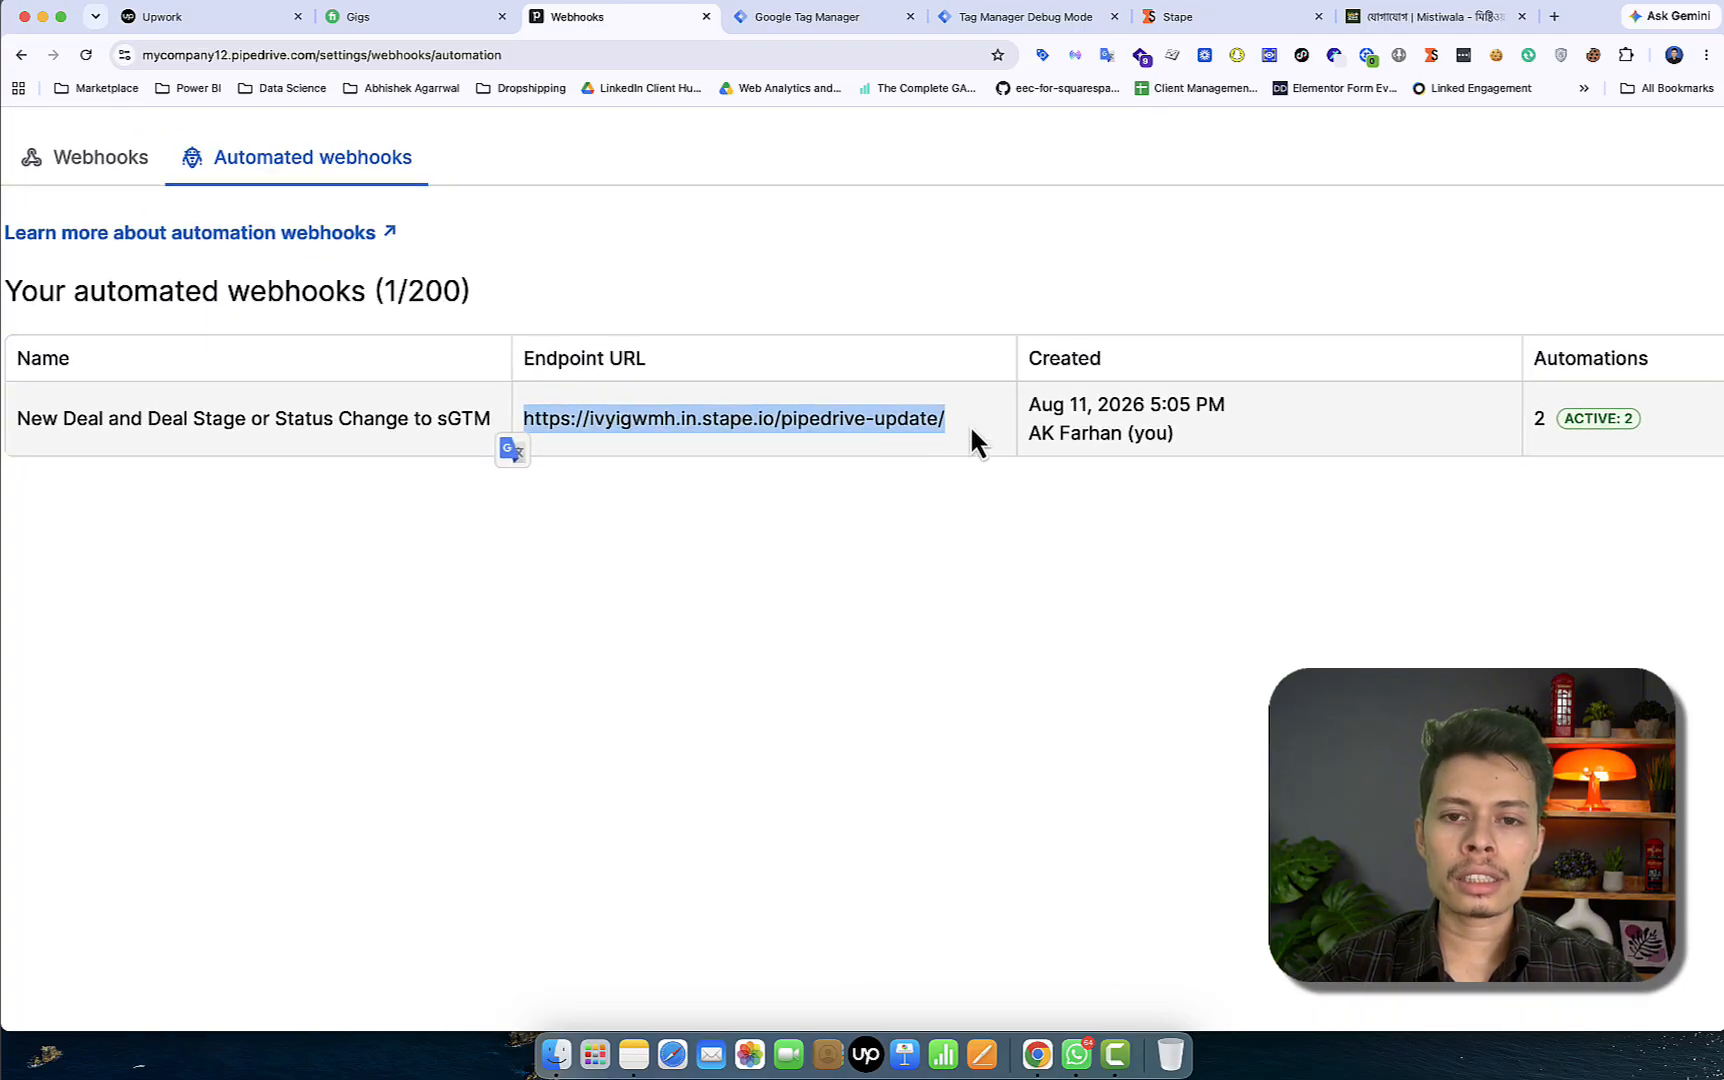
drag(968, 428, 809, 431)
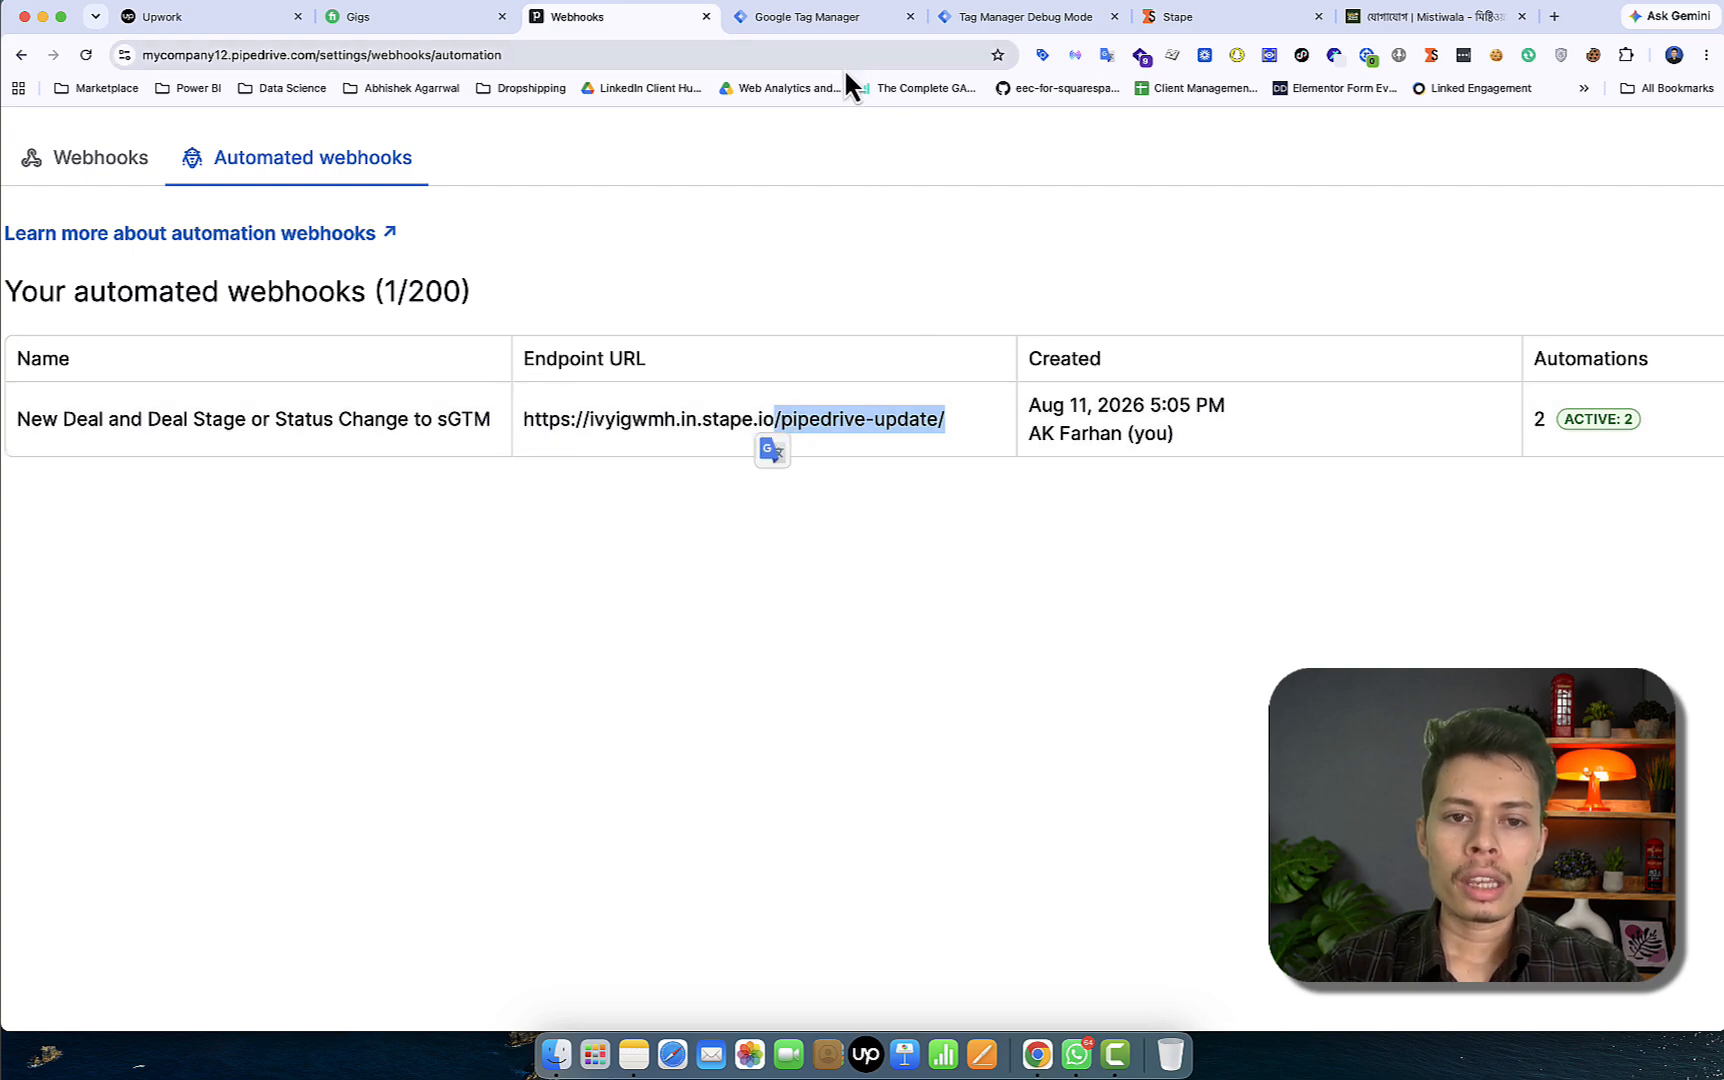
click(788, 412)
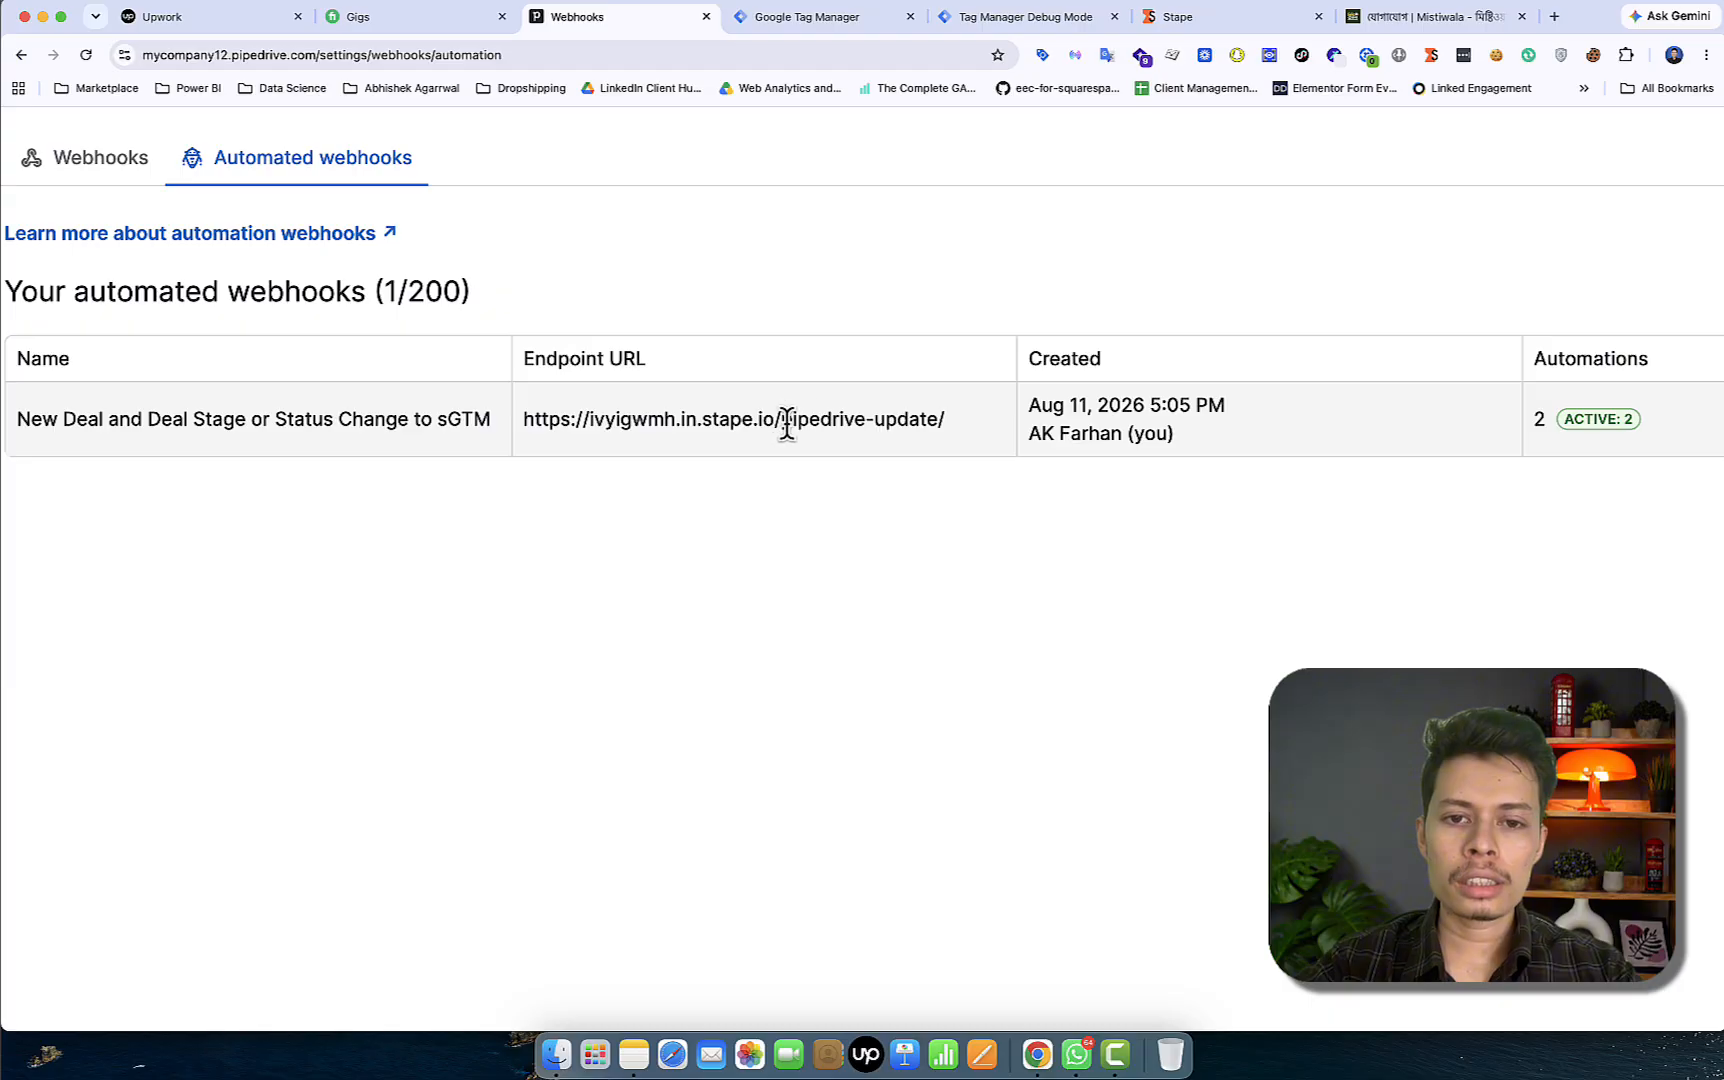
drag(774, 419, 516, 409)
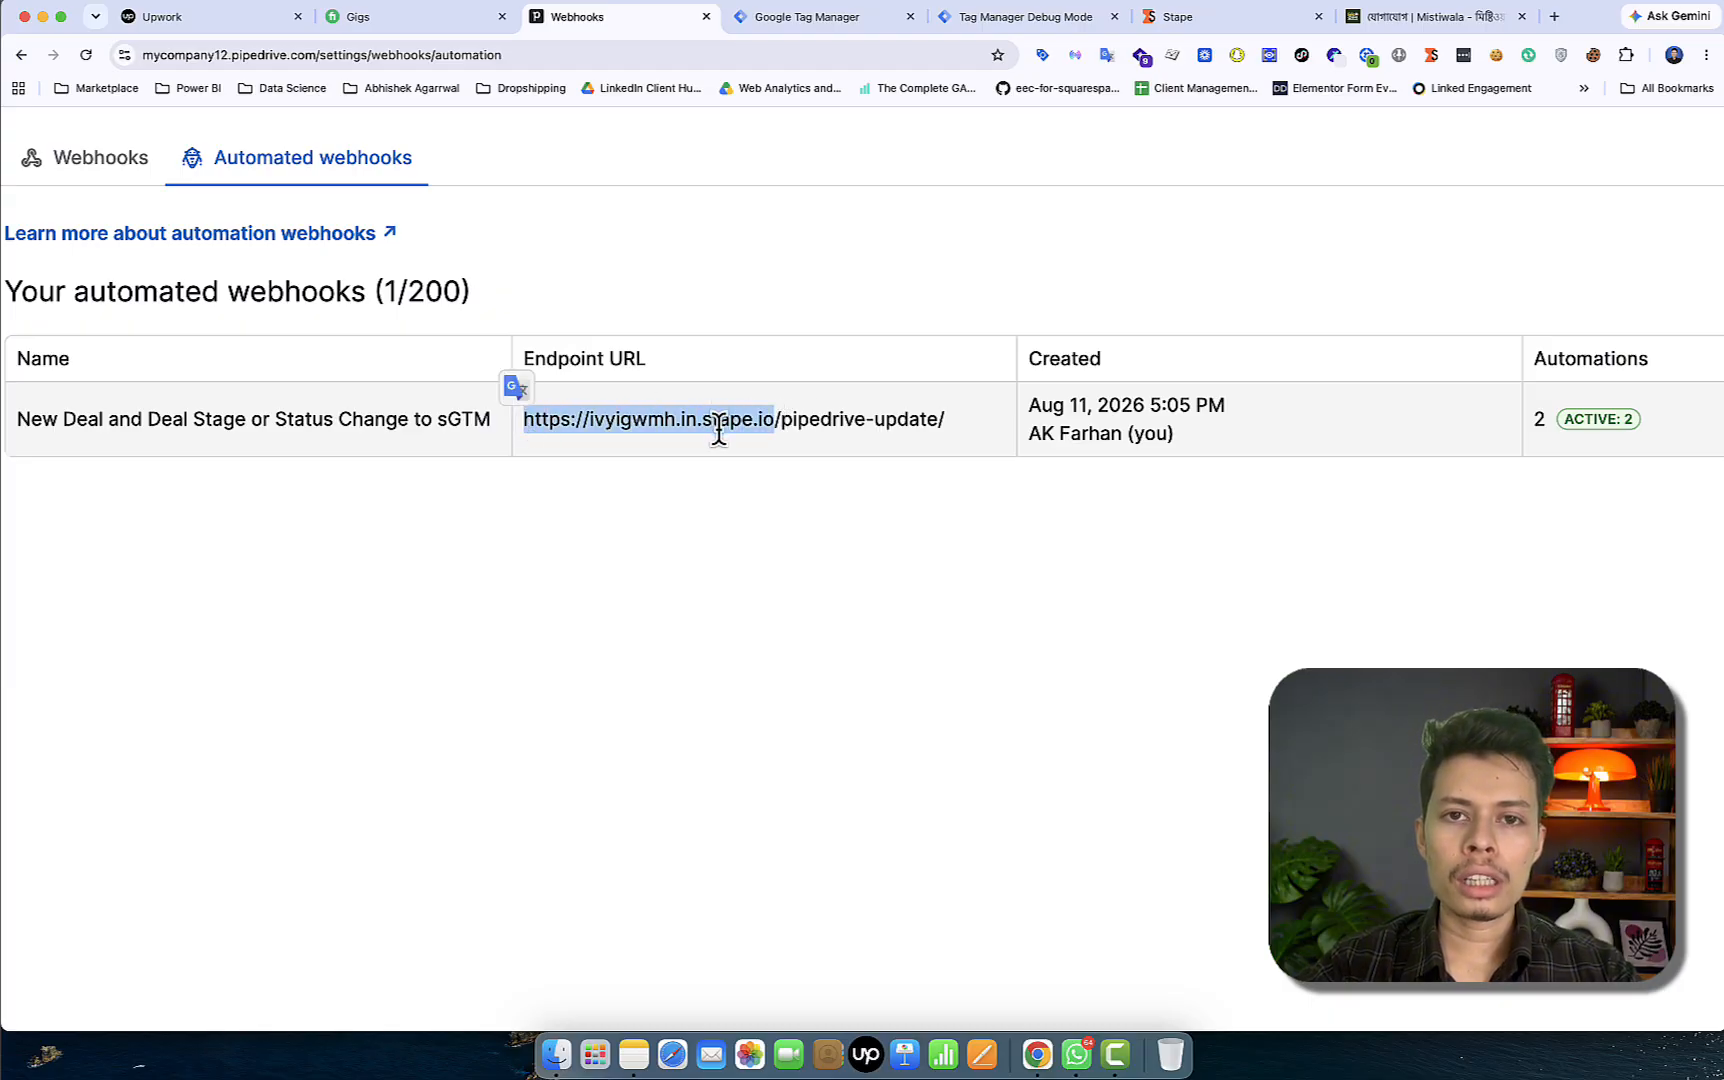
scroll(719, 438, down, 5)
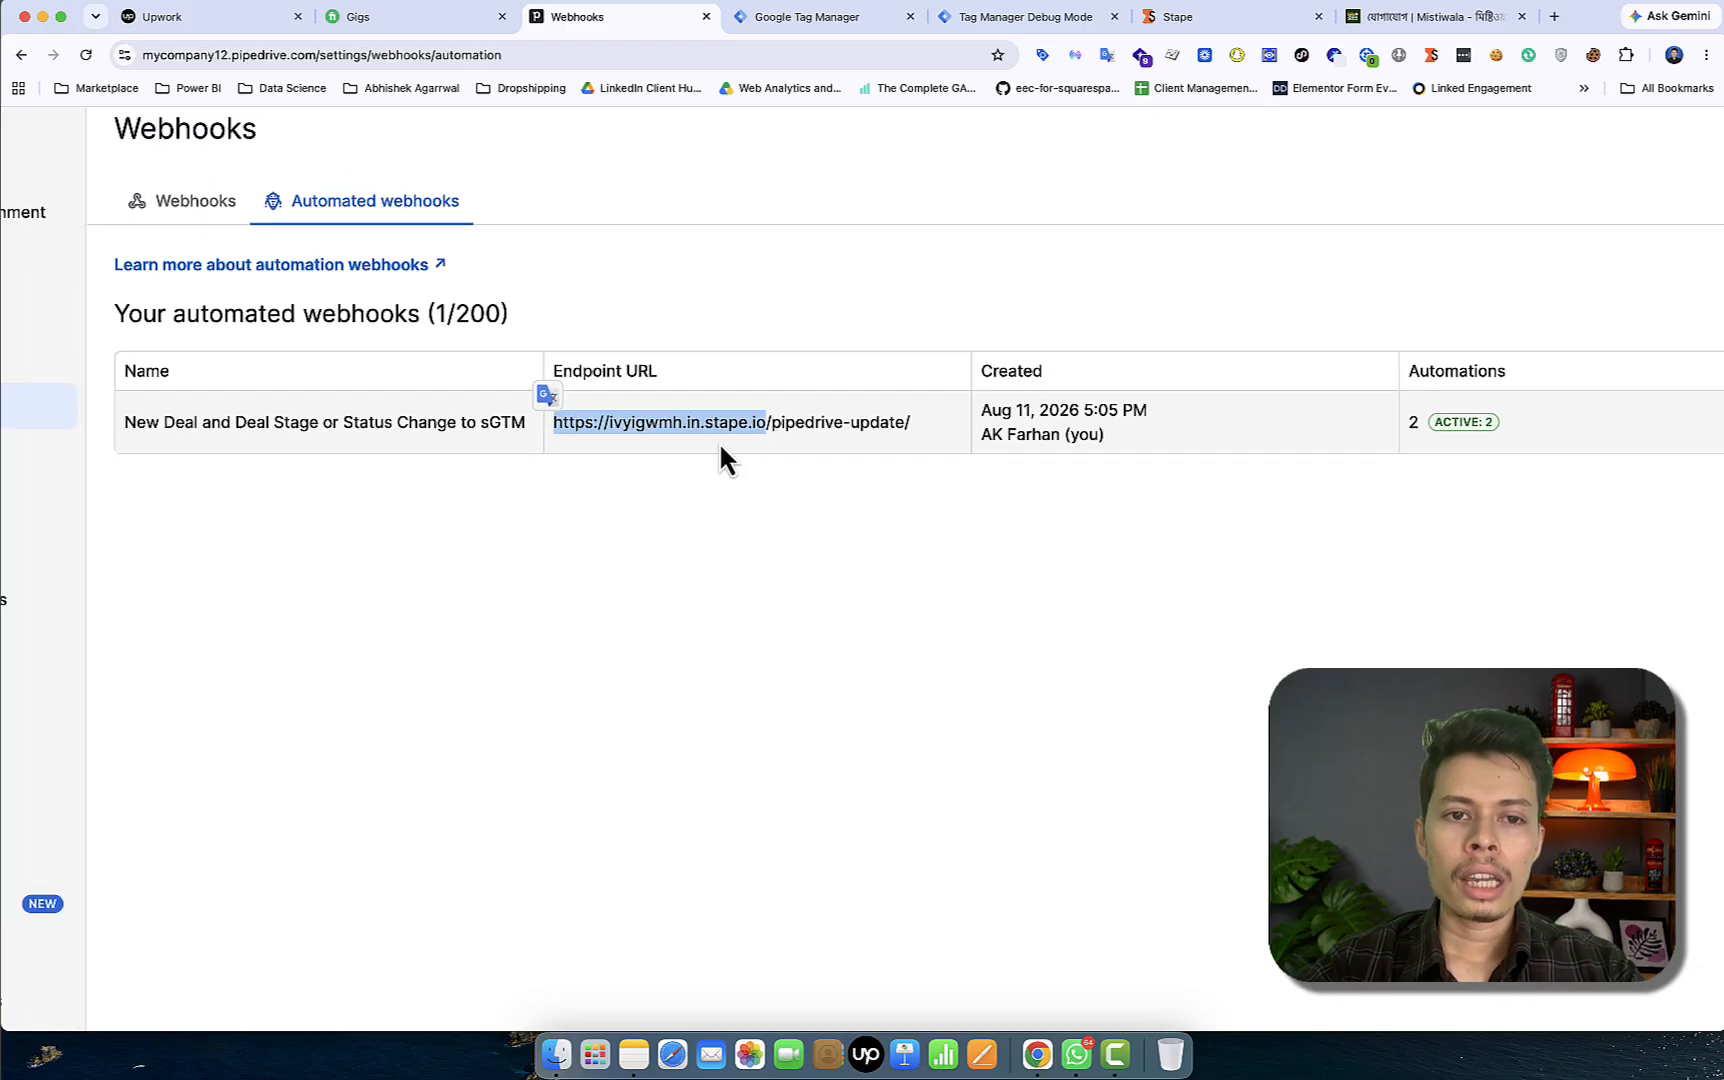
click(800, 748)
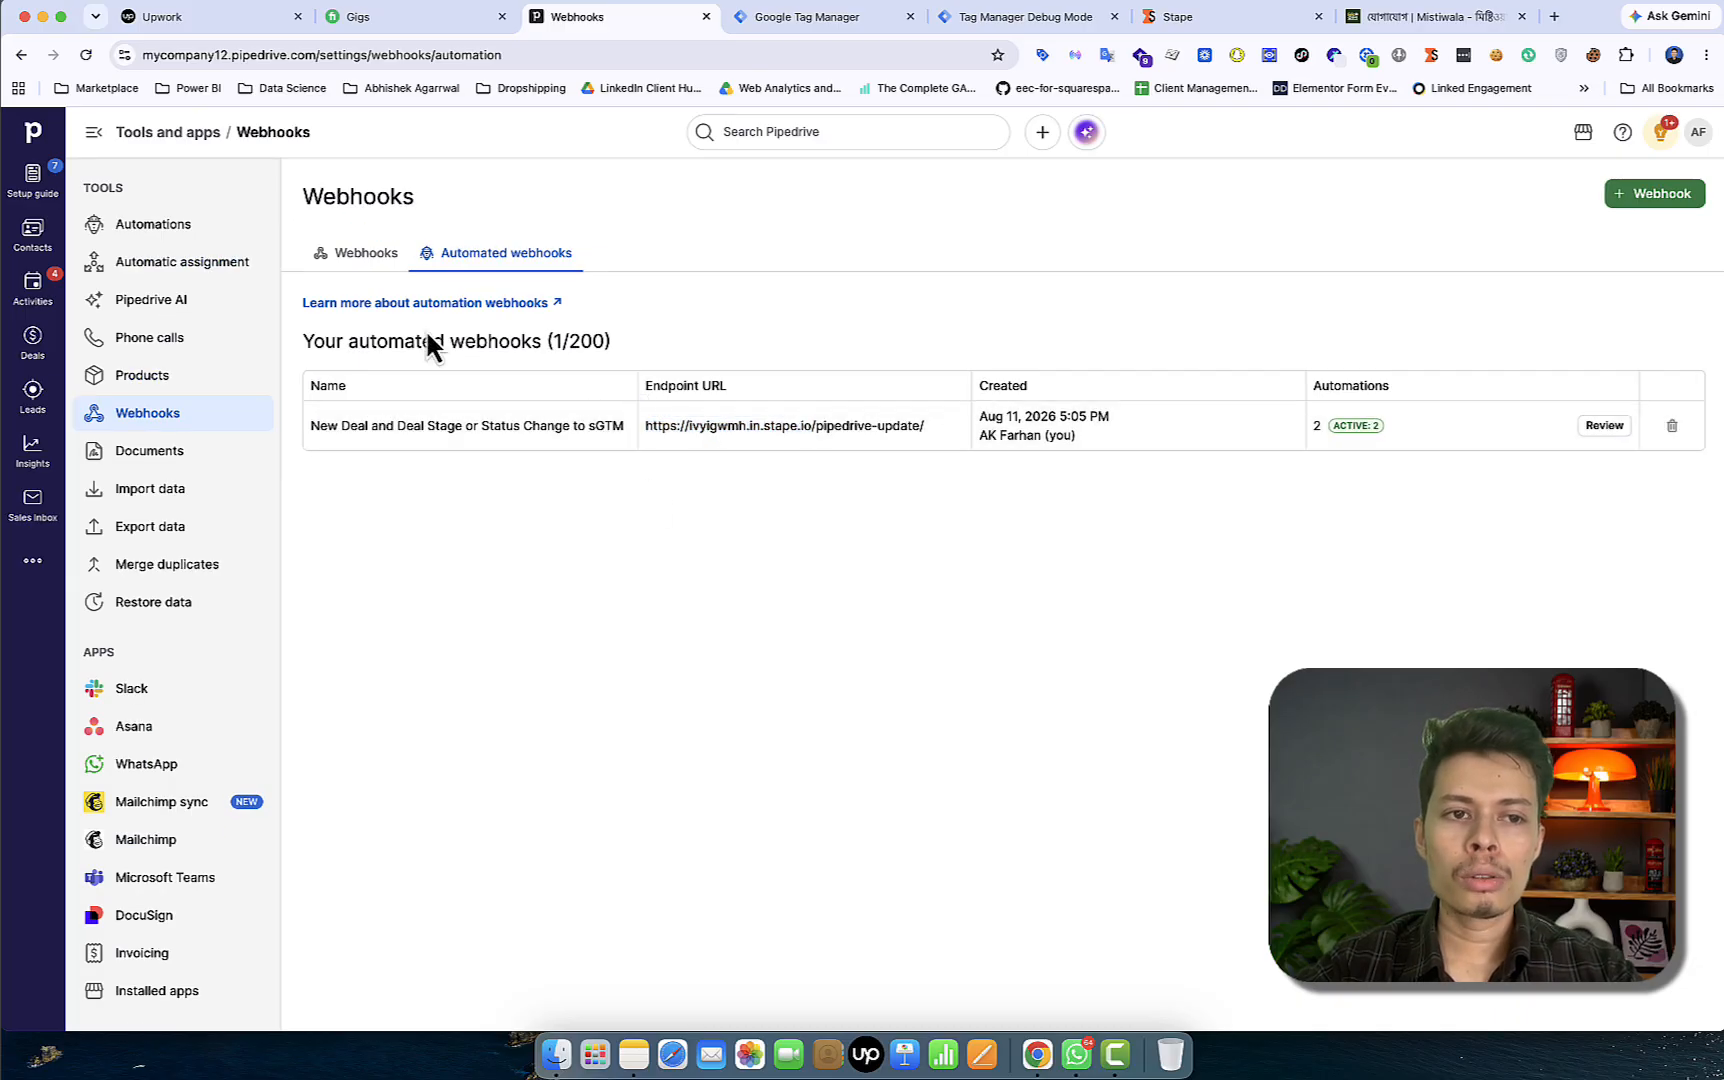
click(225, 228)
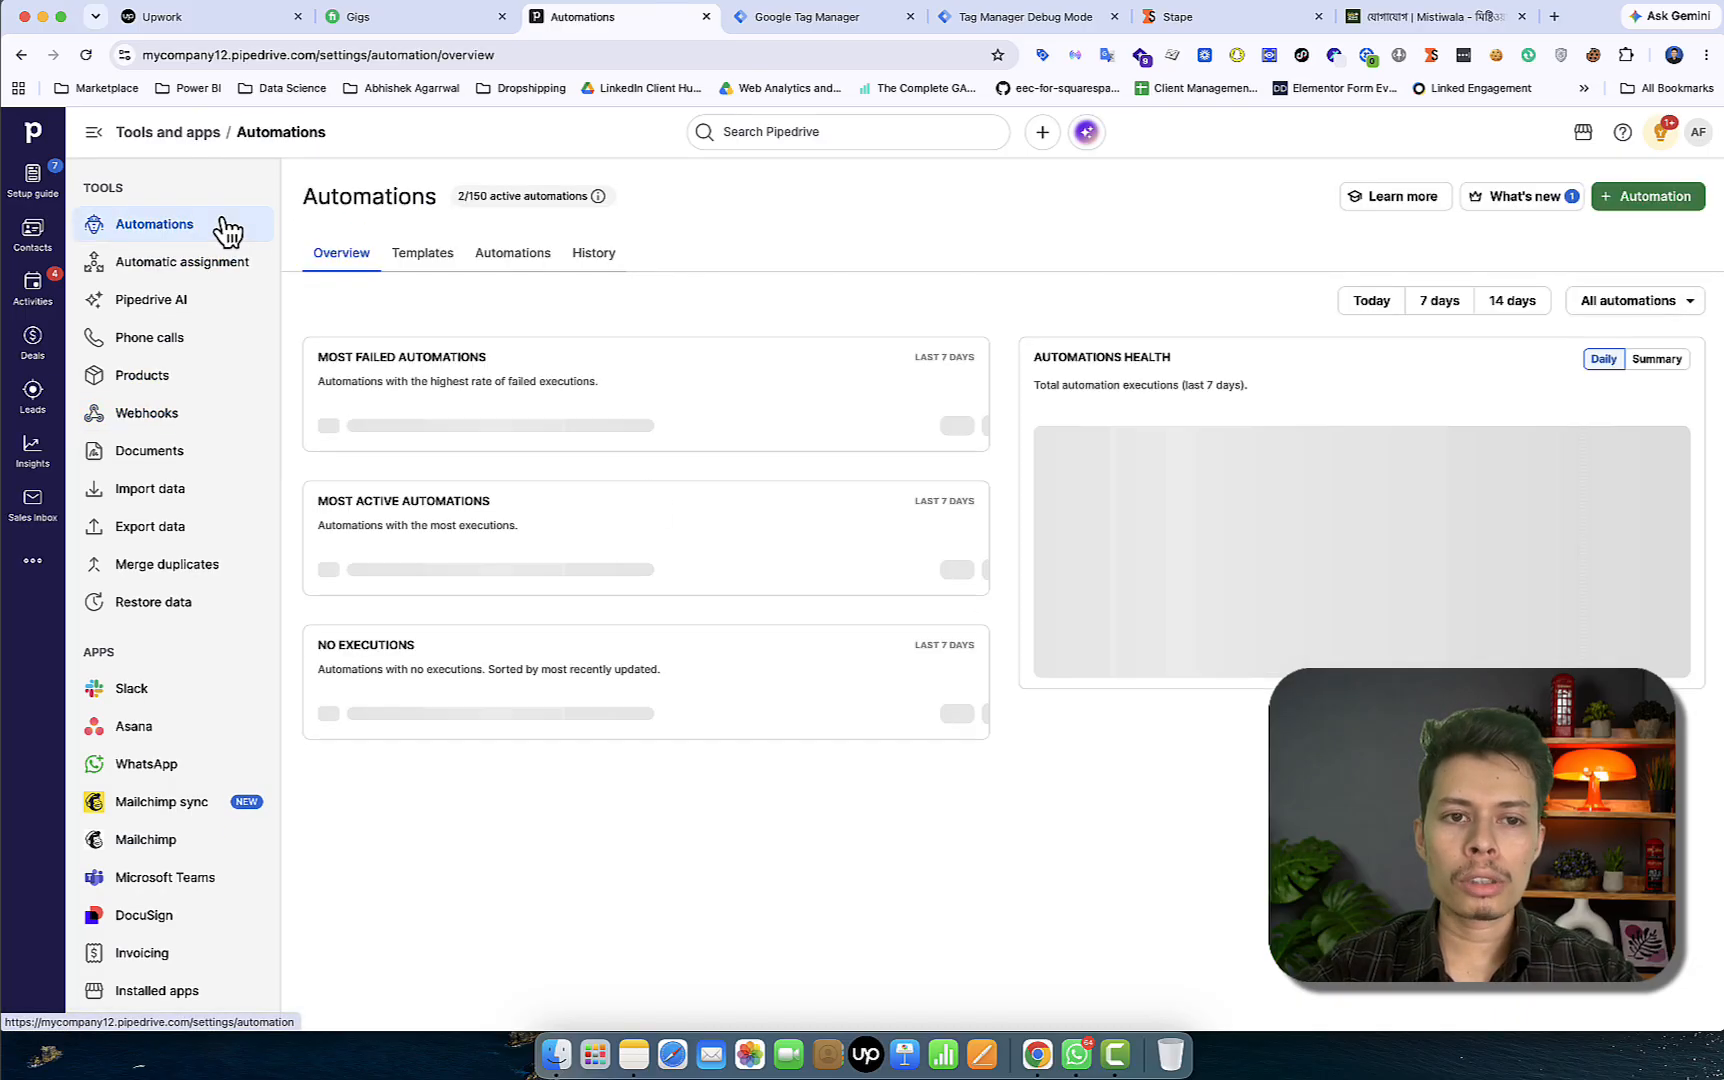
List the Deal Stage Change to sGTM and Deal Crate Send to sGTM automations, then switch to Tag Manager
click(527, 252)
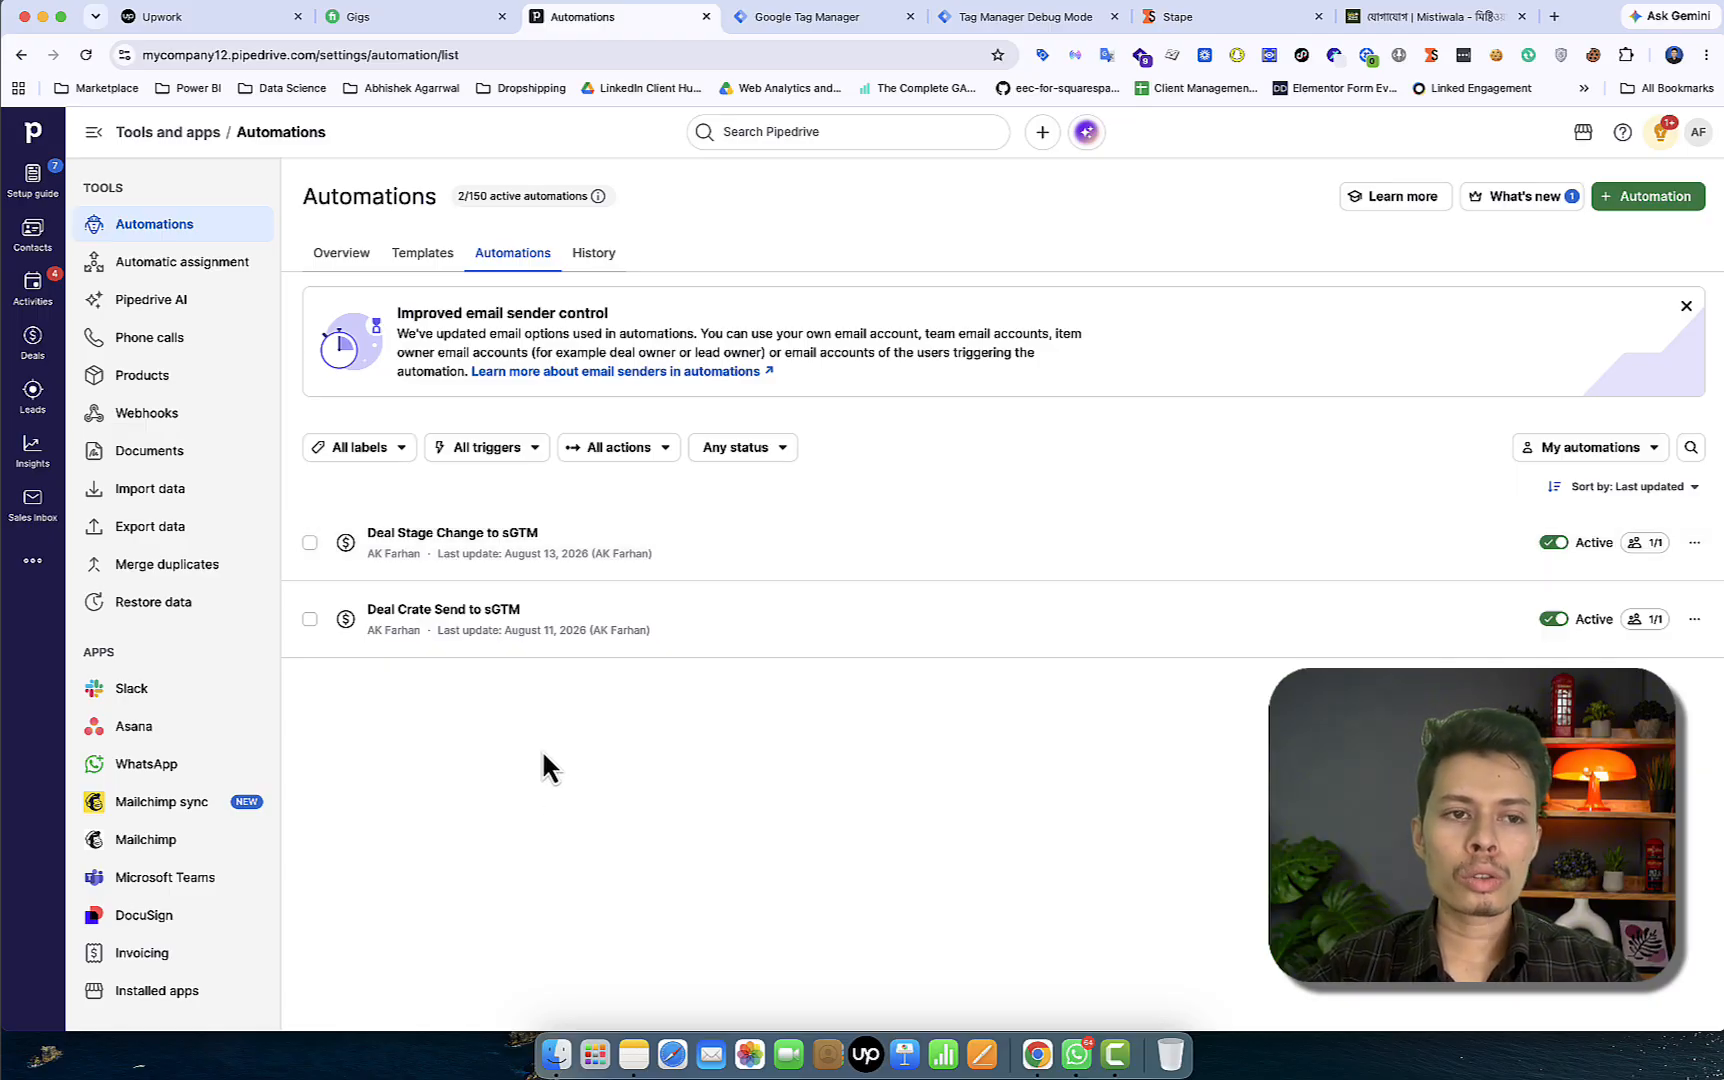
click(827, 27)
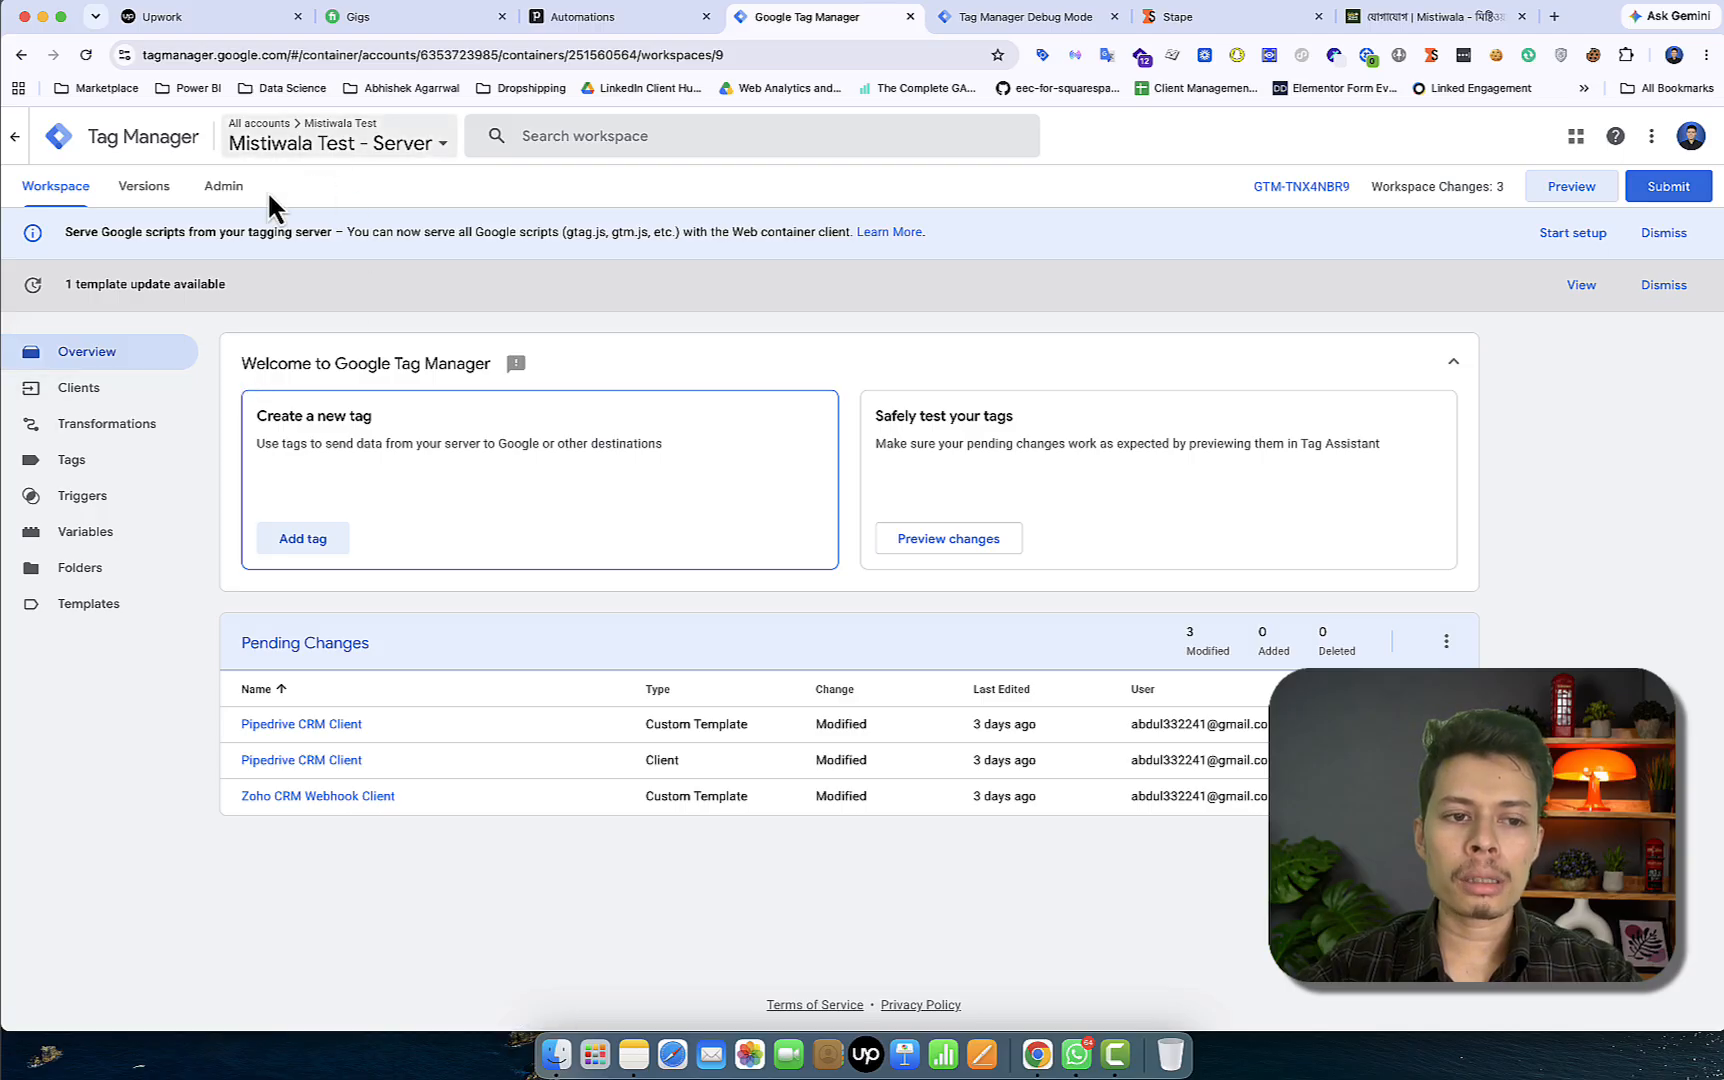
Open the Pipedrive CRM Client for editing to confirm path /pipedrive-update and event deal_stage_update
click(150, 604)
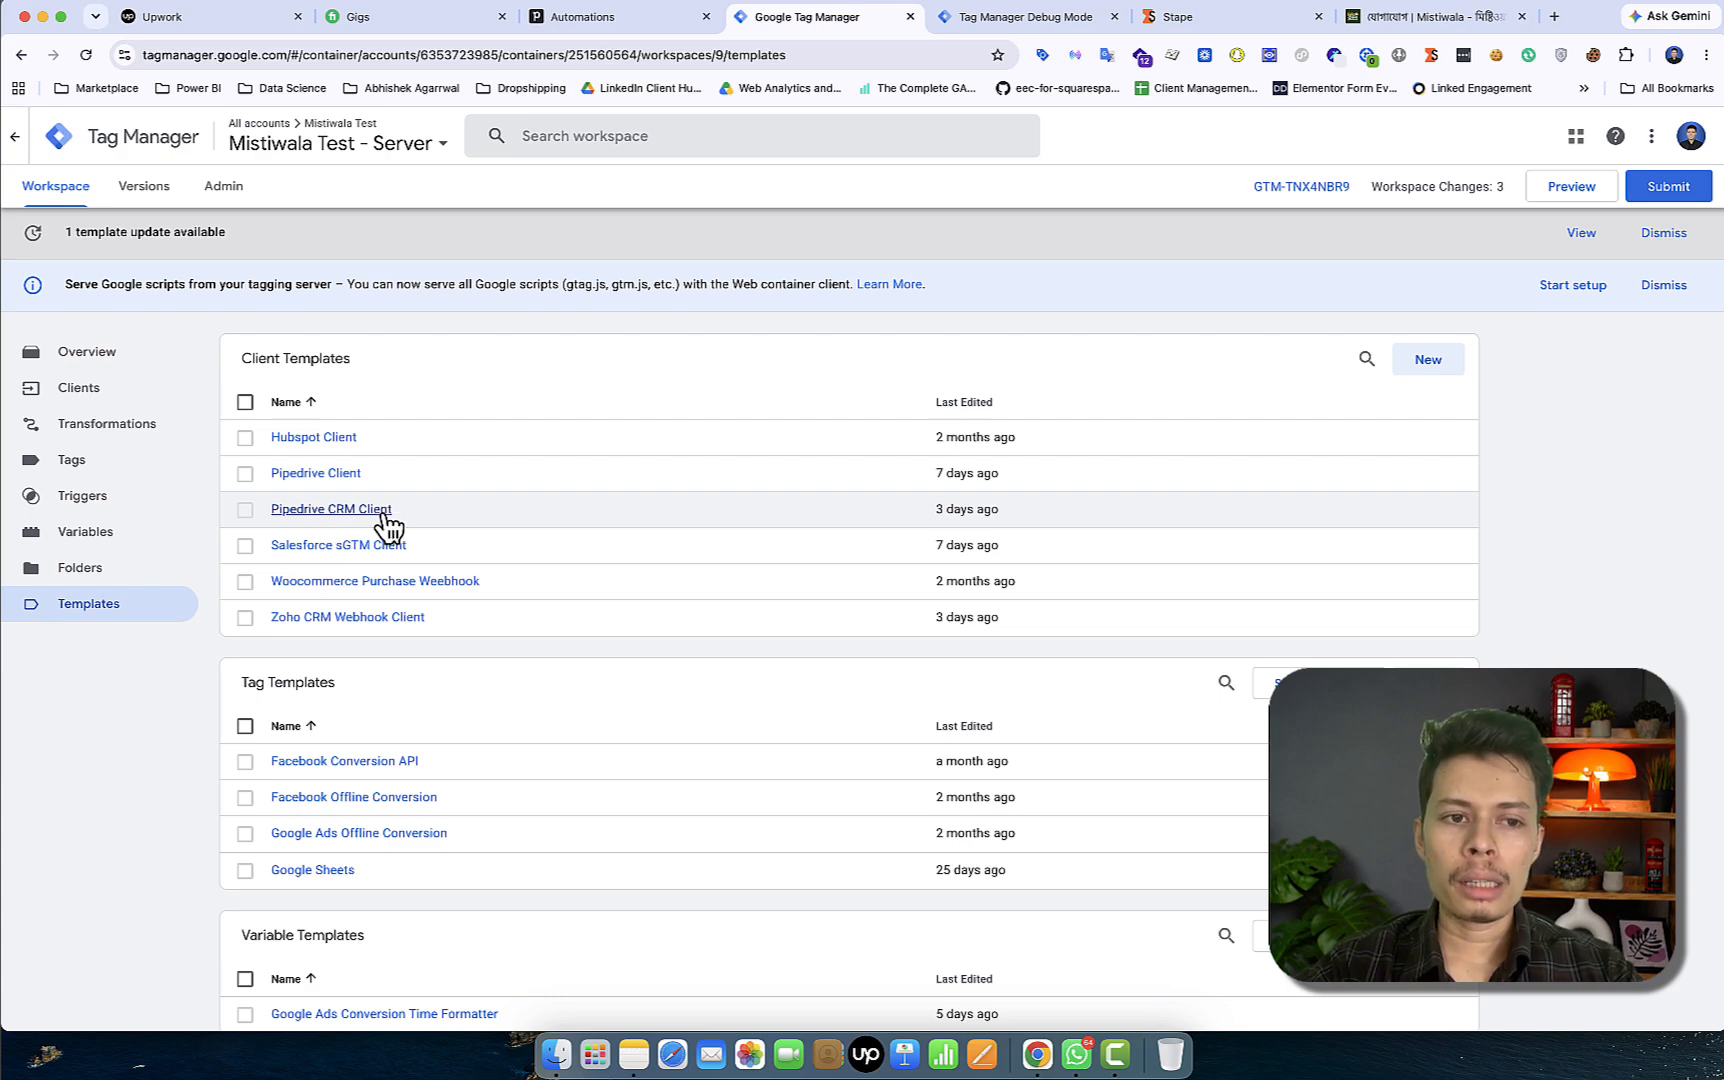
click(118, 401)
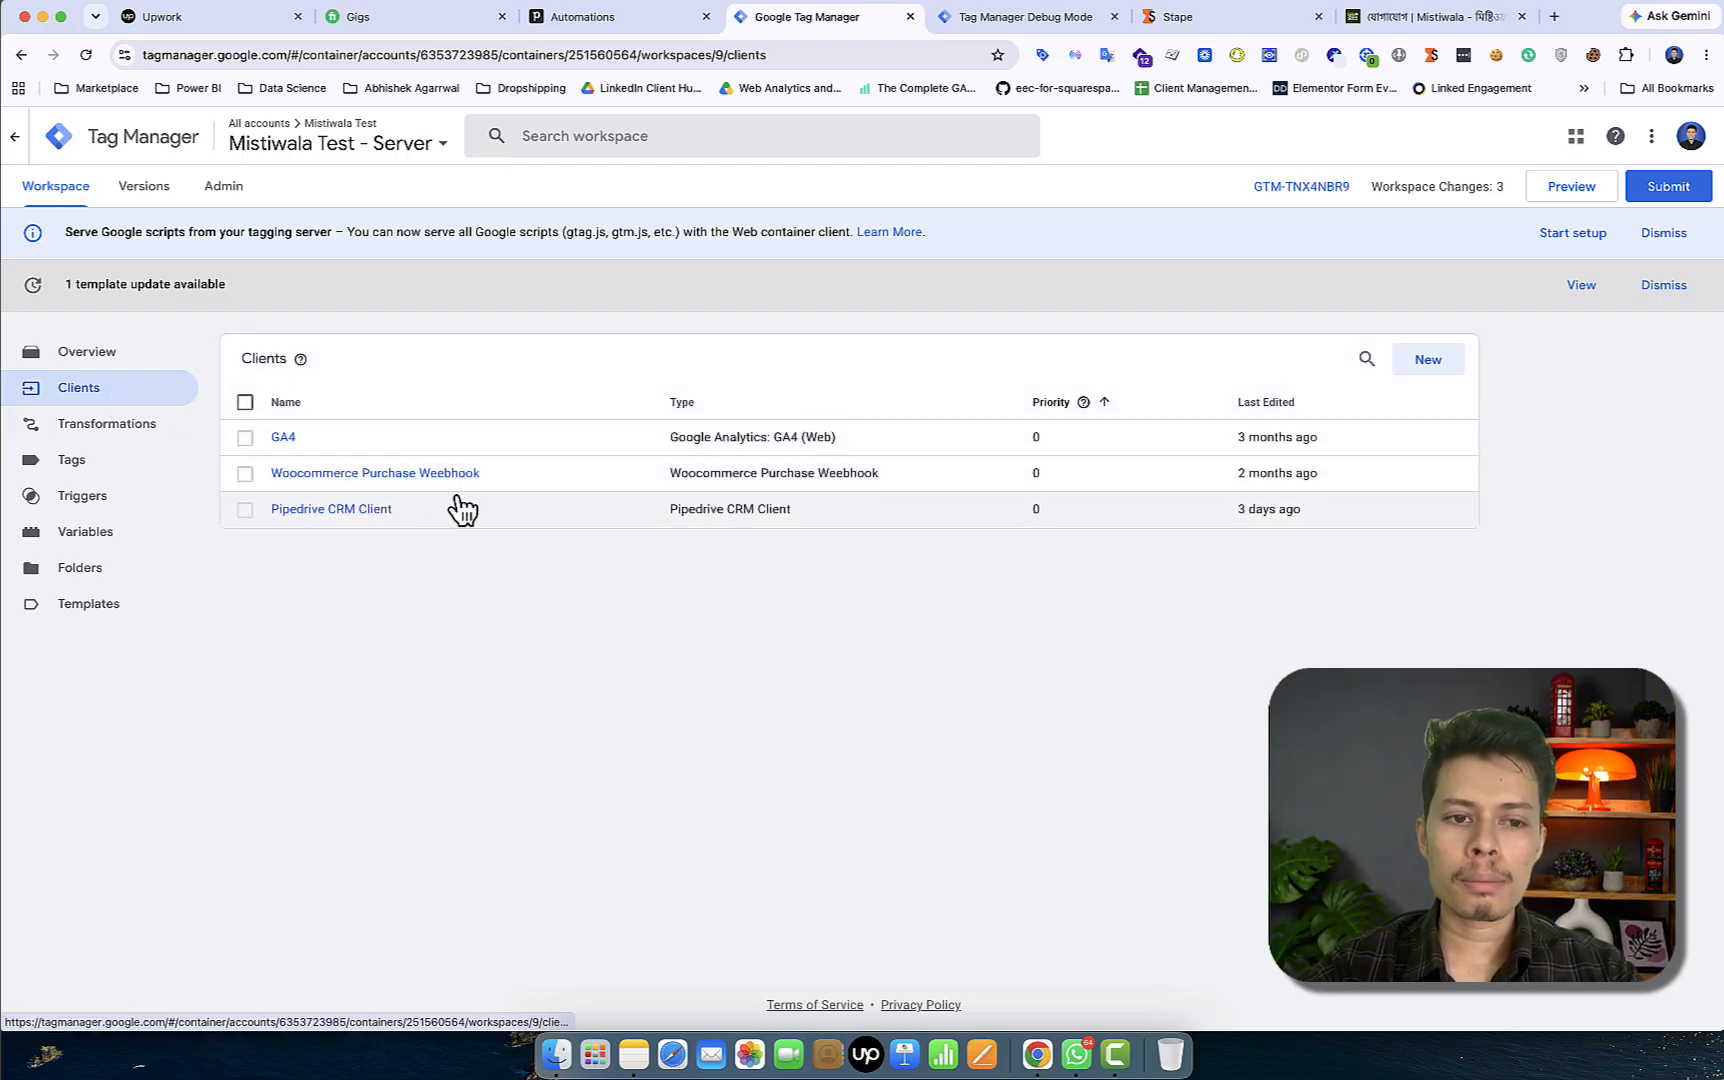
click(340, 511)
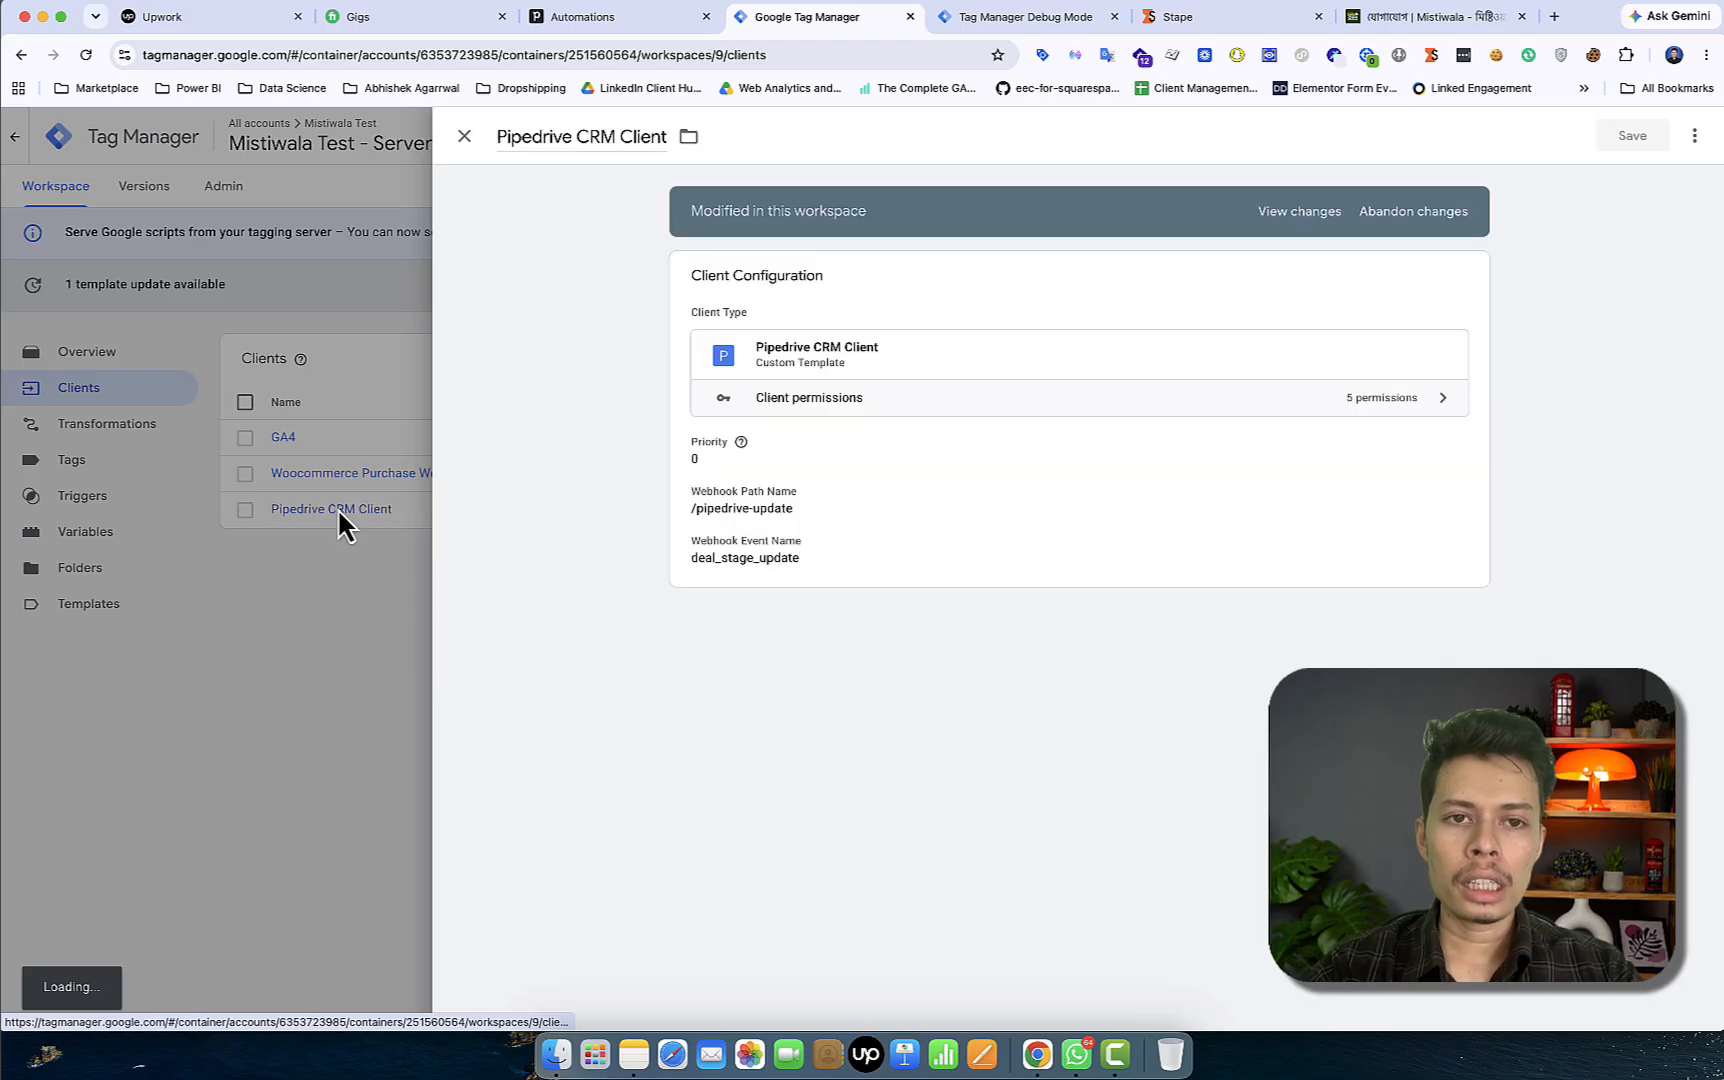
click(883, 488)
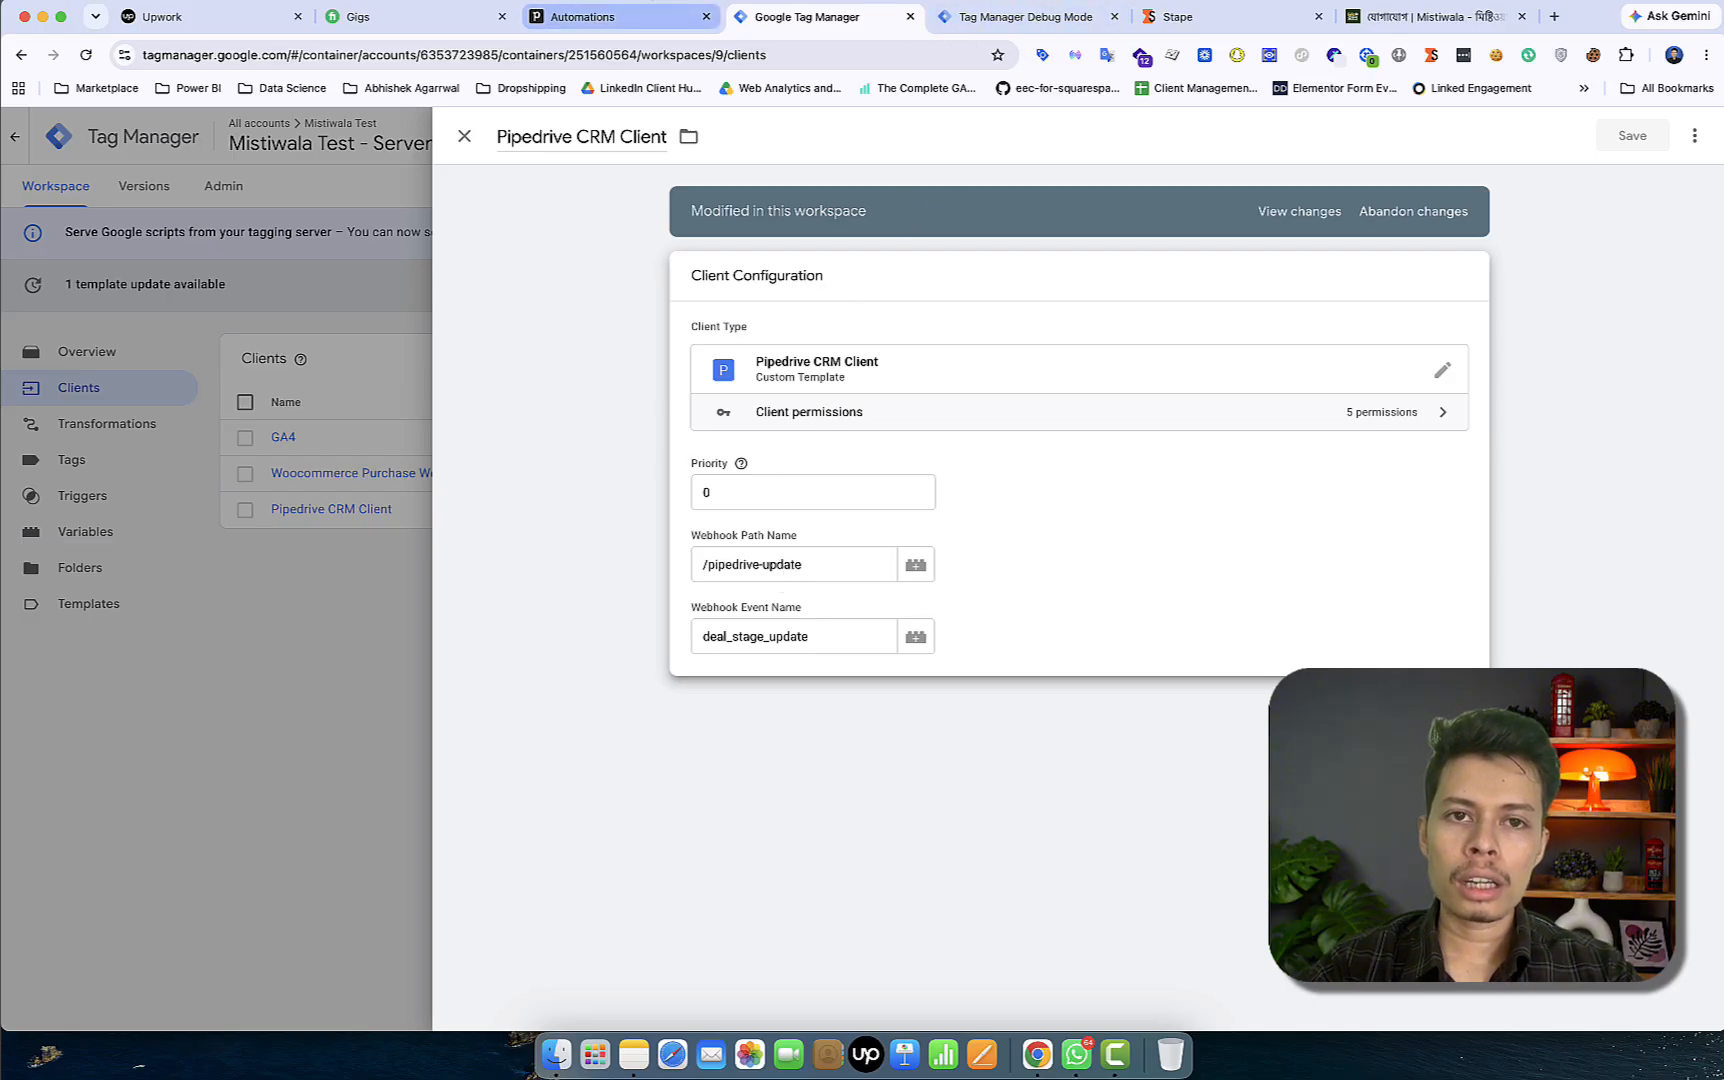
click(655, 20)
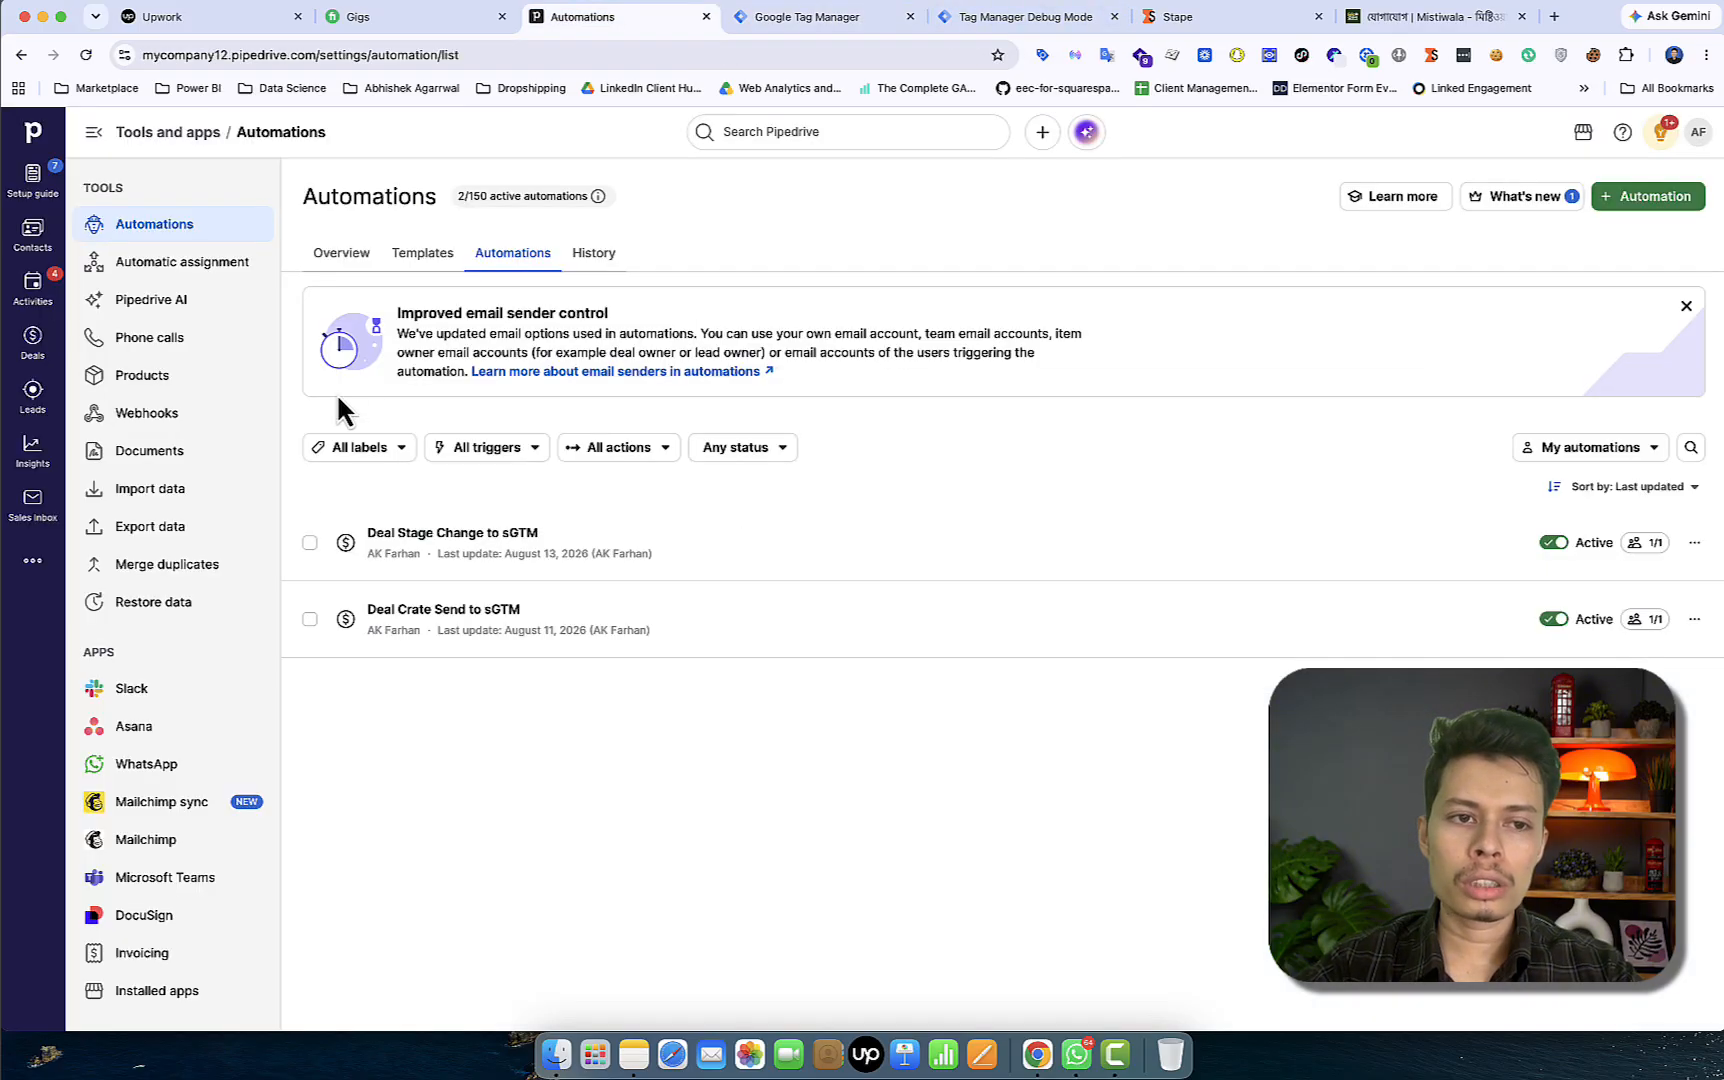
Compare the automated webhook's /pipedrive-update endpoint with the Tag Manager client's path
click(195, 420)
click(519, 256)
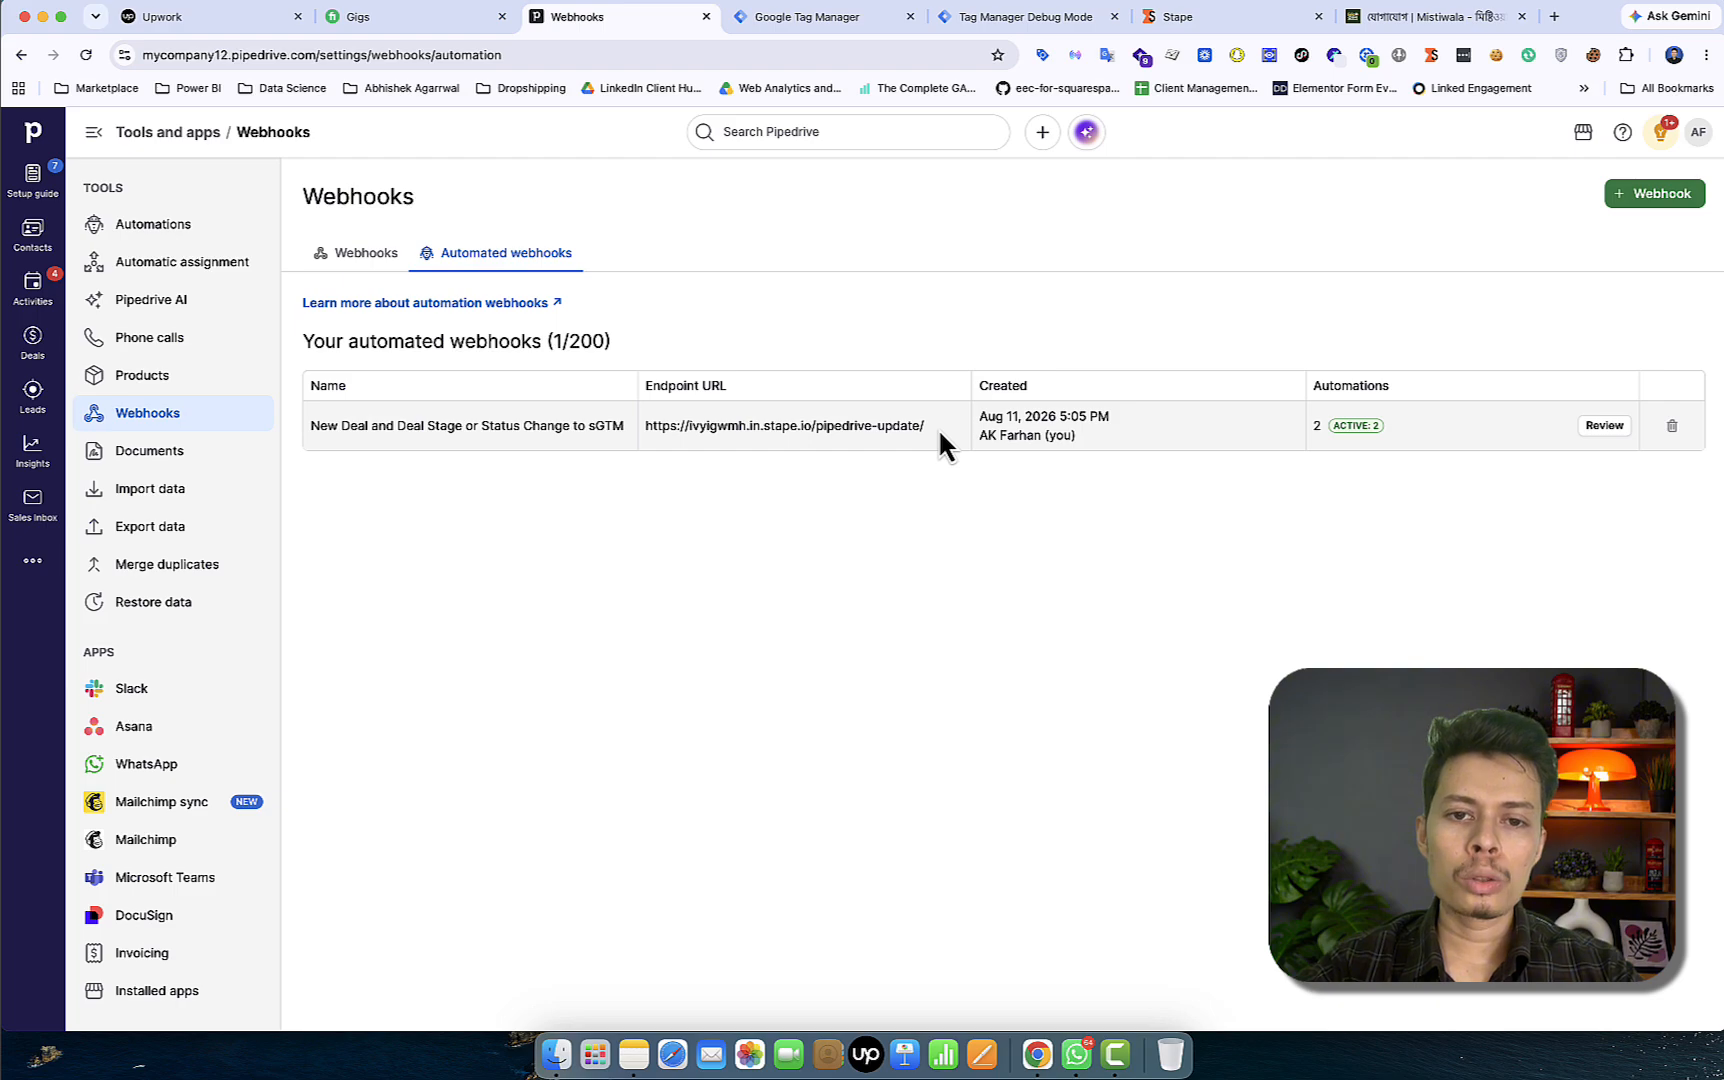
click(805, 17)
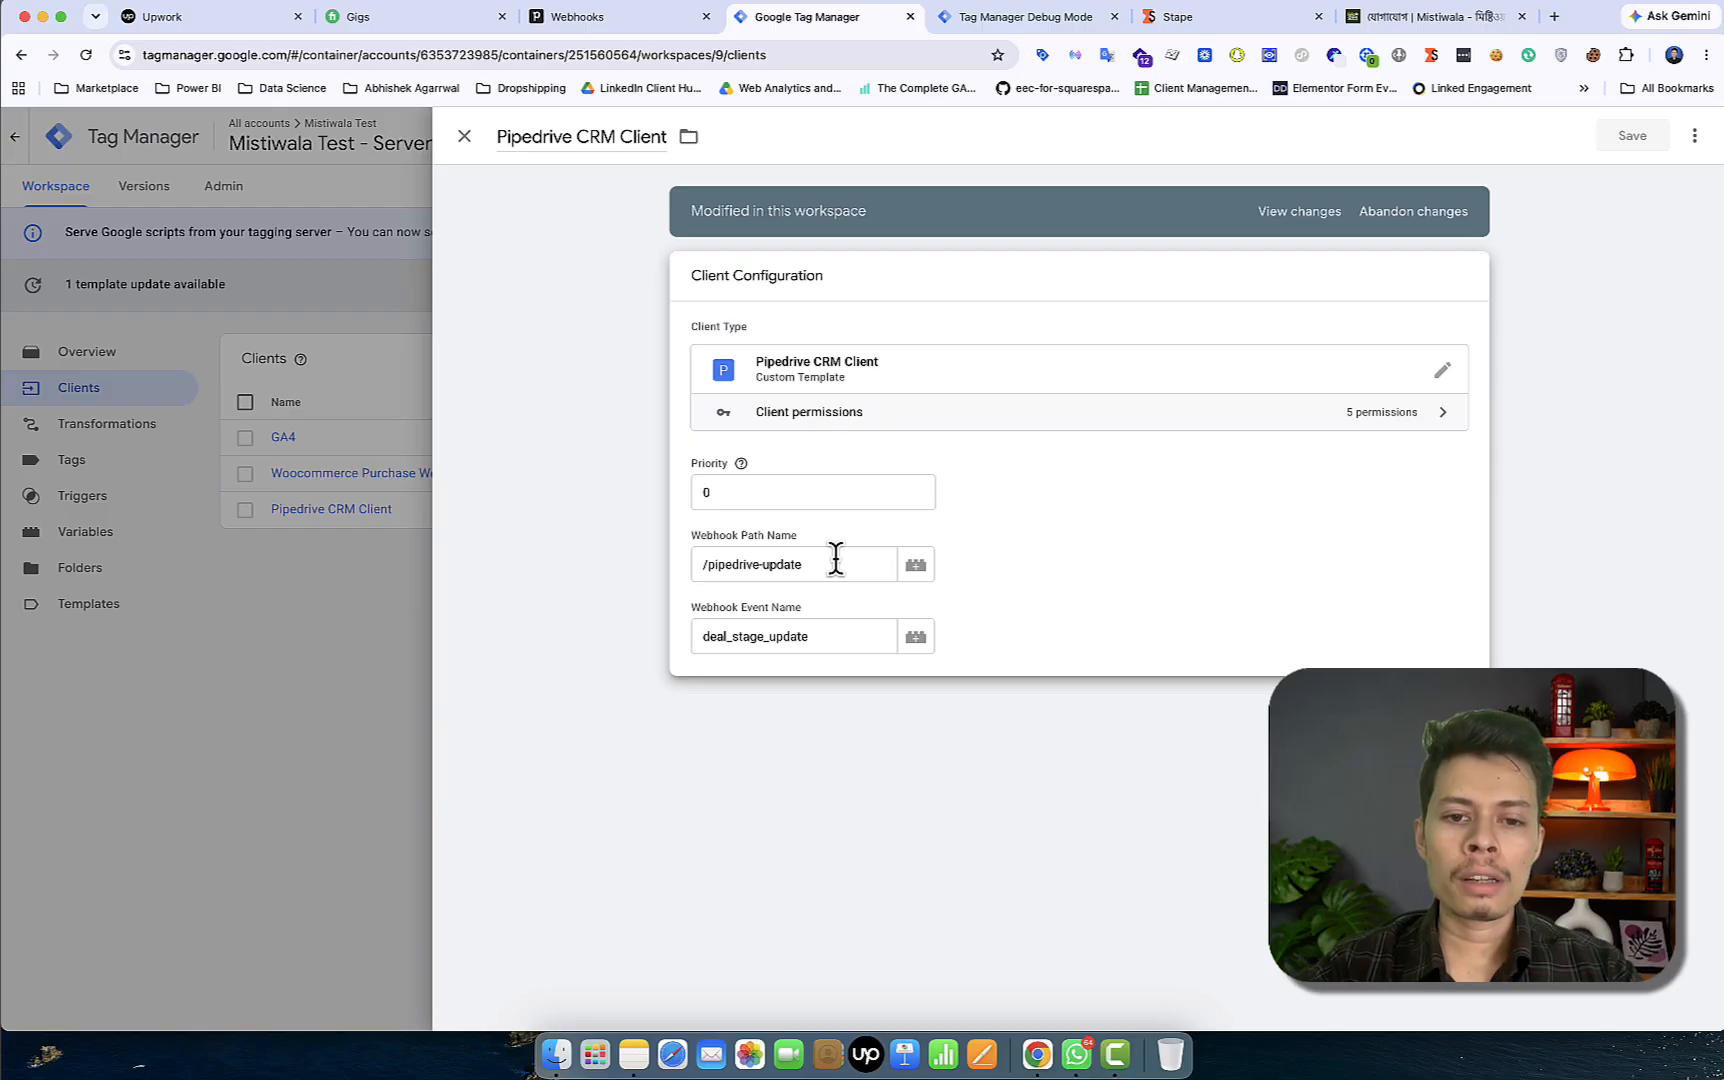
Check the deal_stage_update Webhook Event Name, then switch to the server container's debug preview
click(824, 637)
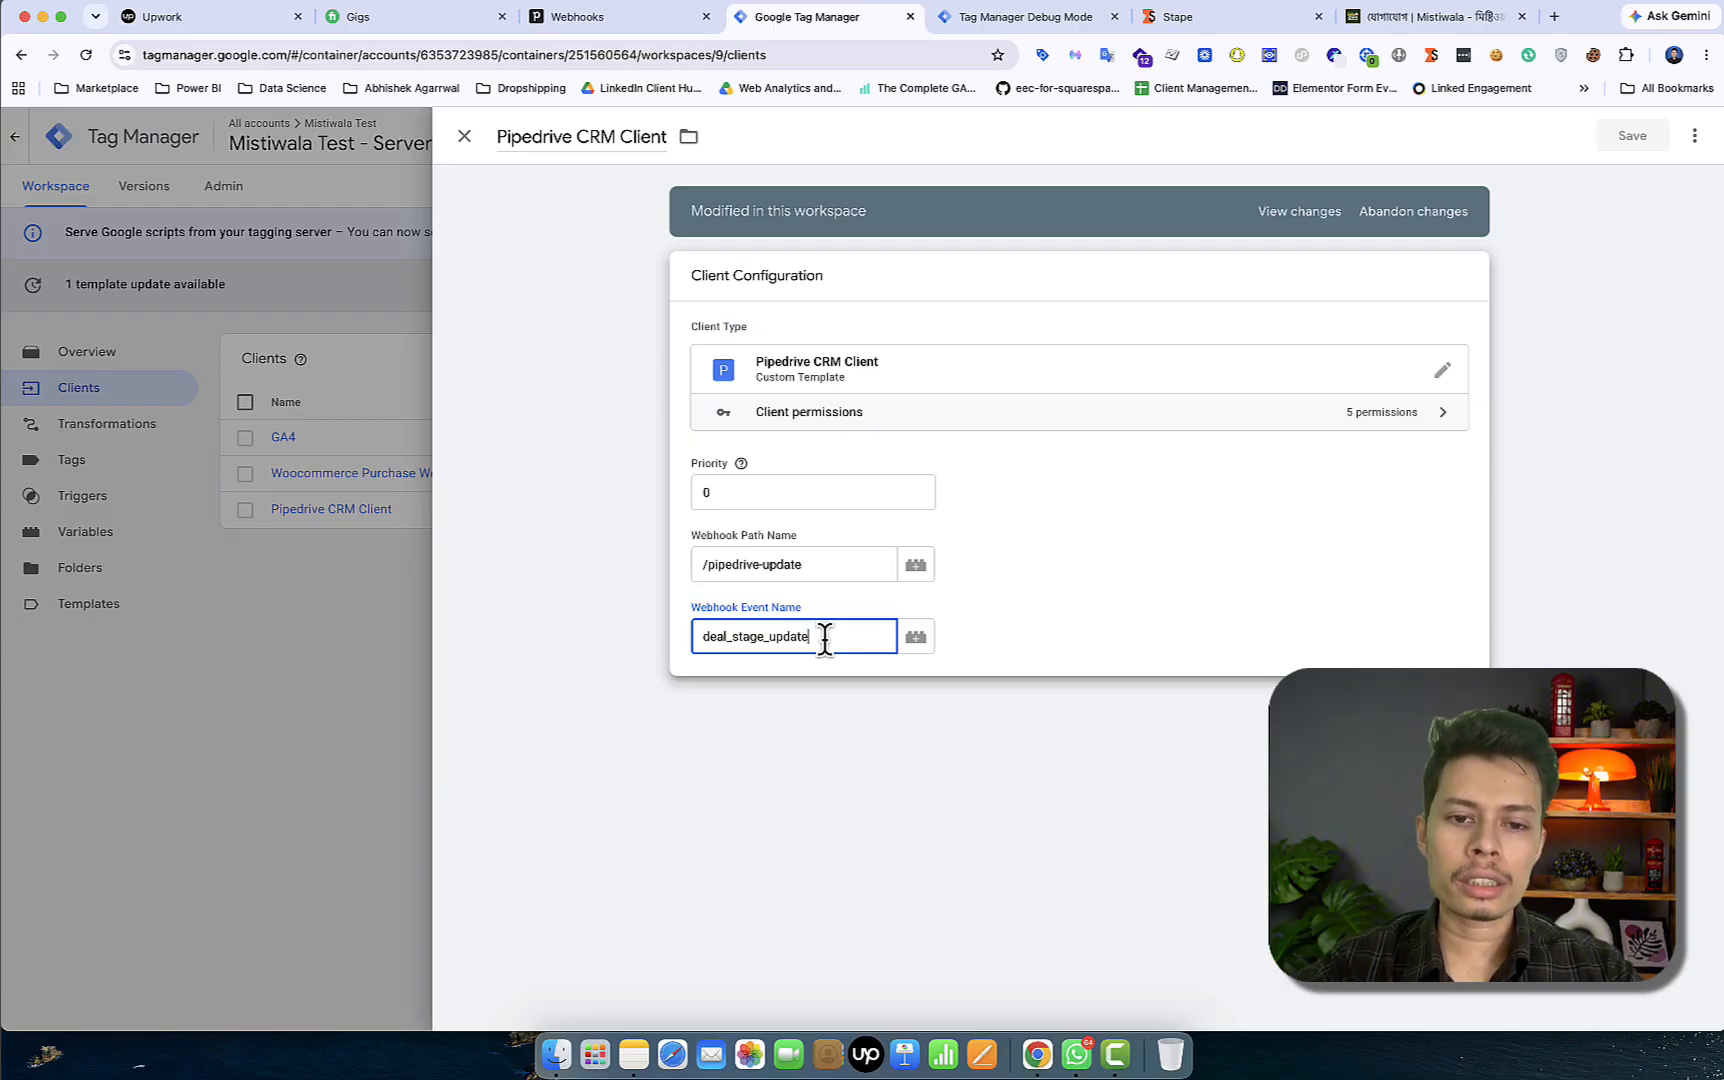
click(988, 24)
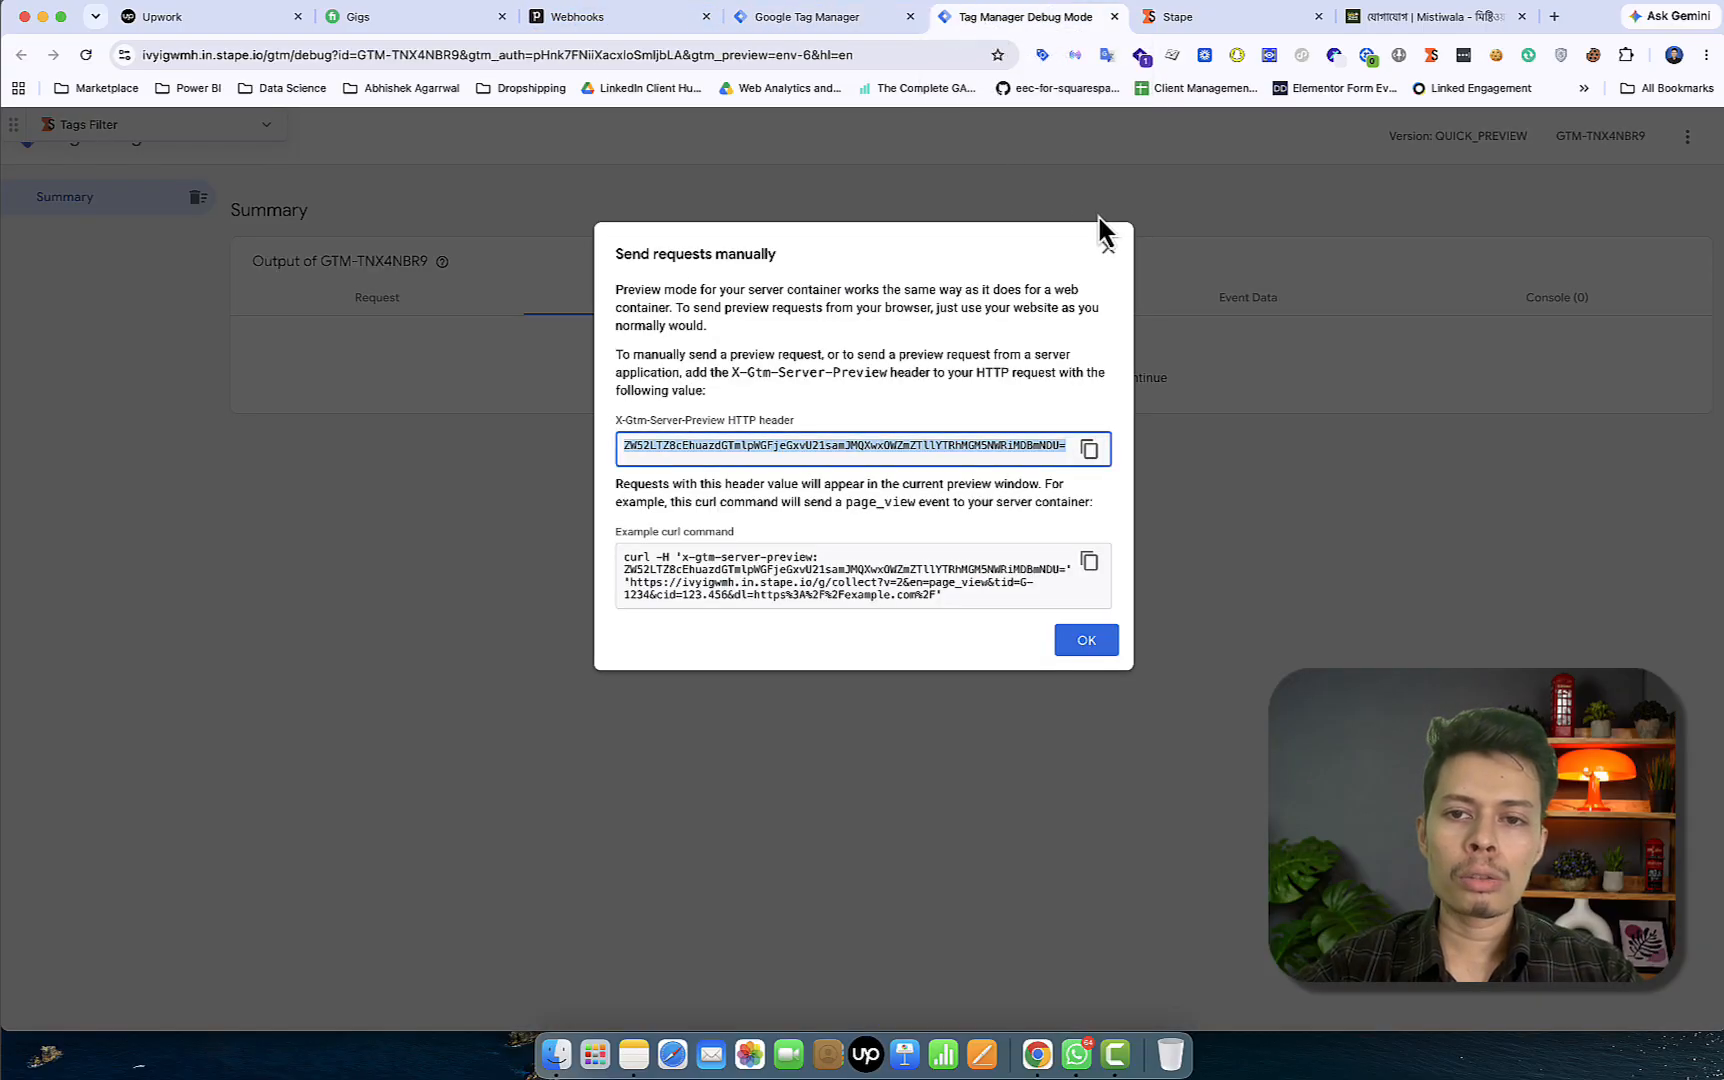
Copy the server preview HTTP header value from Tag Manager's Send requests manually instructions
click(1109, 249)
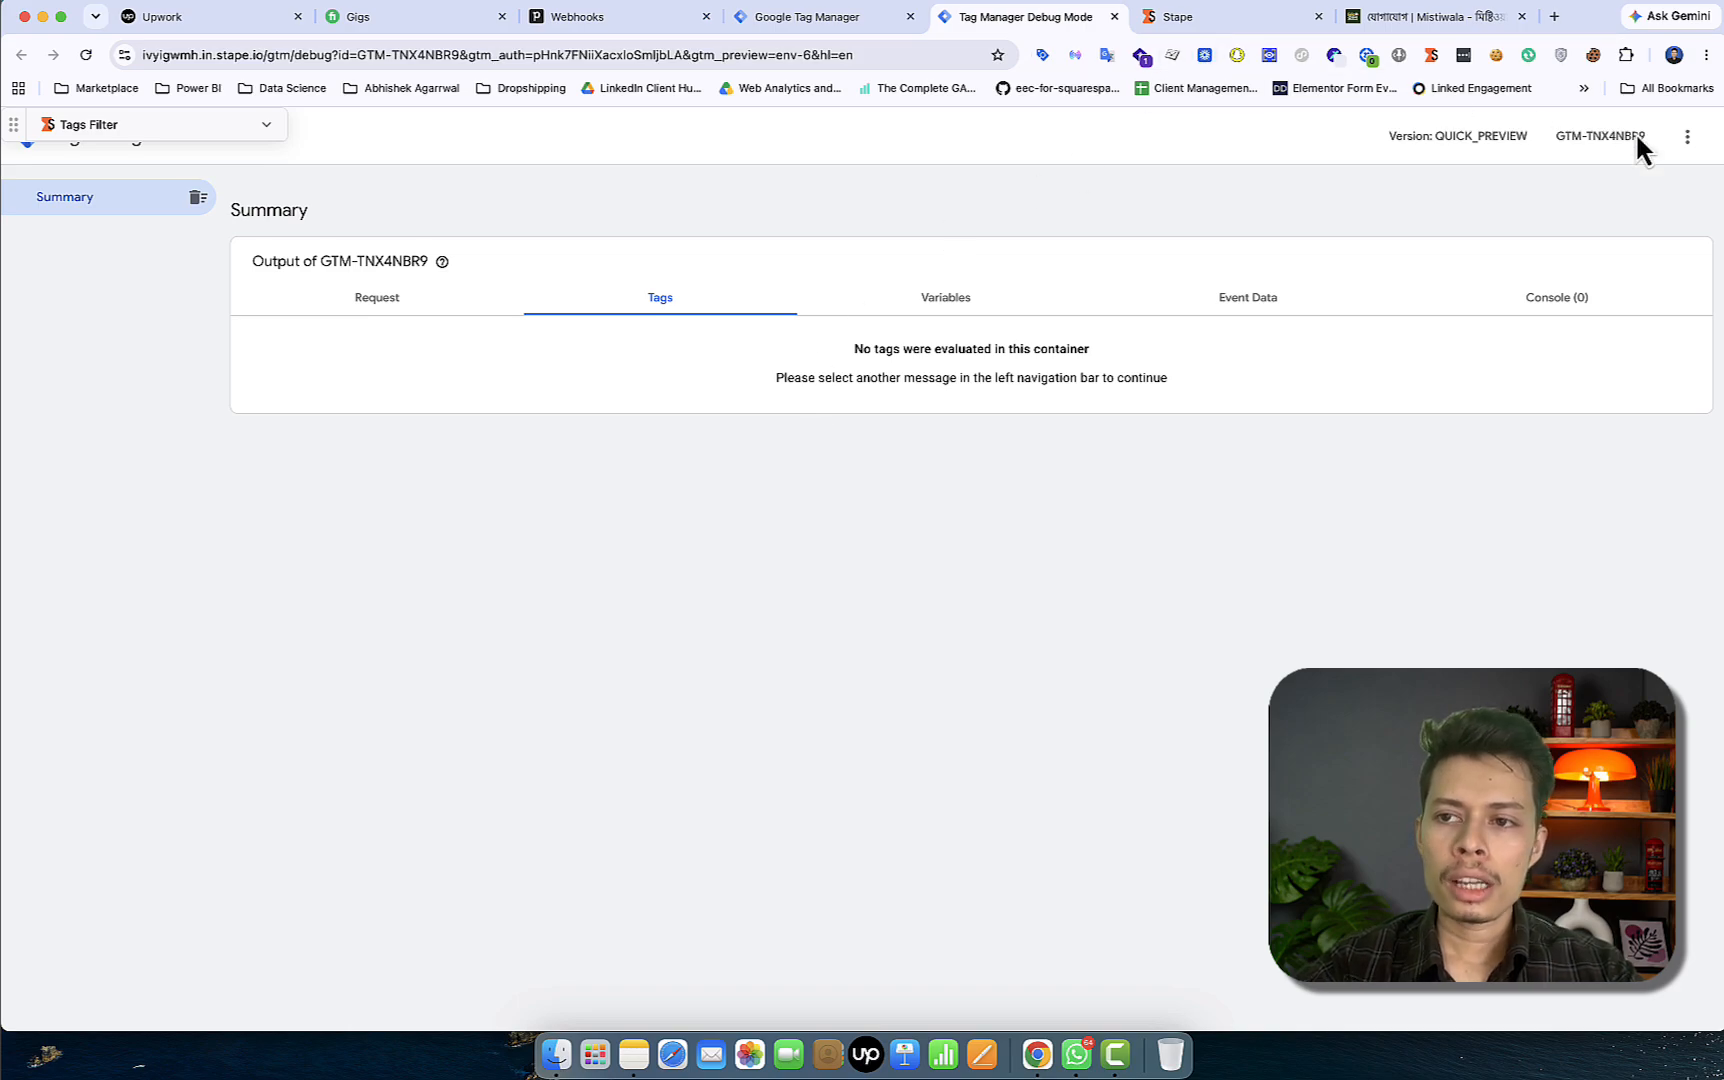
click(1243, 20)
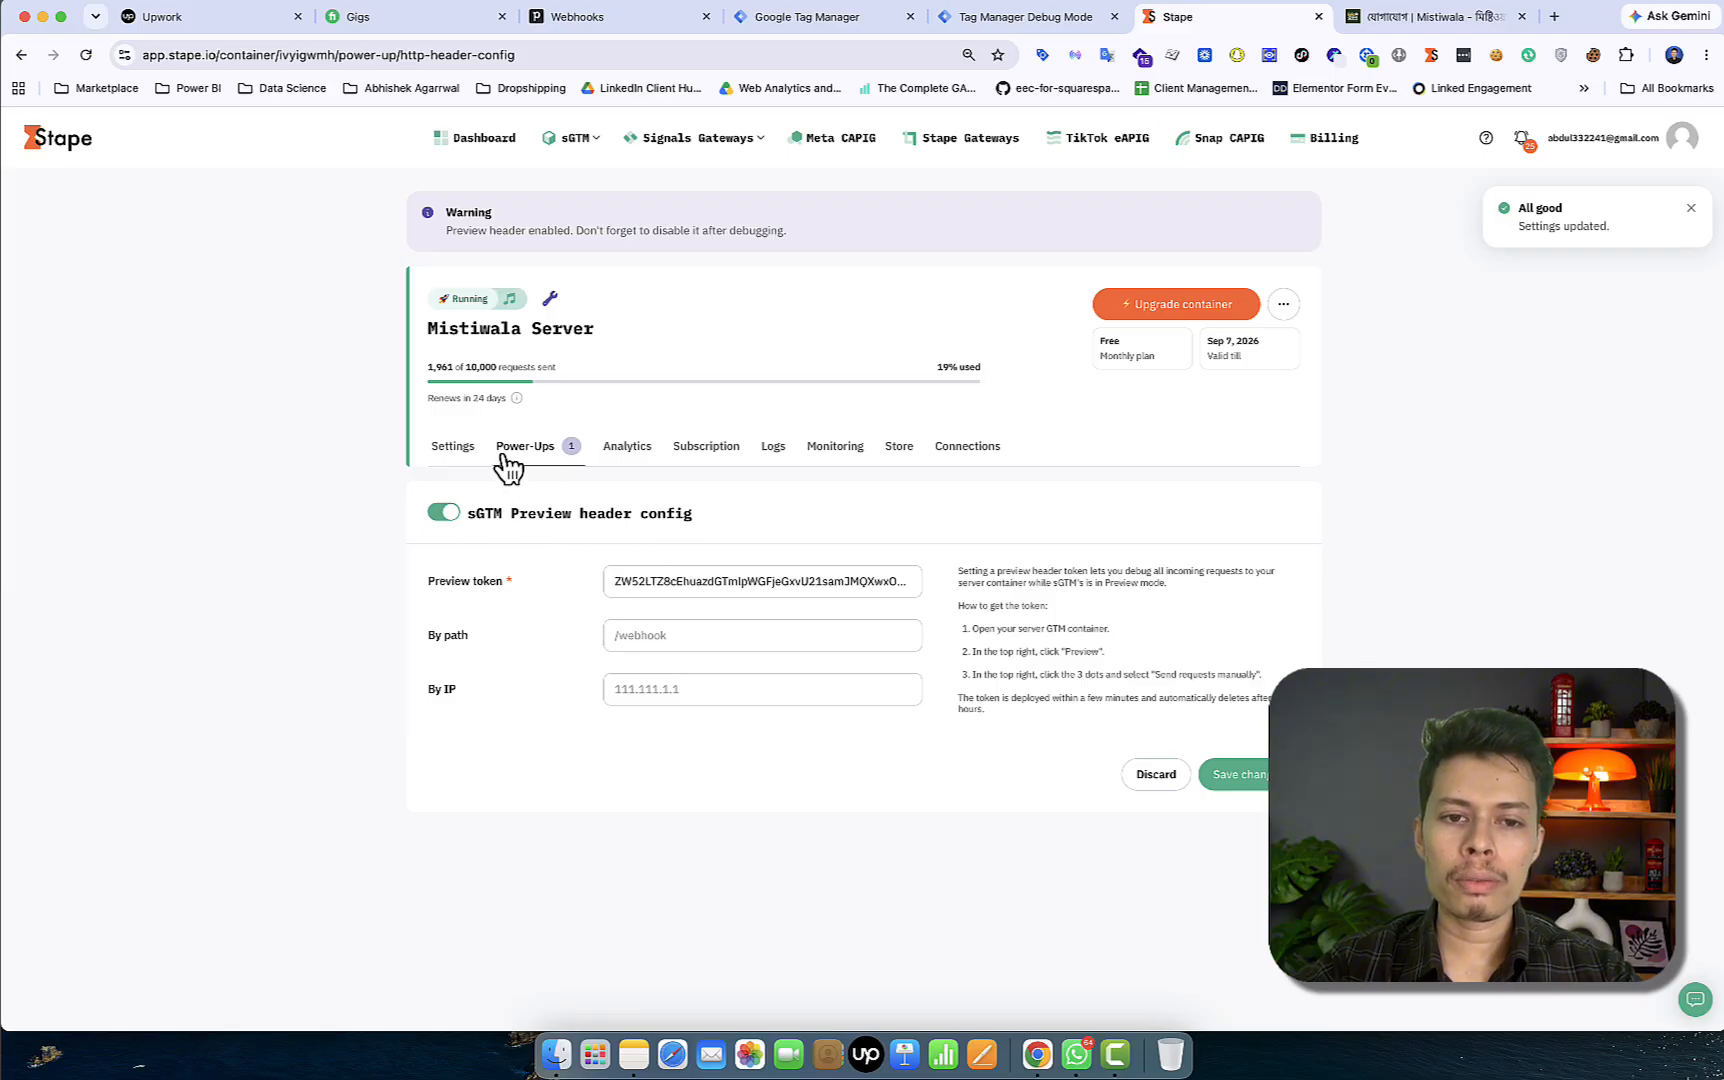
click(1025, 20)
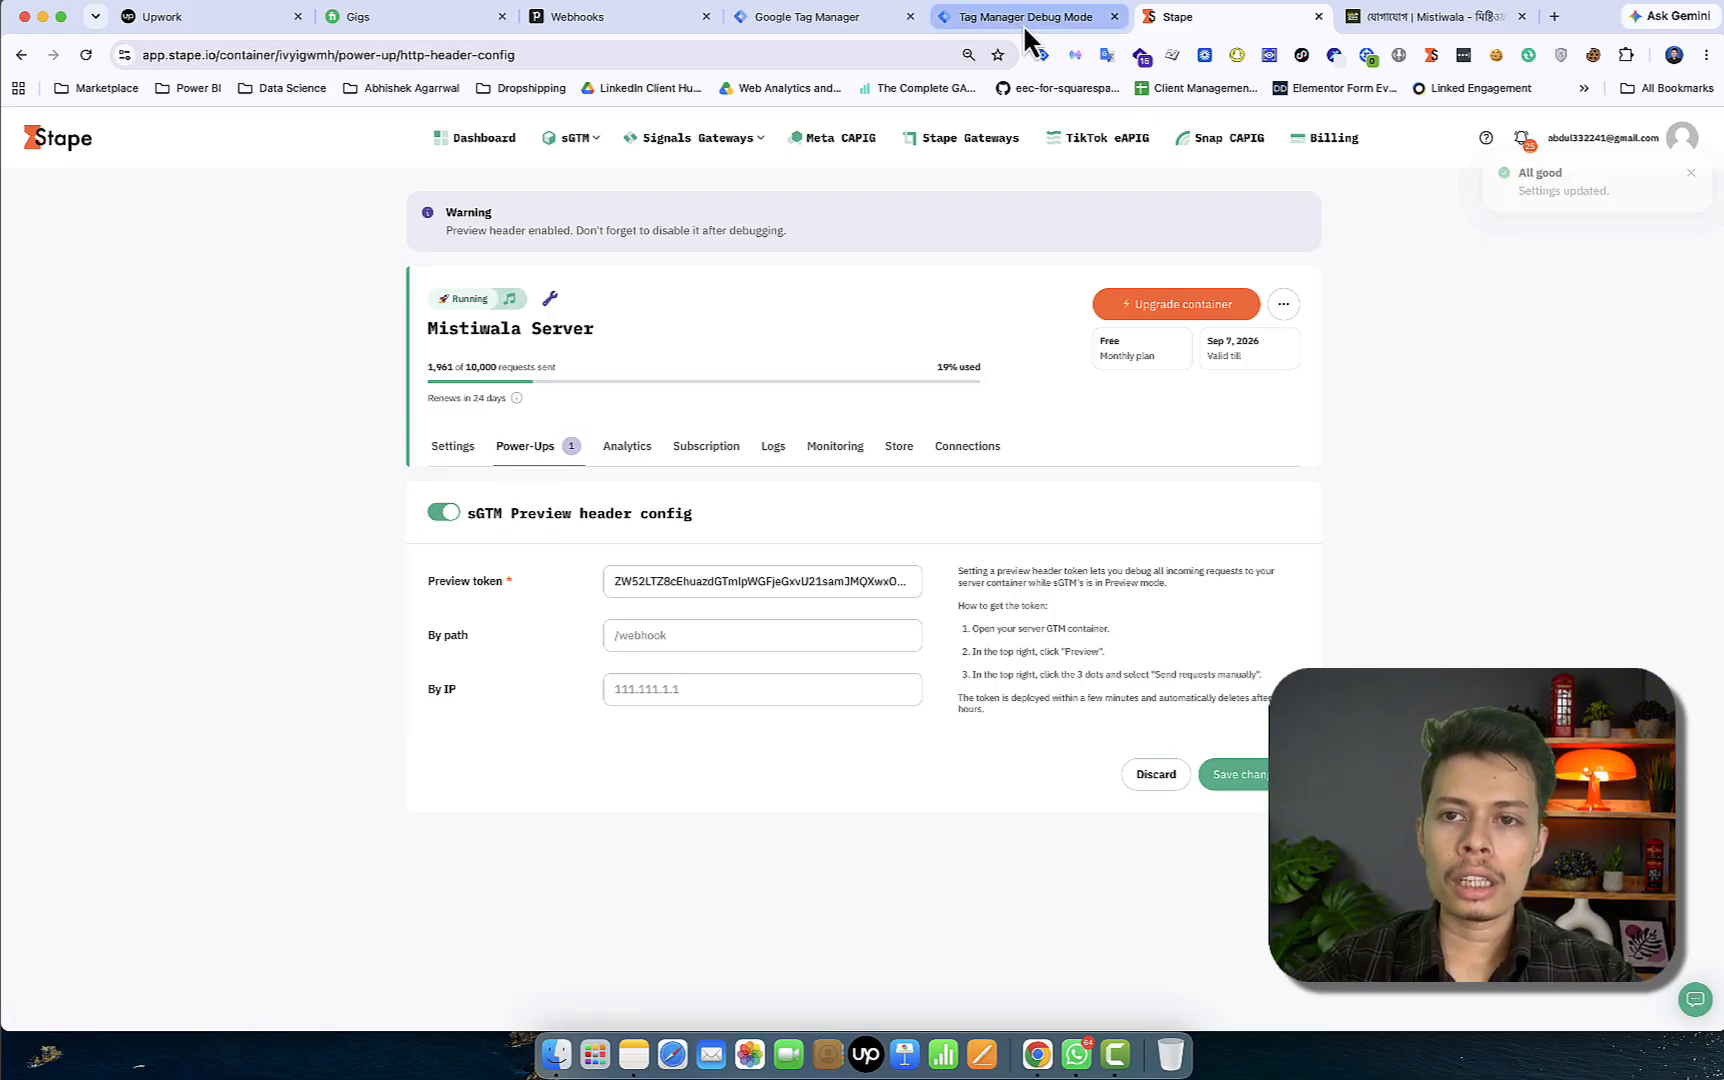
click(1687, 145)
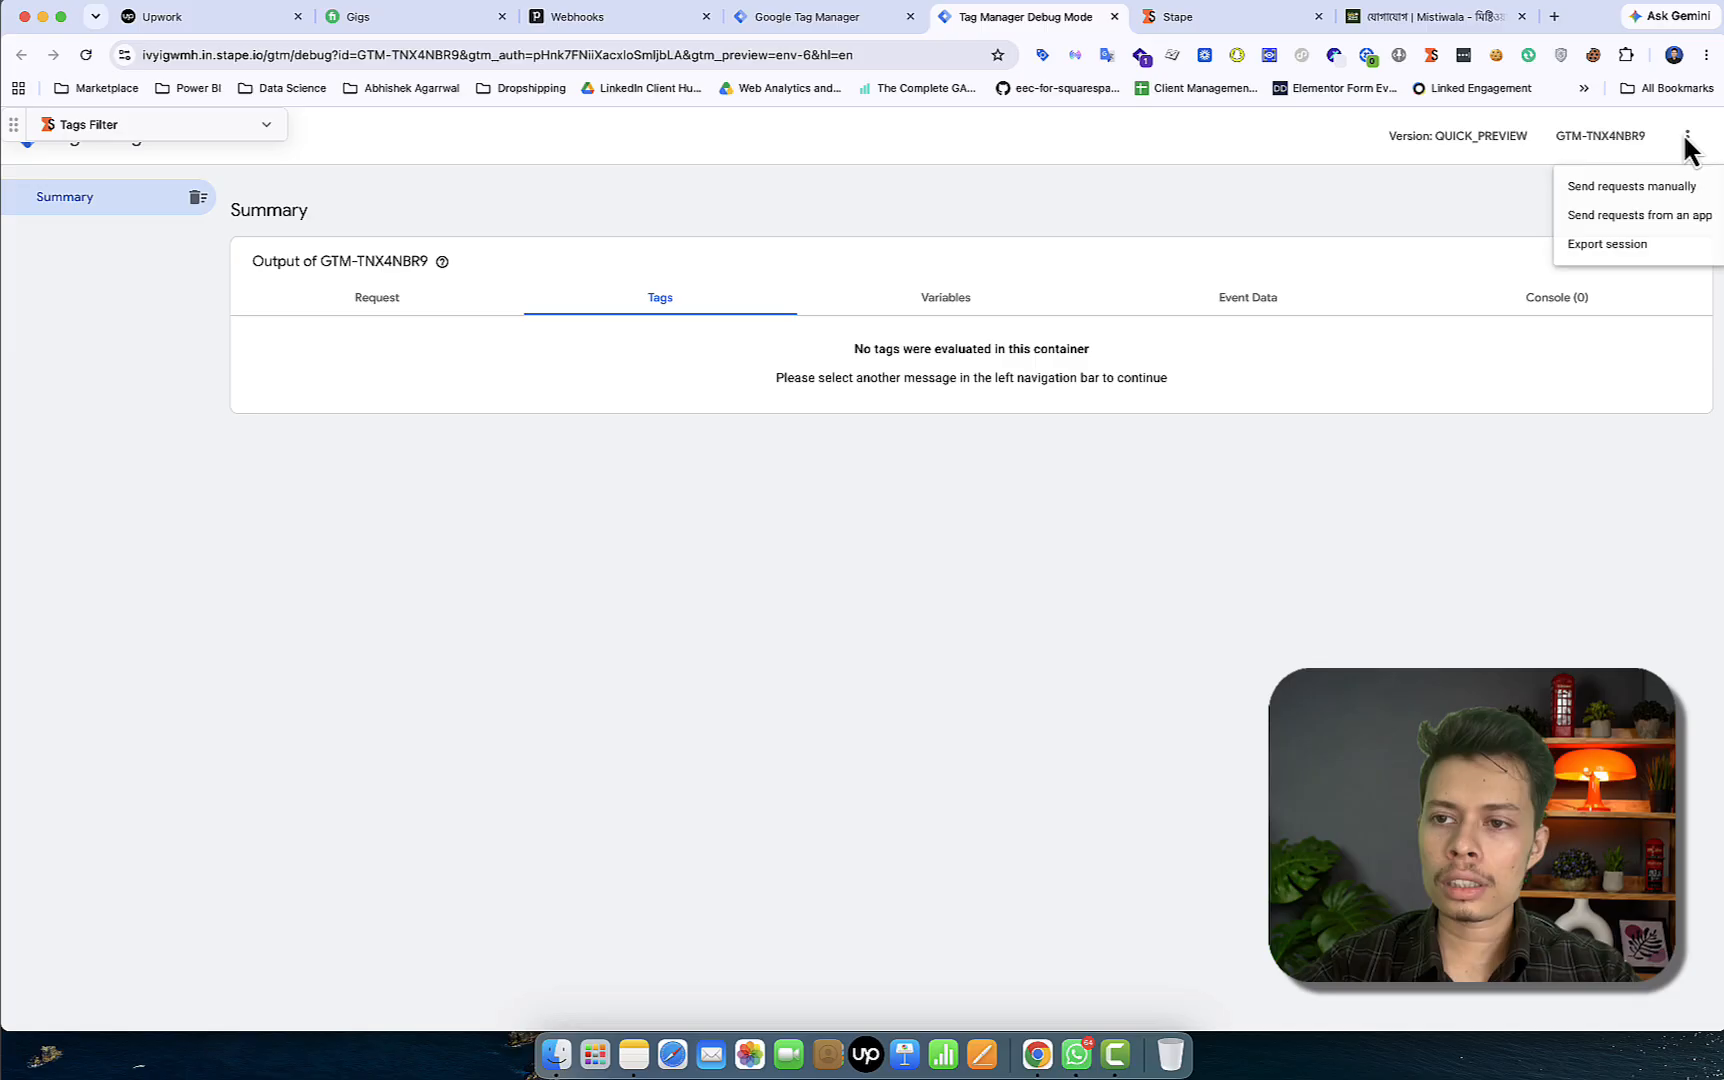
click(1620, 188)
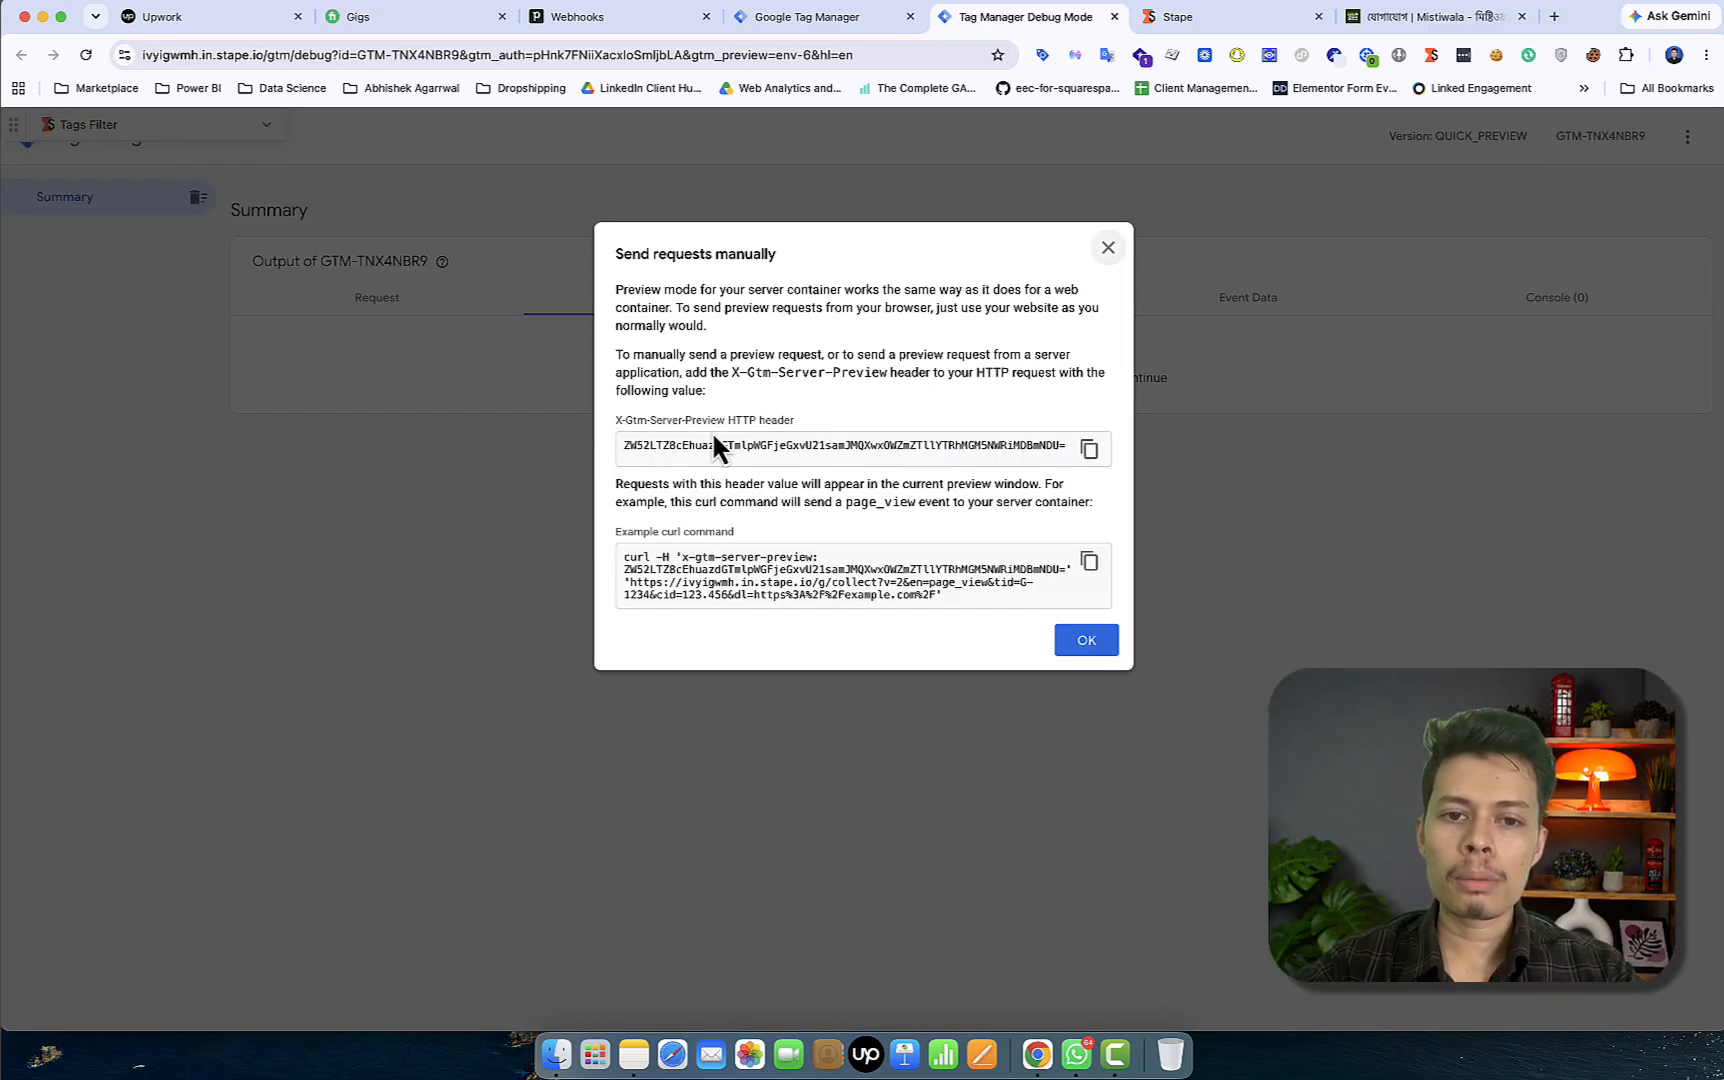
click(1090, 450)
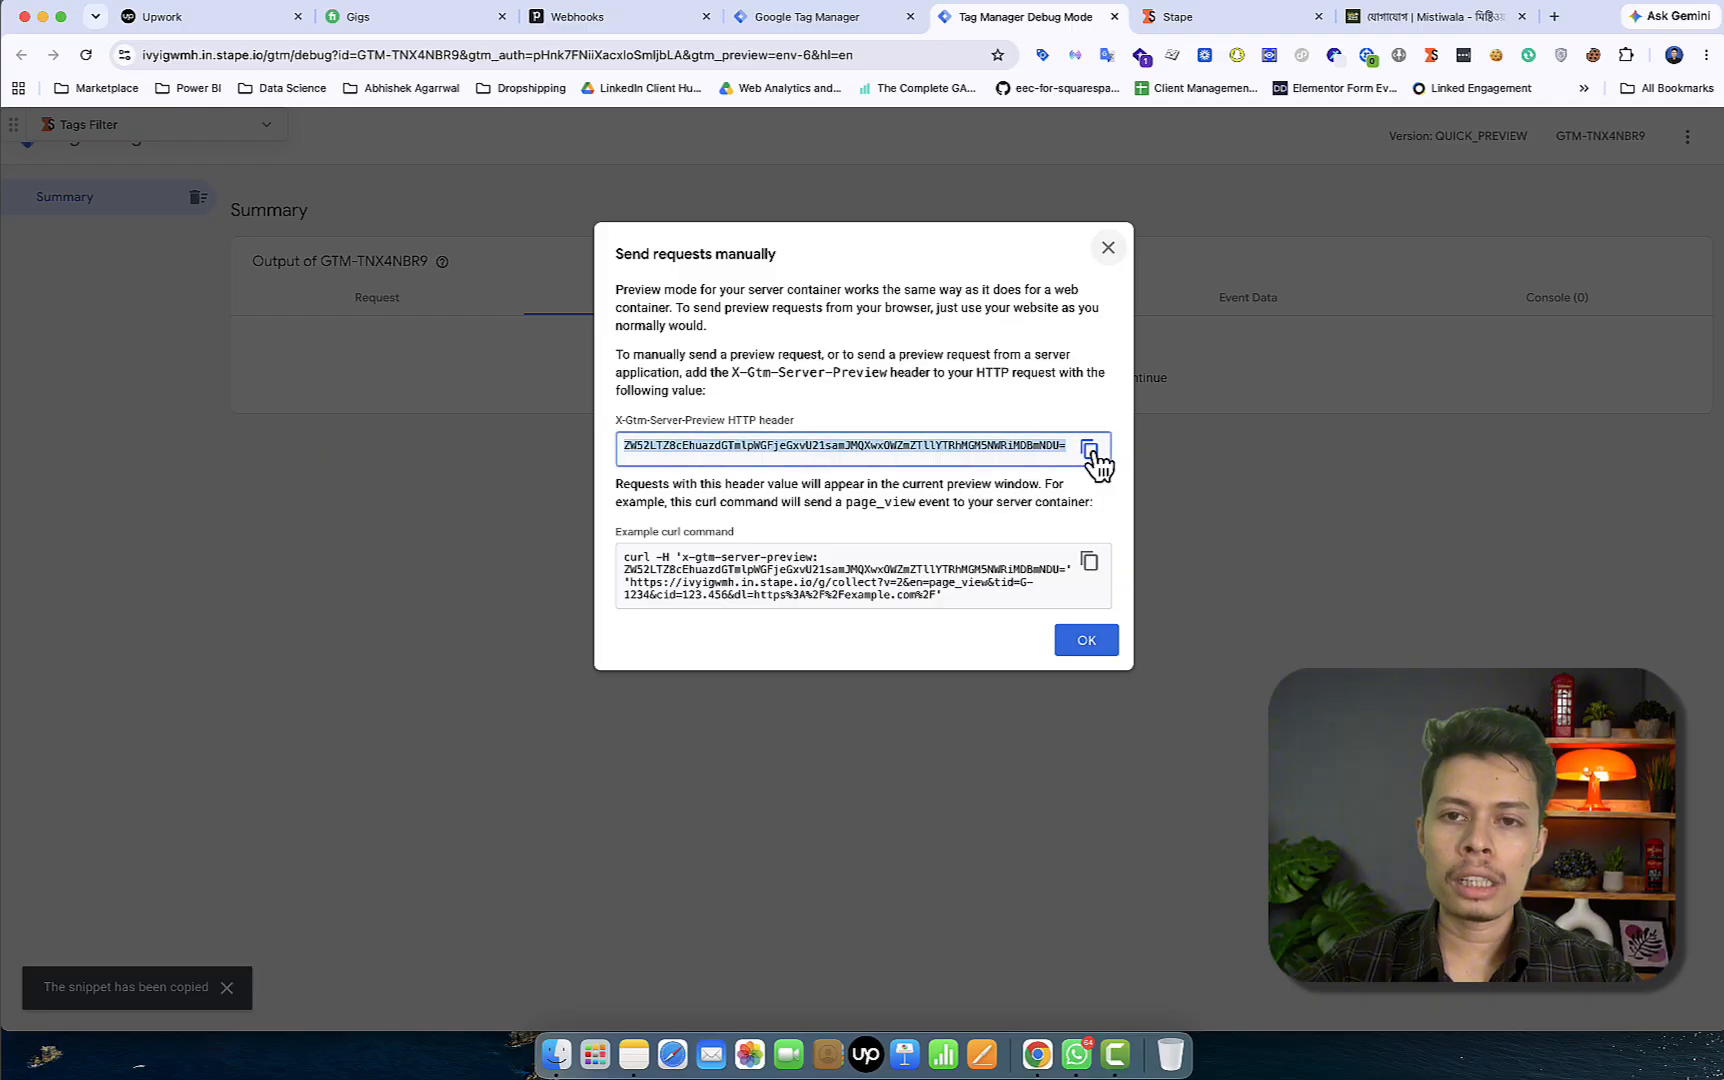
click(1222, 18)
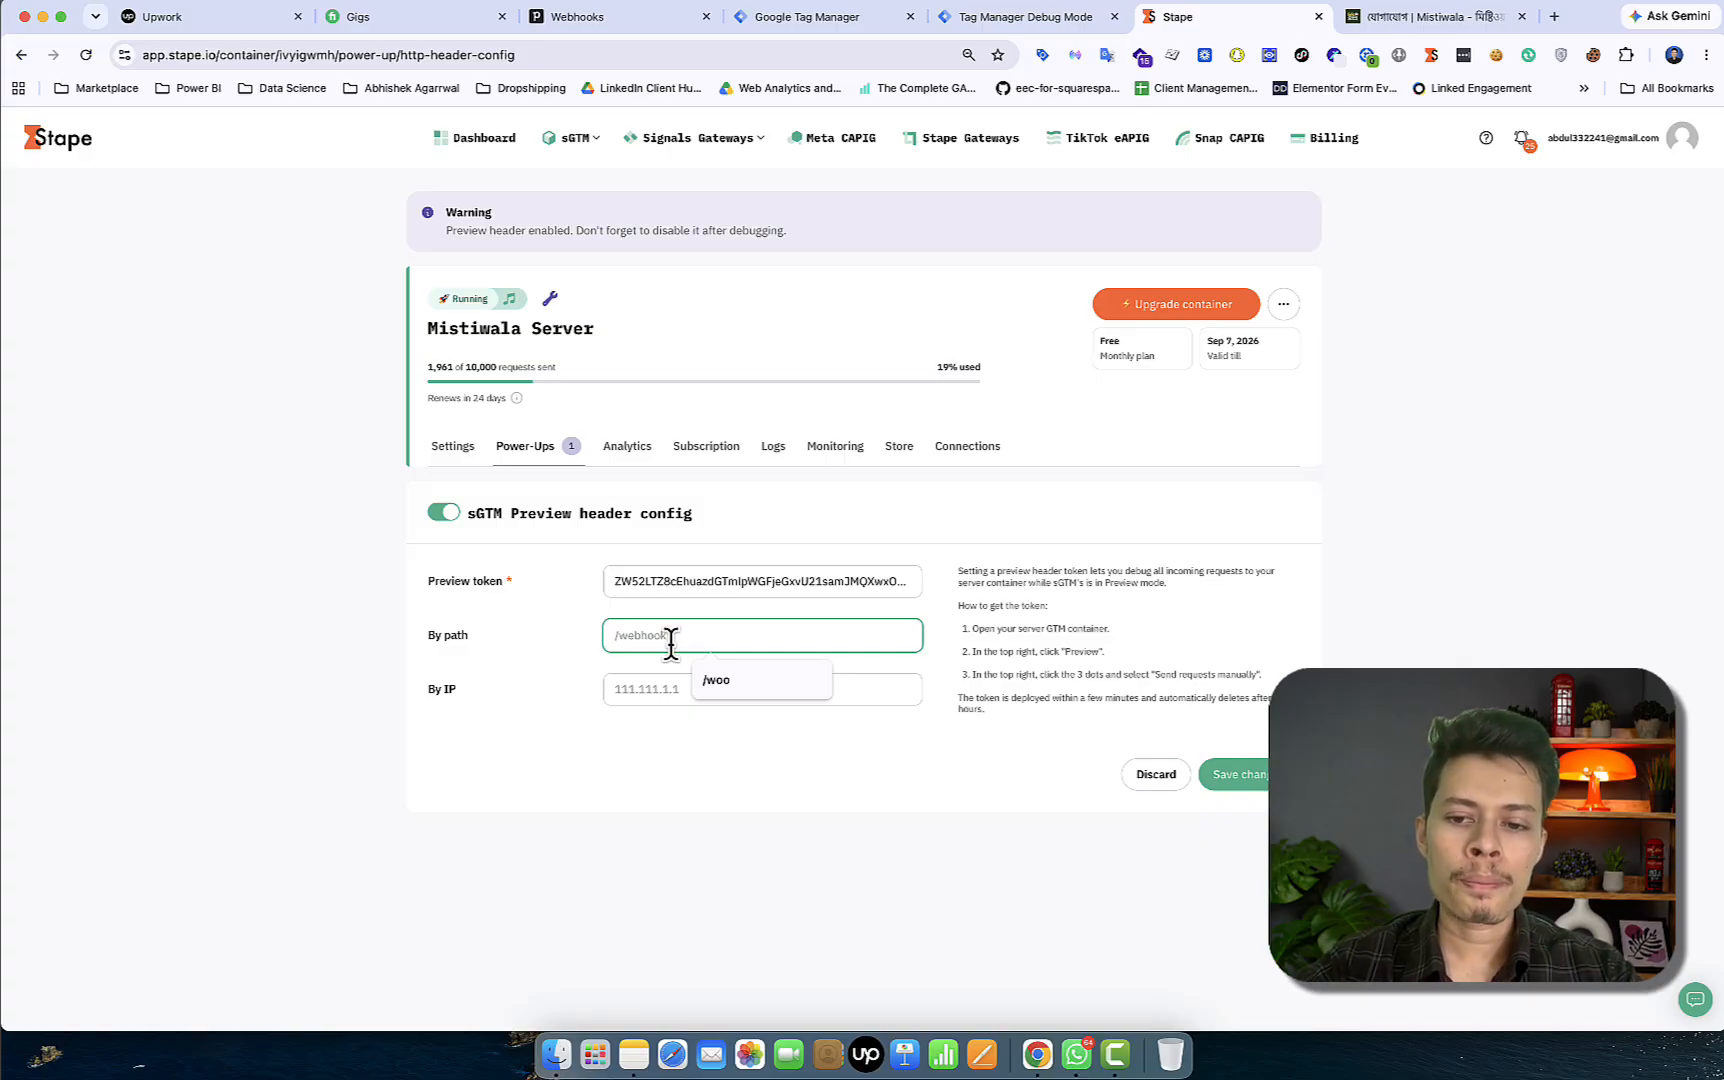
Leave the preview header's By path field empty and return to Pipedrive's Automated webhooks list
click(840, 750)
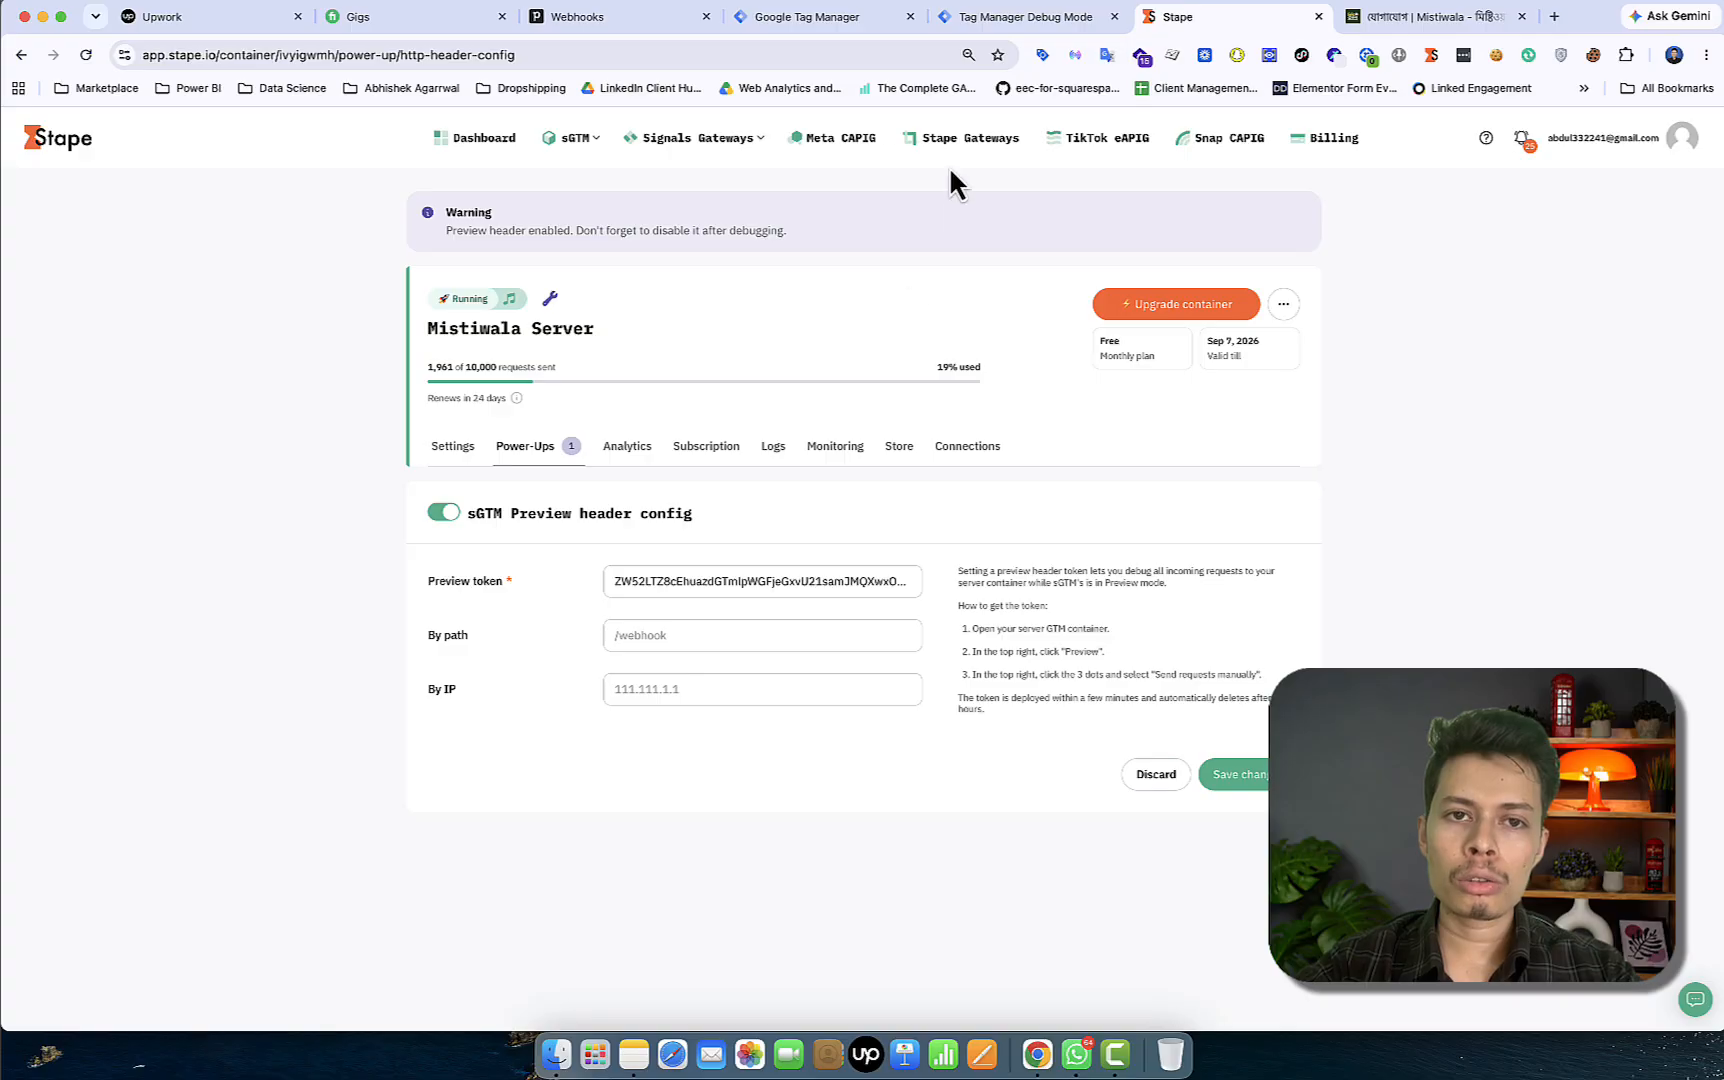
click(590, 20)
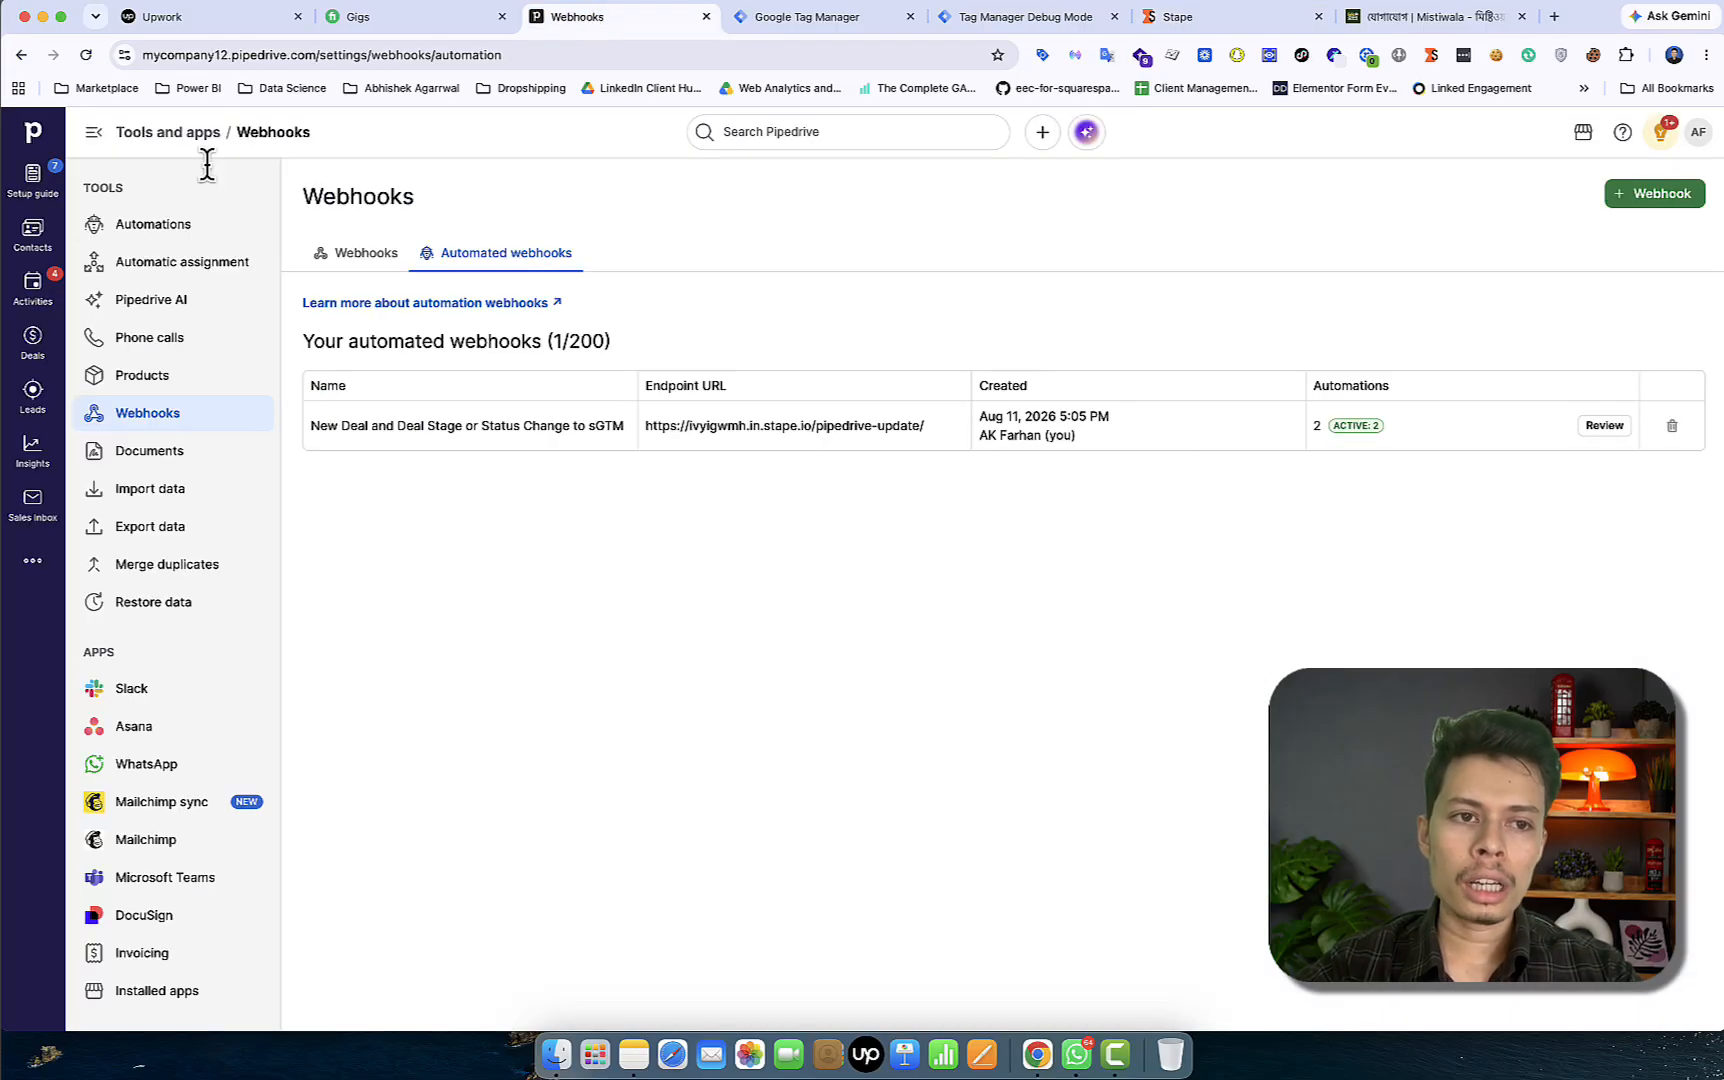
Open the first web-form lead from the Leads Inbox and start converting it to a deal
click(33, 393)
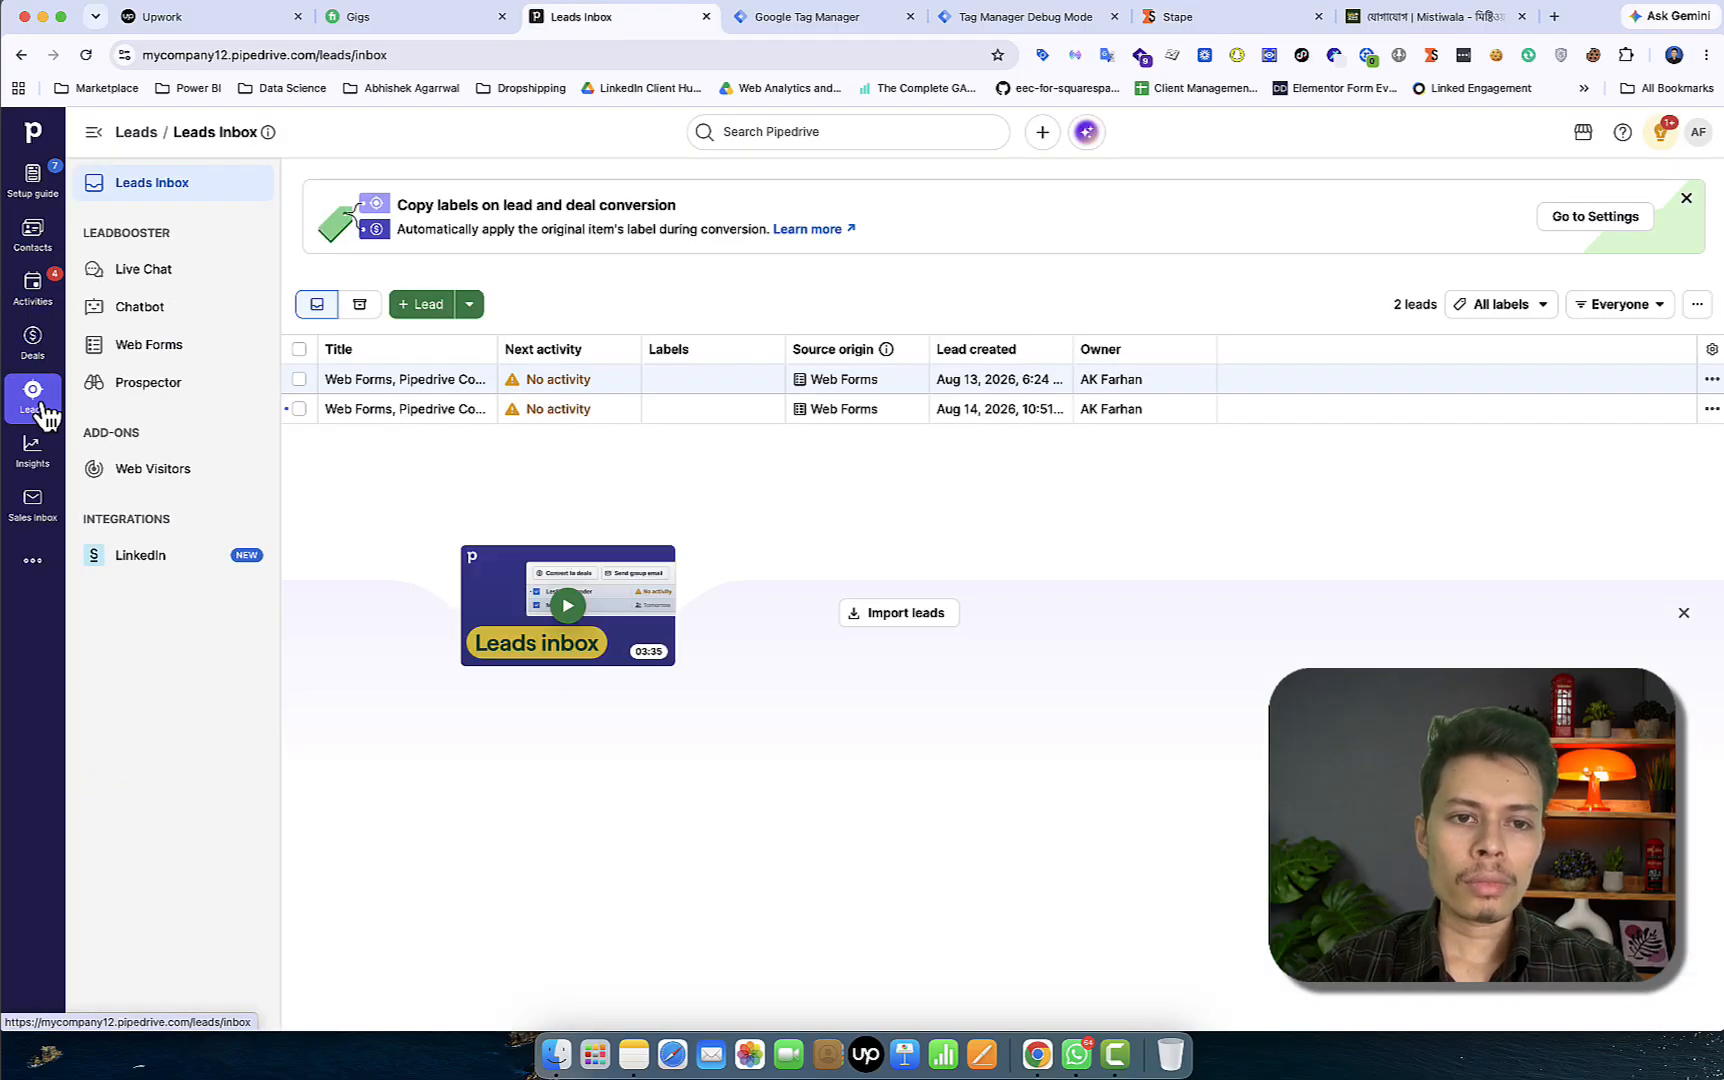
click(443, 385)
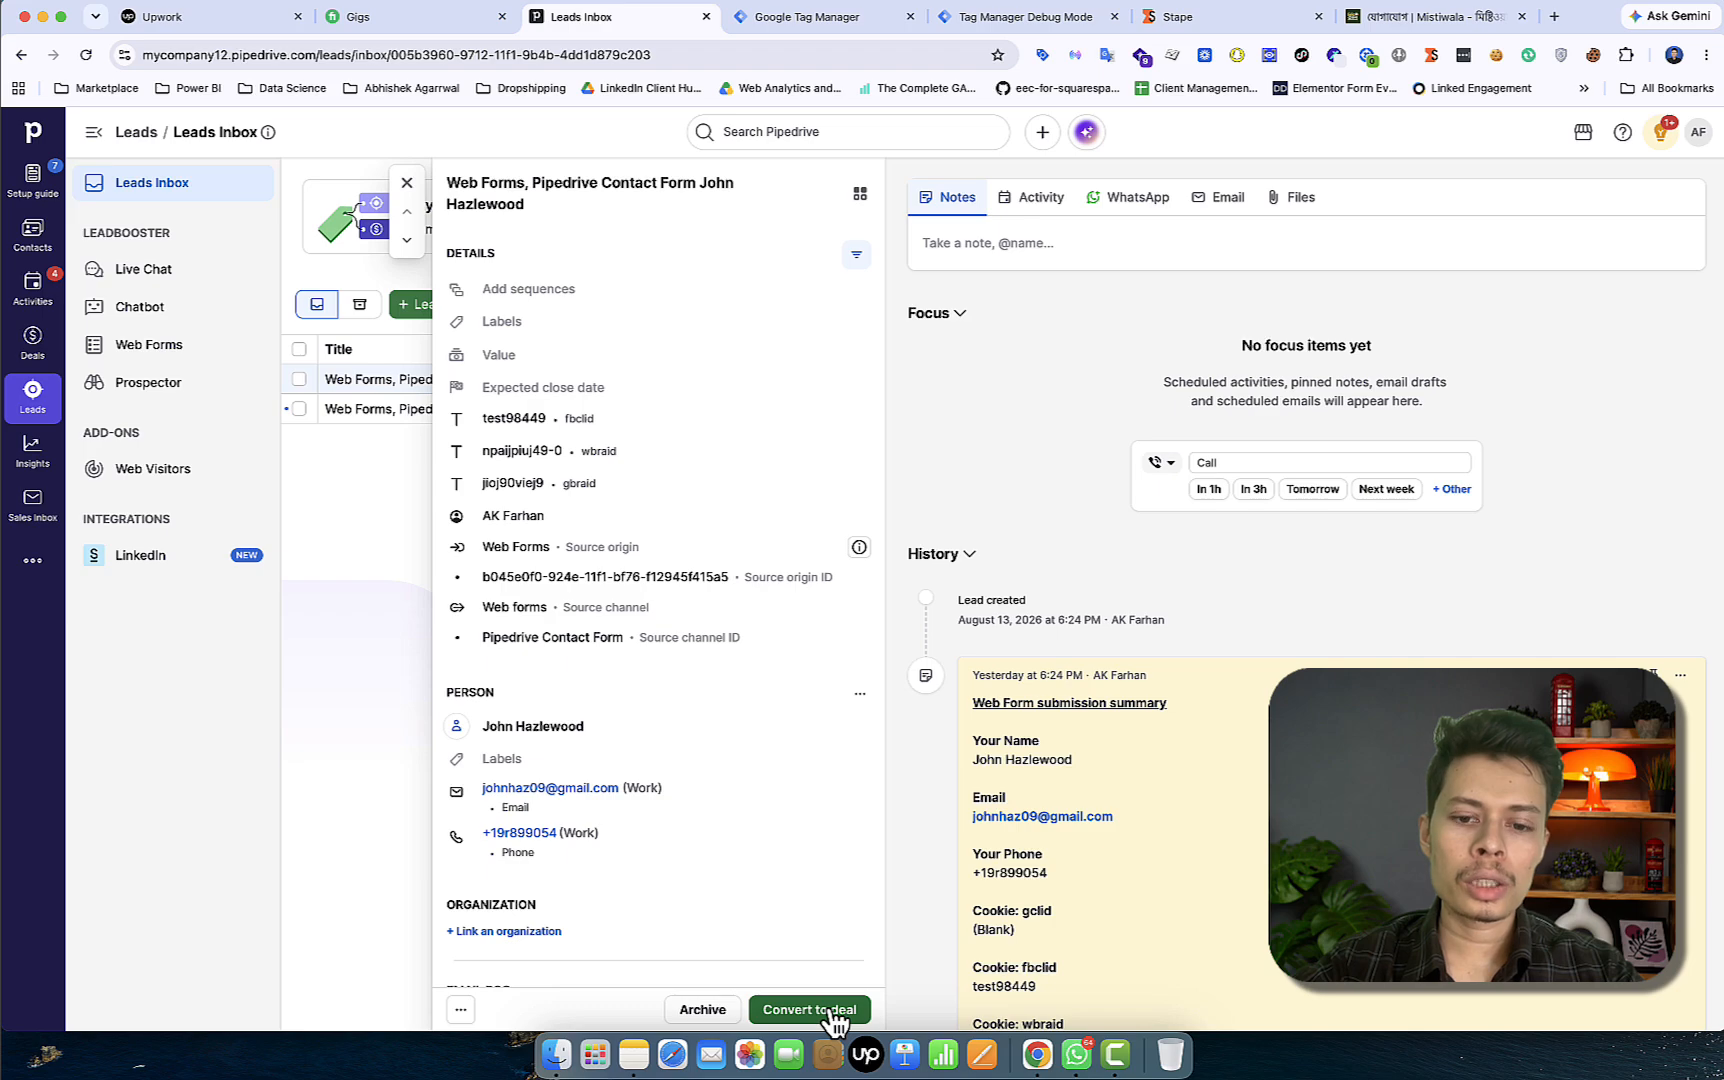
click(833, 1012)
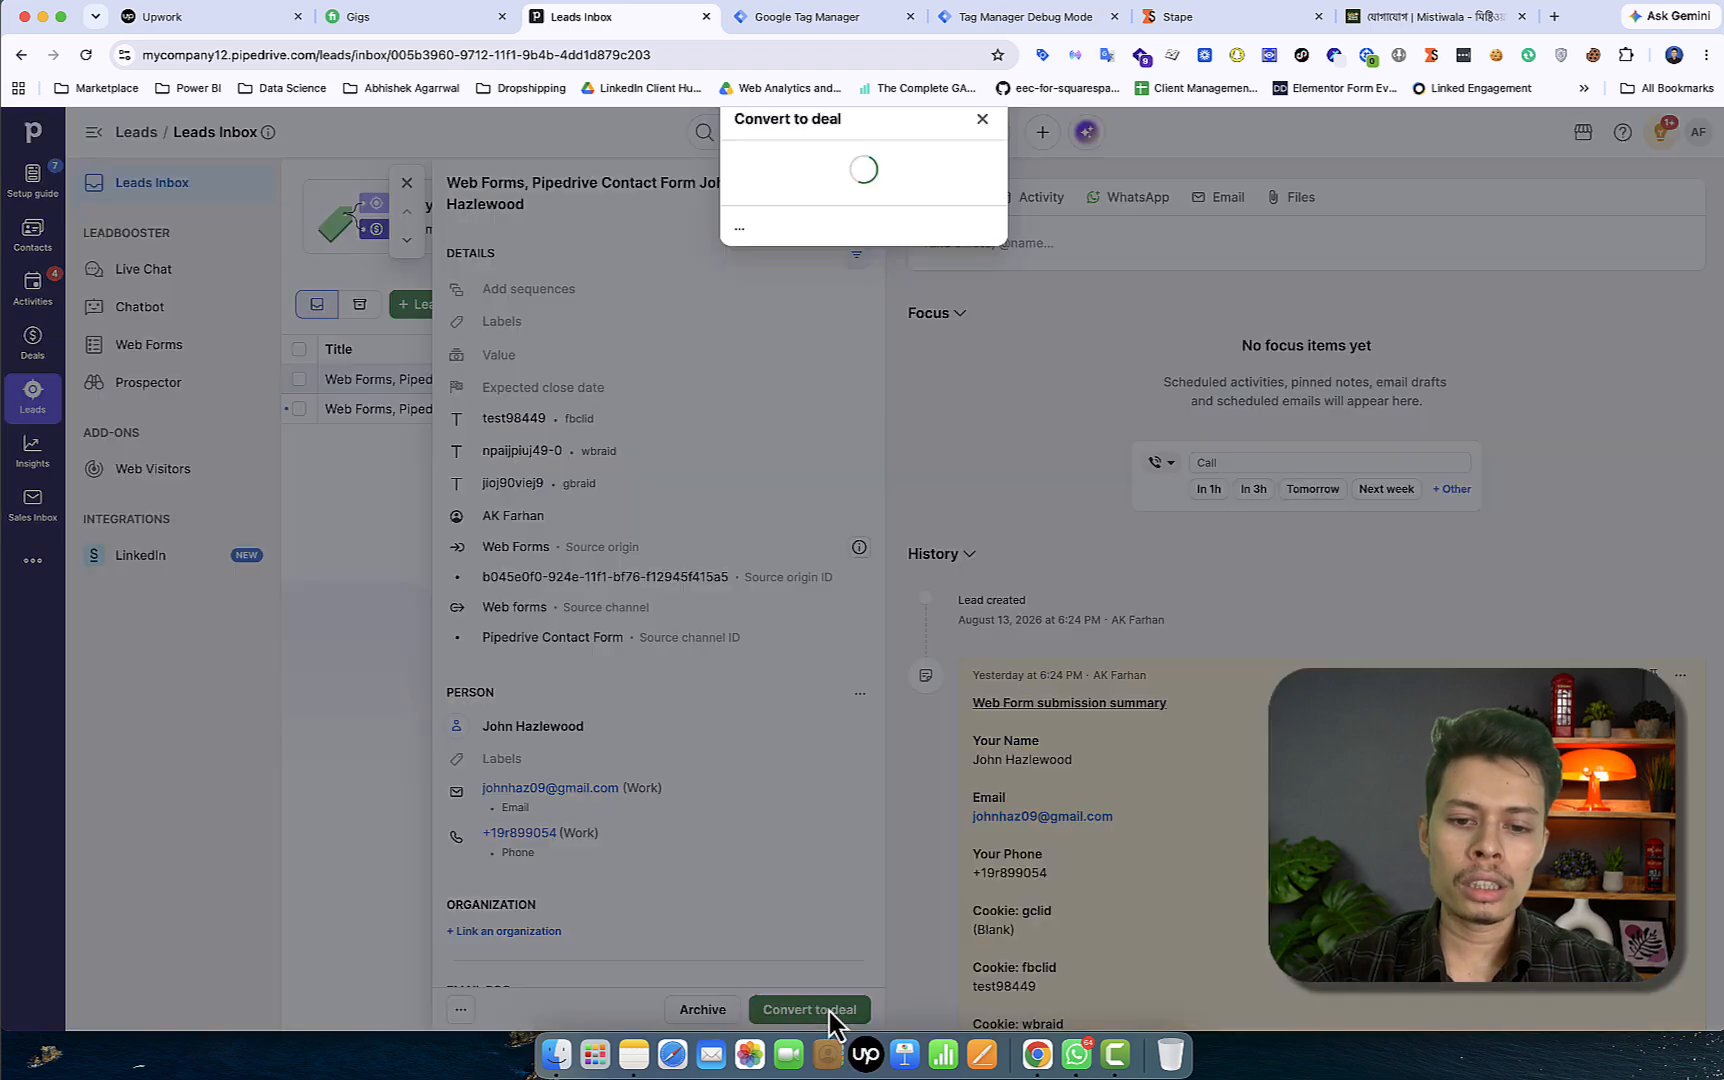
scroll(766, 531, down, 3)
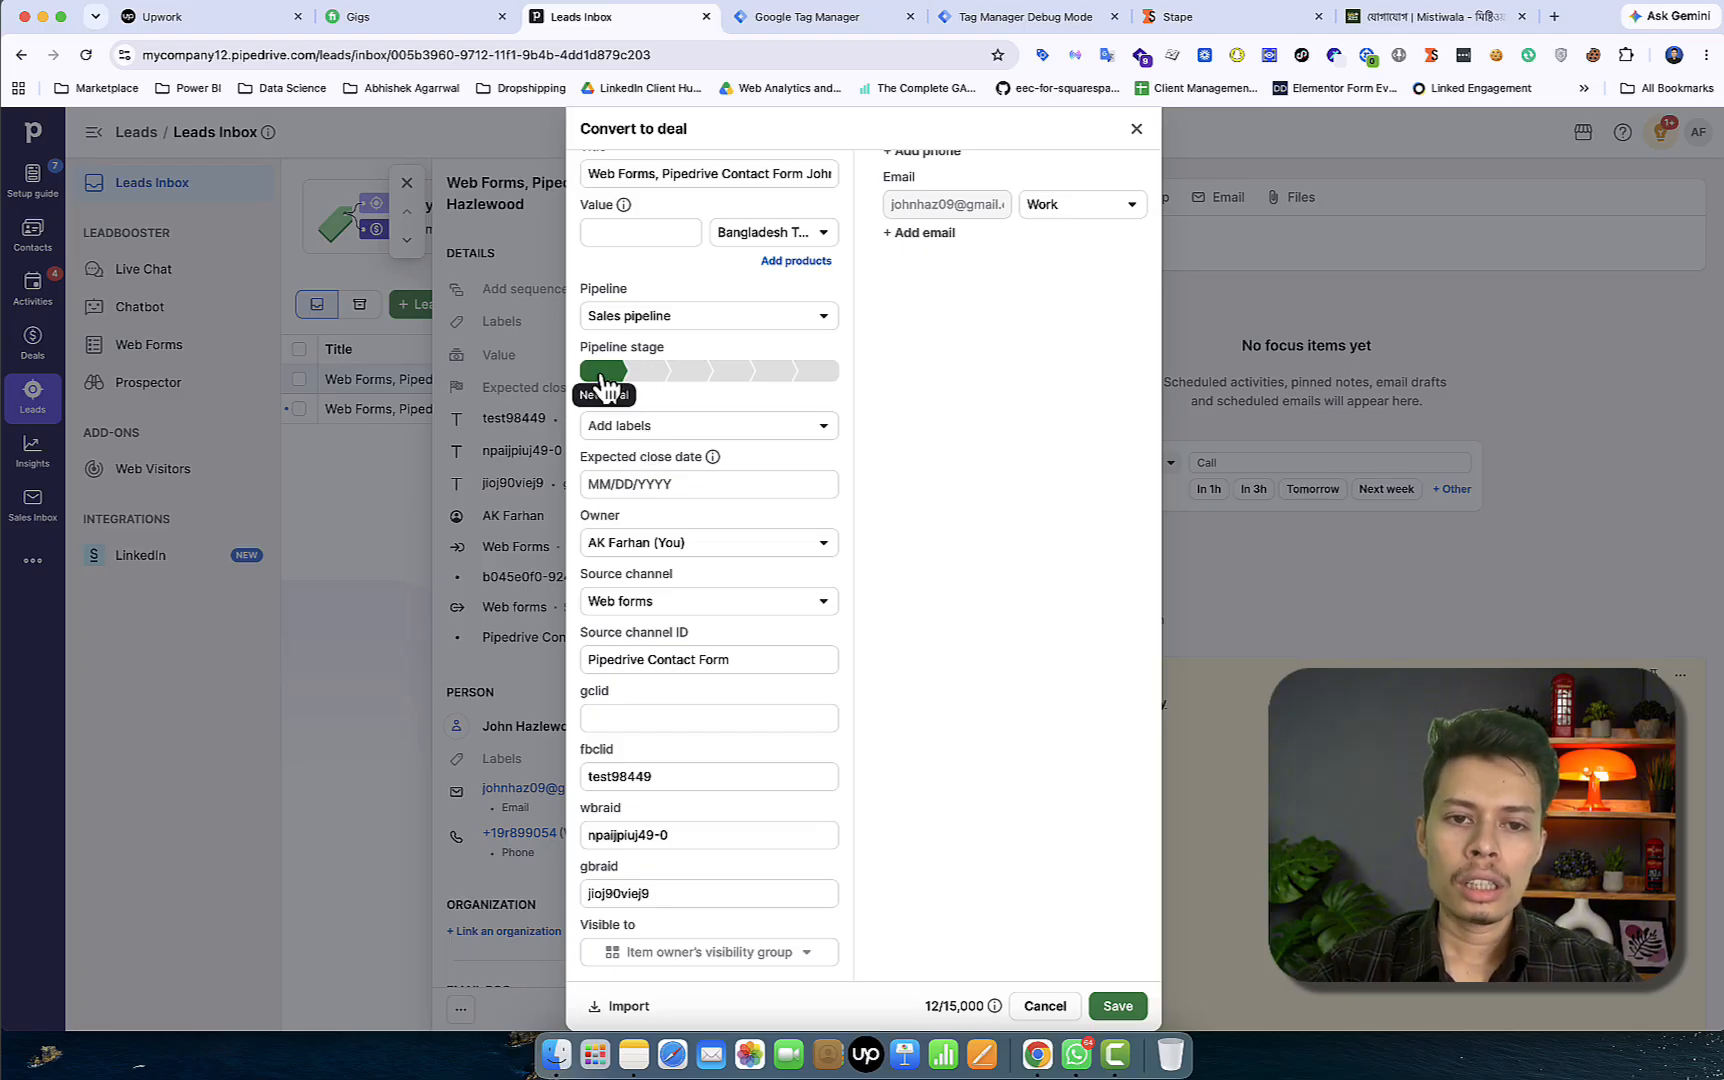
Try the Project Delivery pipeline, revert to Sales, then cancel the conversion and close the lead
click(702, 333)
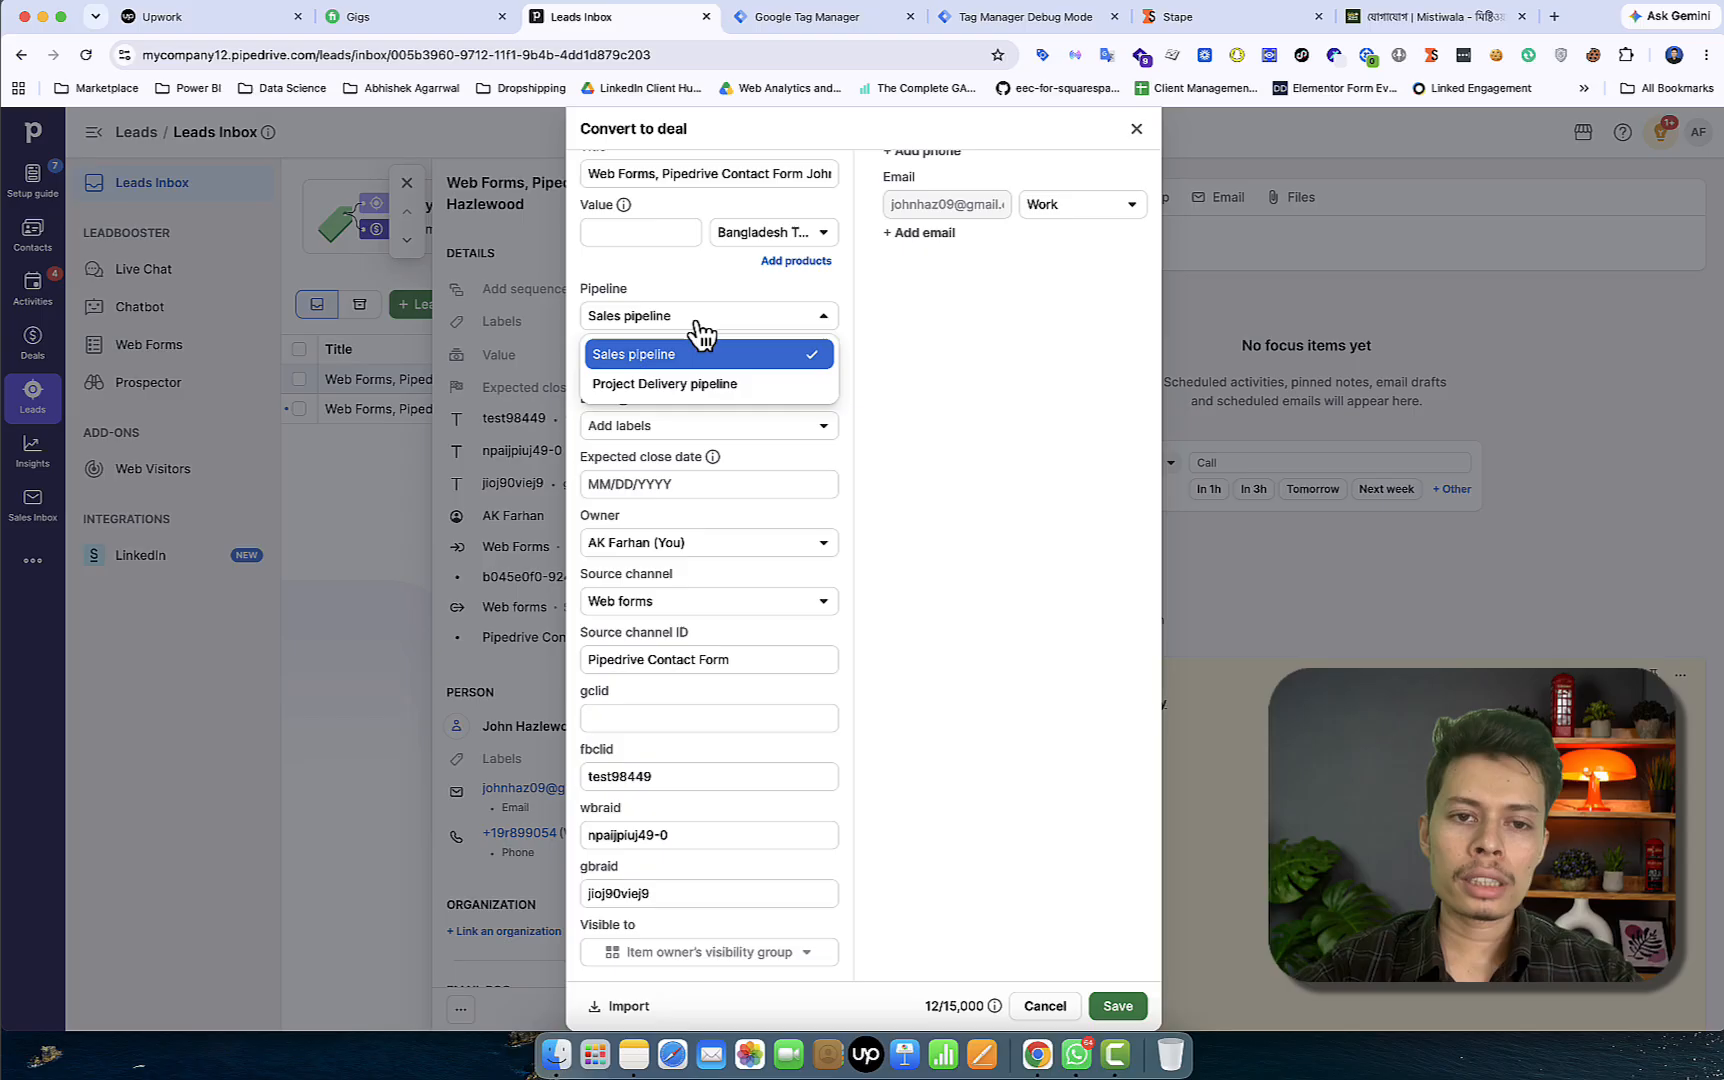
click(700, 389)
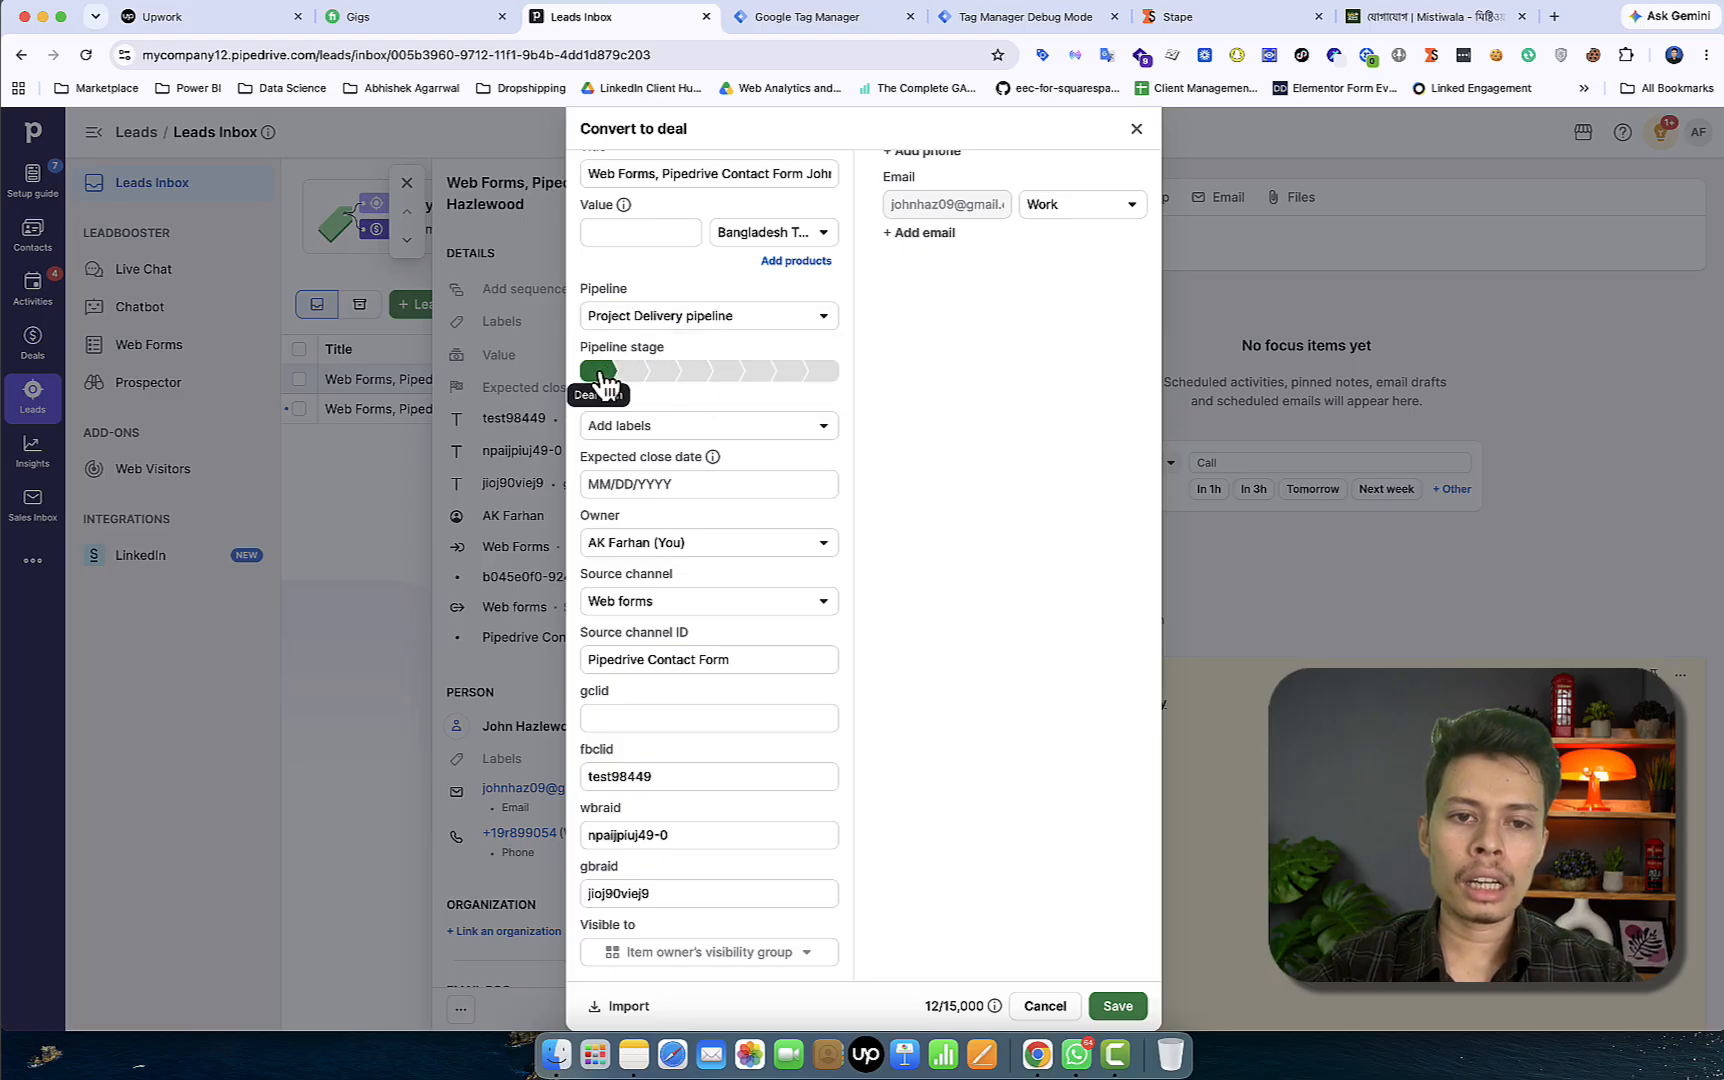
click(722, 318)
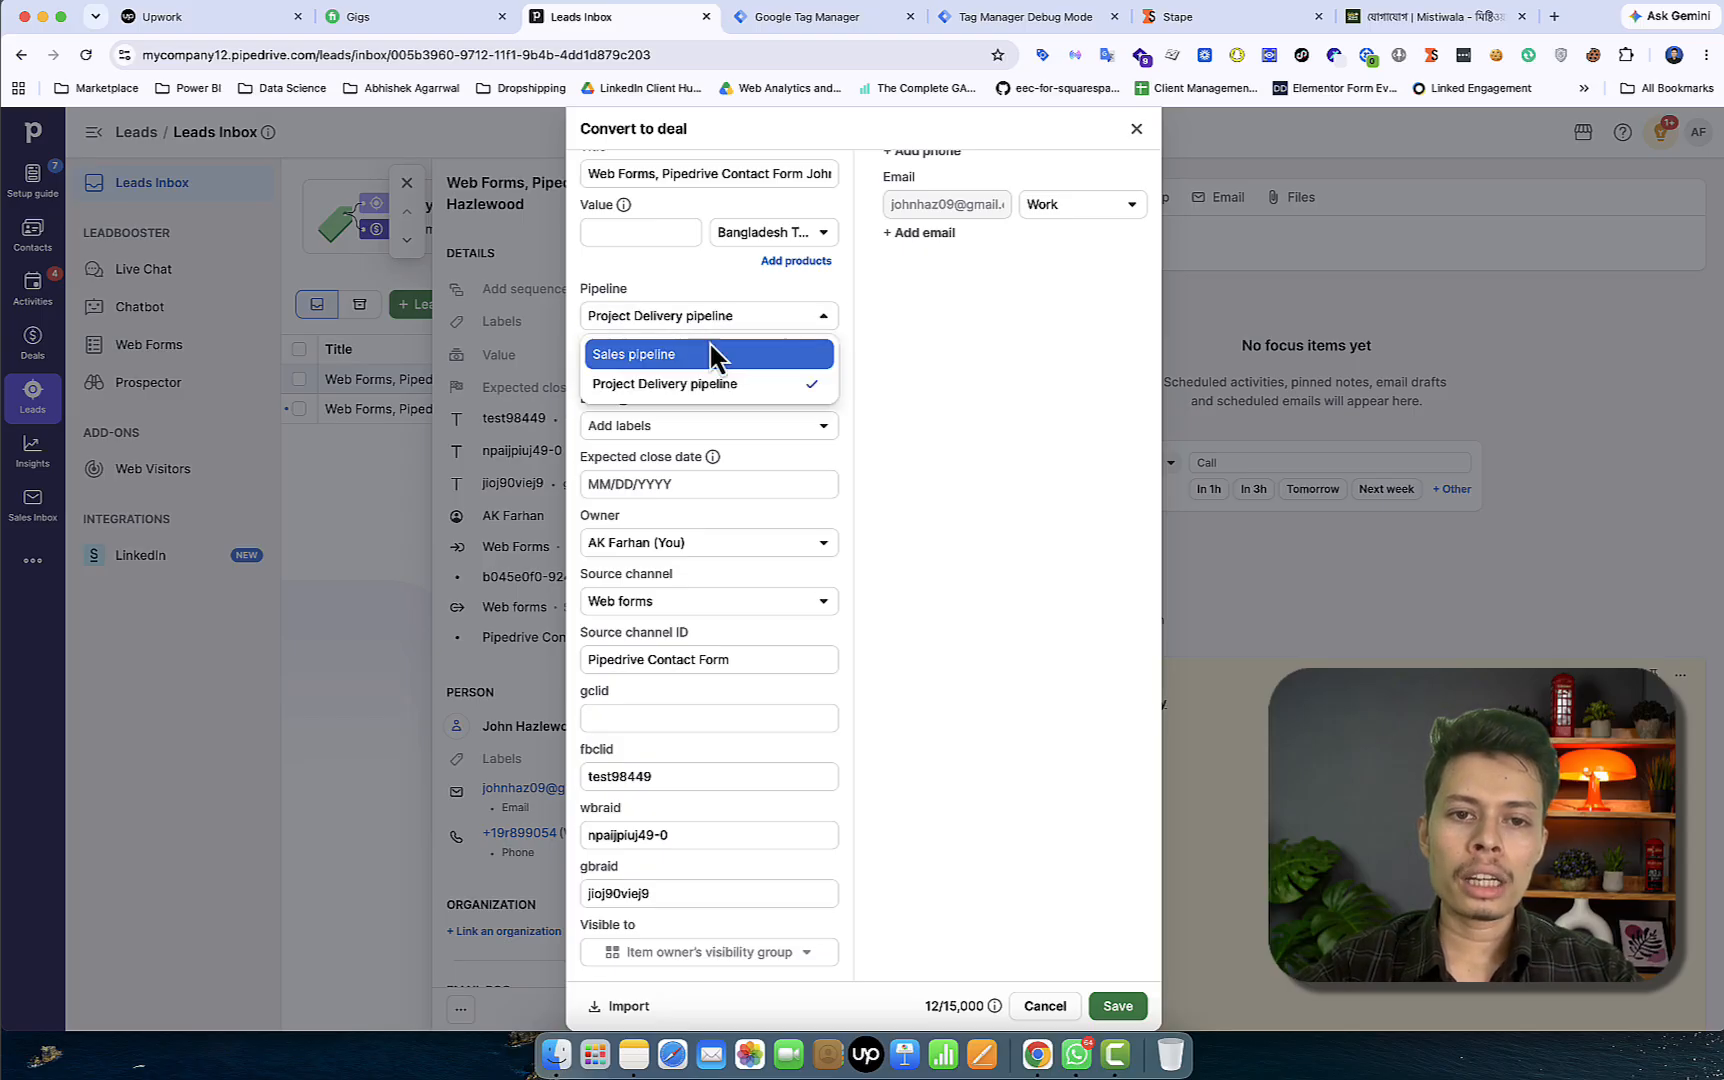
click(700, 358)
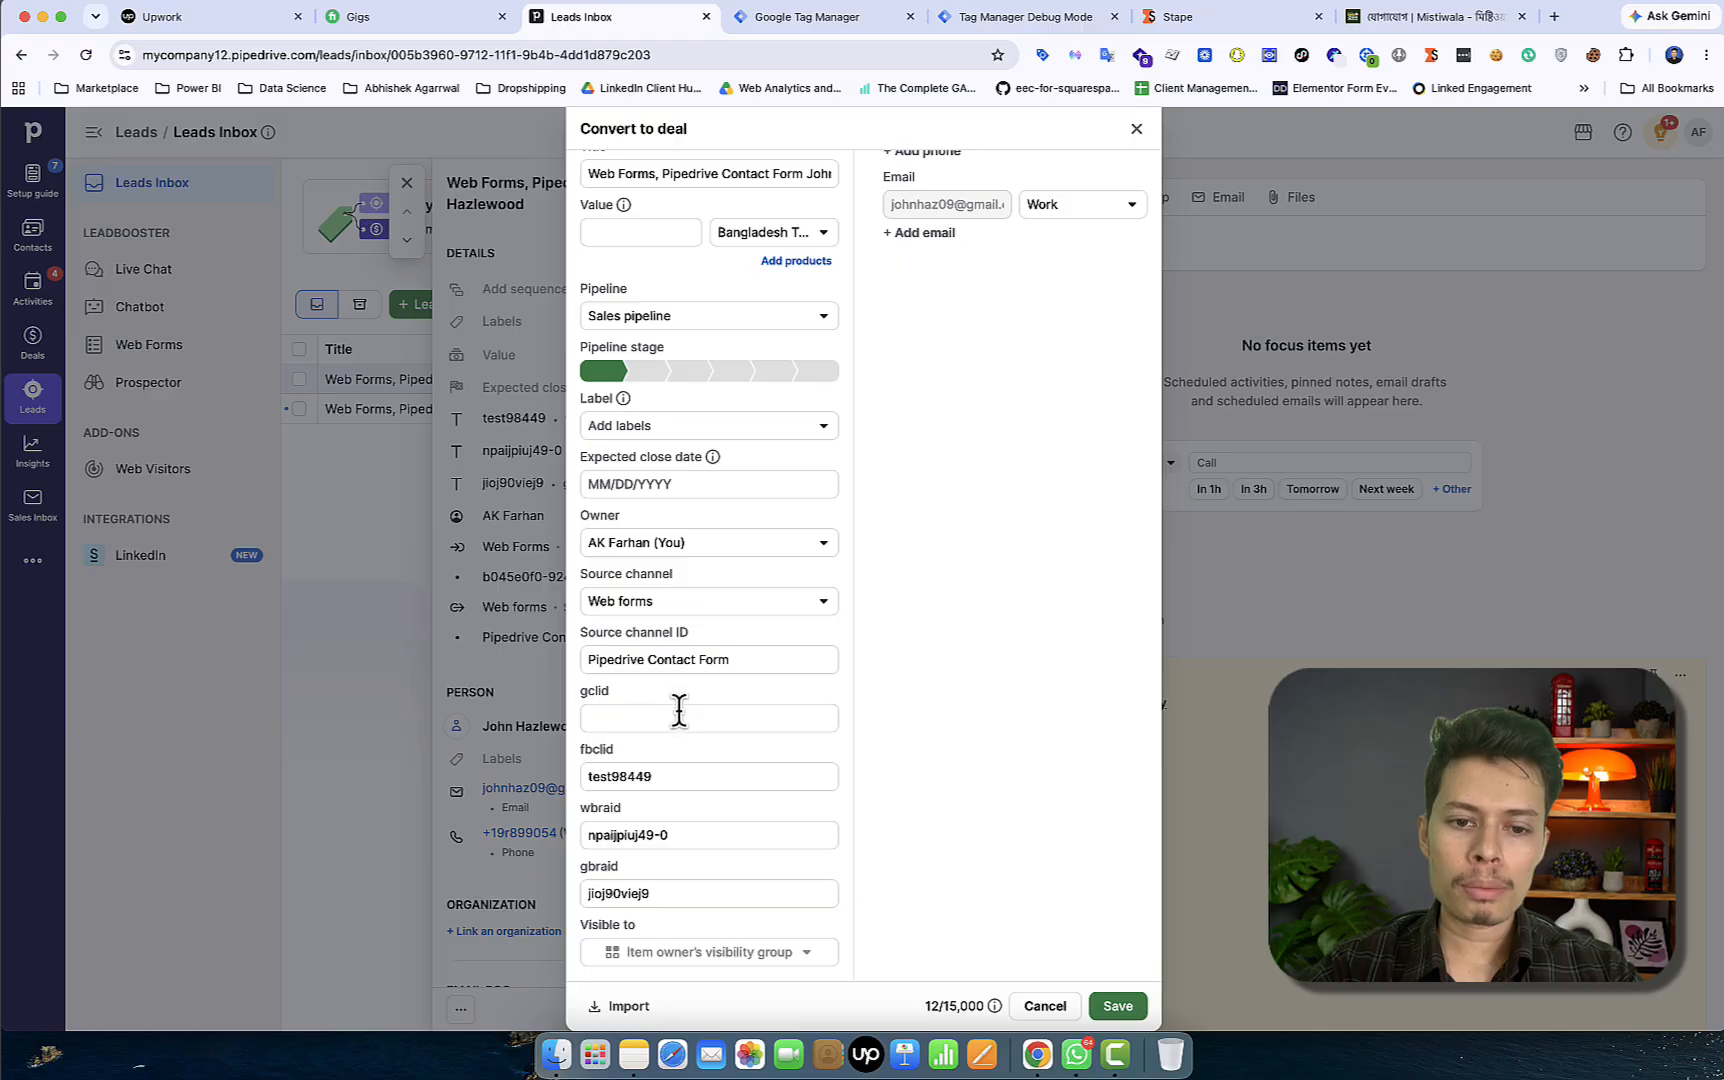
click(1134, 130)
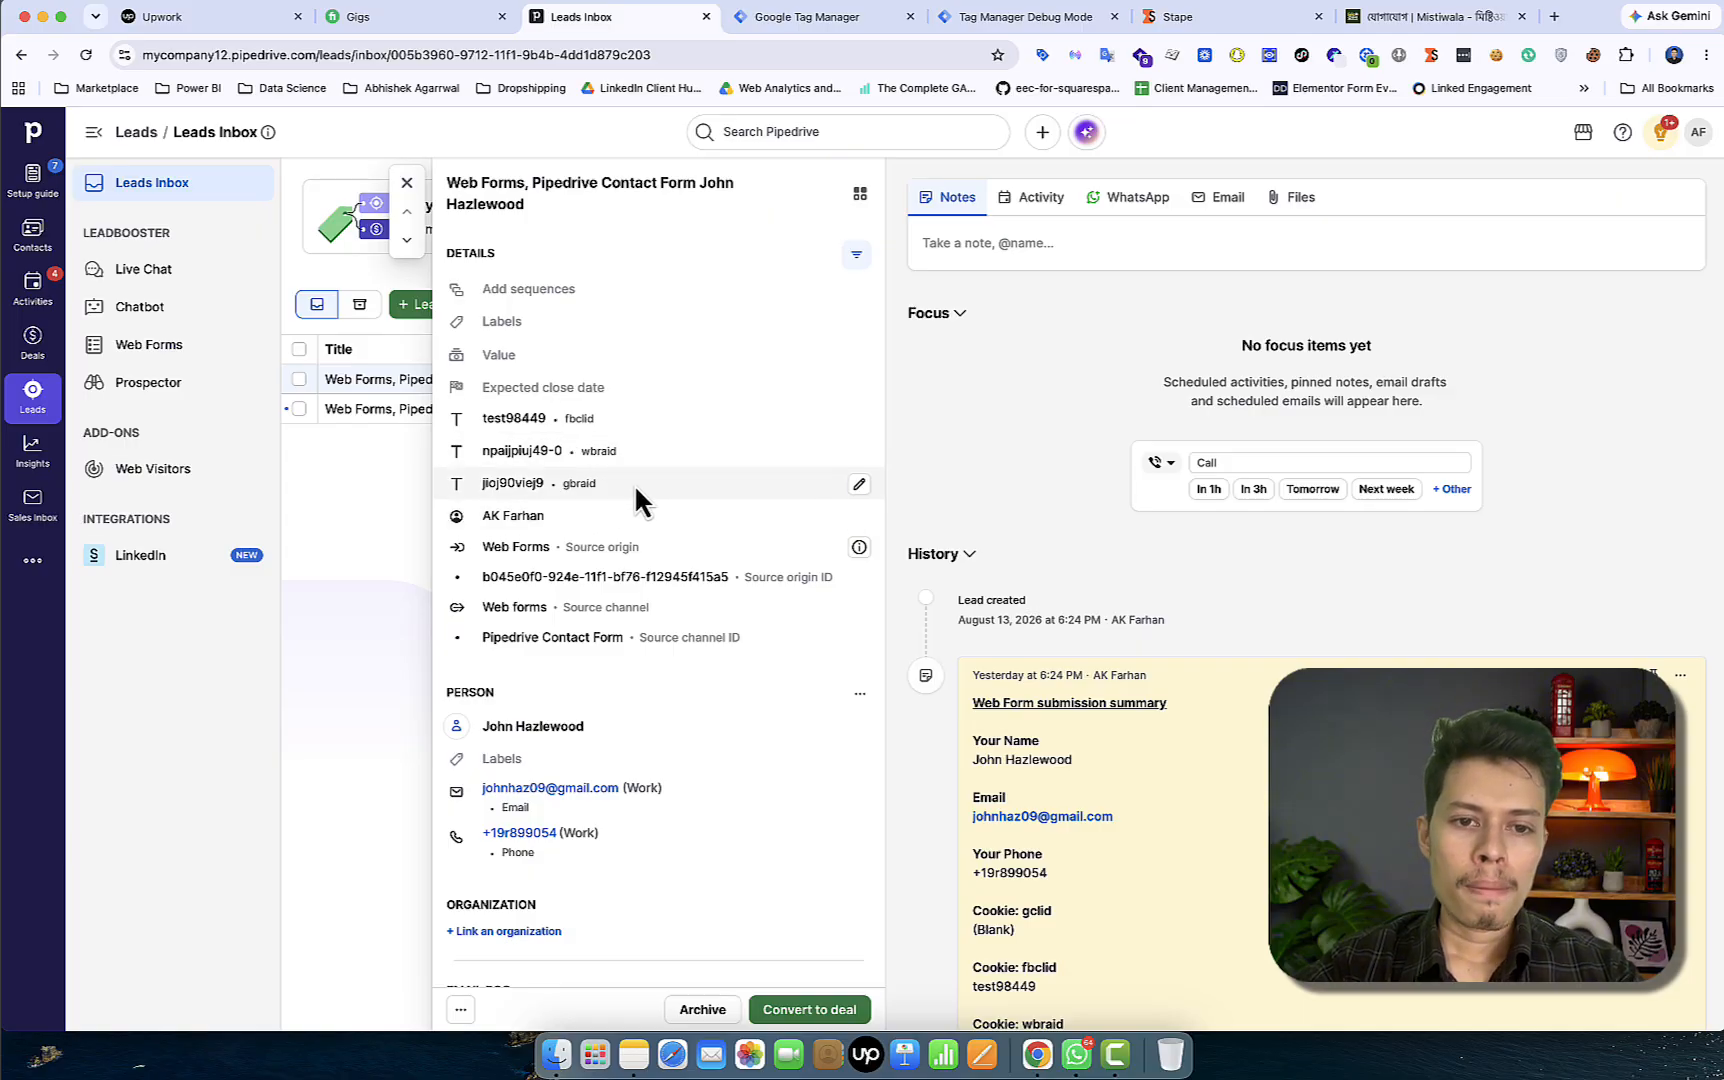
click(407, 182)
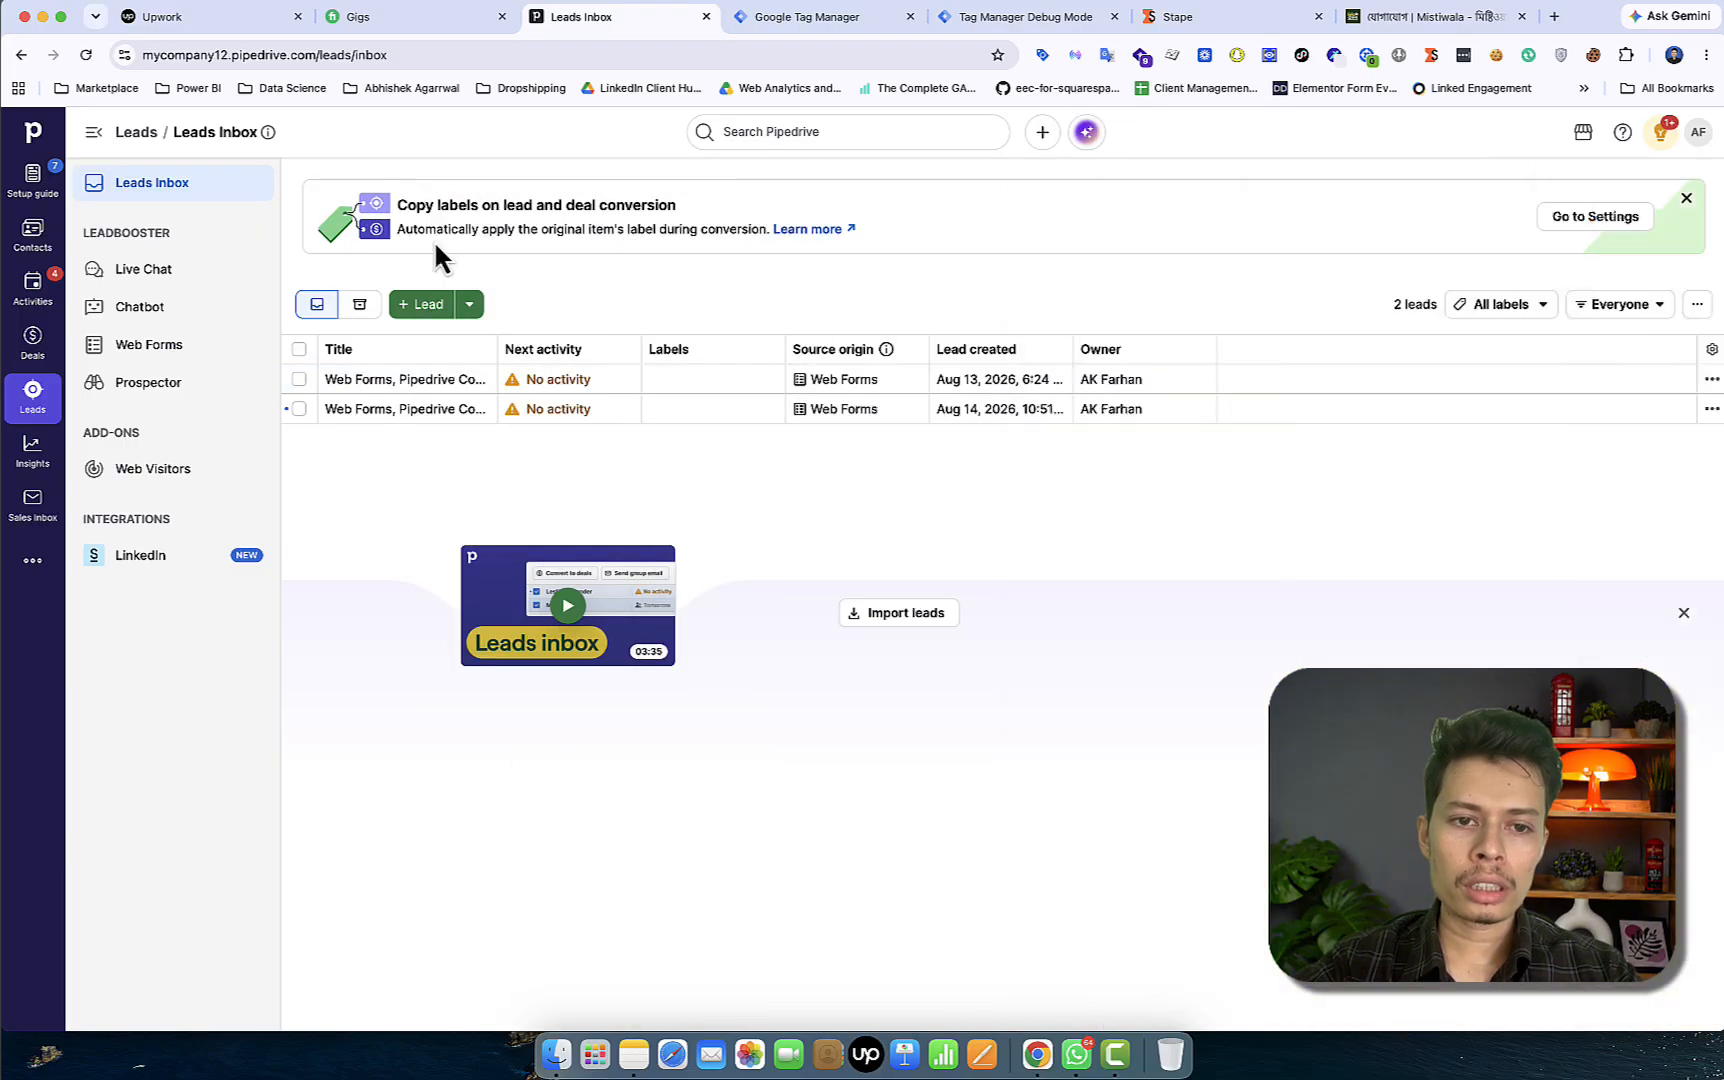
Save the second web-form lead as a new deal in the Sales pipeline's first stage
click(452, 420)
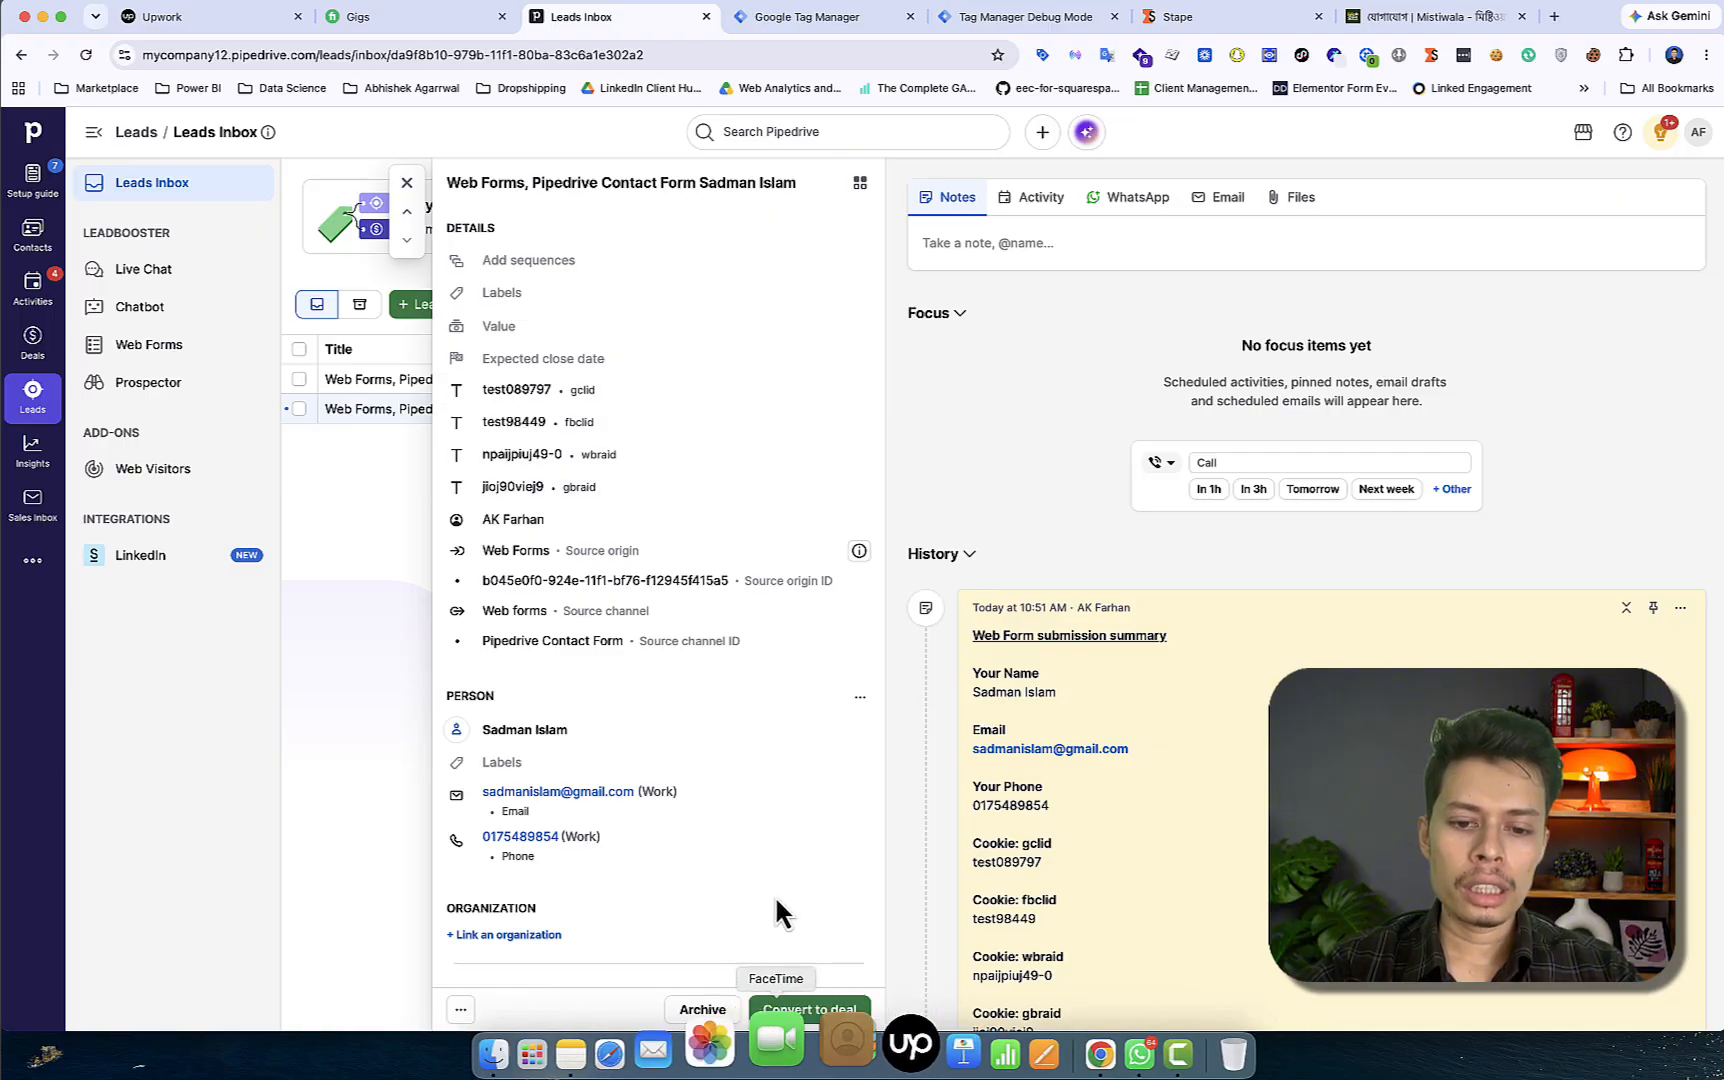
click(822, 1011)
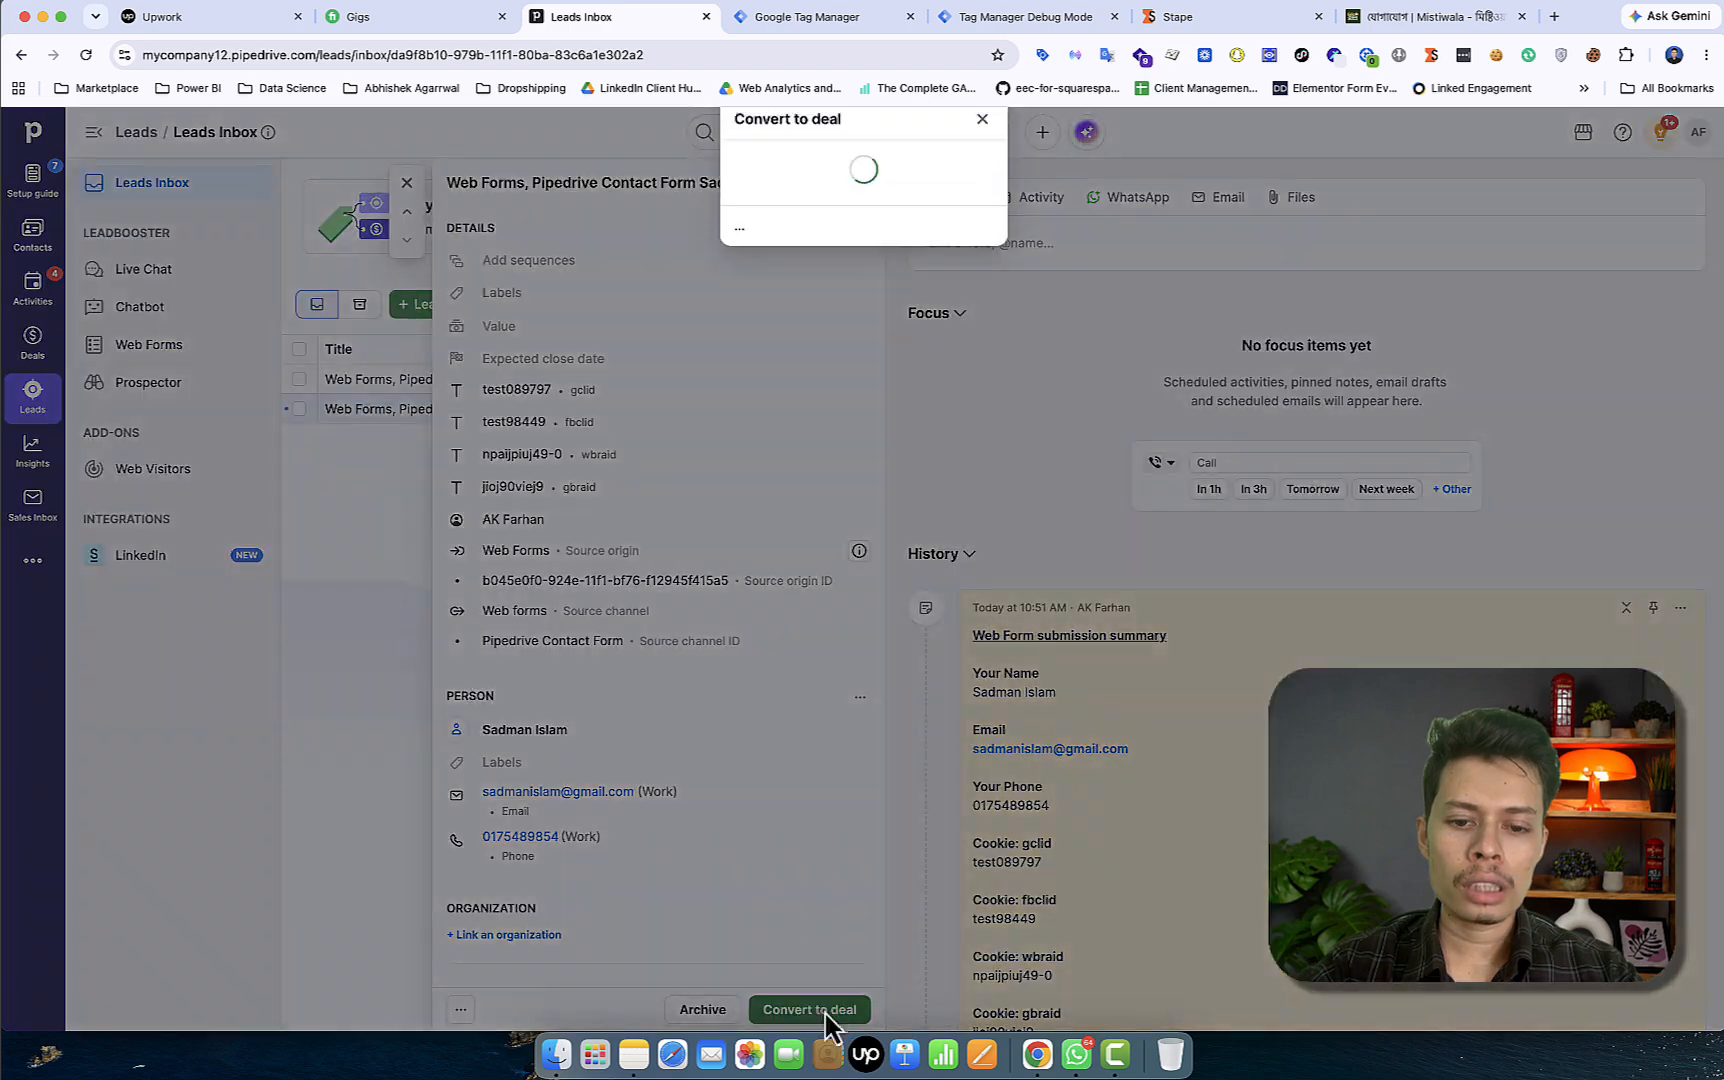
scroll(724, 853, down, 3)
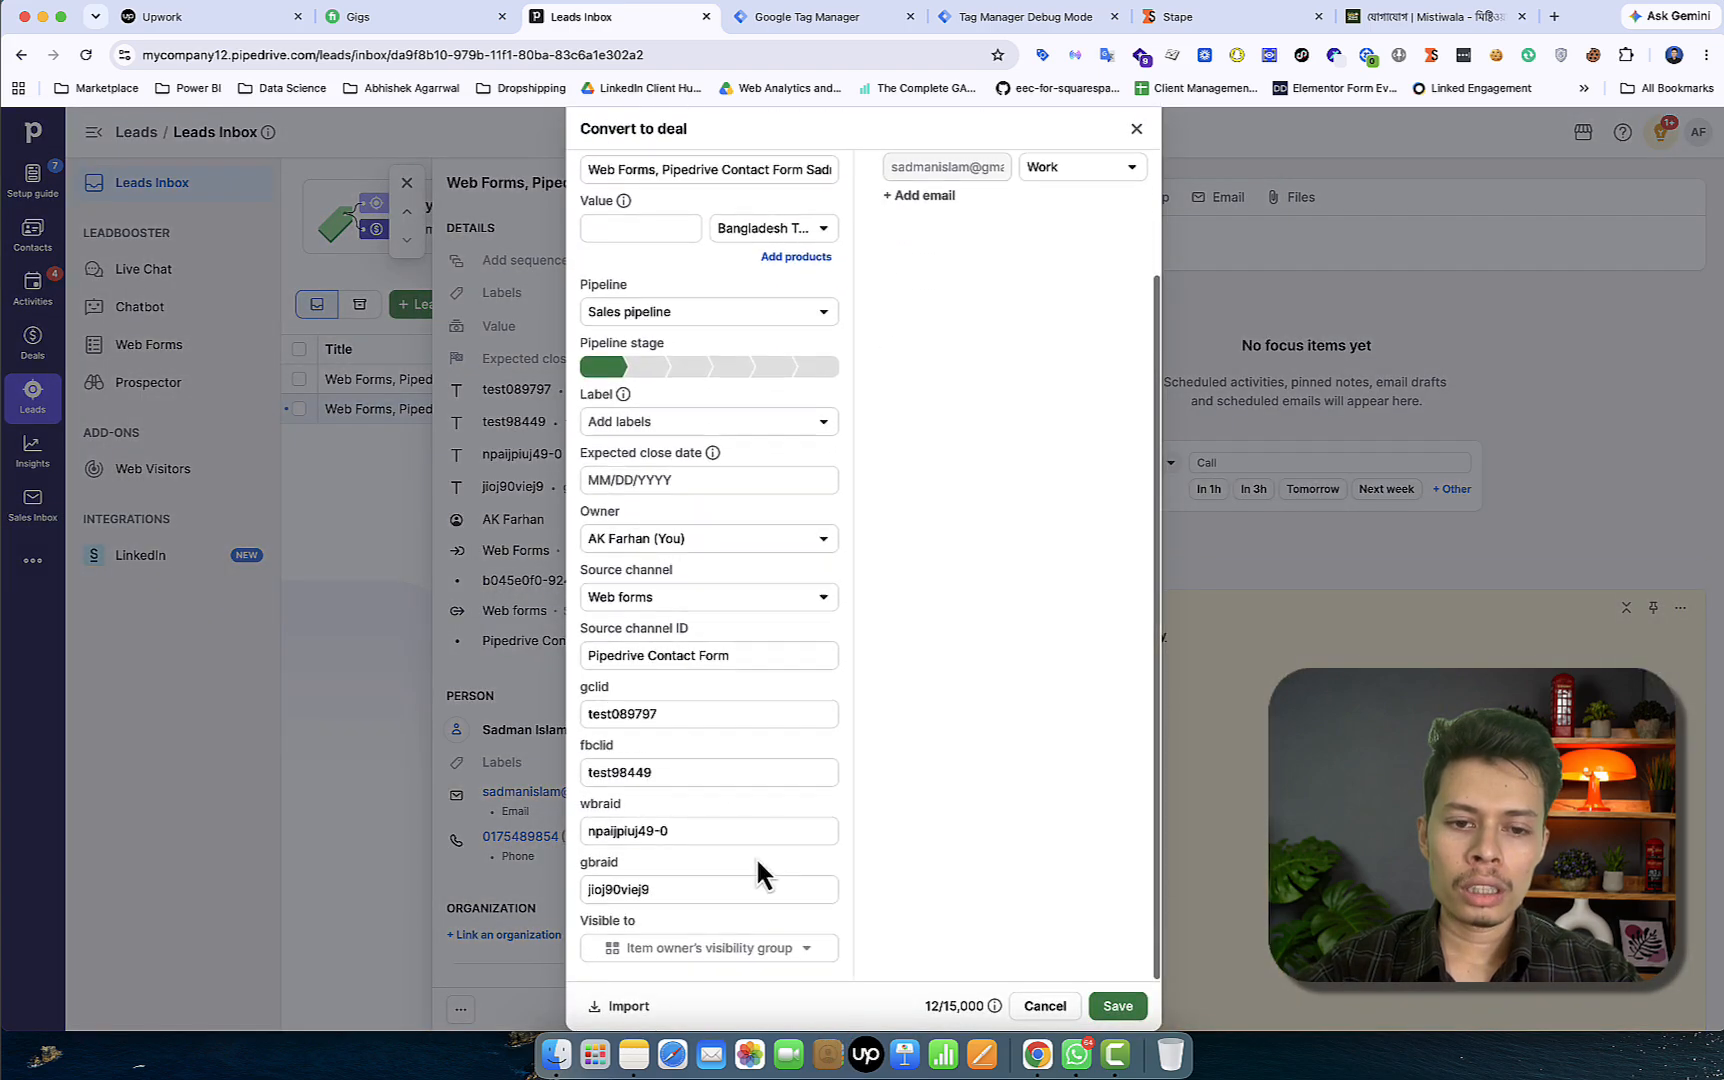
click(1135, 1010)
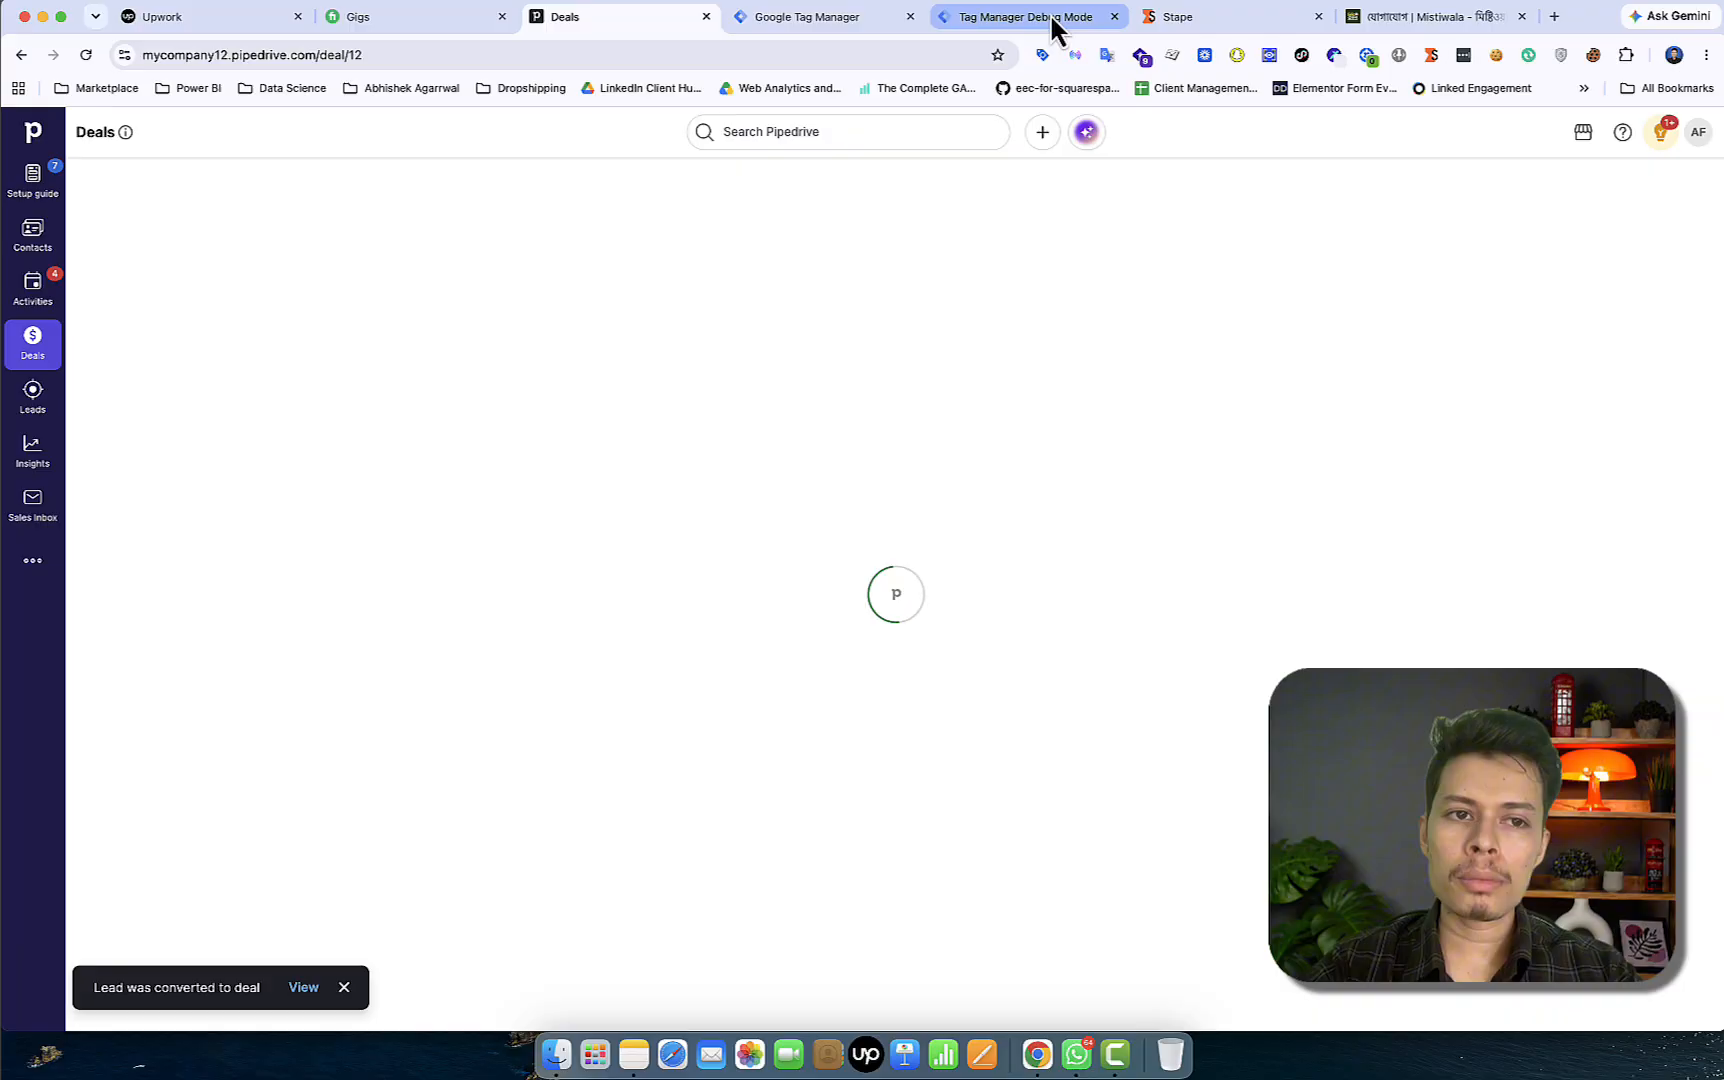
Inspect the deal_stage_update event's Variables and Event Data, showing New Deal stage and click IDs
click(1054, 17)
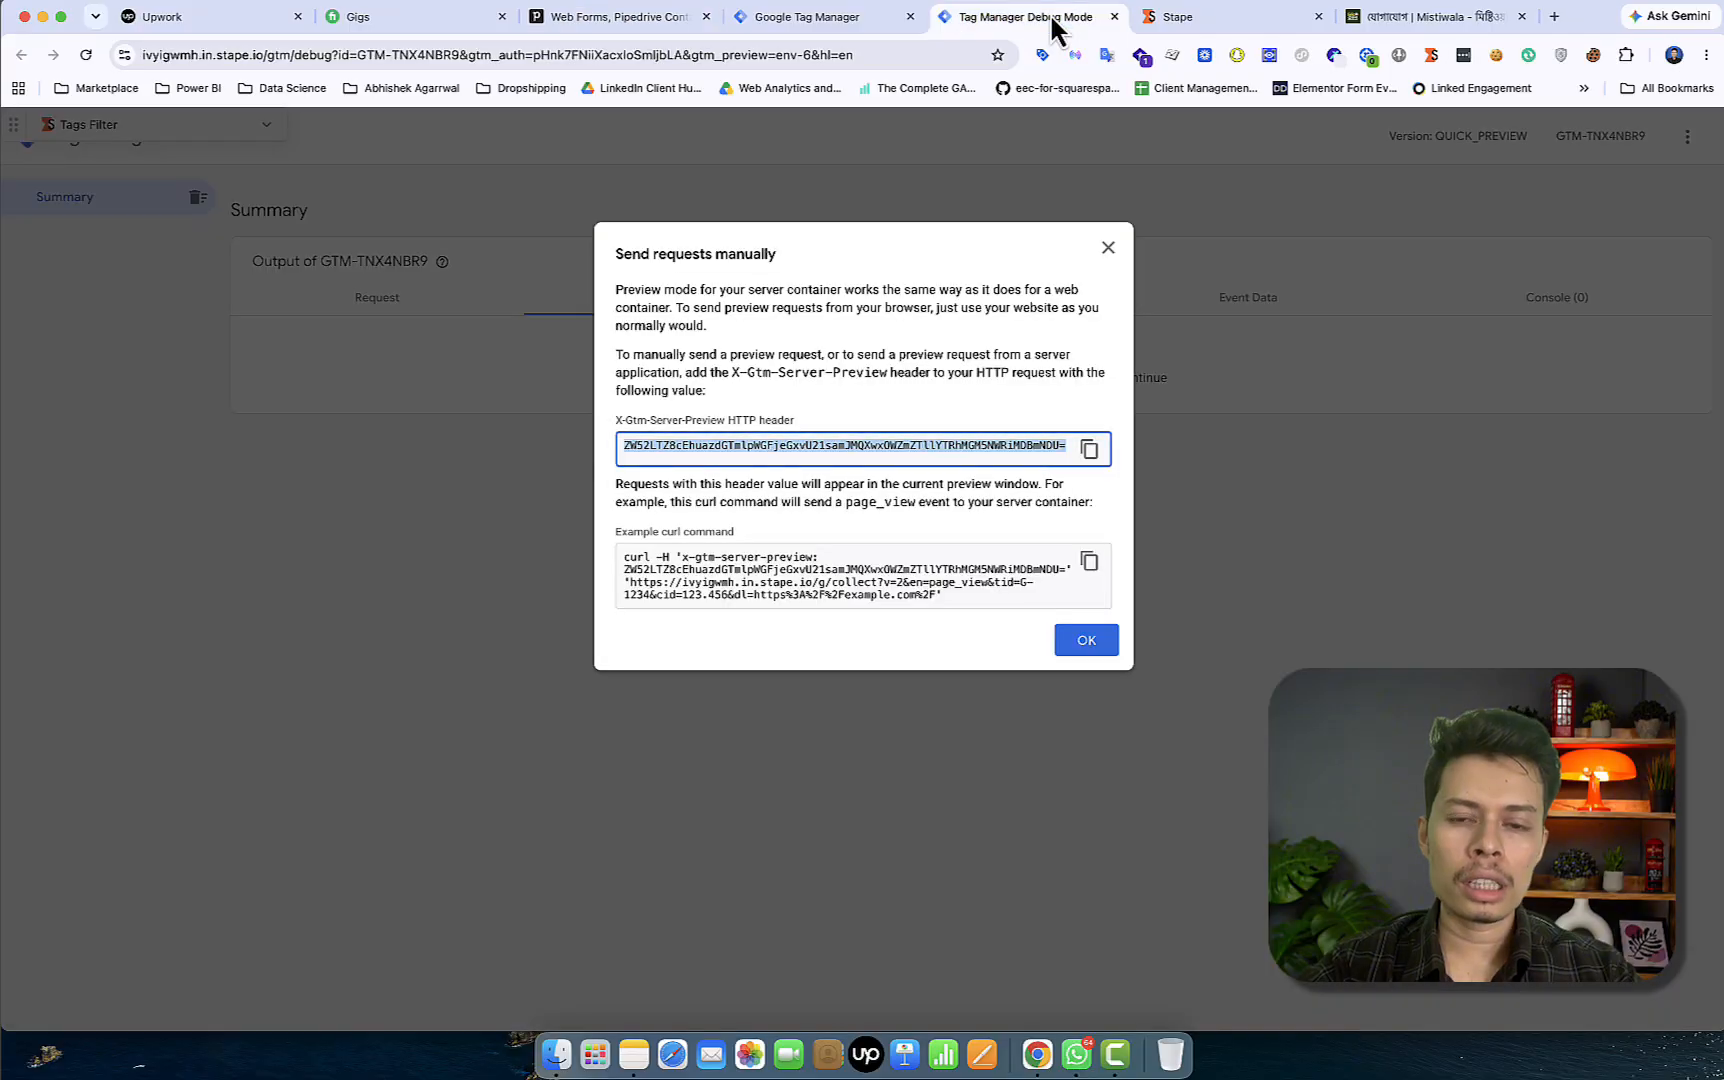
click(1109, 248)
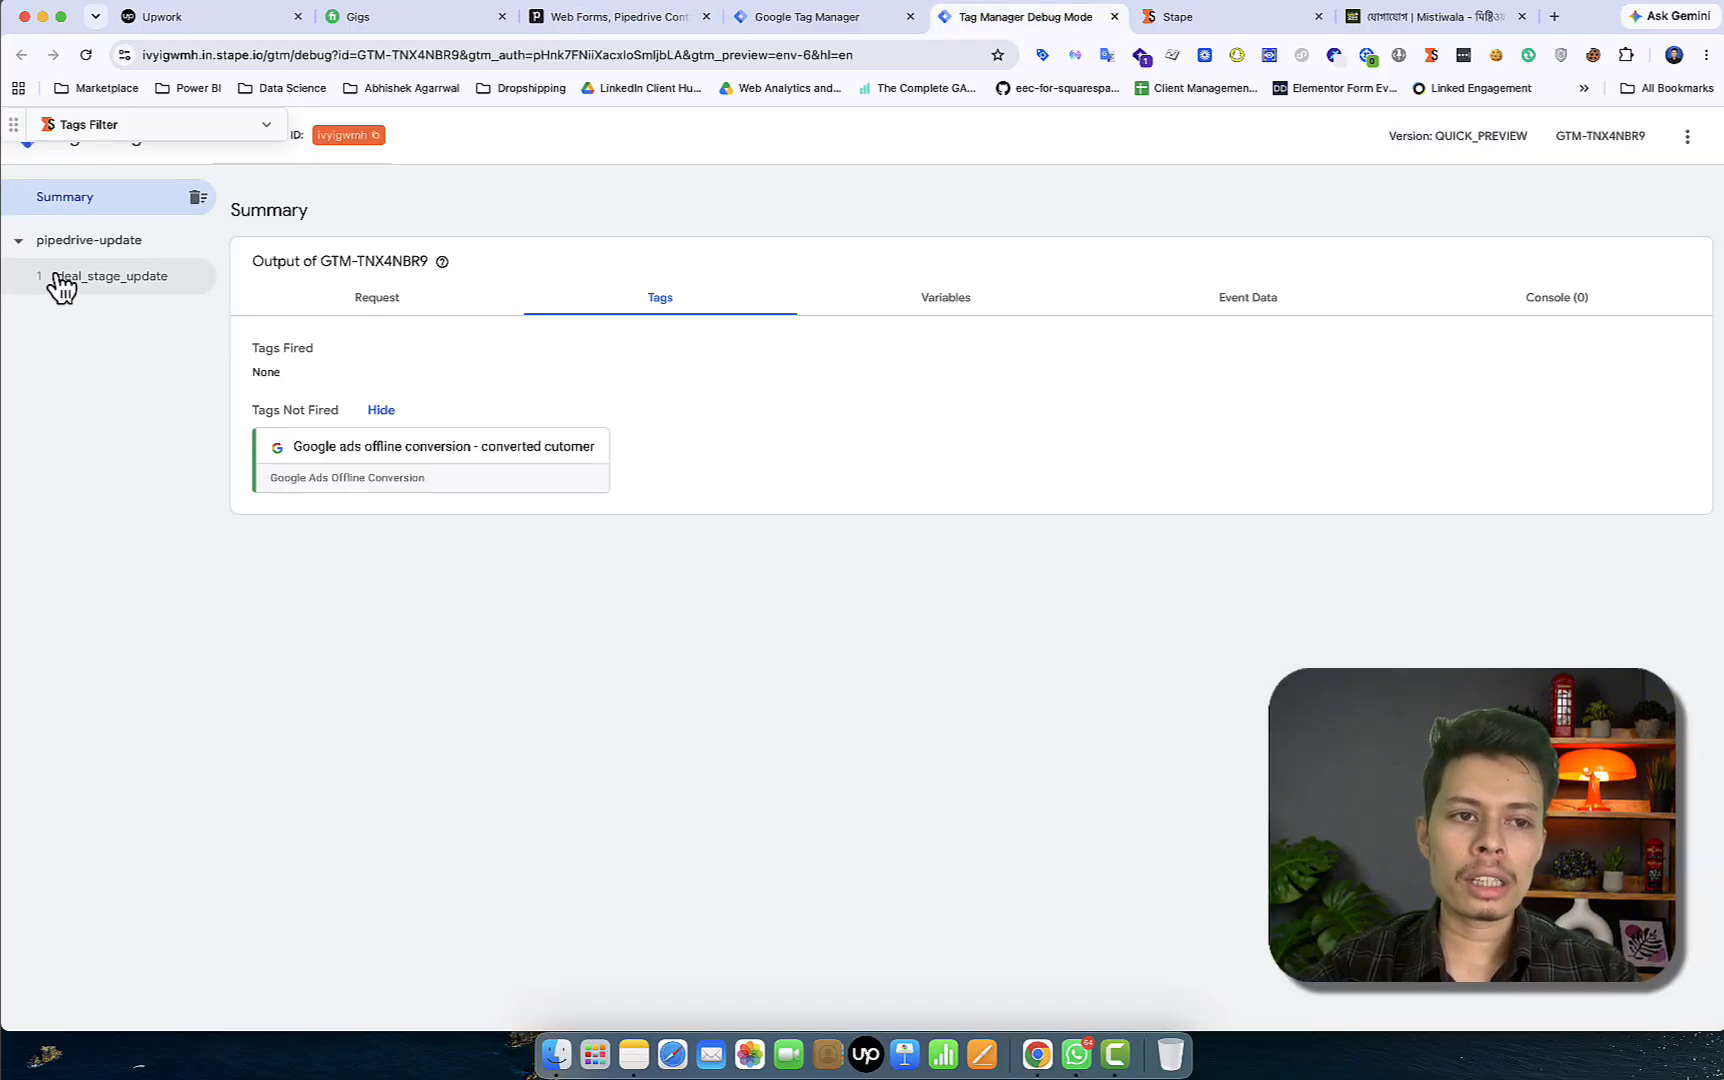
click(135, 290)
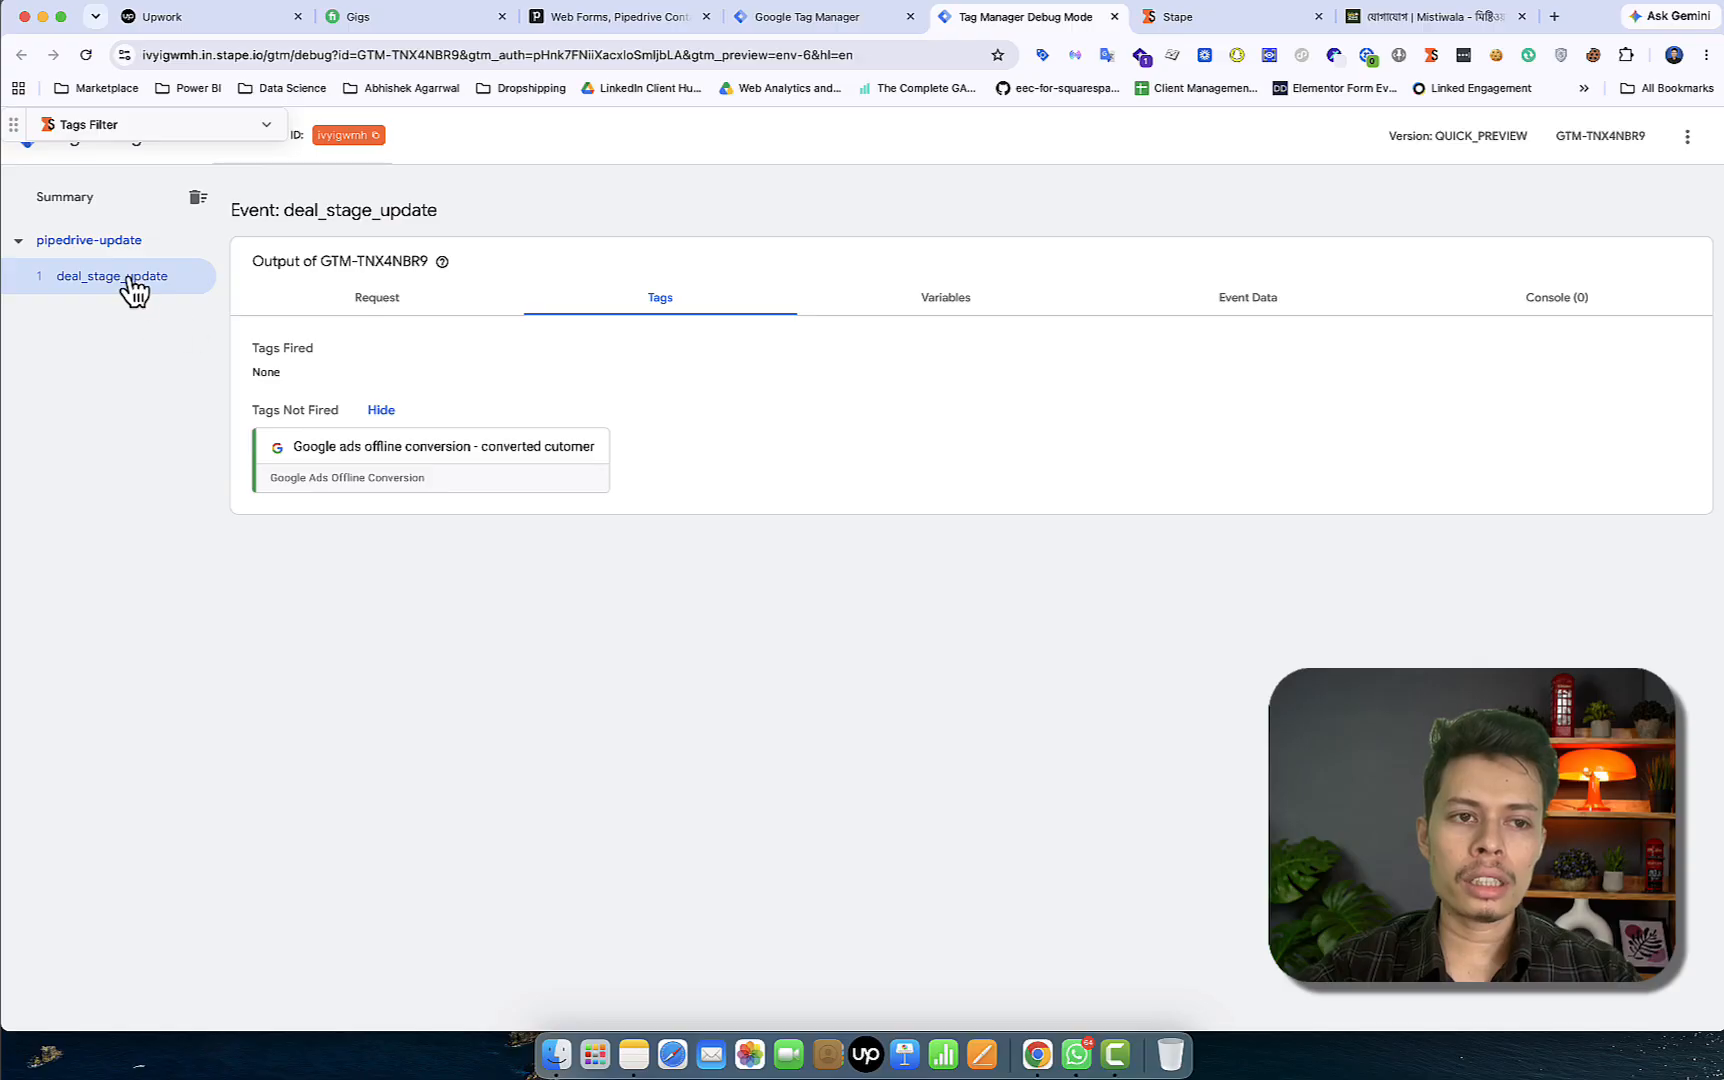
click(947, 306)
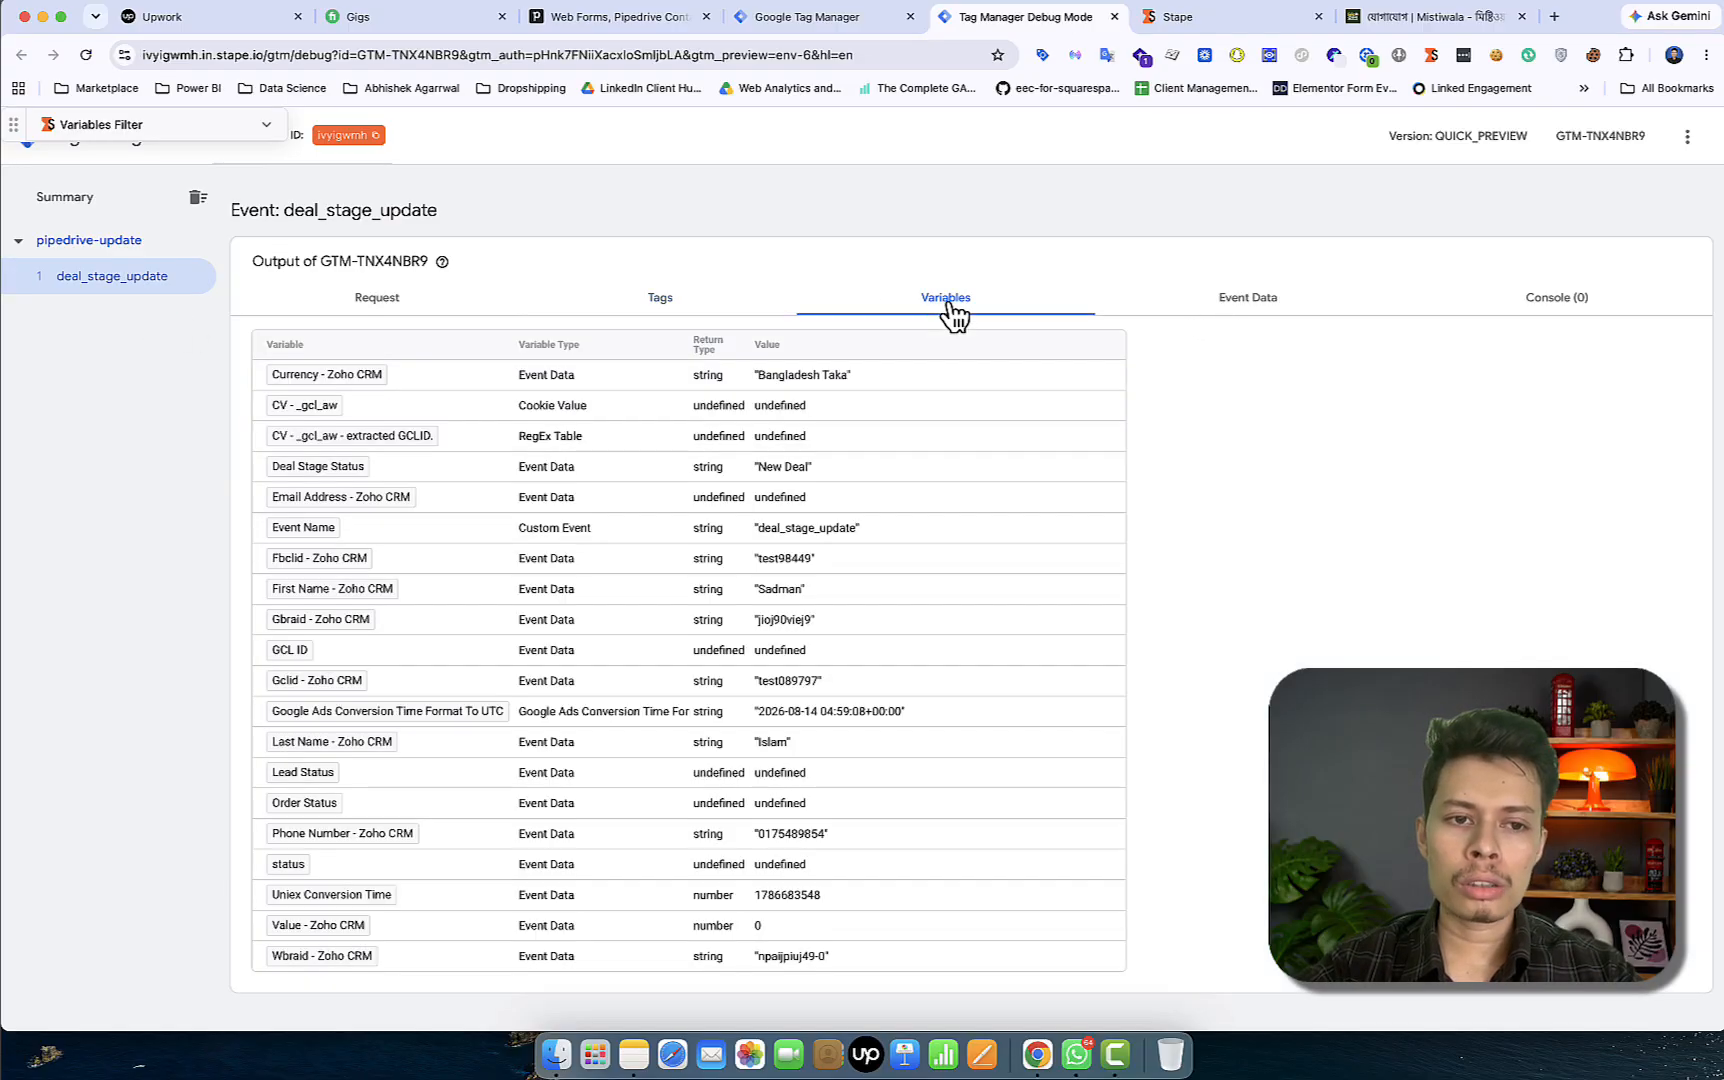
click(1265, 312)
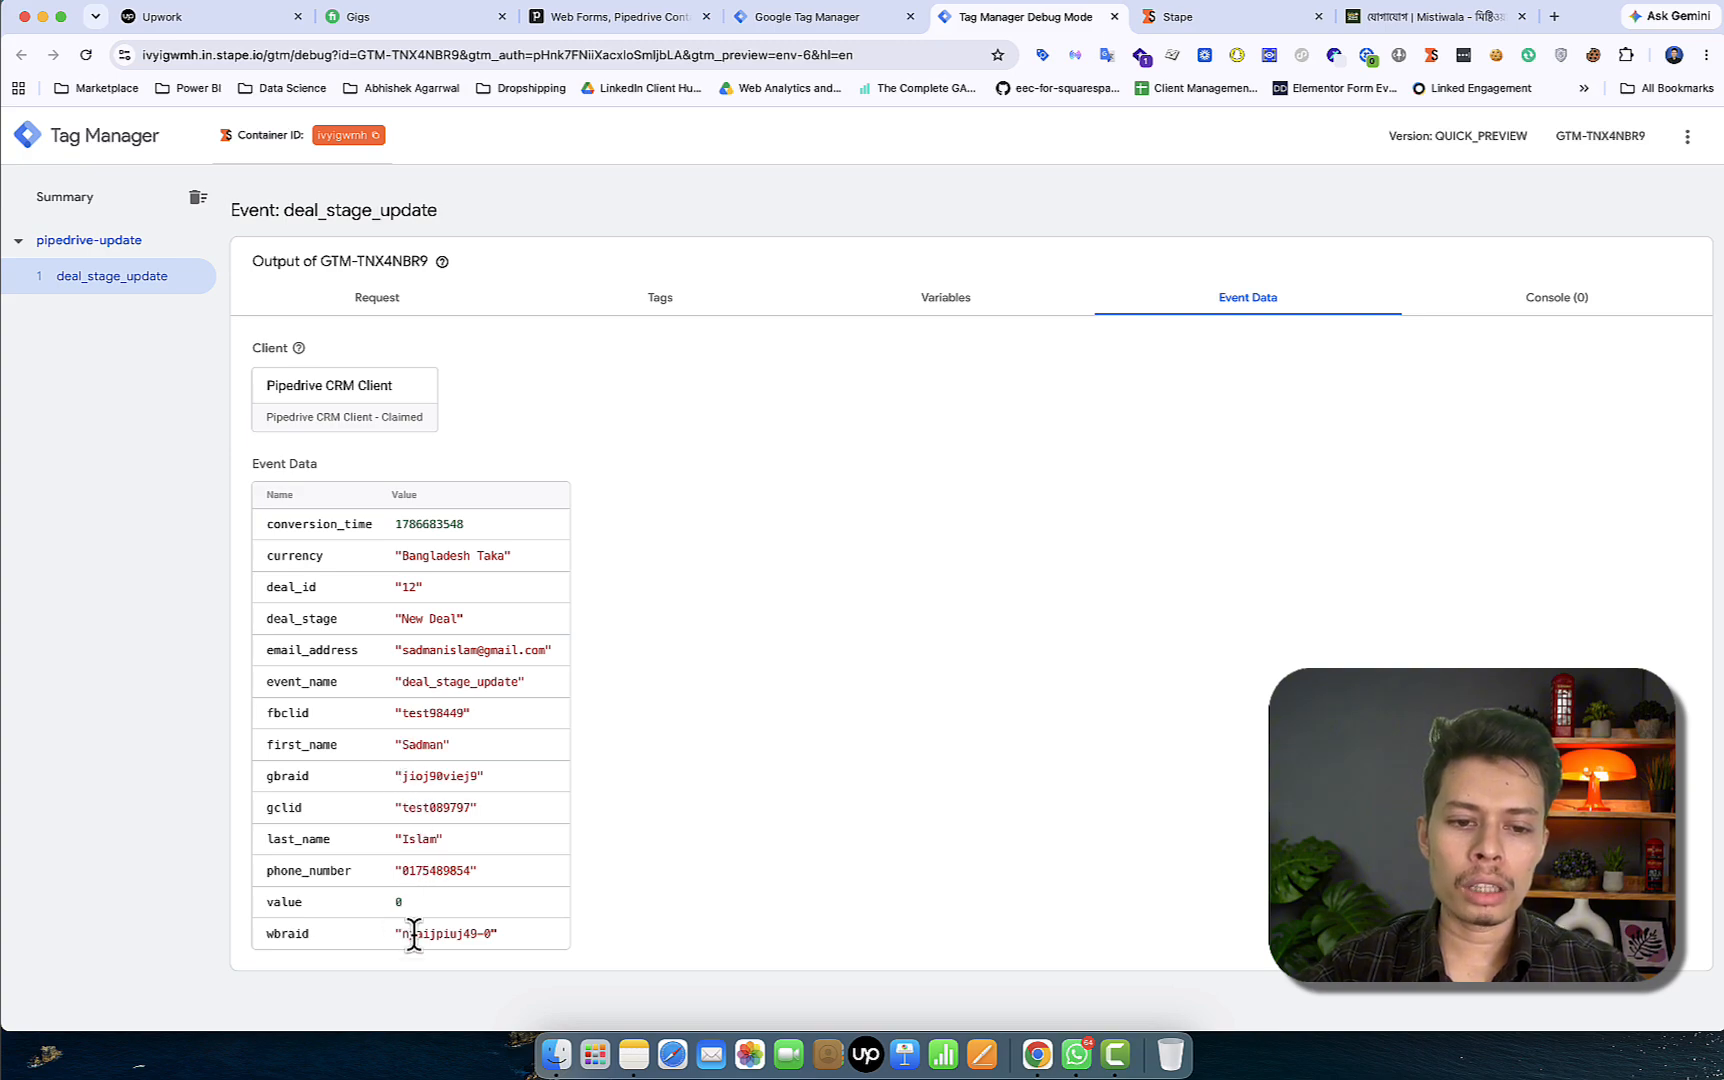
Review the New Deal event's variables, including conversion_time, in the zoomed-out server preview
double_click(433, 524)
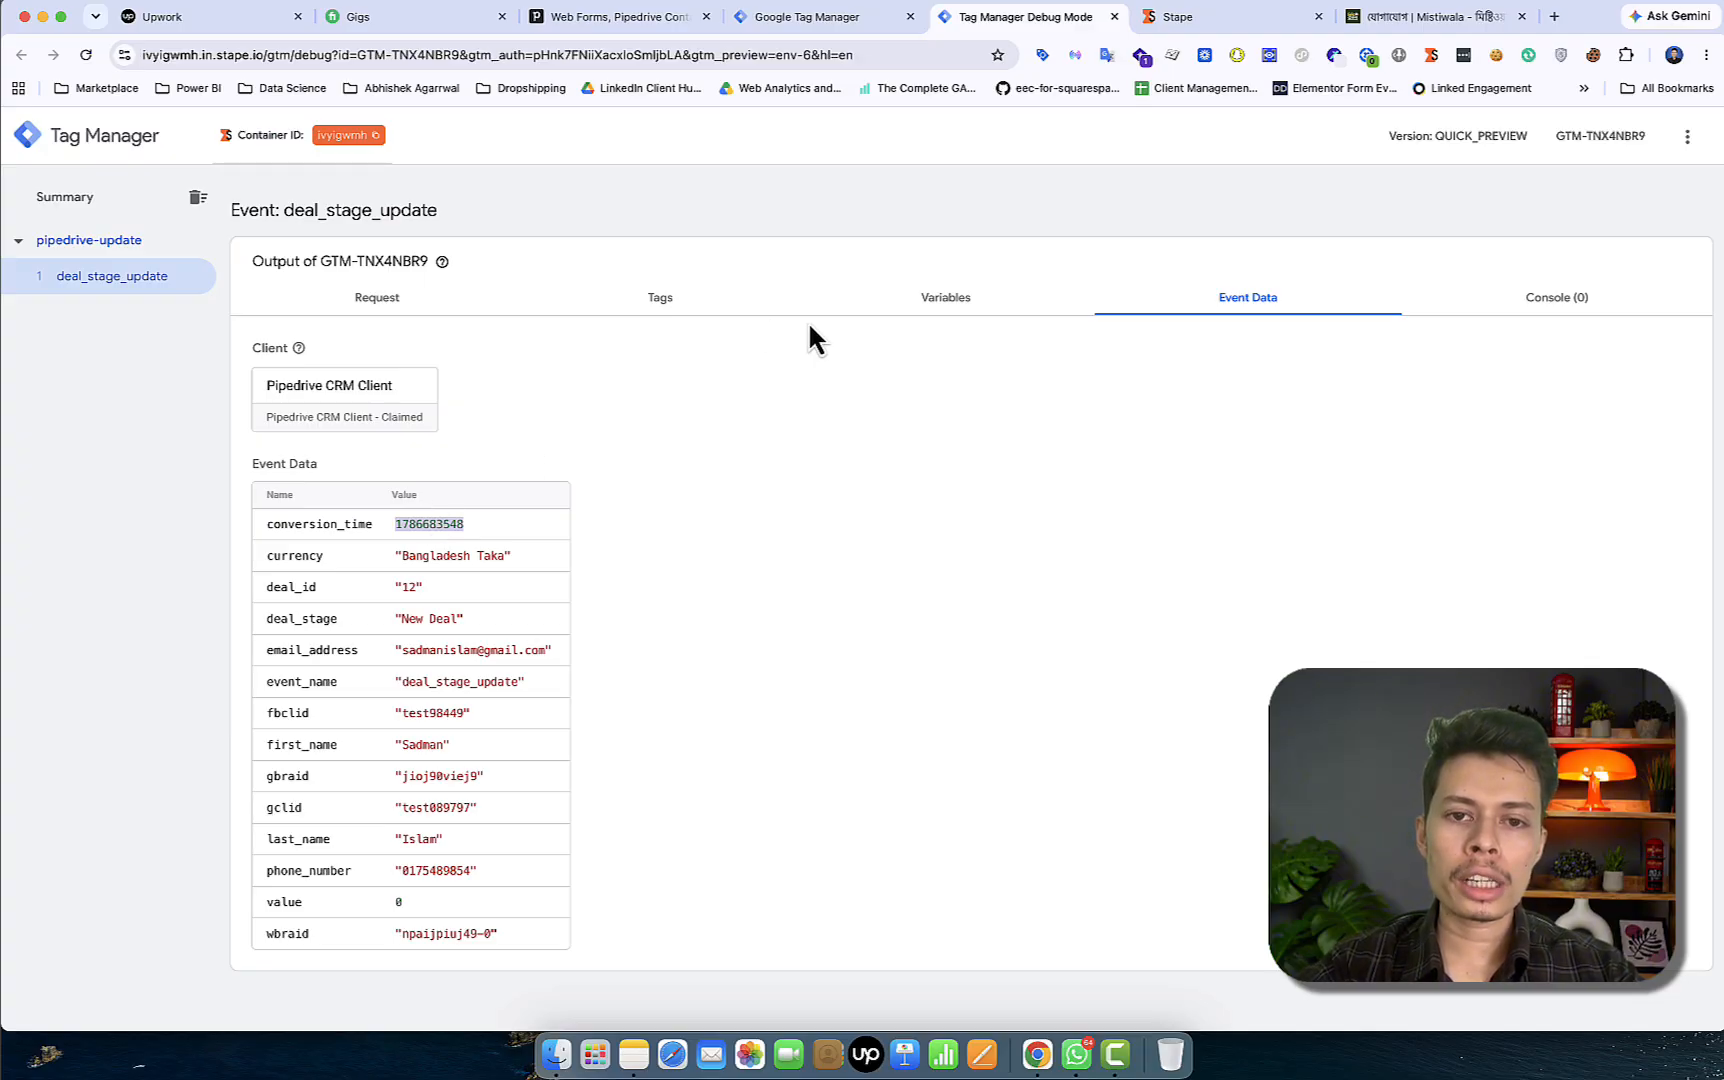
click(945, 300)
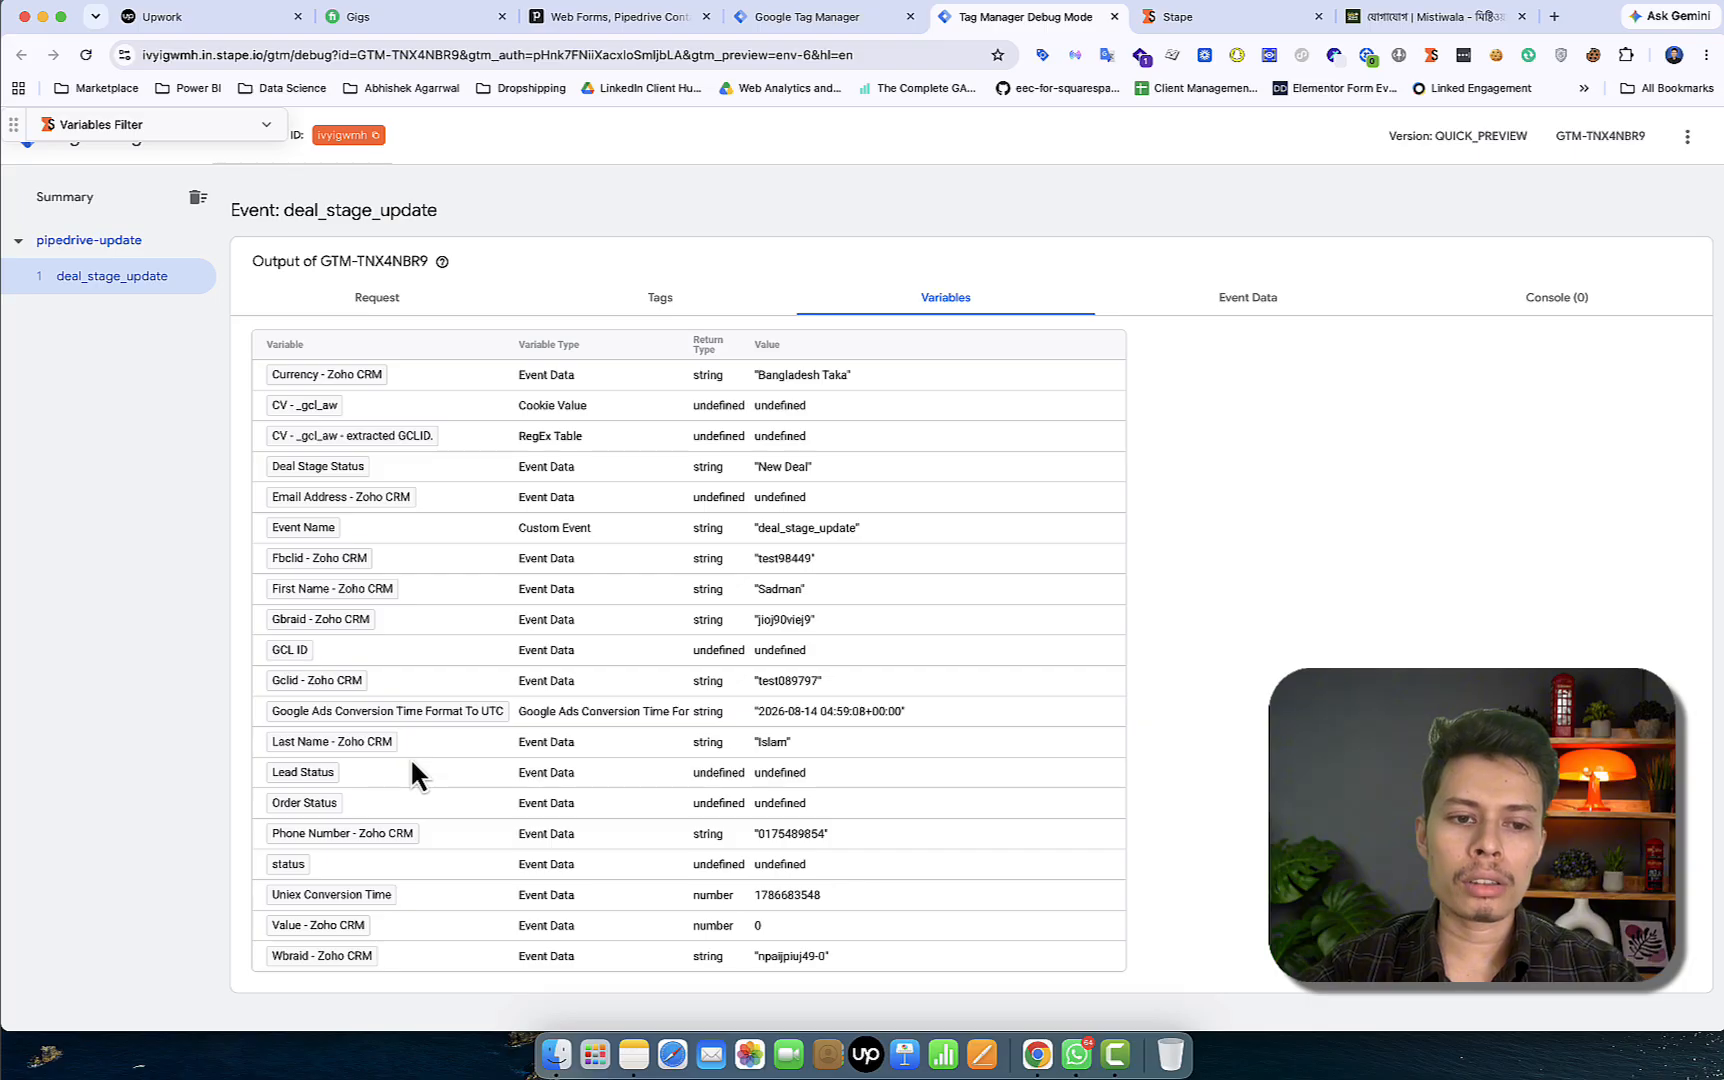
scroll(409, 757, up, 5)
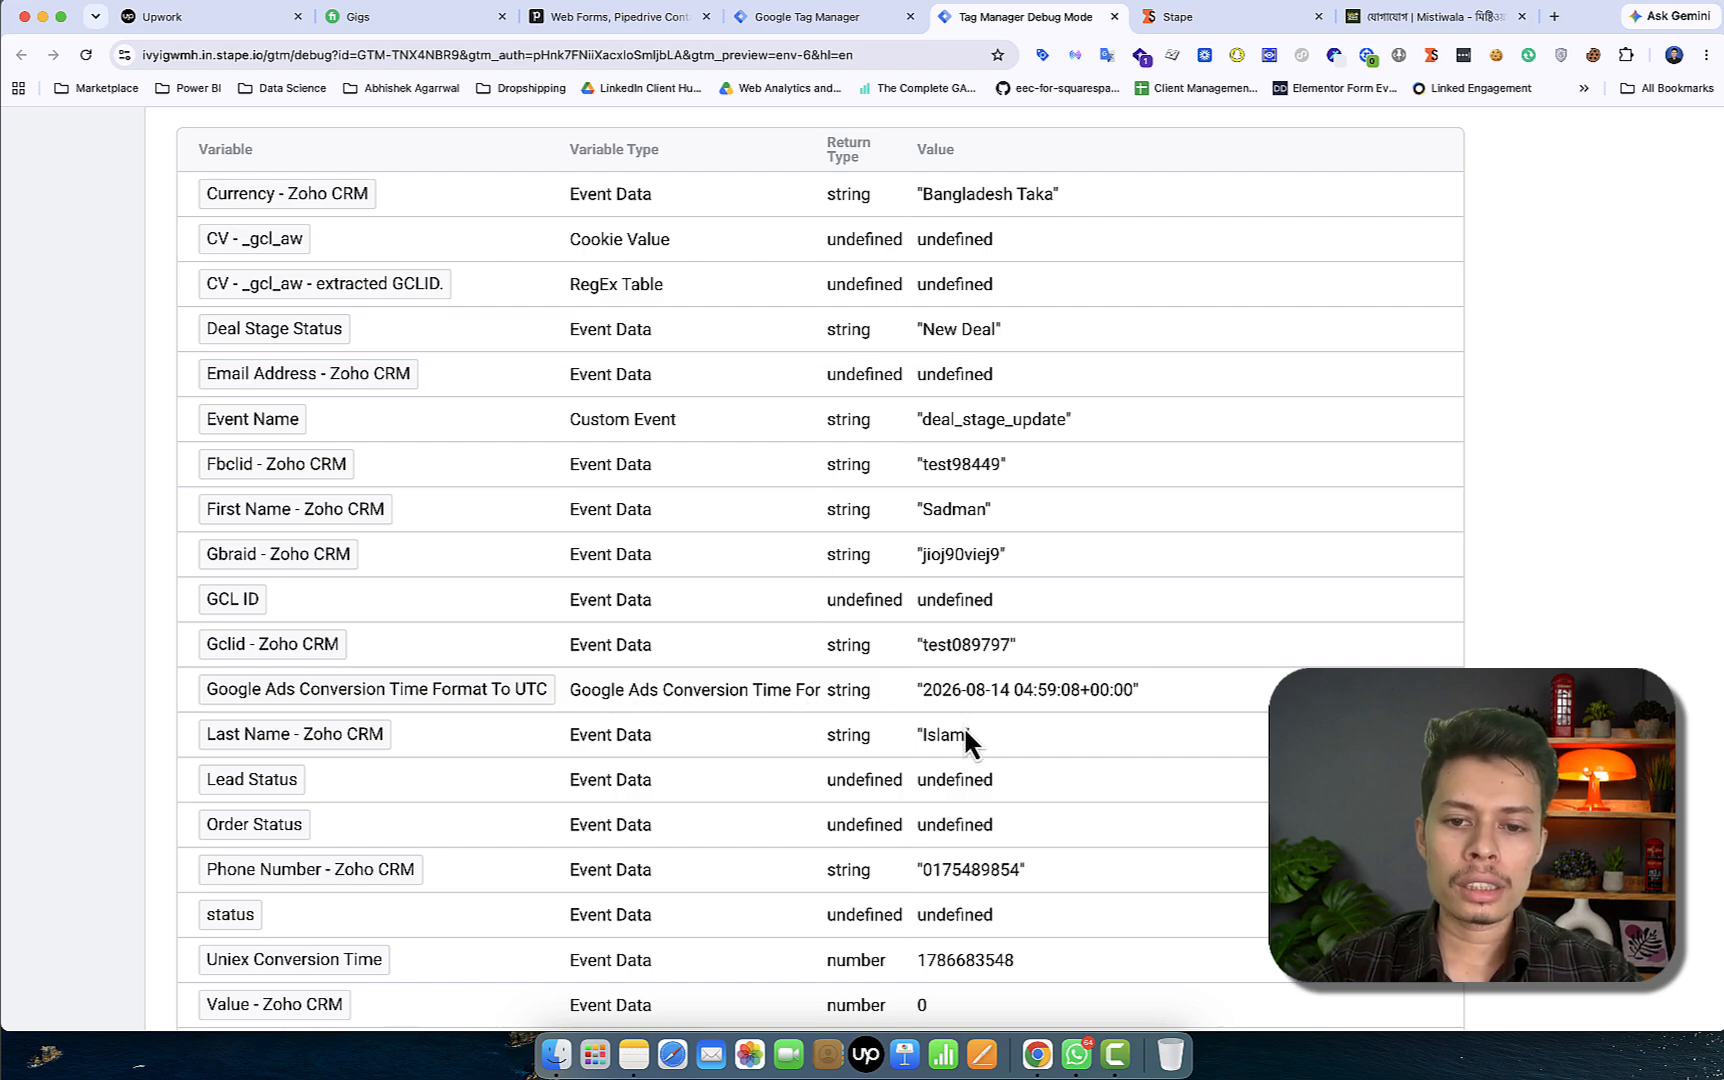
key(cmd+minus)
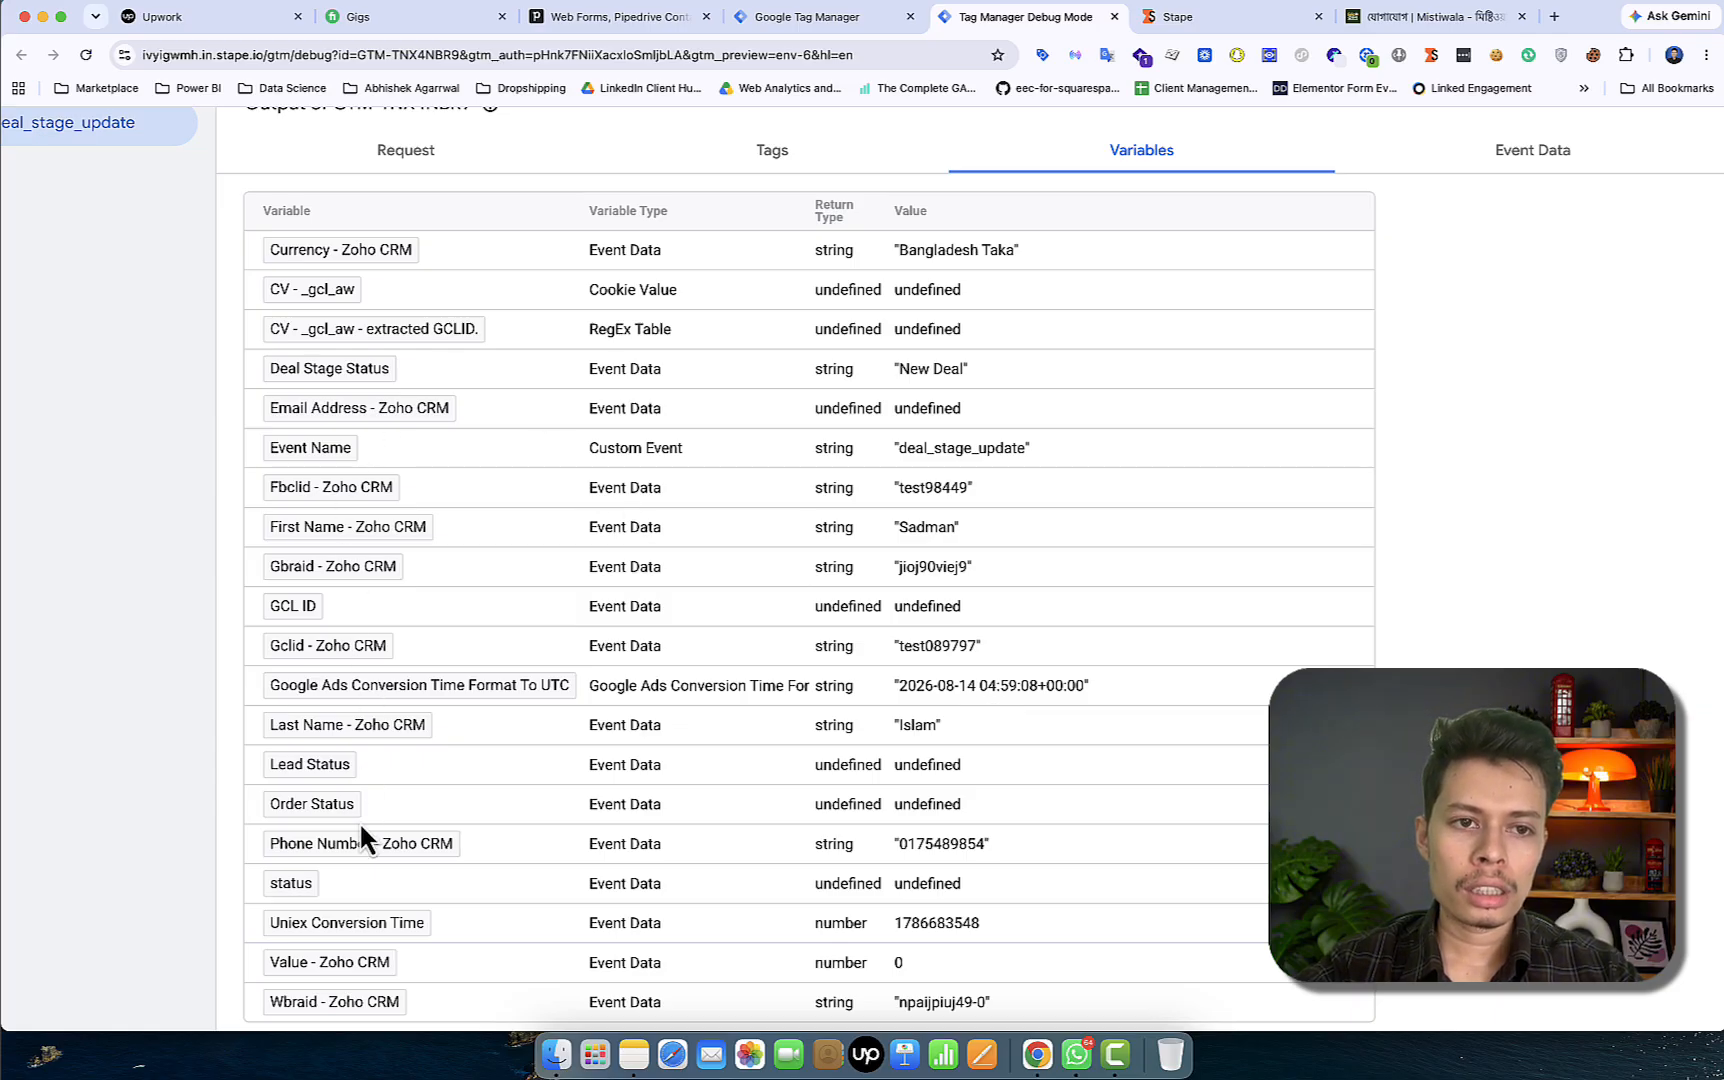
scroll(361, 827, down, 2)
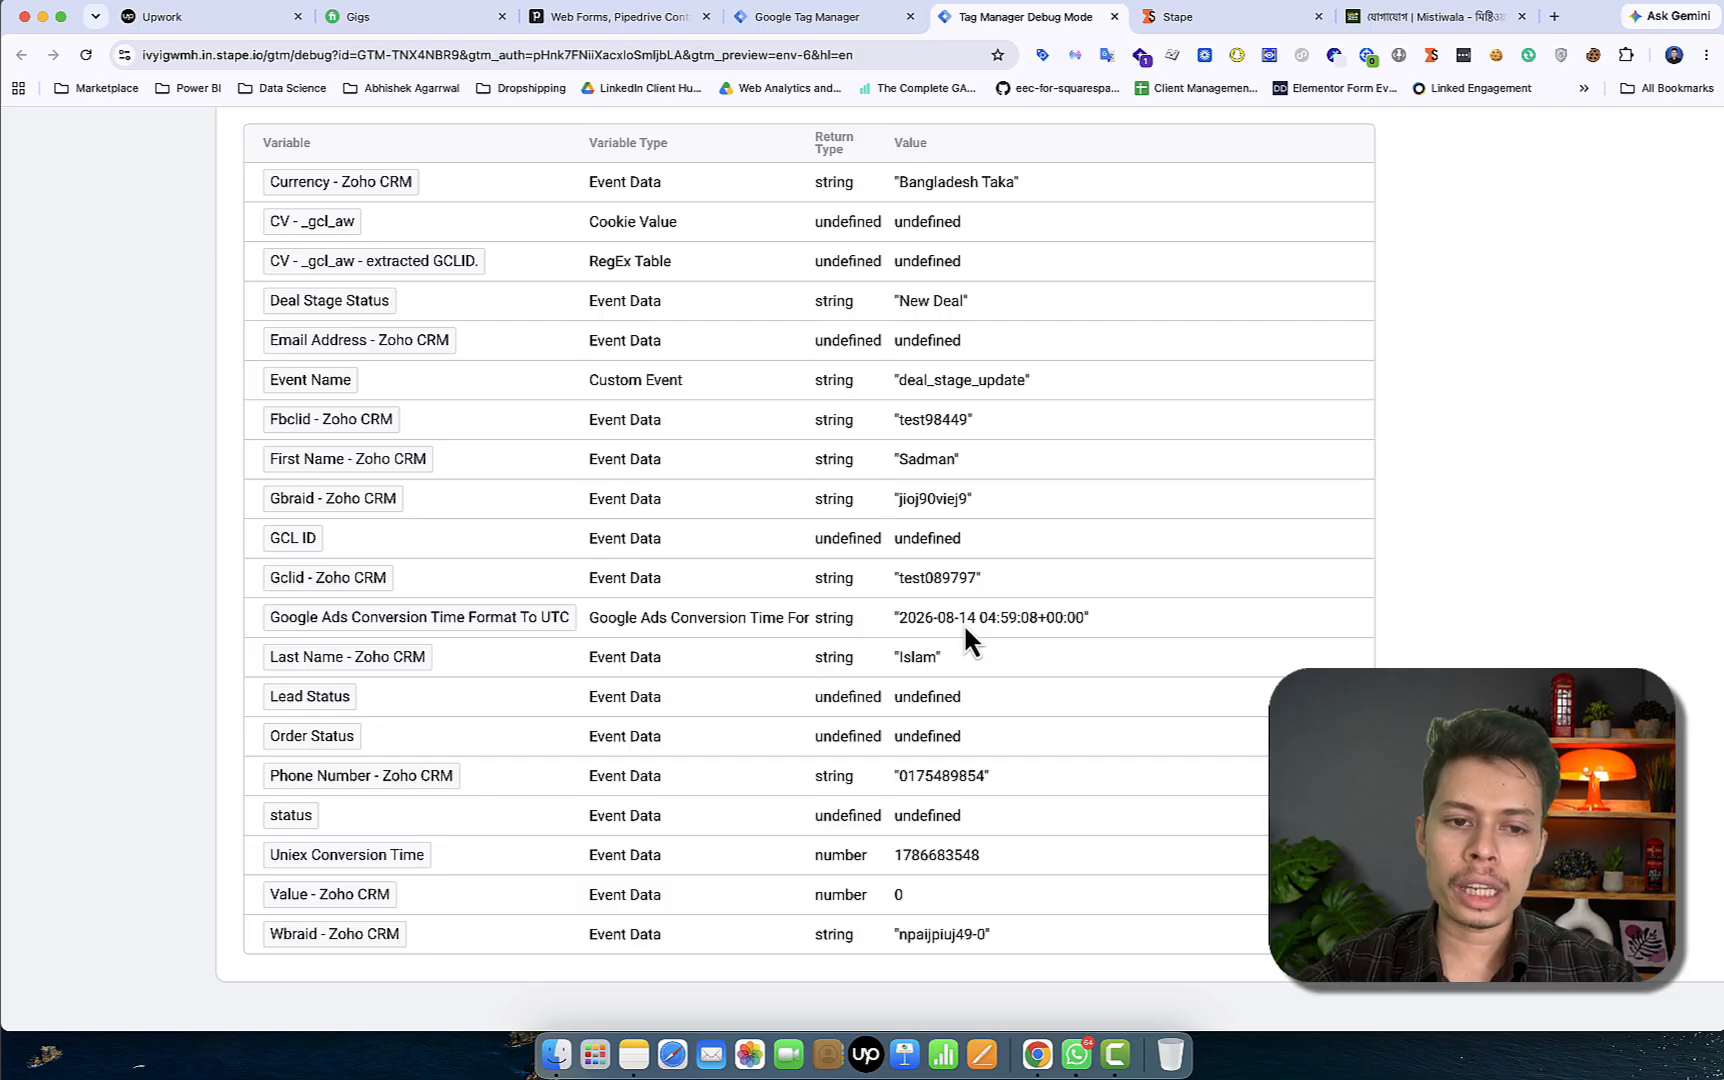
scroll(956, 646, down, 3)
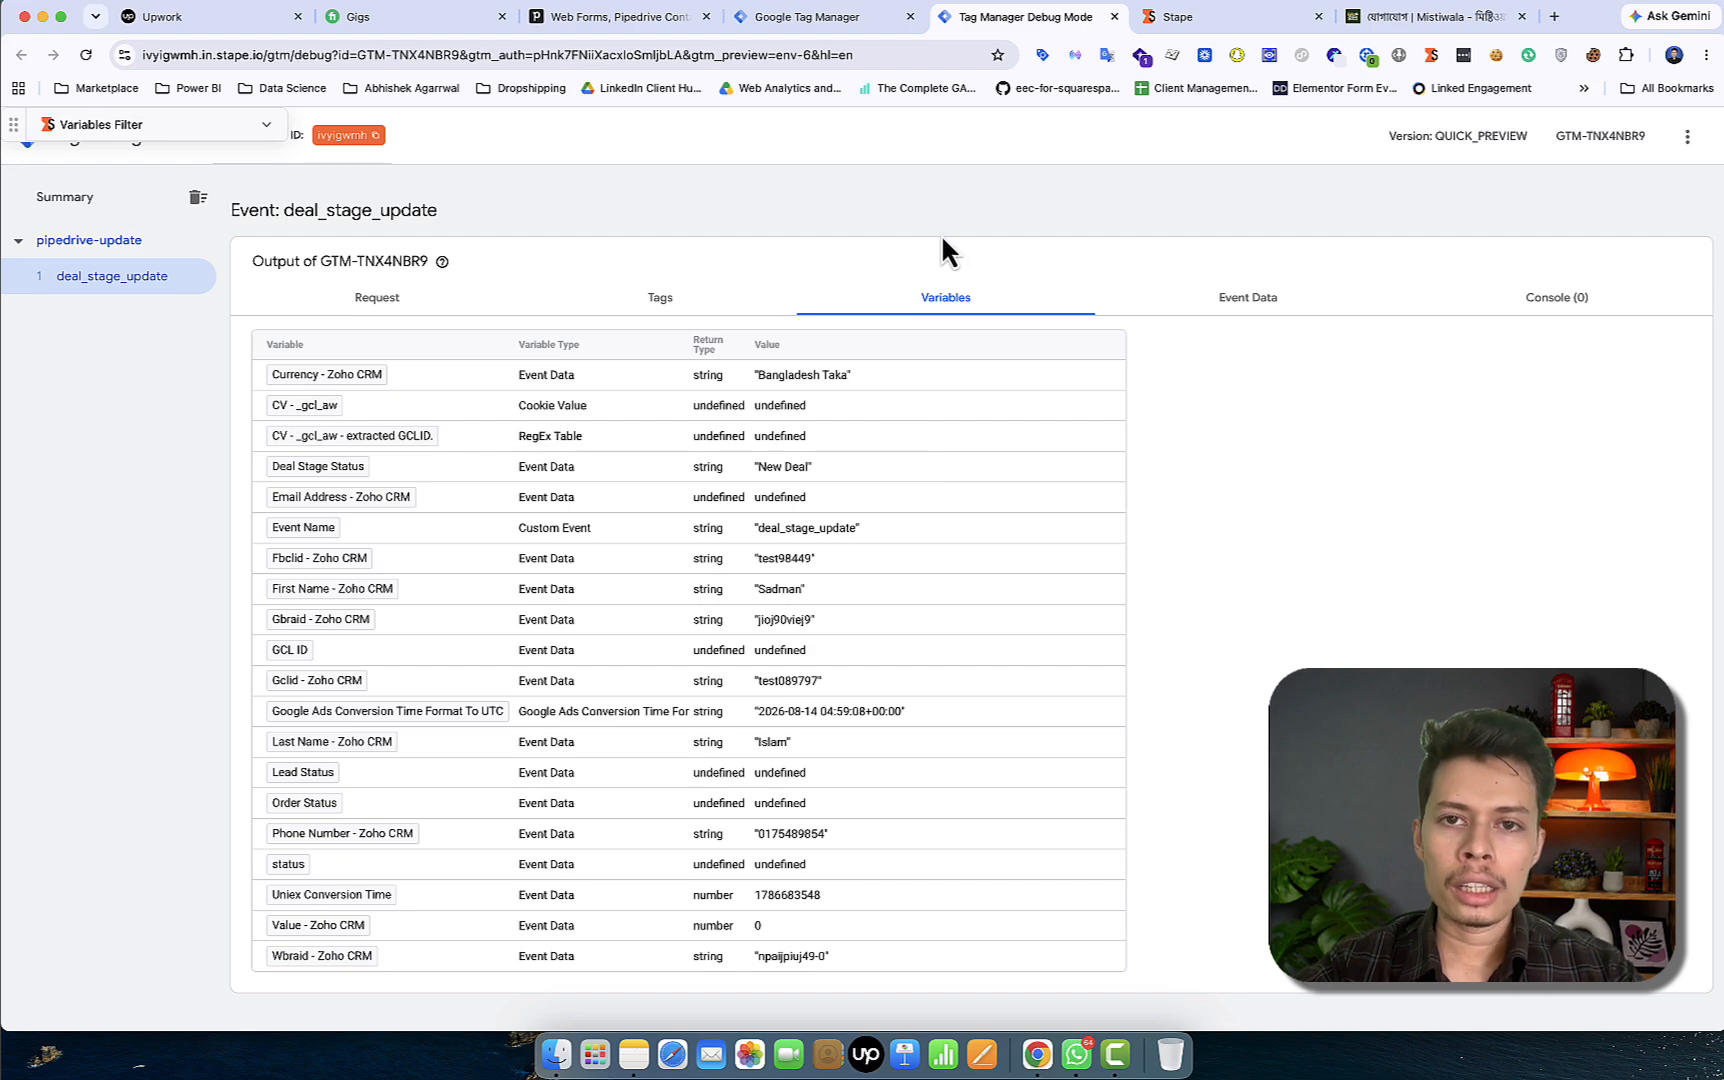
click(611, 18)
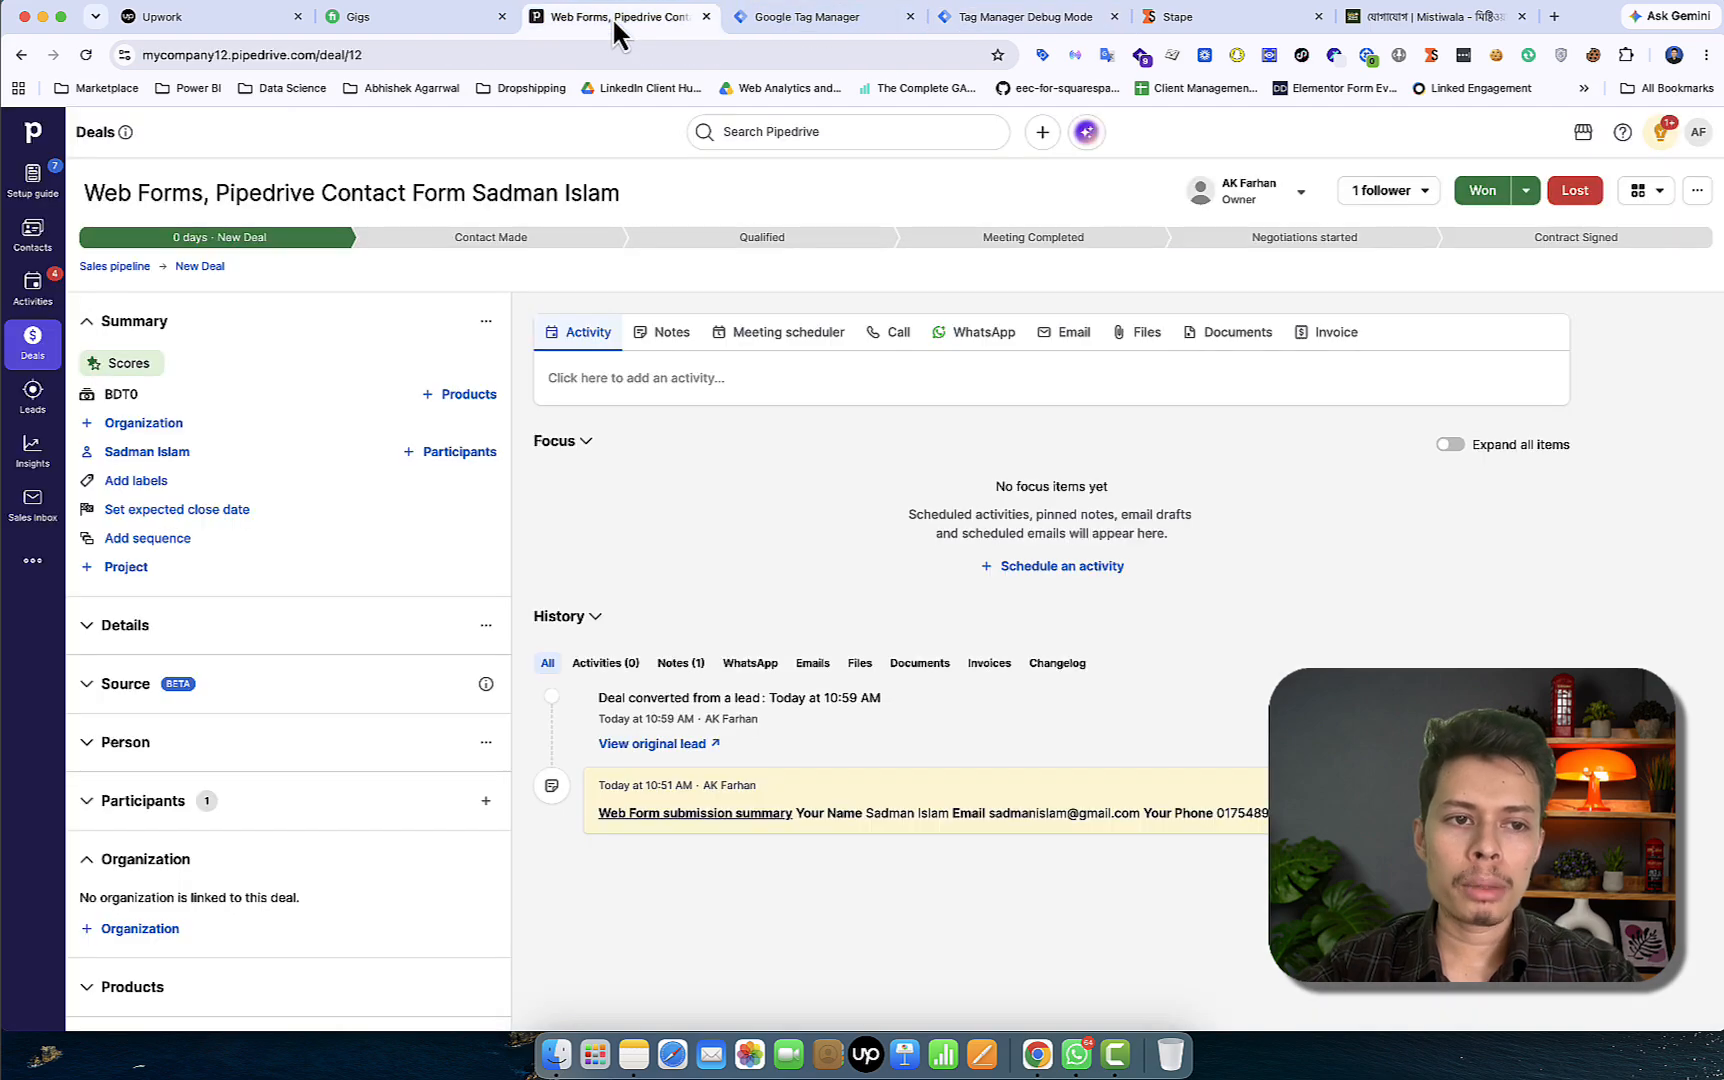
Open the web-form contact's New Deal card and expand Details showing gclid, fbclid, wbraid and gbraid
click(33, 365)
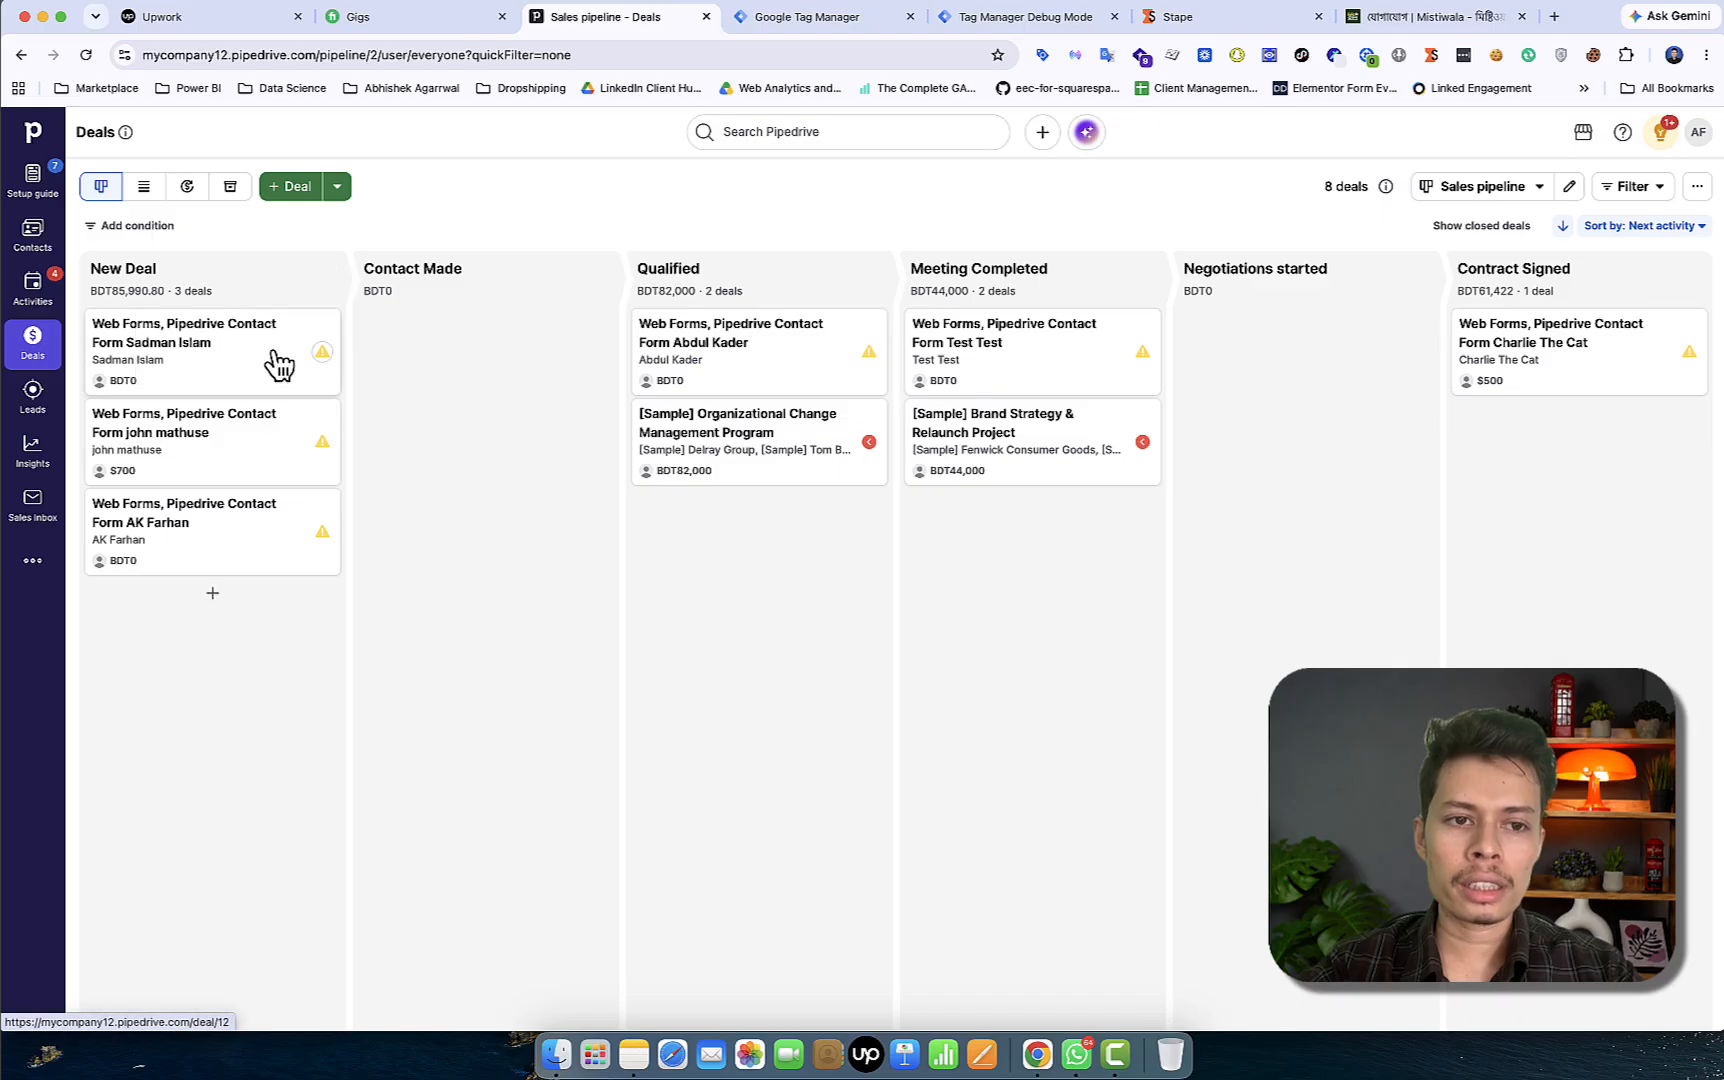
click(226, 345)
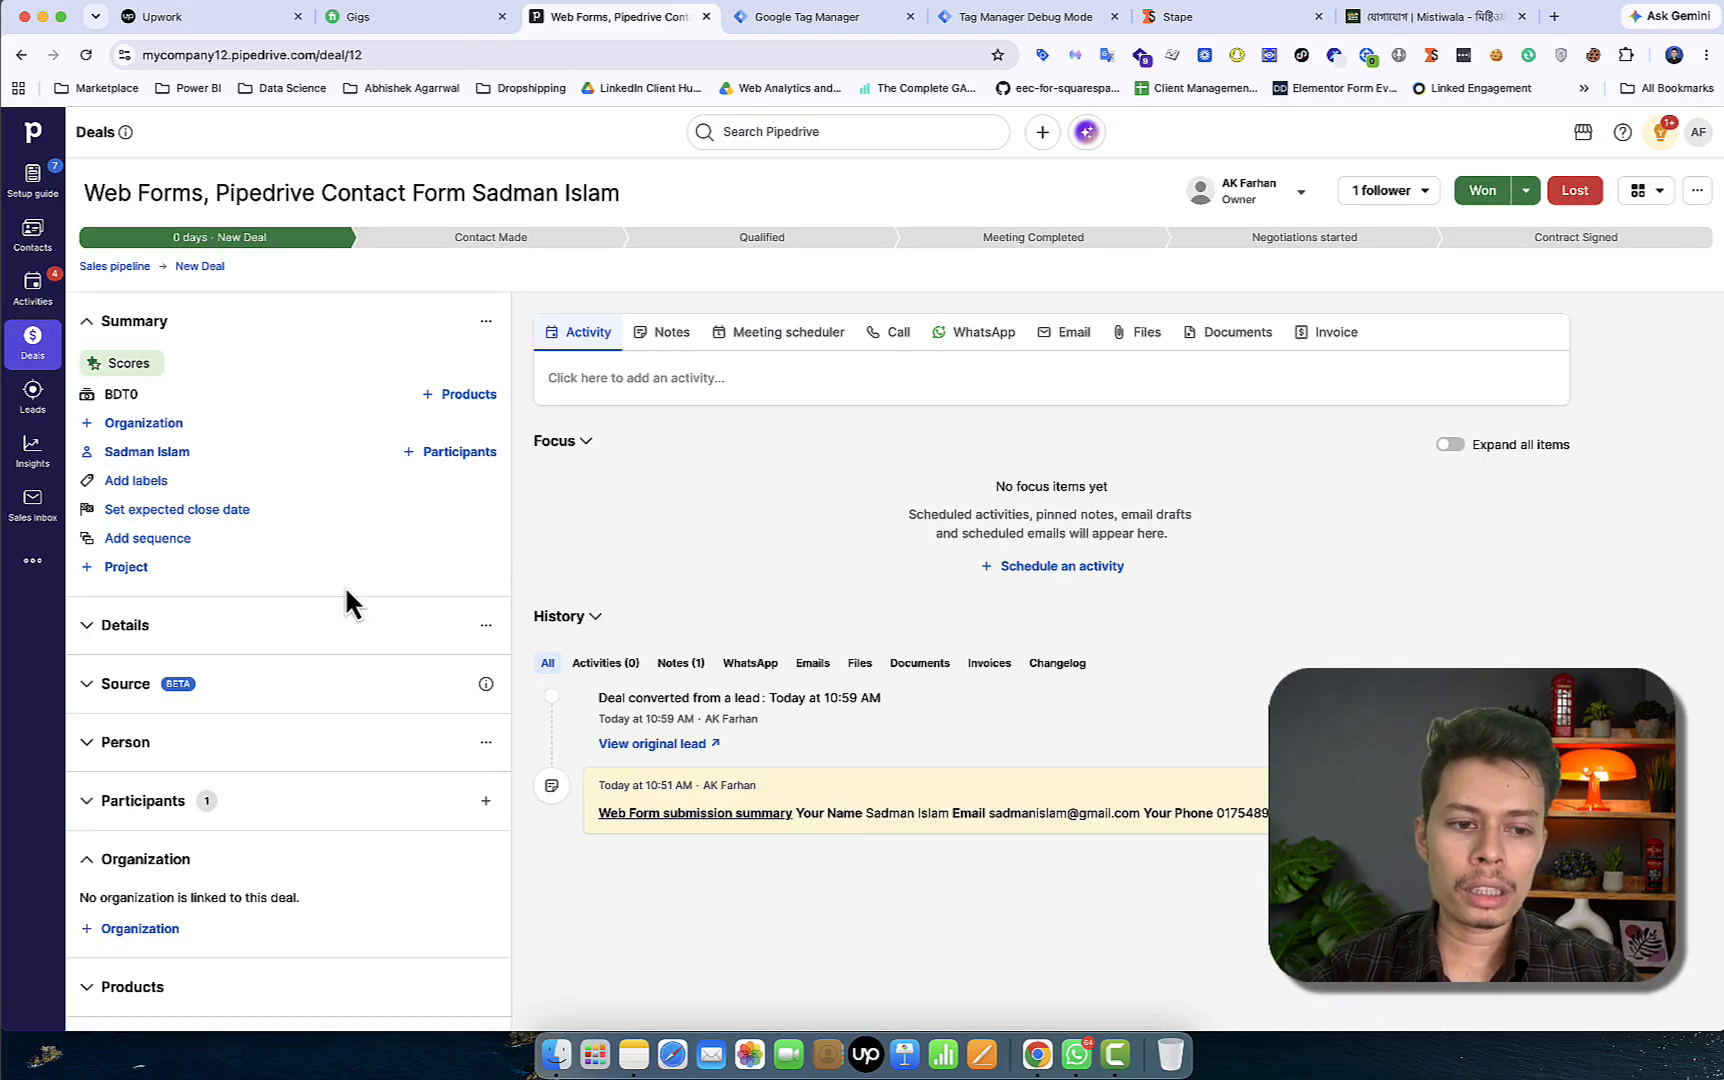
scroll(346, 600, down, 3)
scroll(275, 650, up, 5)
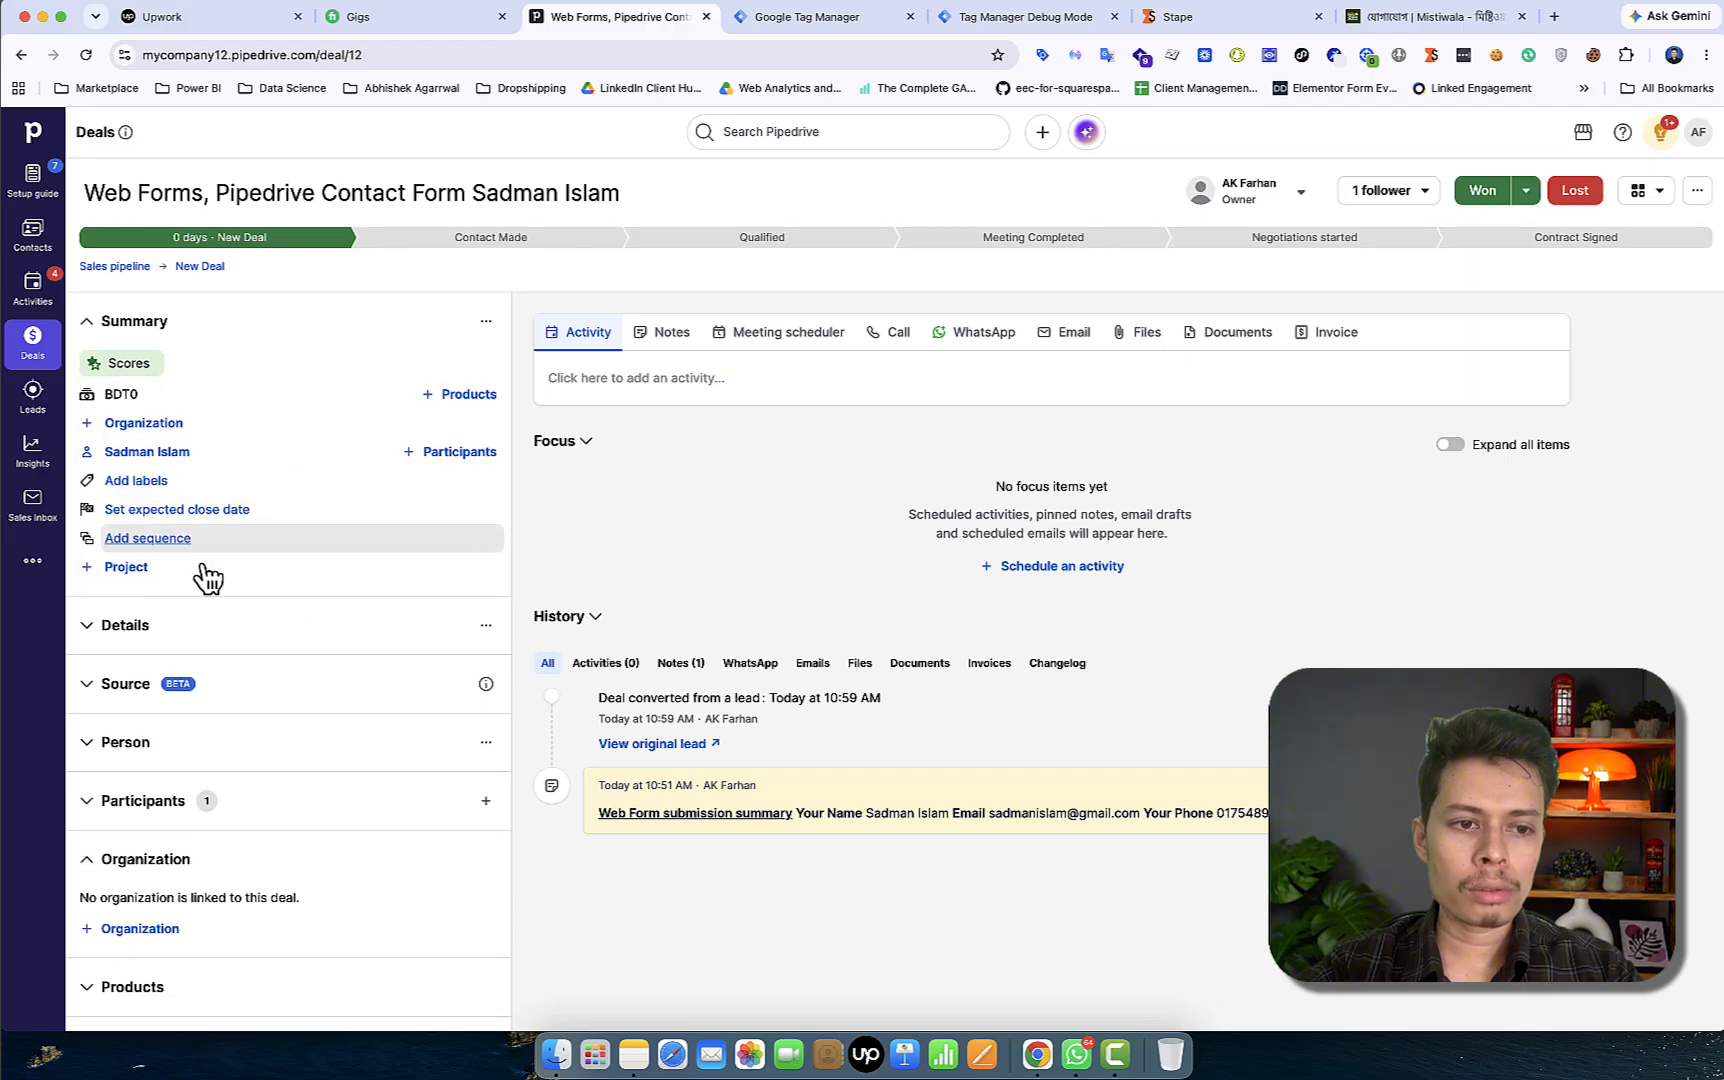
click(108, 630)
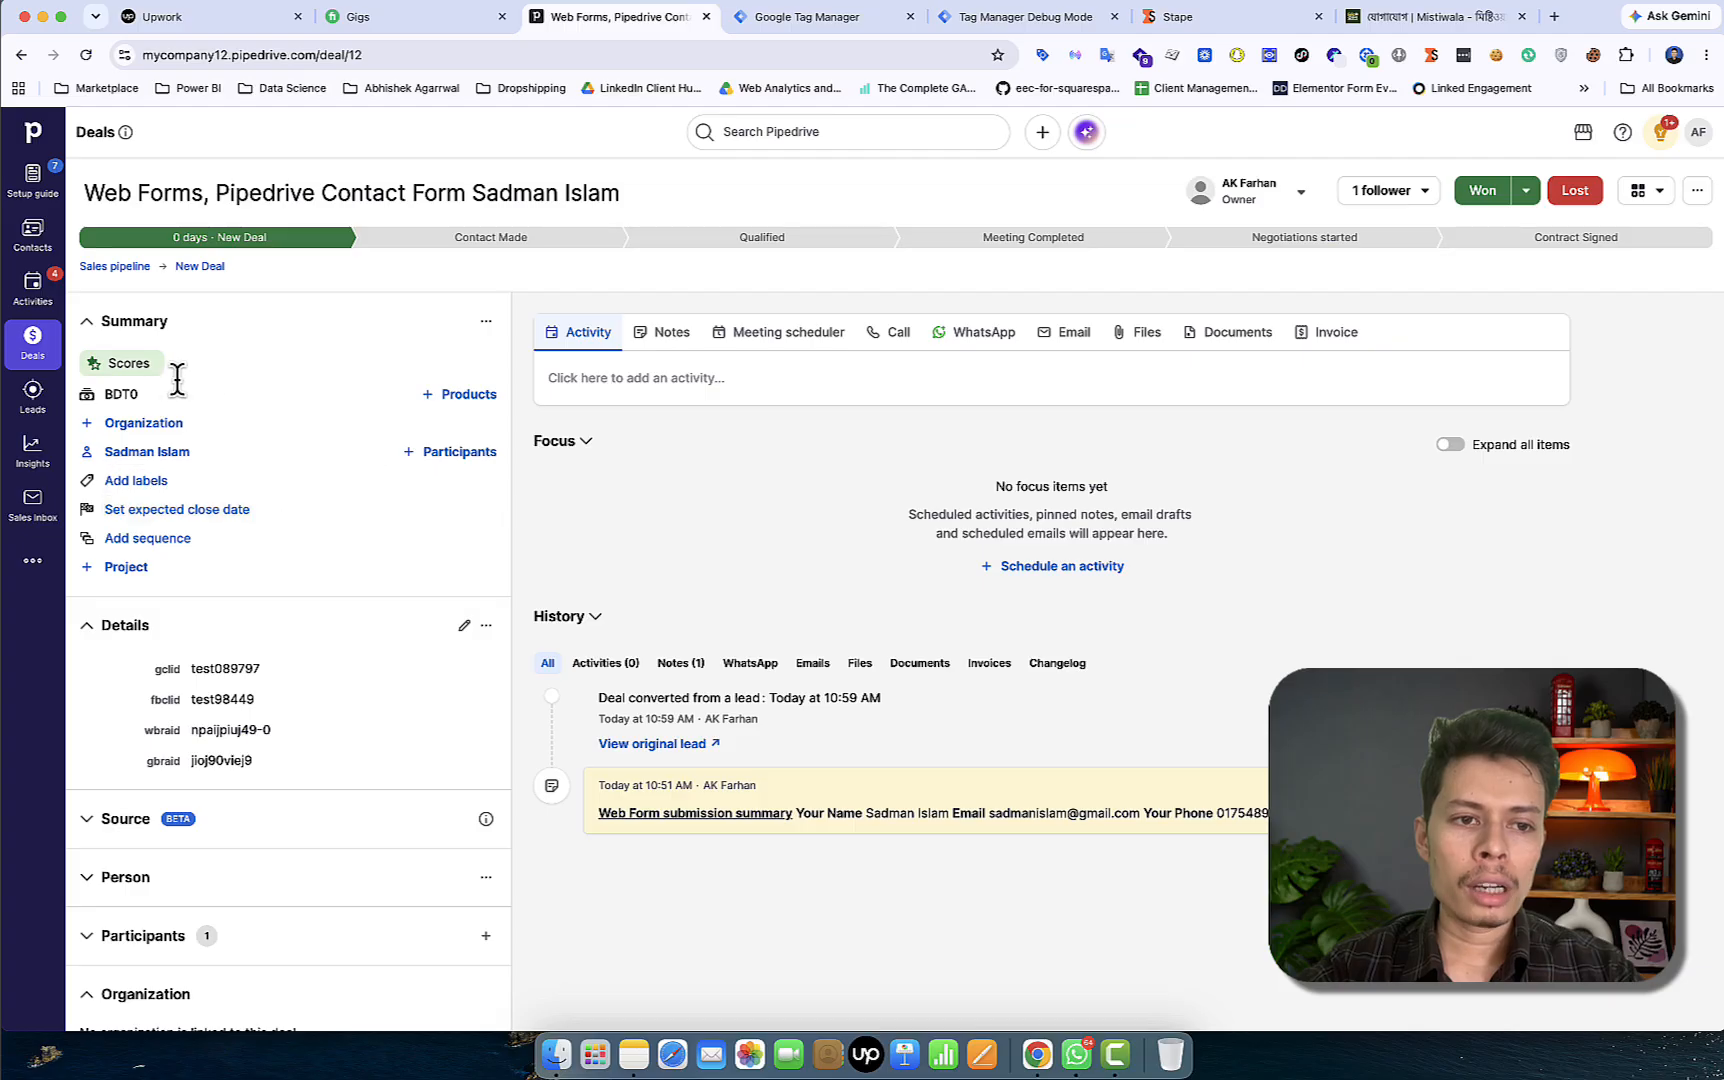
Set the deal value to 800 and its currency to US Dollar (USD)
click(397, 395)
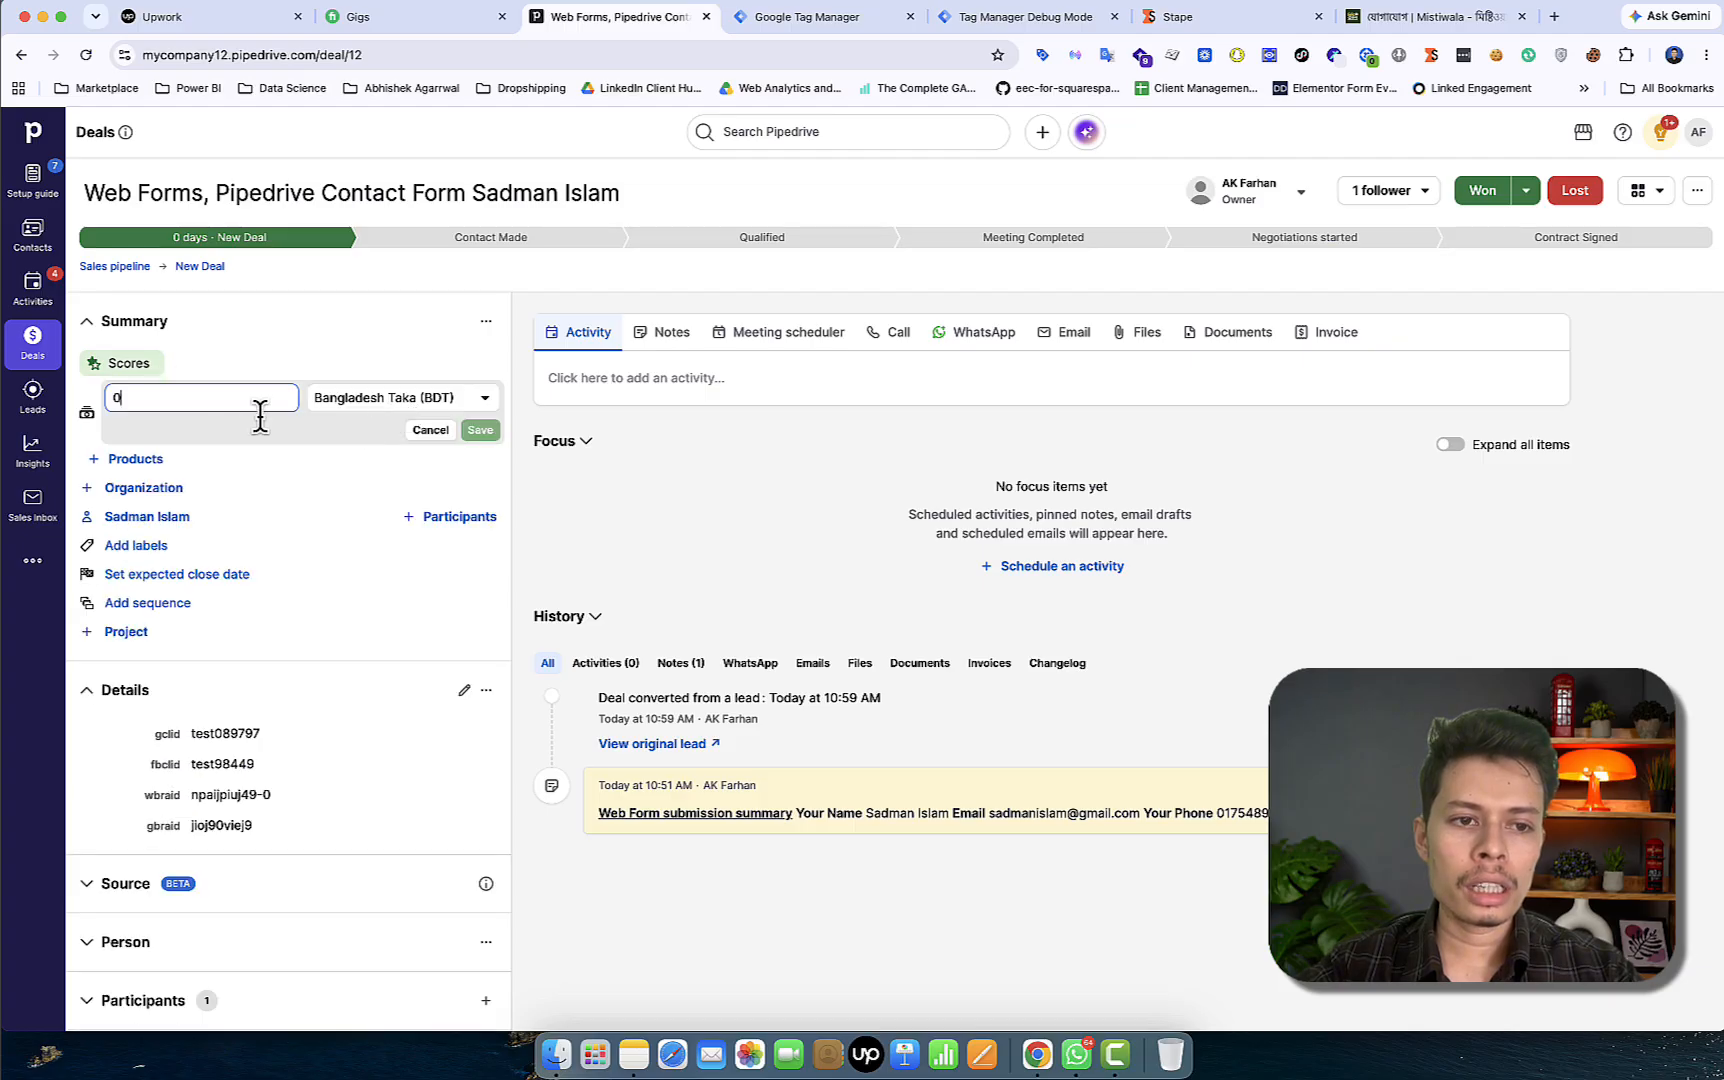
key(BackSpace)
text(800)
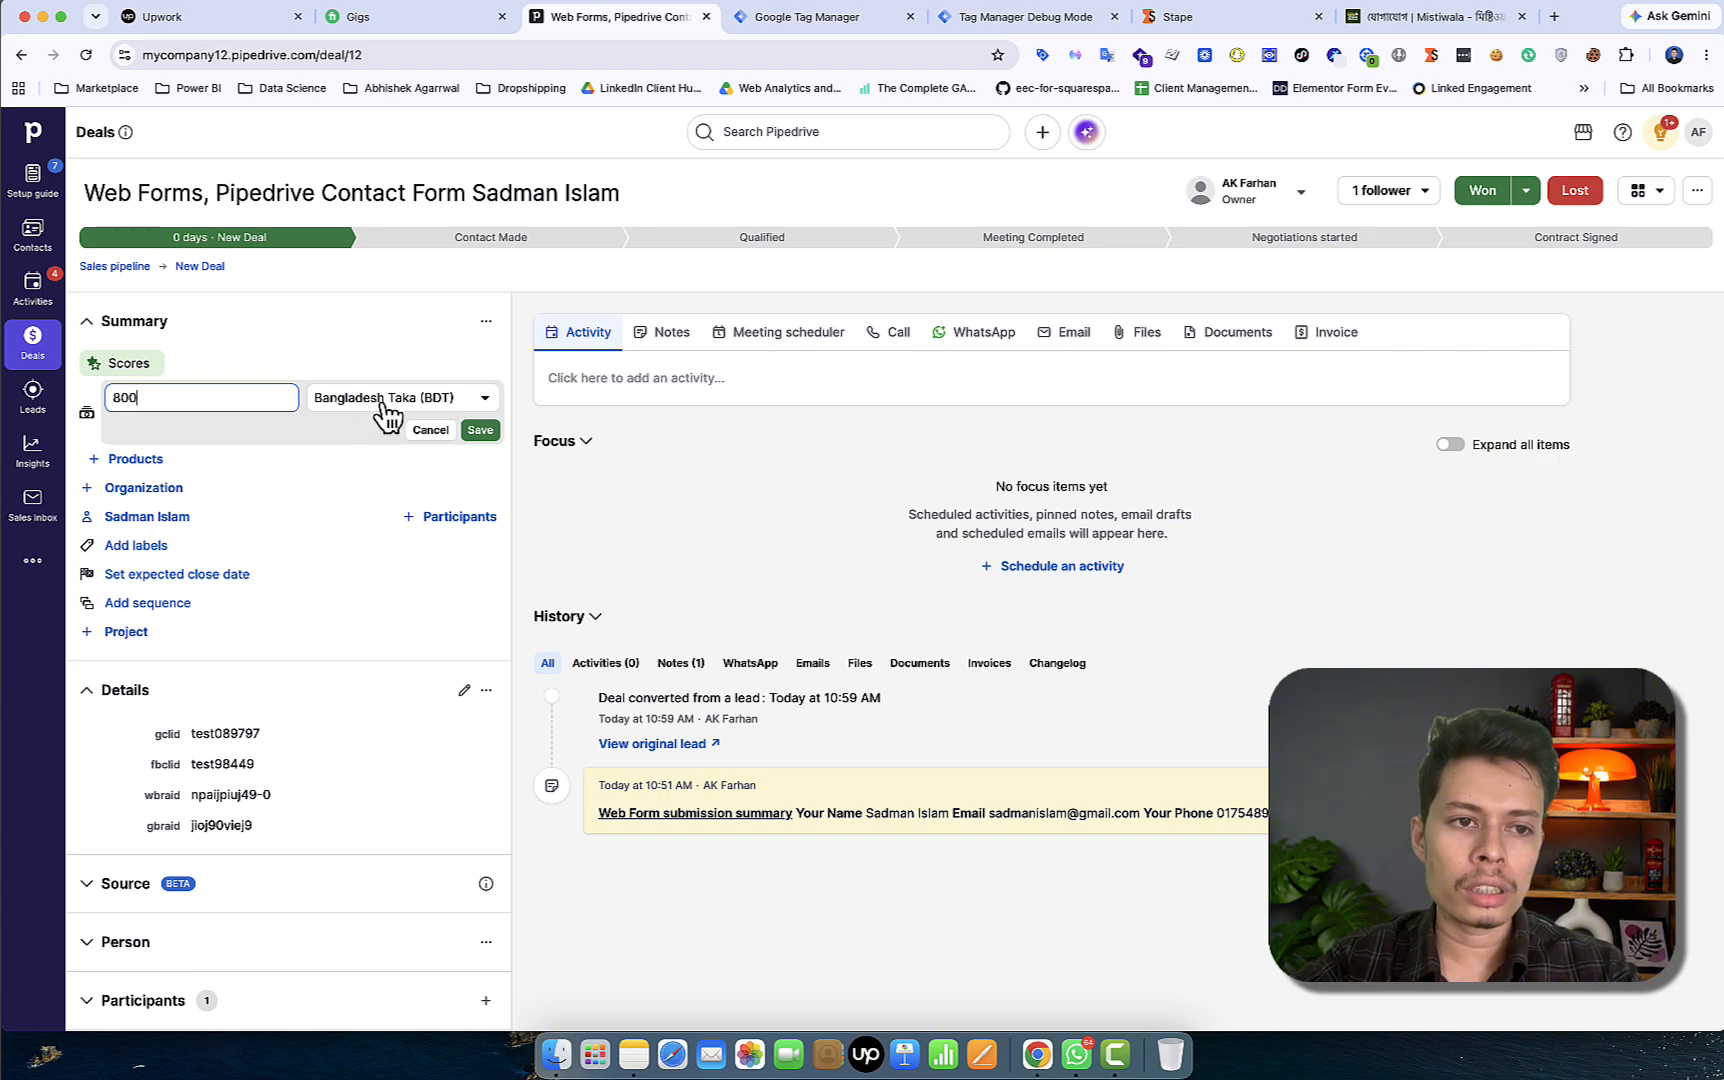
click(481, 434)
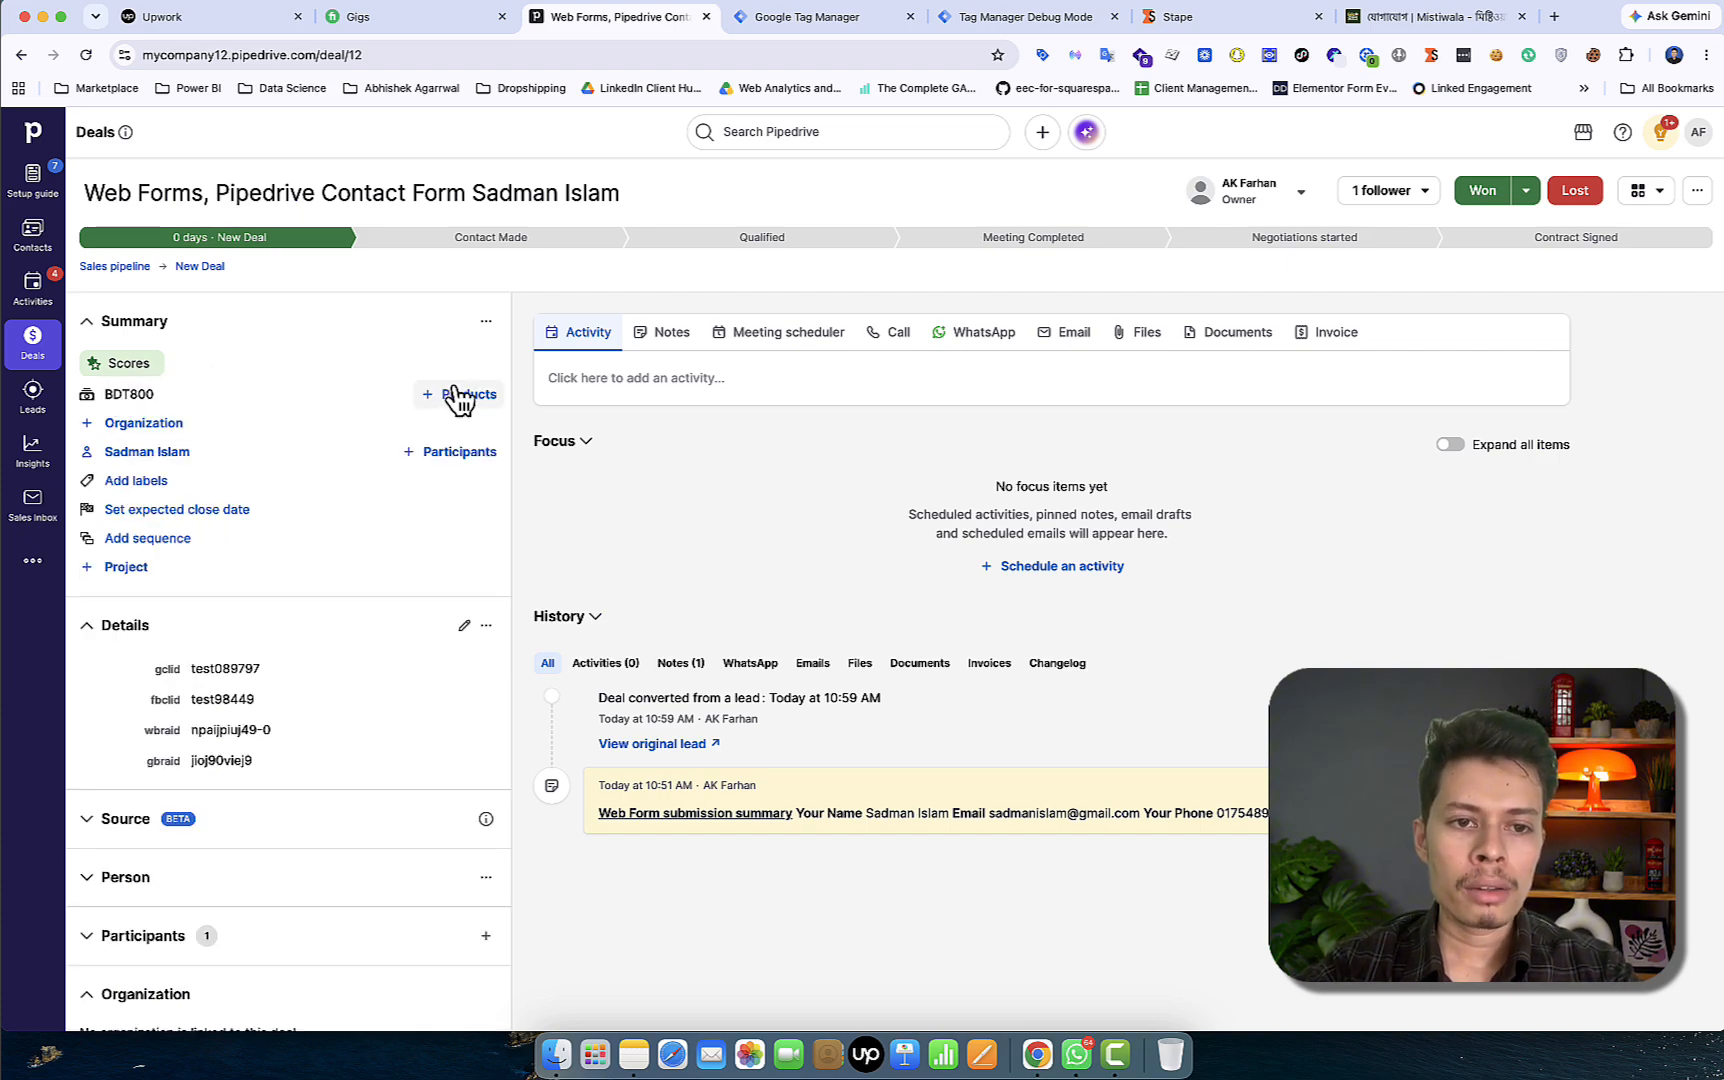
click(398, 397)
click(480, 400)
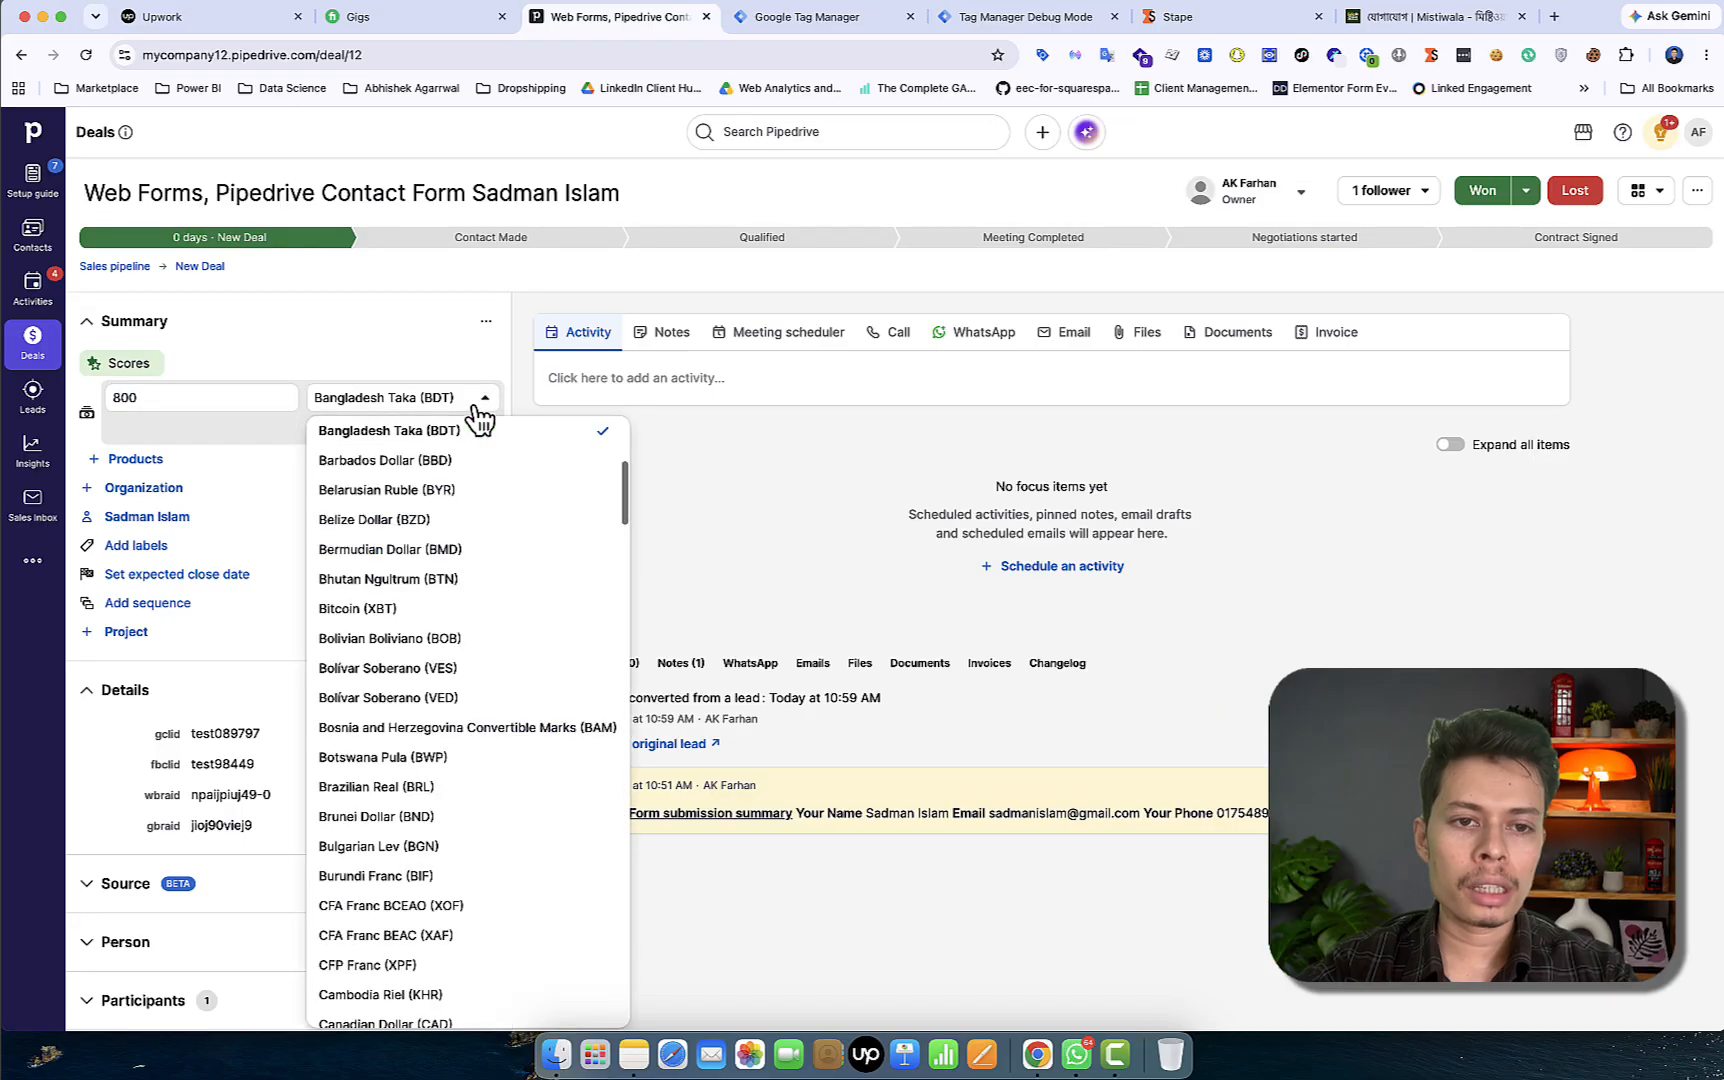
scroll(527, 689, down, 20)
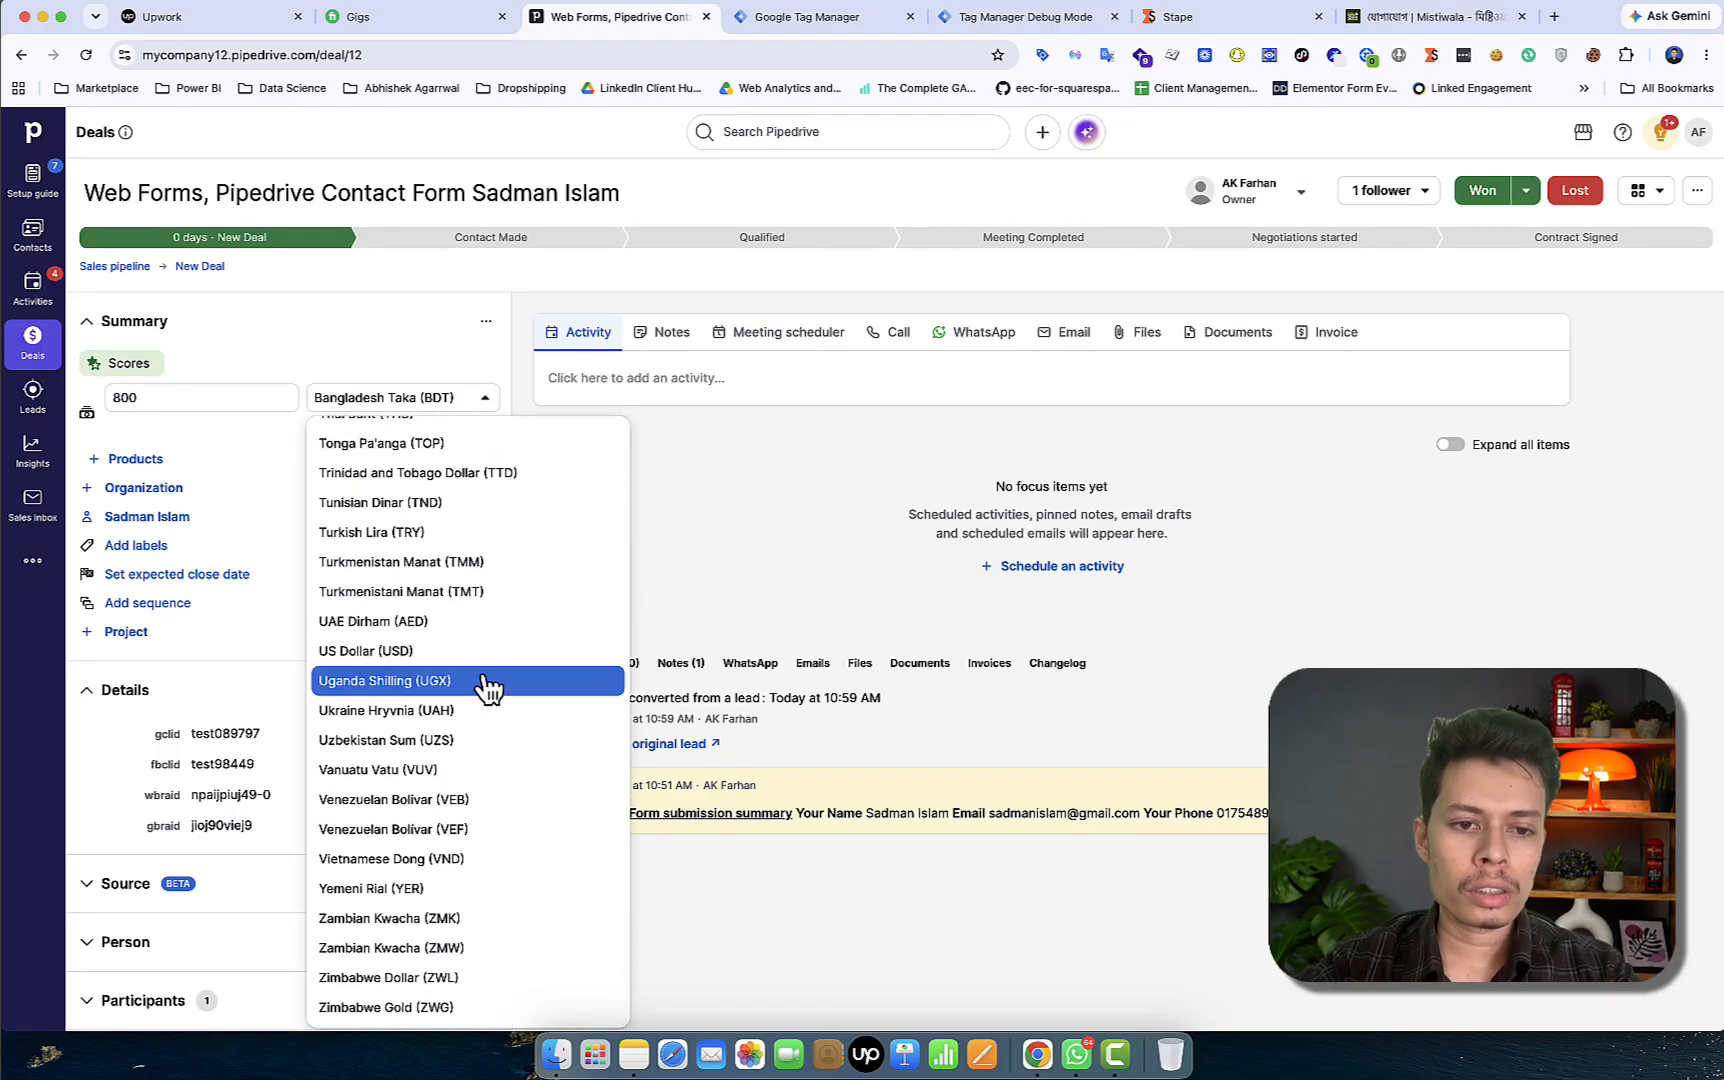
click(466, 651)
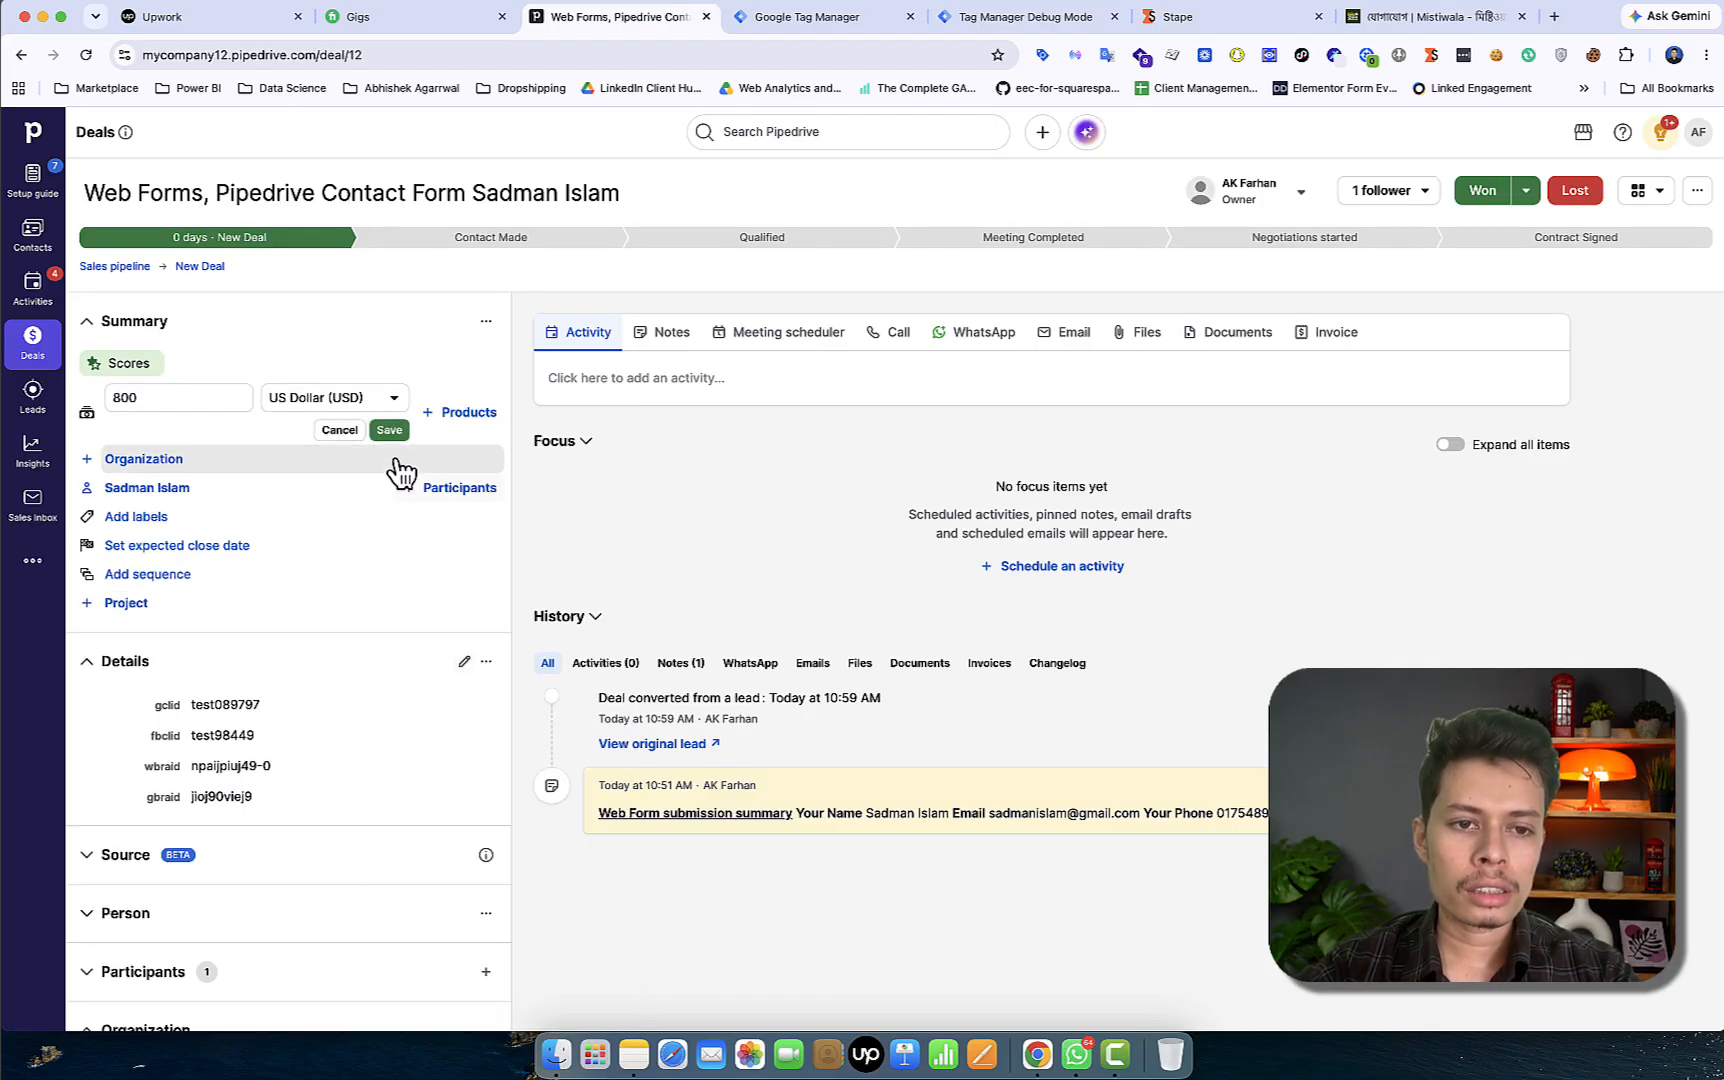
click(388, 432)
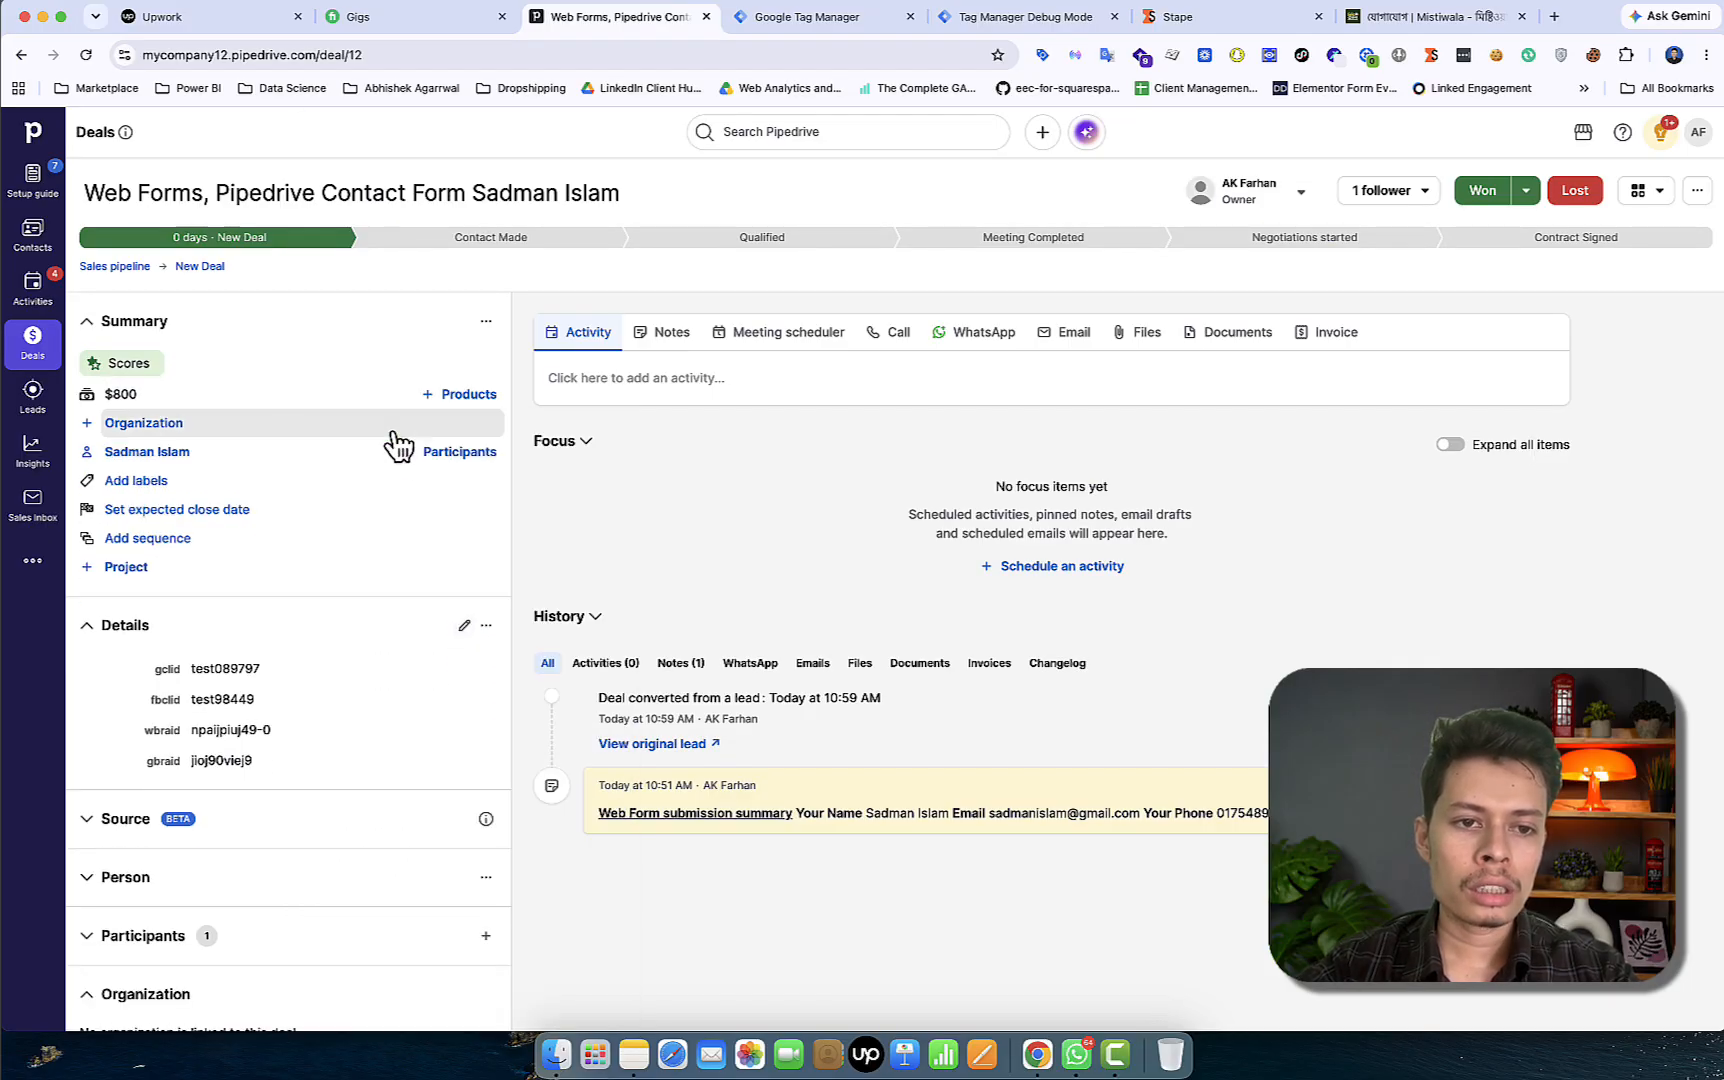
Drag the $800 web-form deal from New Deal into the Qualified stage on the deals board
click(166, 268)
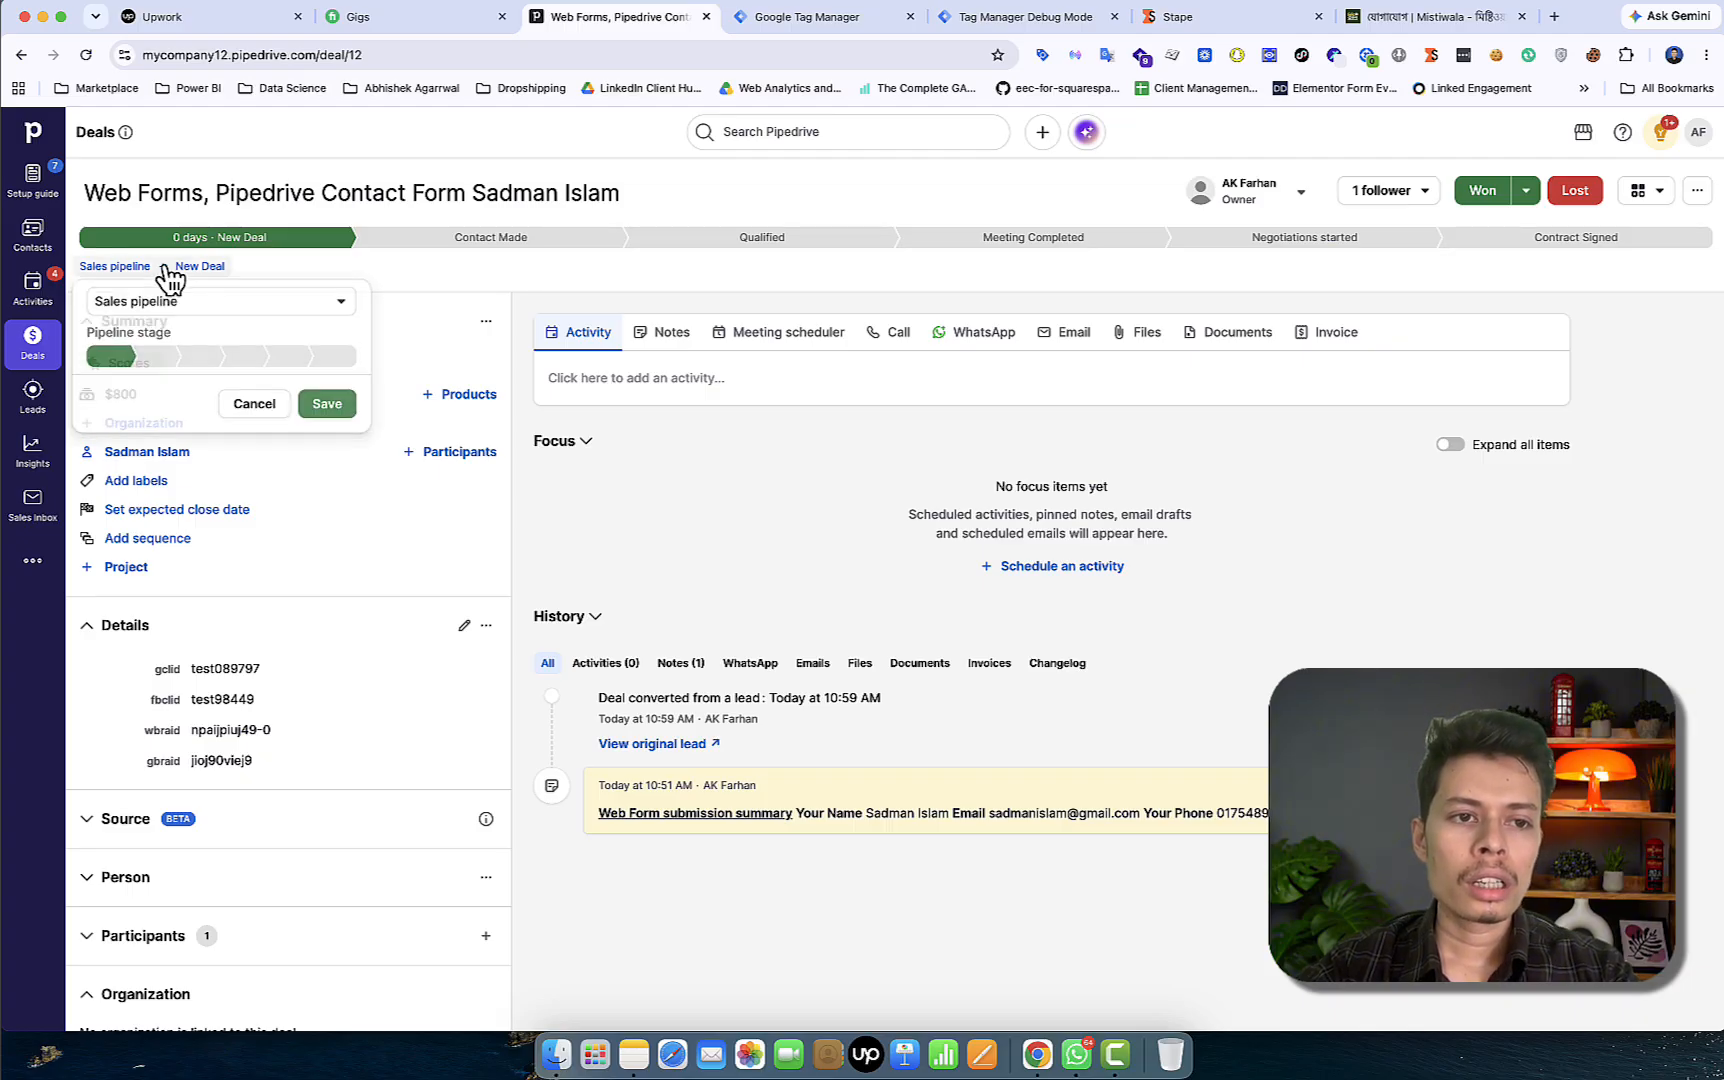
click(492, 281)
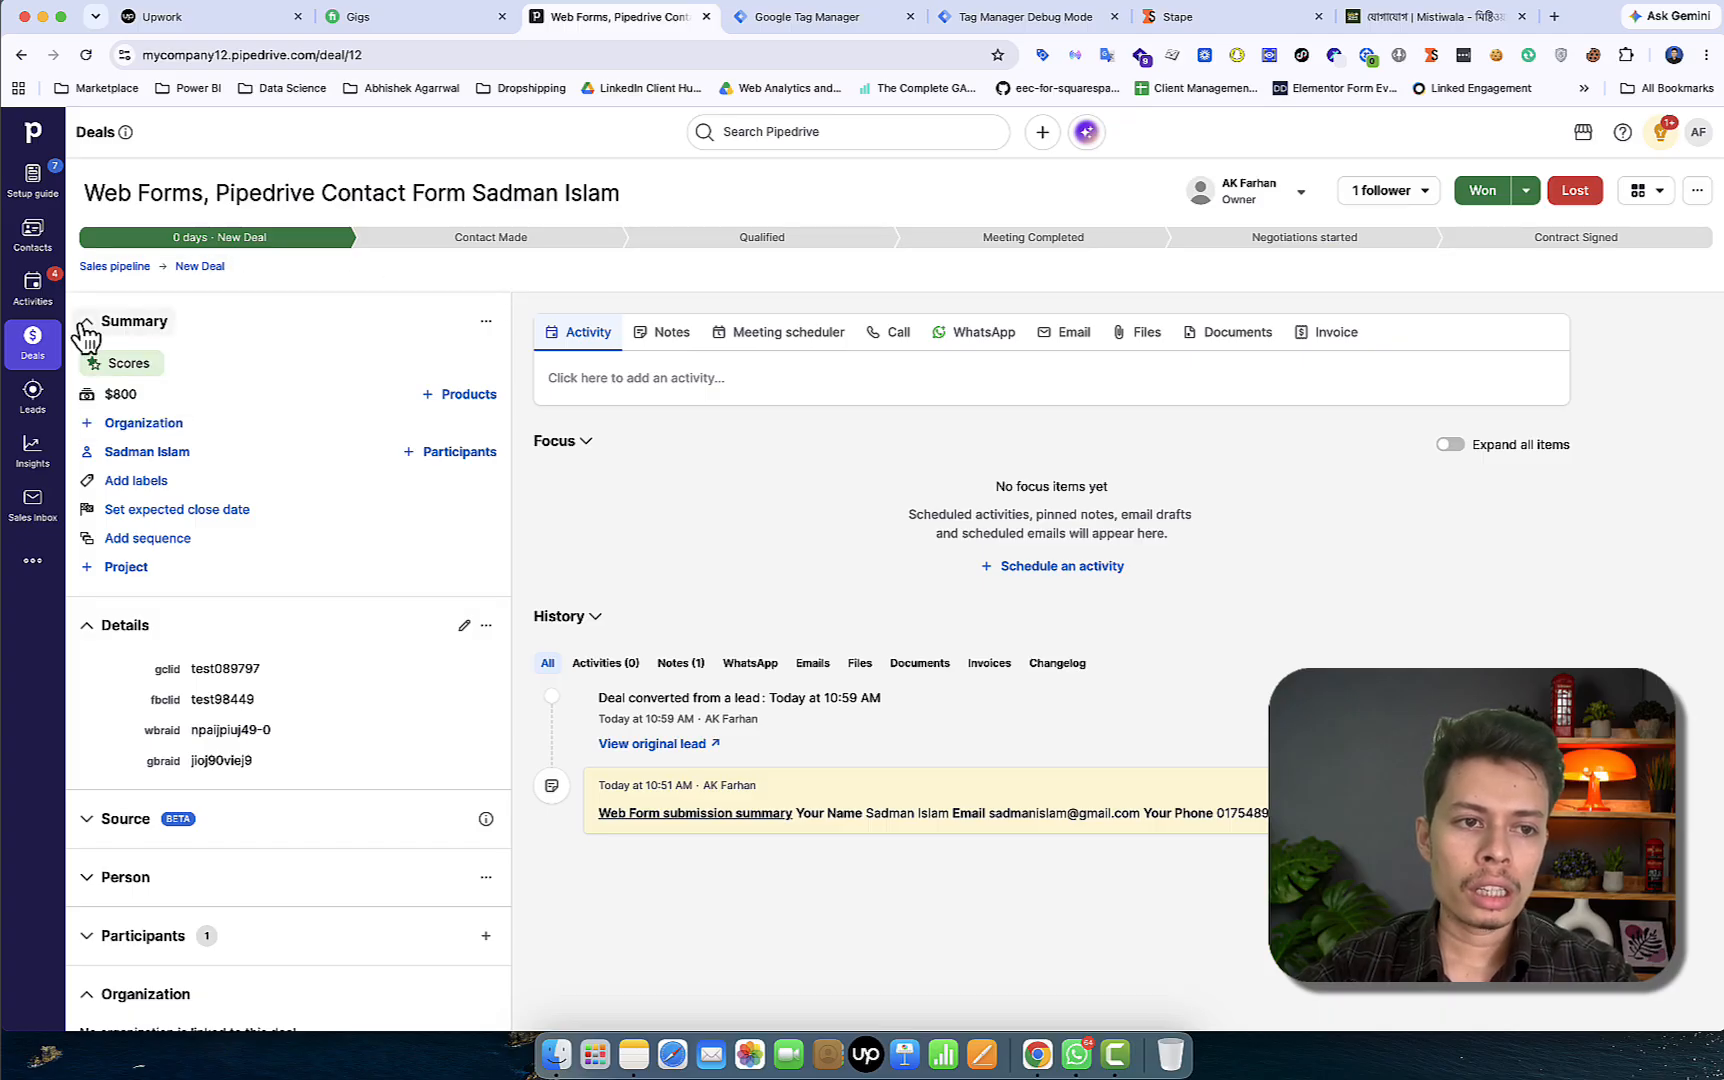
click(46, 362)
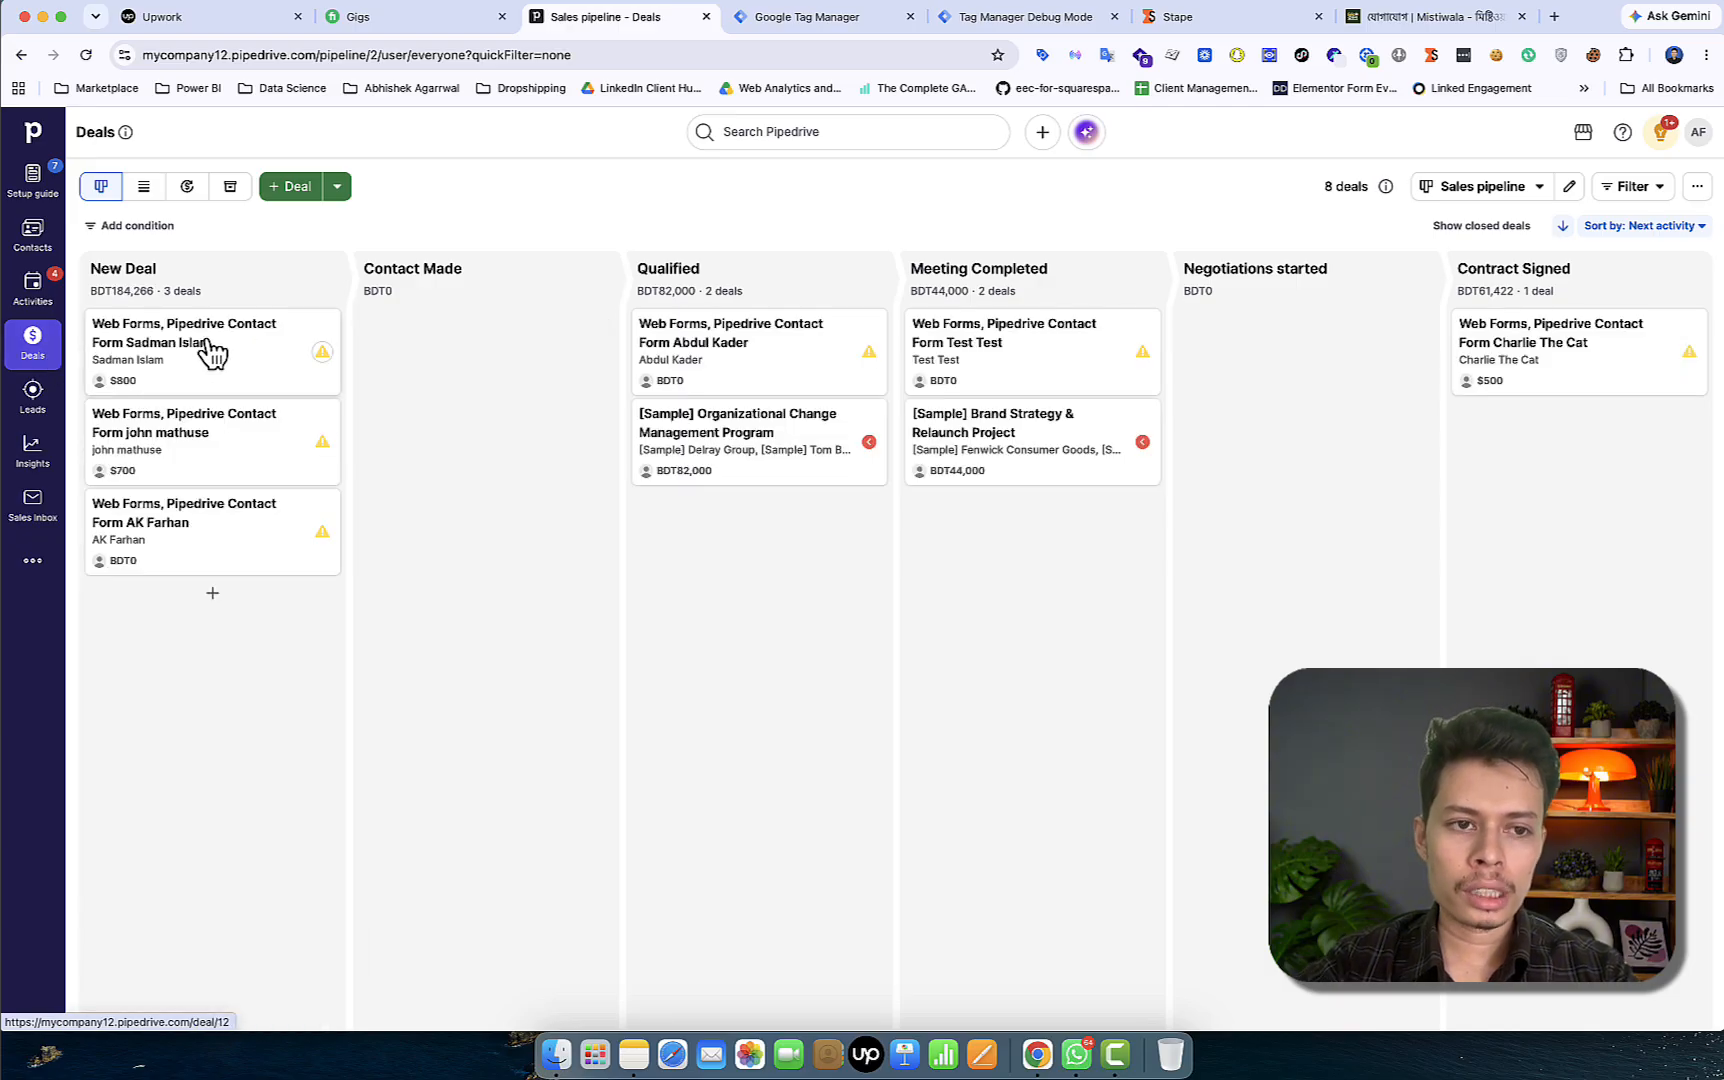
drag(212, 350, 757, 535)
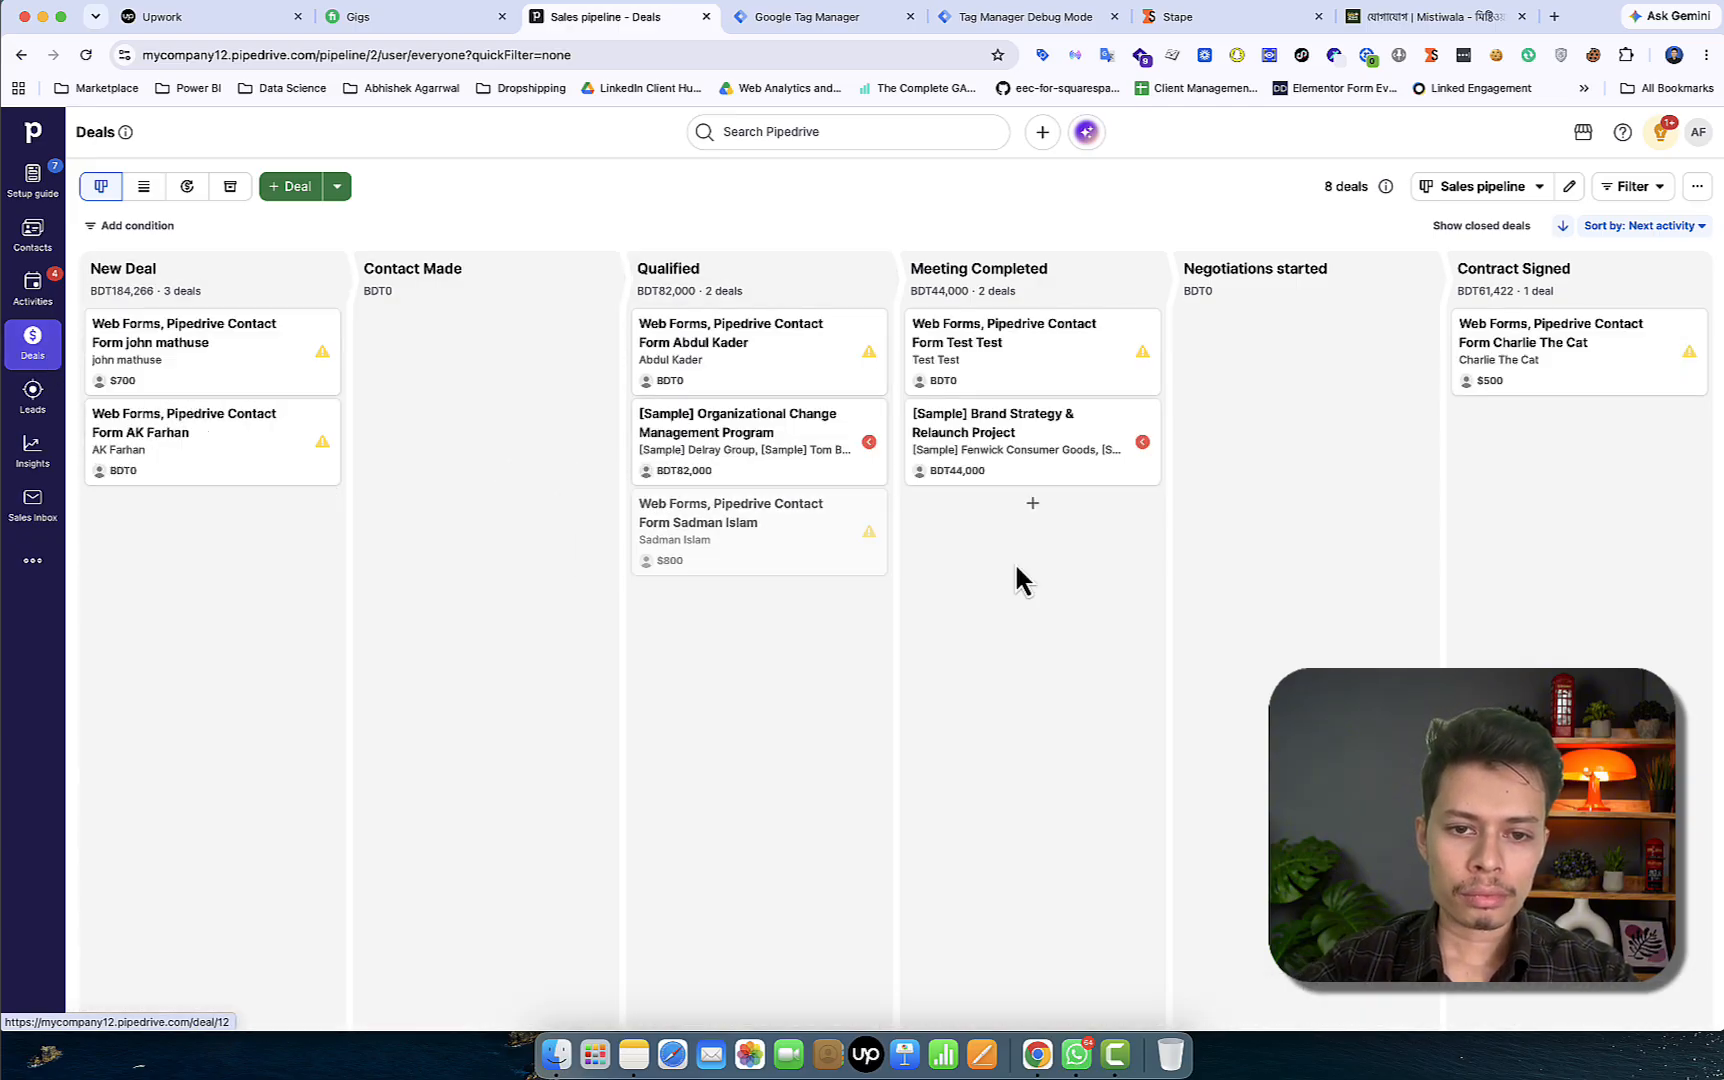
click(1045, 18)
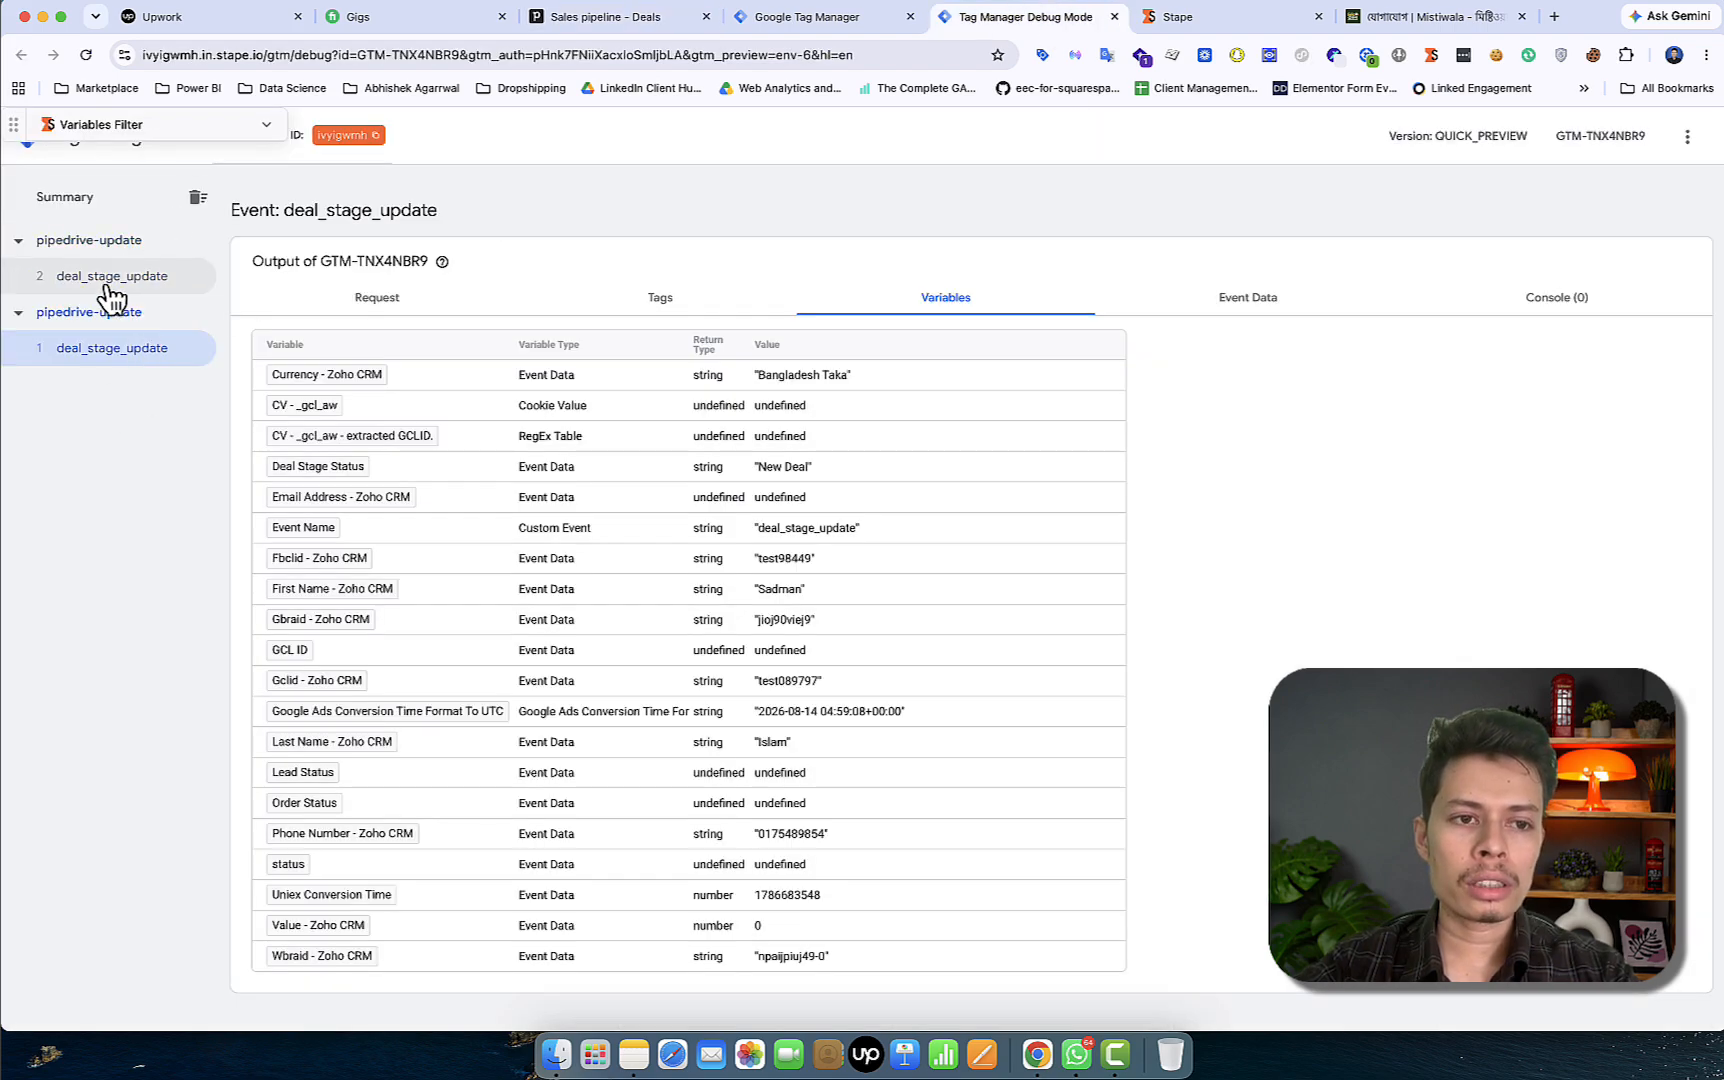
Confirm the second deal_stage_update event shows Qualified, US Dollar and 800 in its Event Data
click(110, 290)
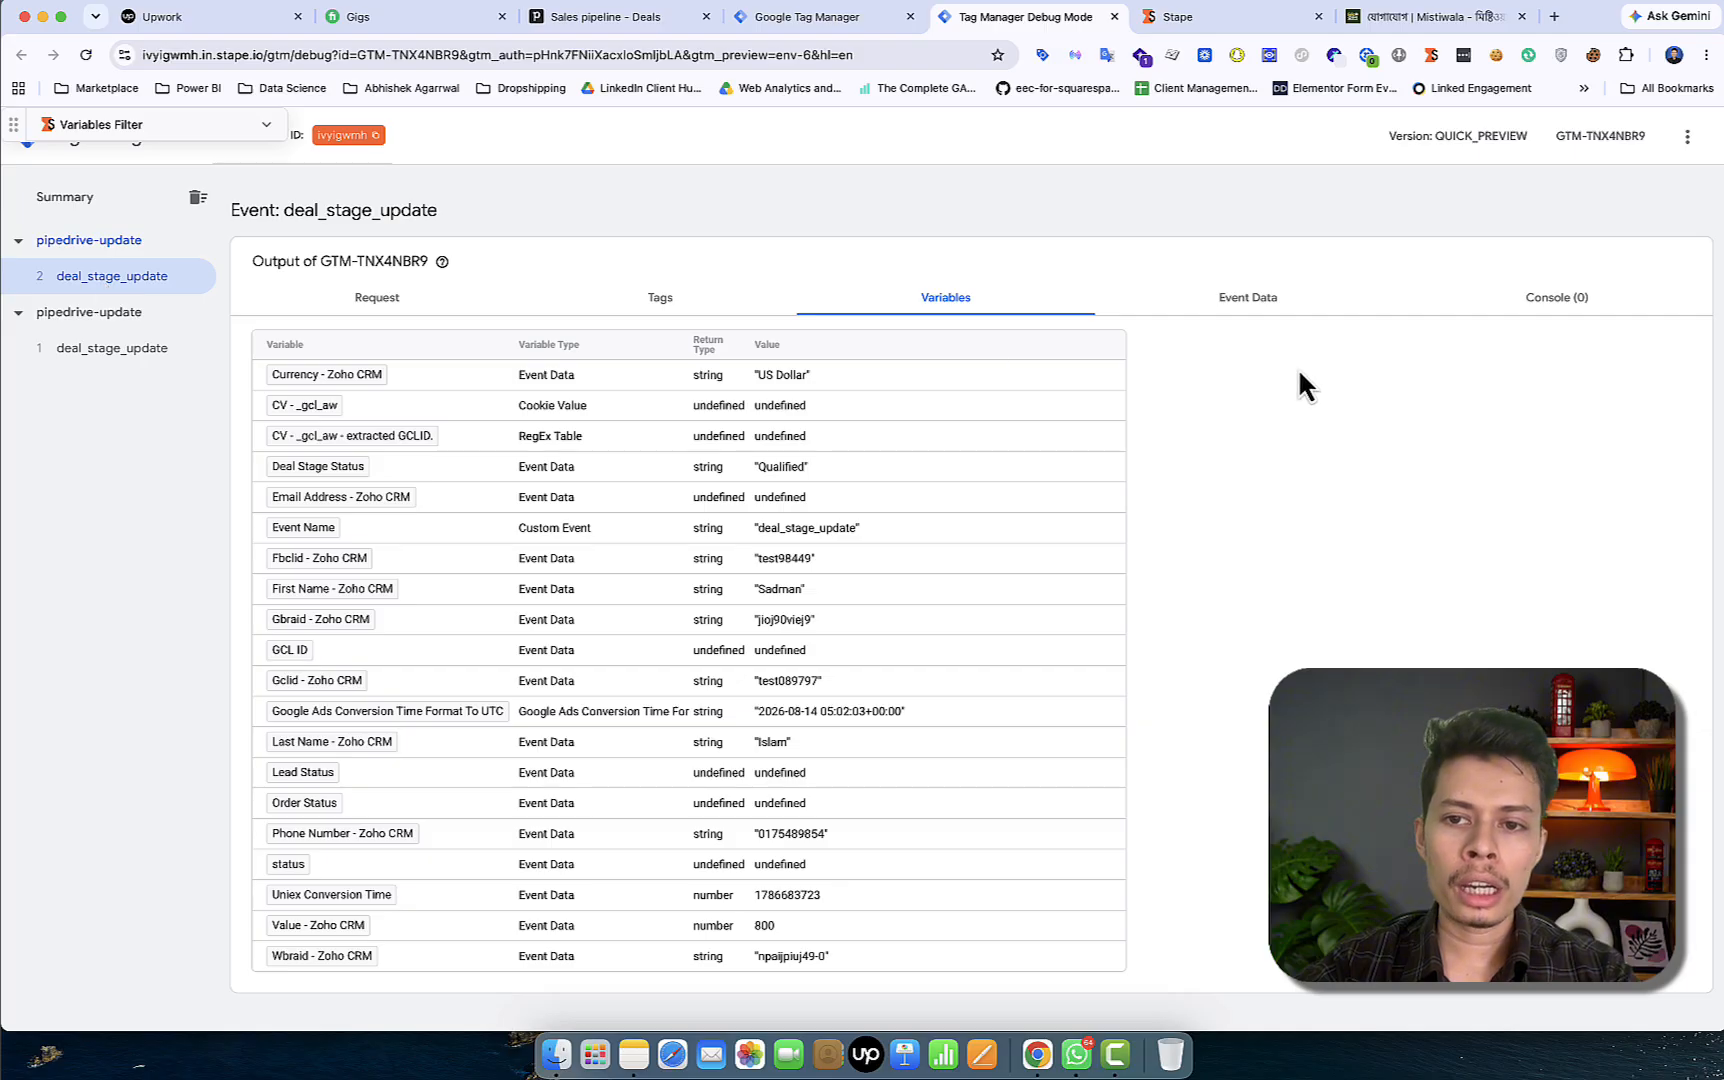
click(1265, 312)
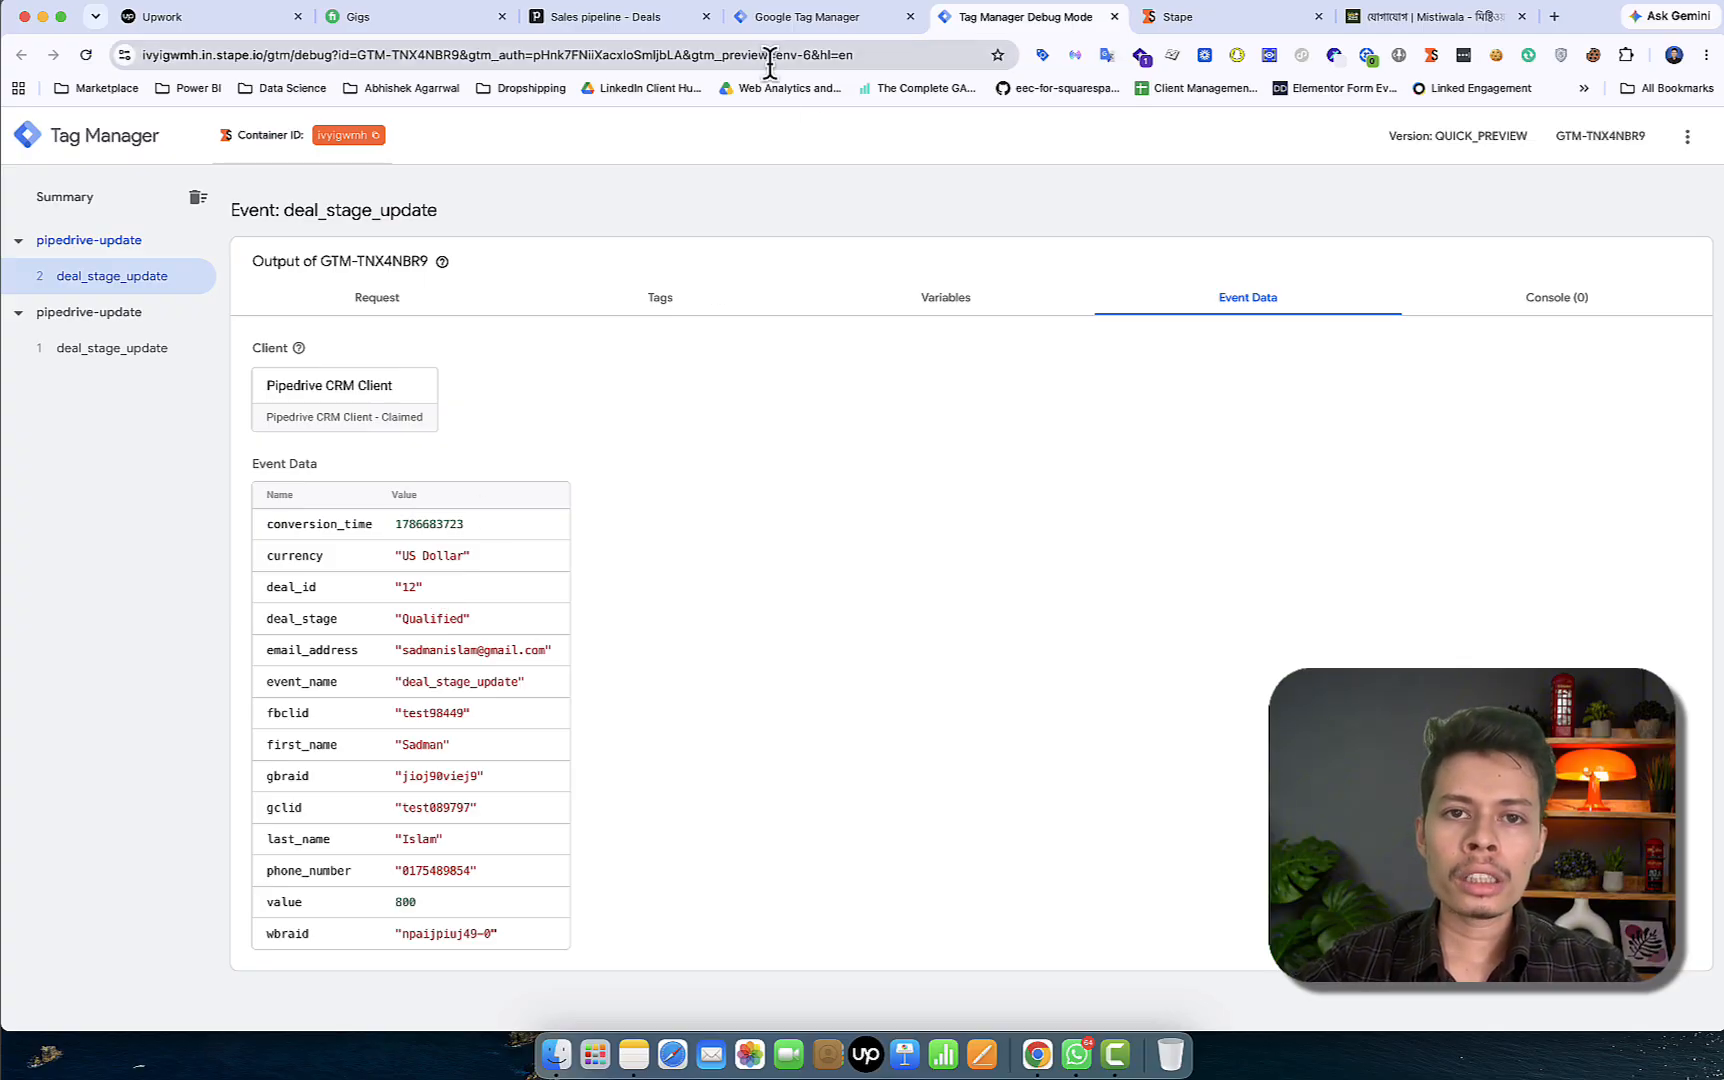
click(590, 18)
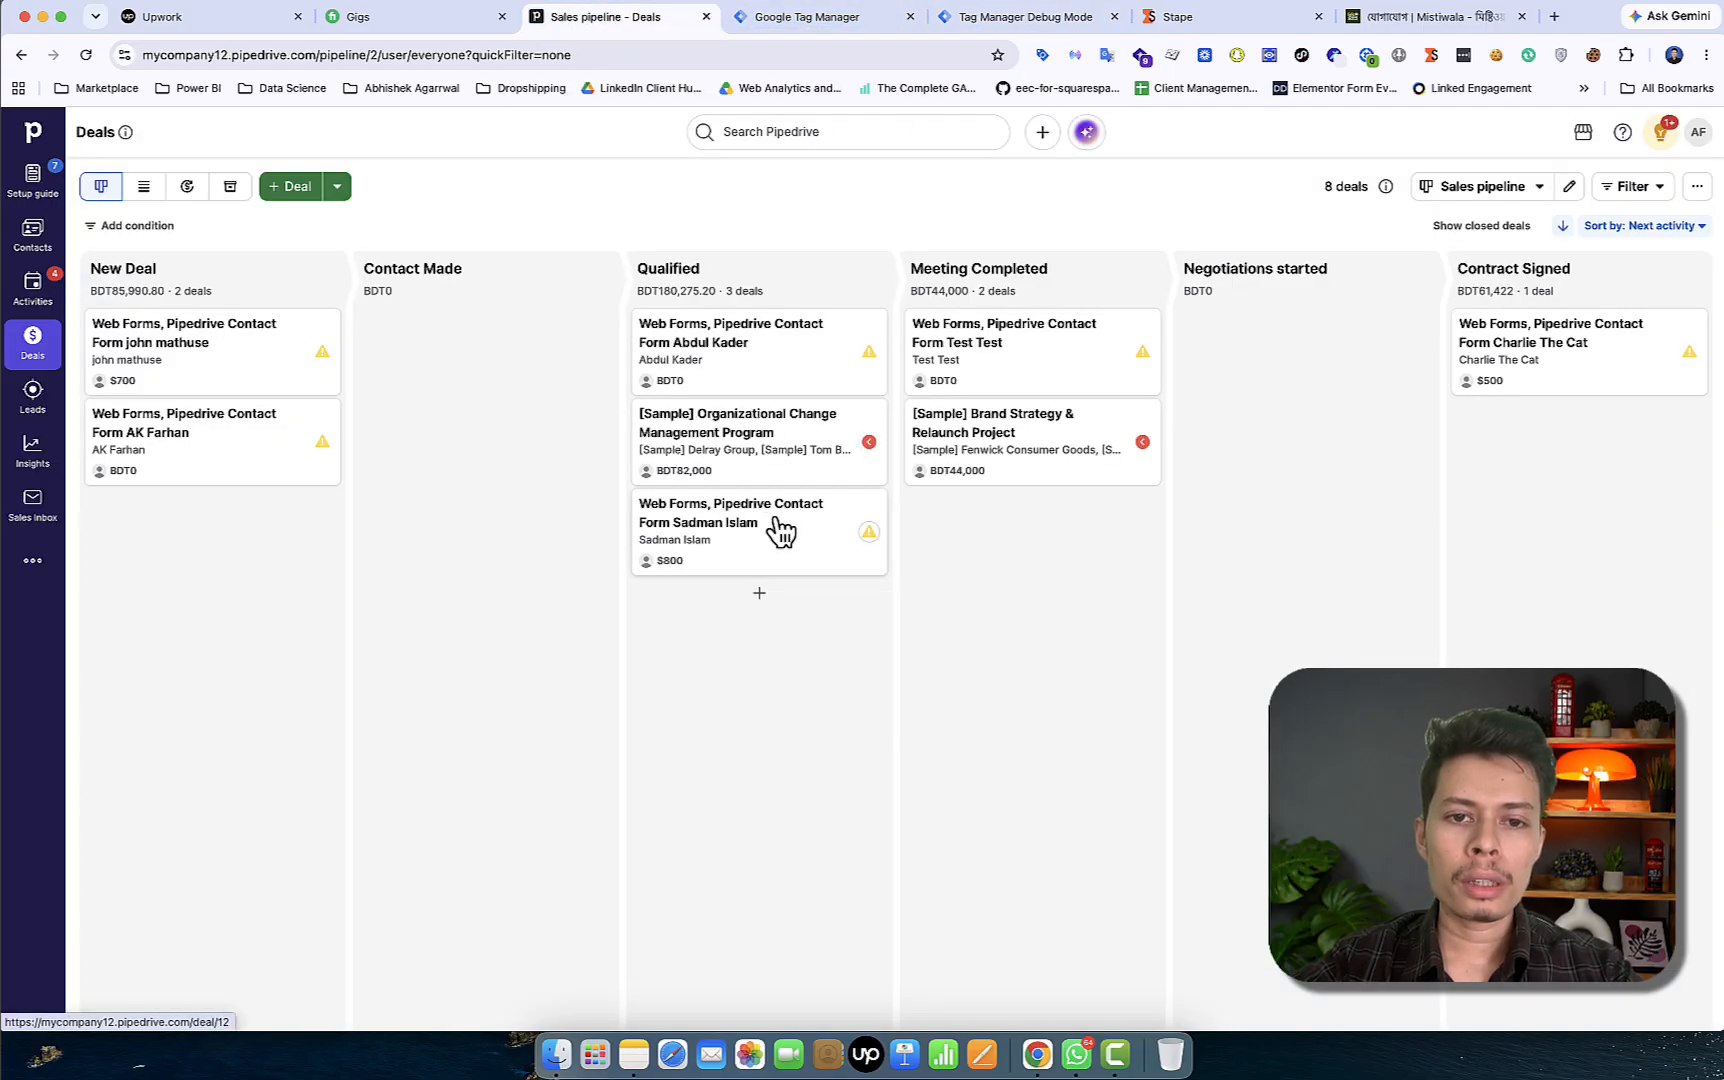
Move the $800 Web Forms deal to Deal Won in the Project Delivery pipeline, then return to the debug preview
click(728, 532)
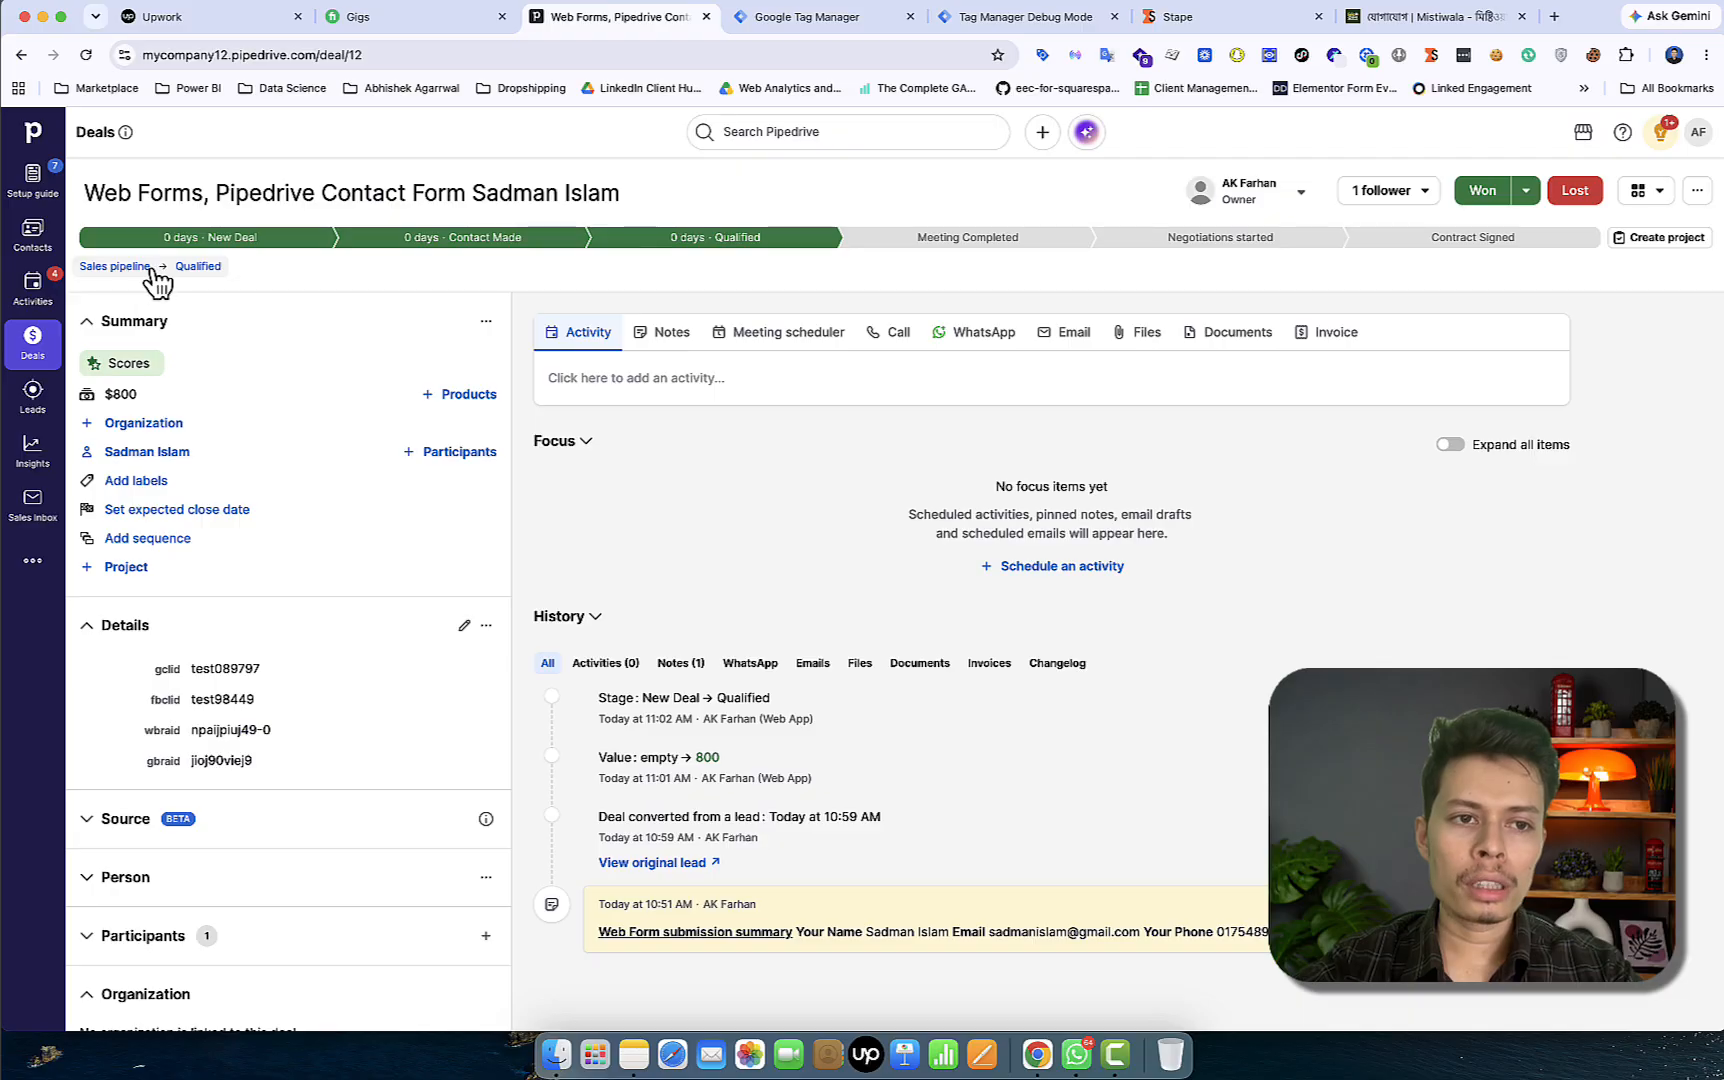
click(153, 268)
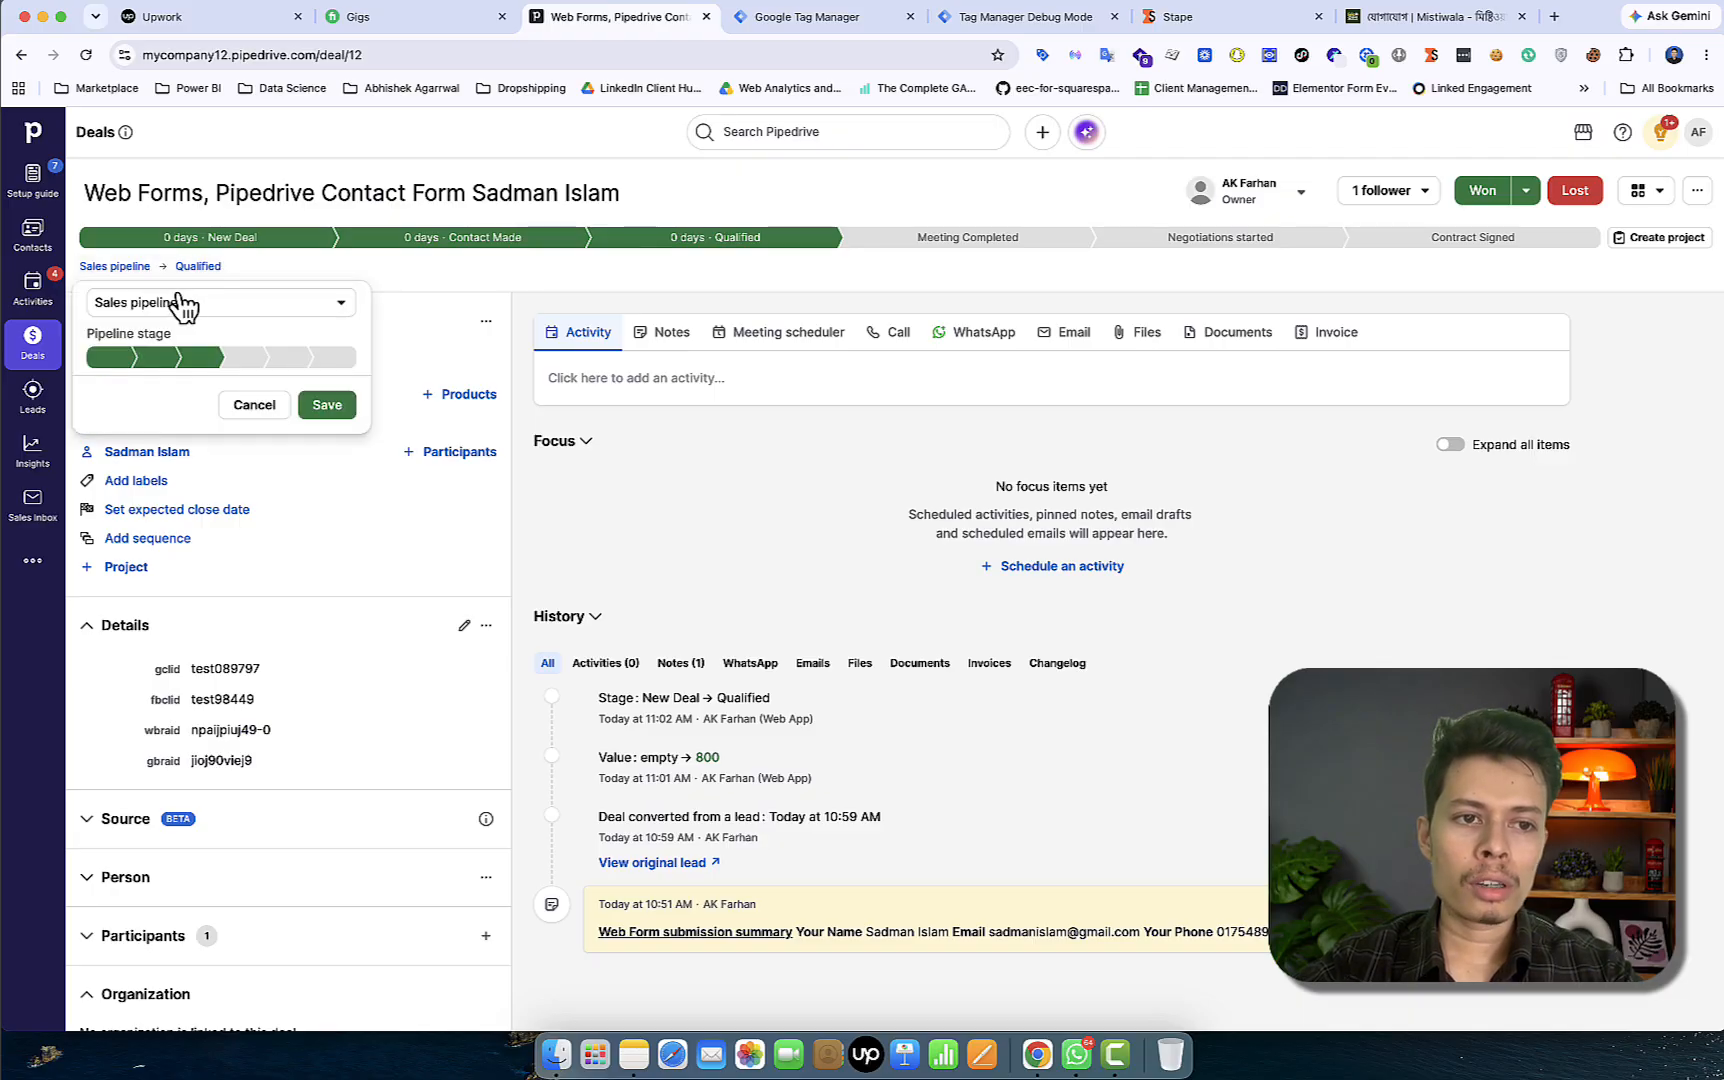
click(180, 302)
click(186, 372)
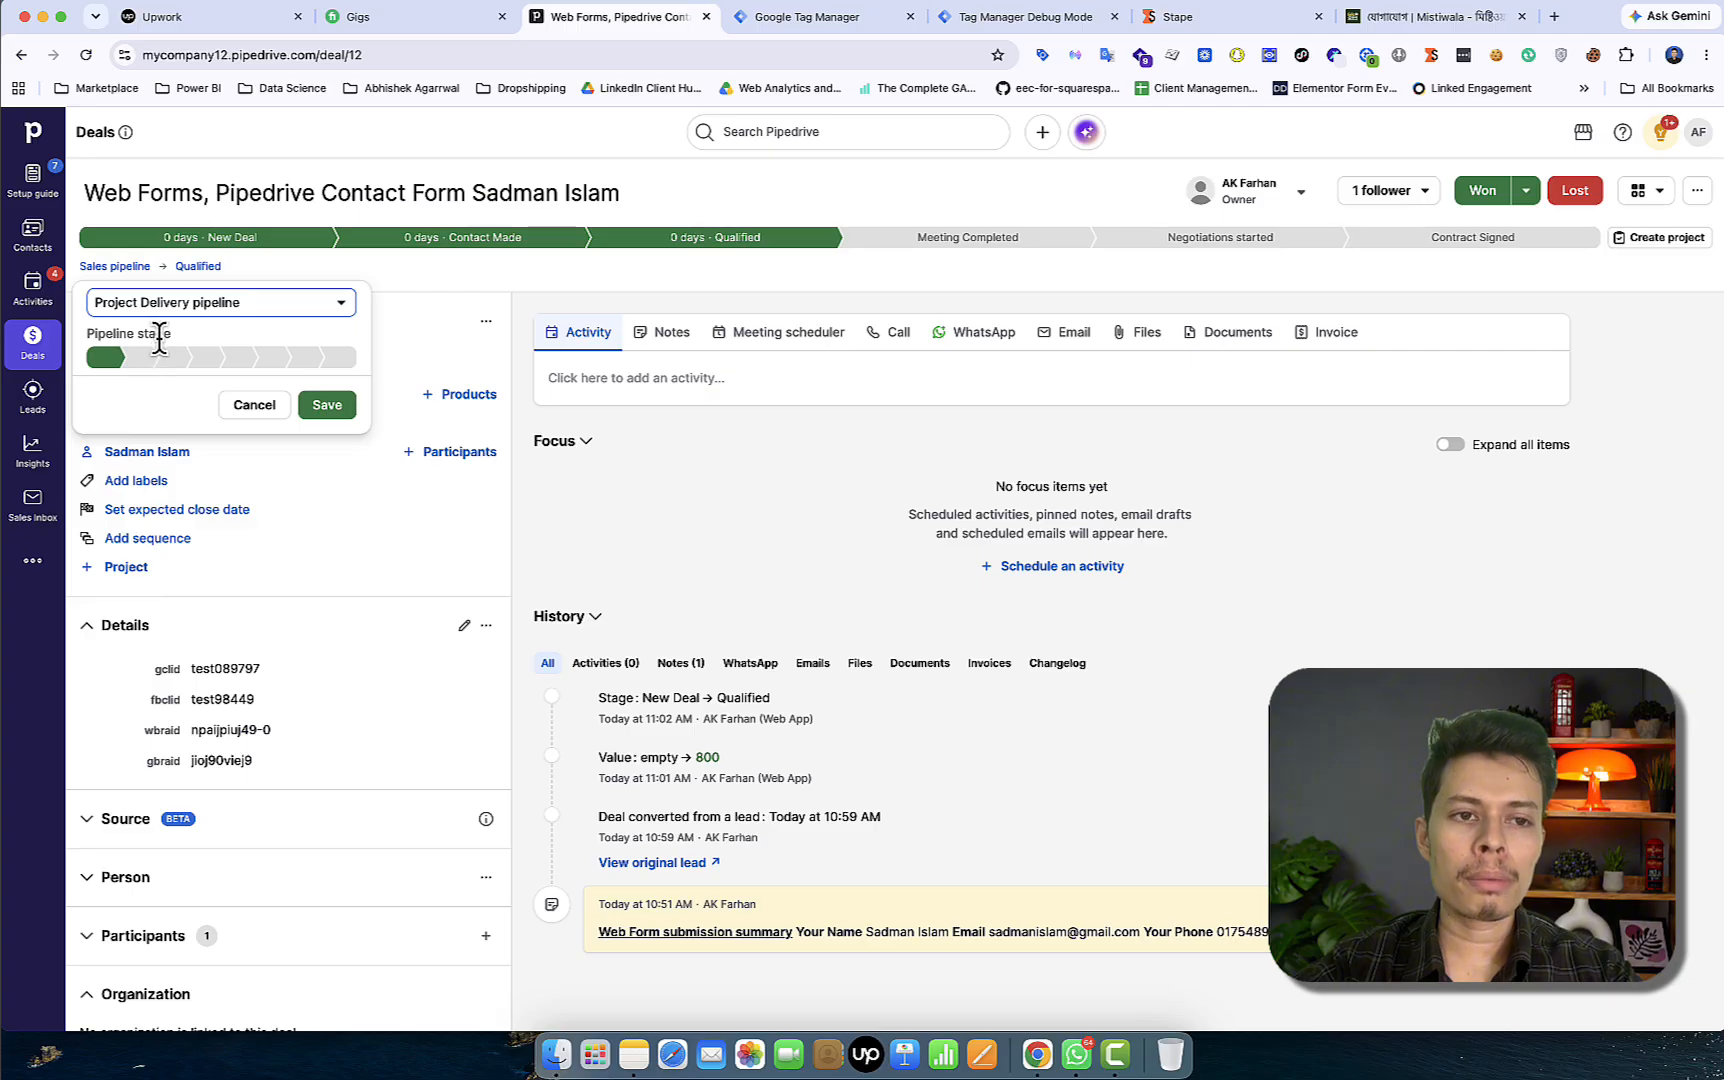
click(327, 405)
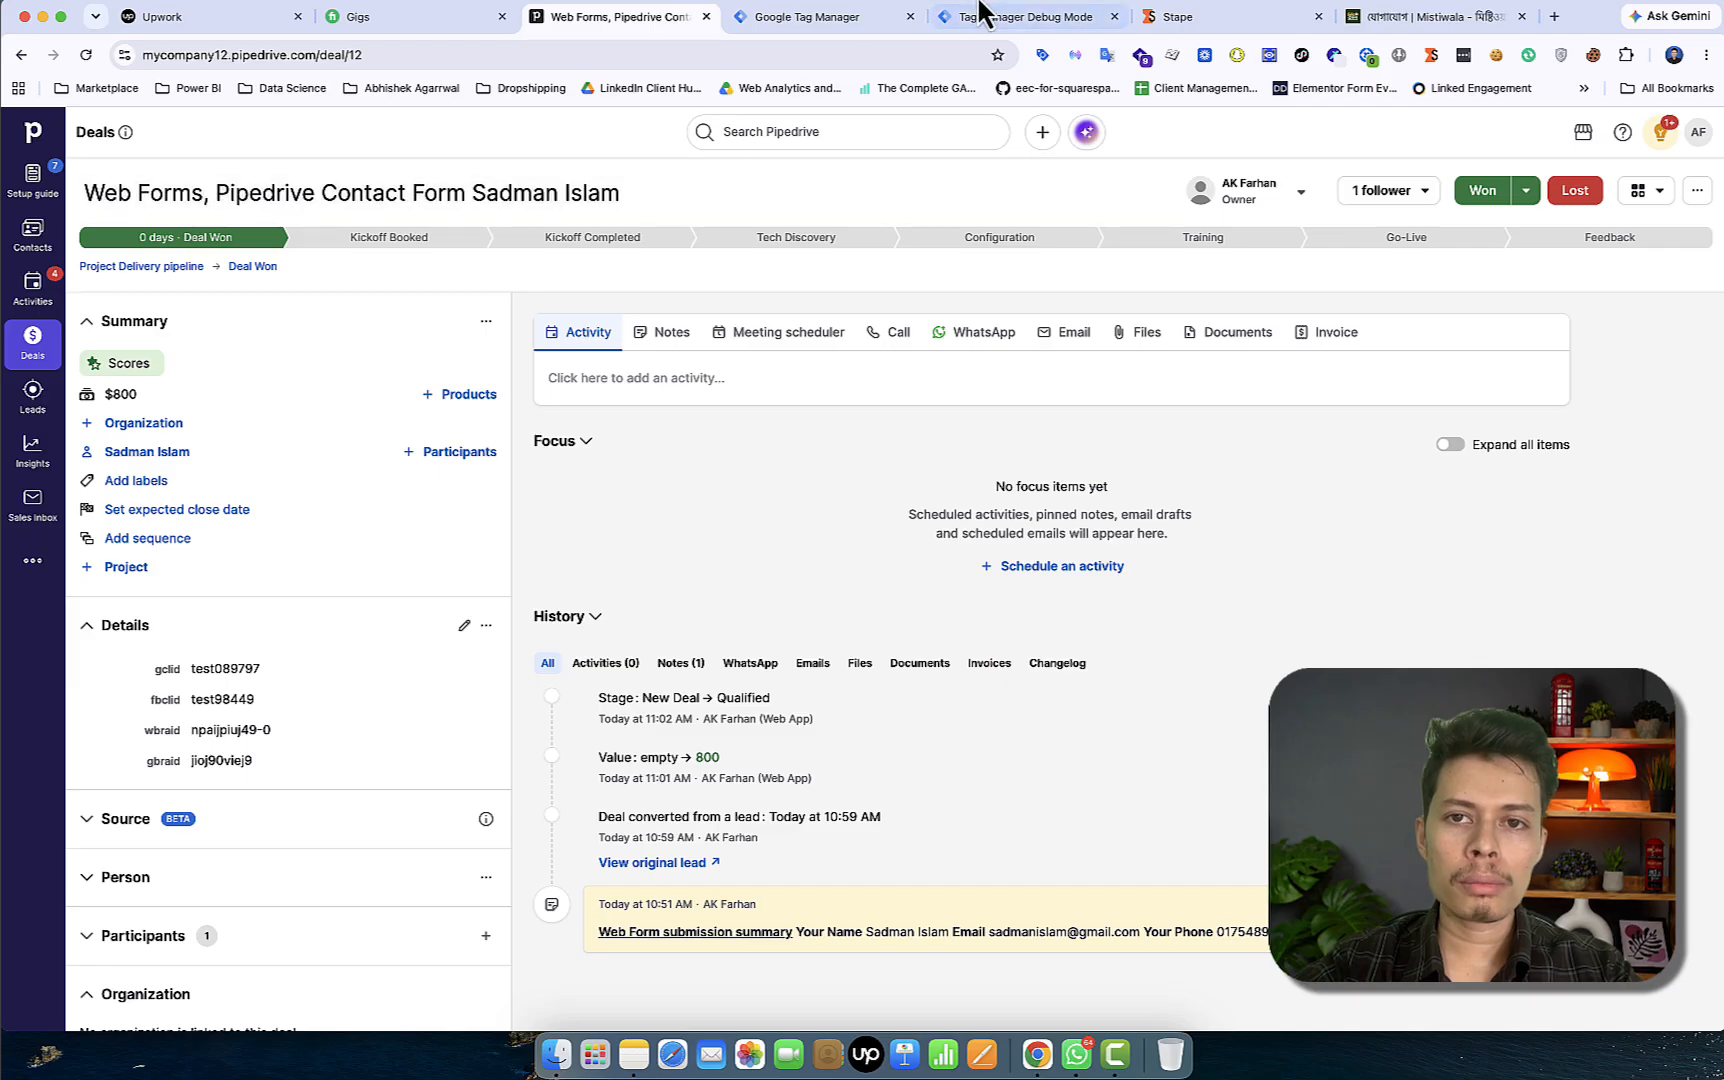
click(983, 16)
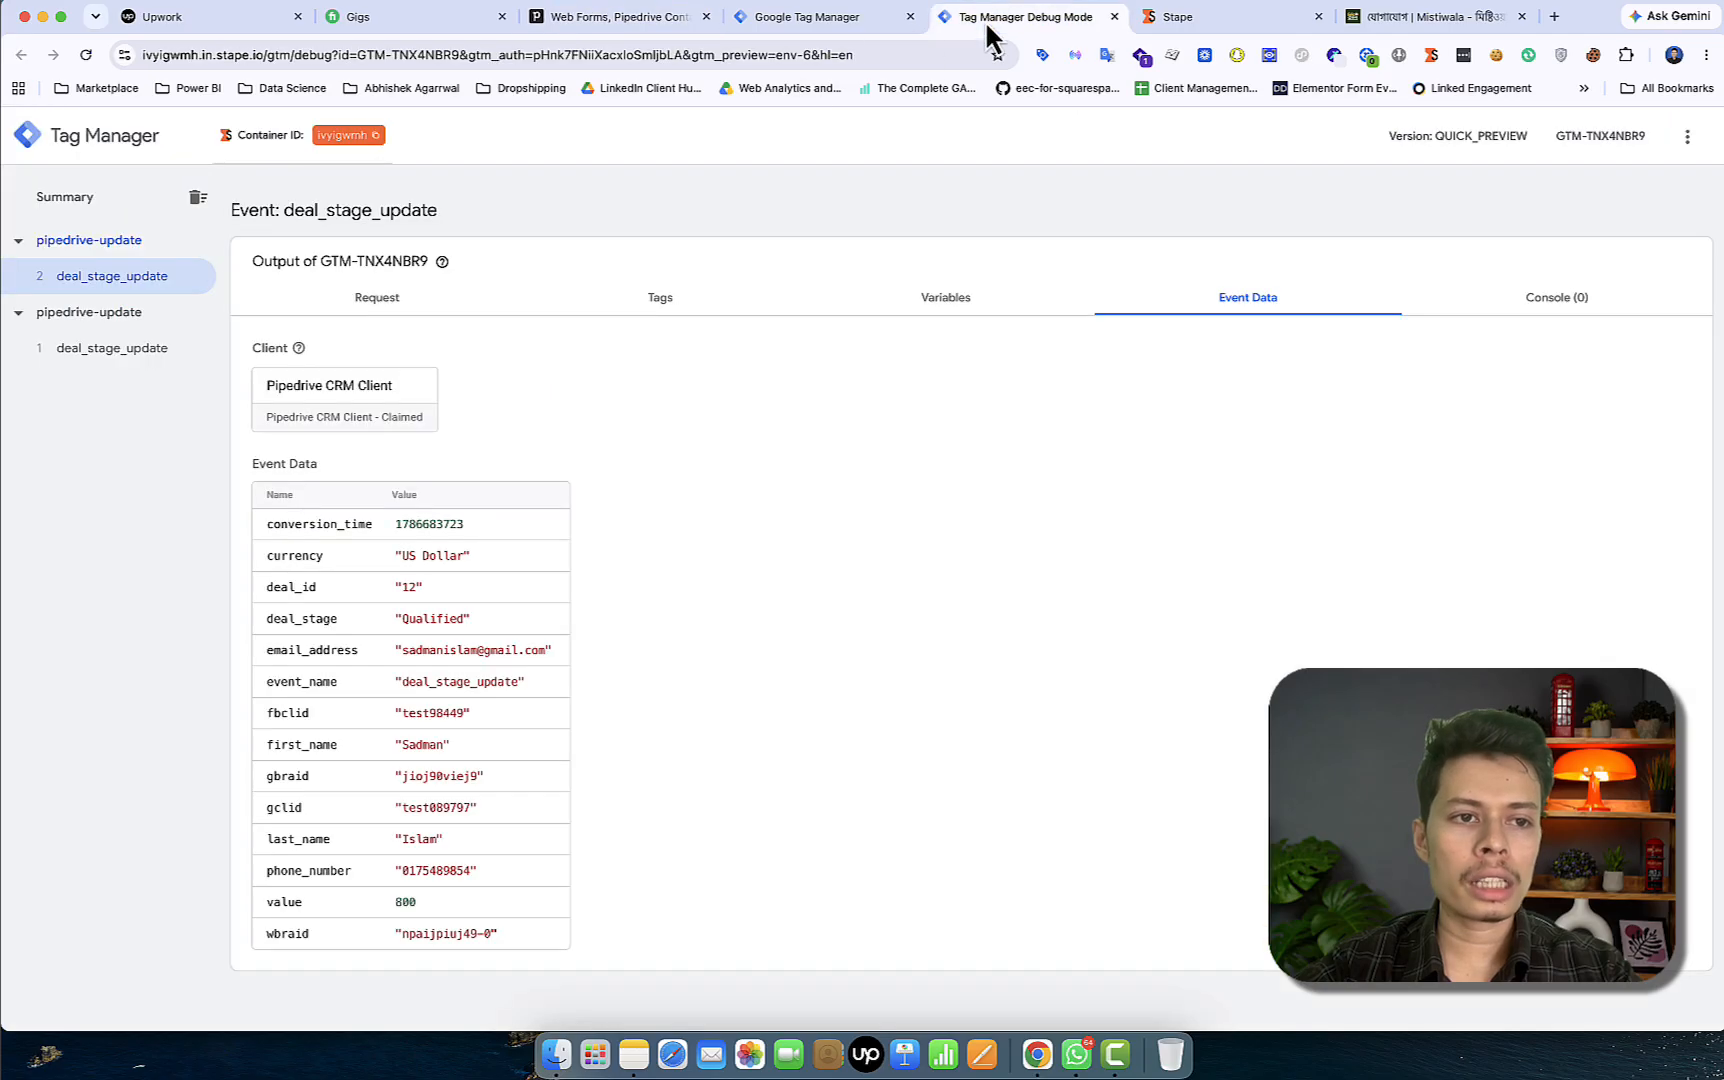
Check event 3 deal_stage_update reporting Deal Won with value 800, then return to the Tag Manager workspace
click(88, 282)
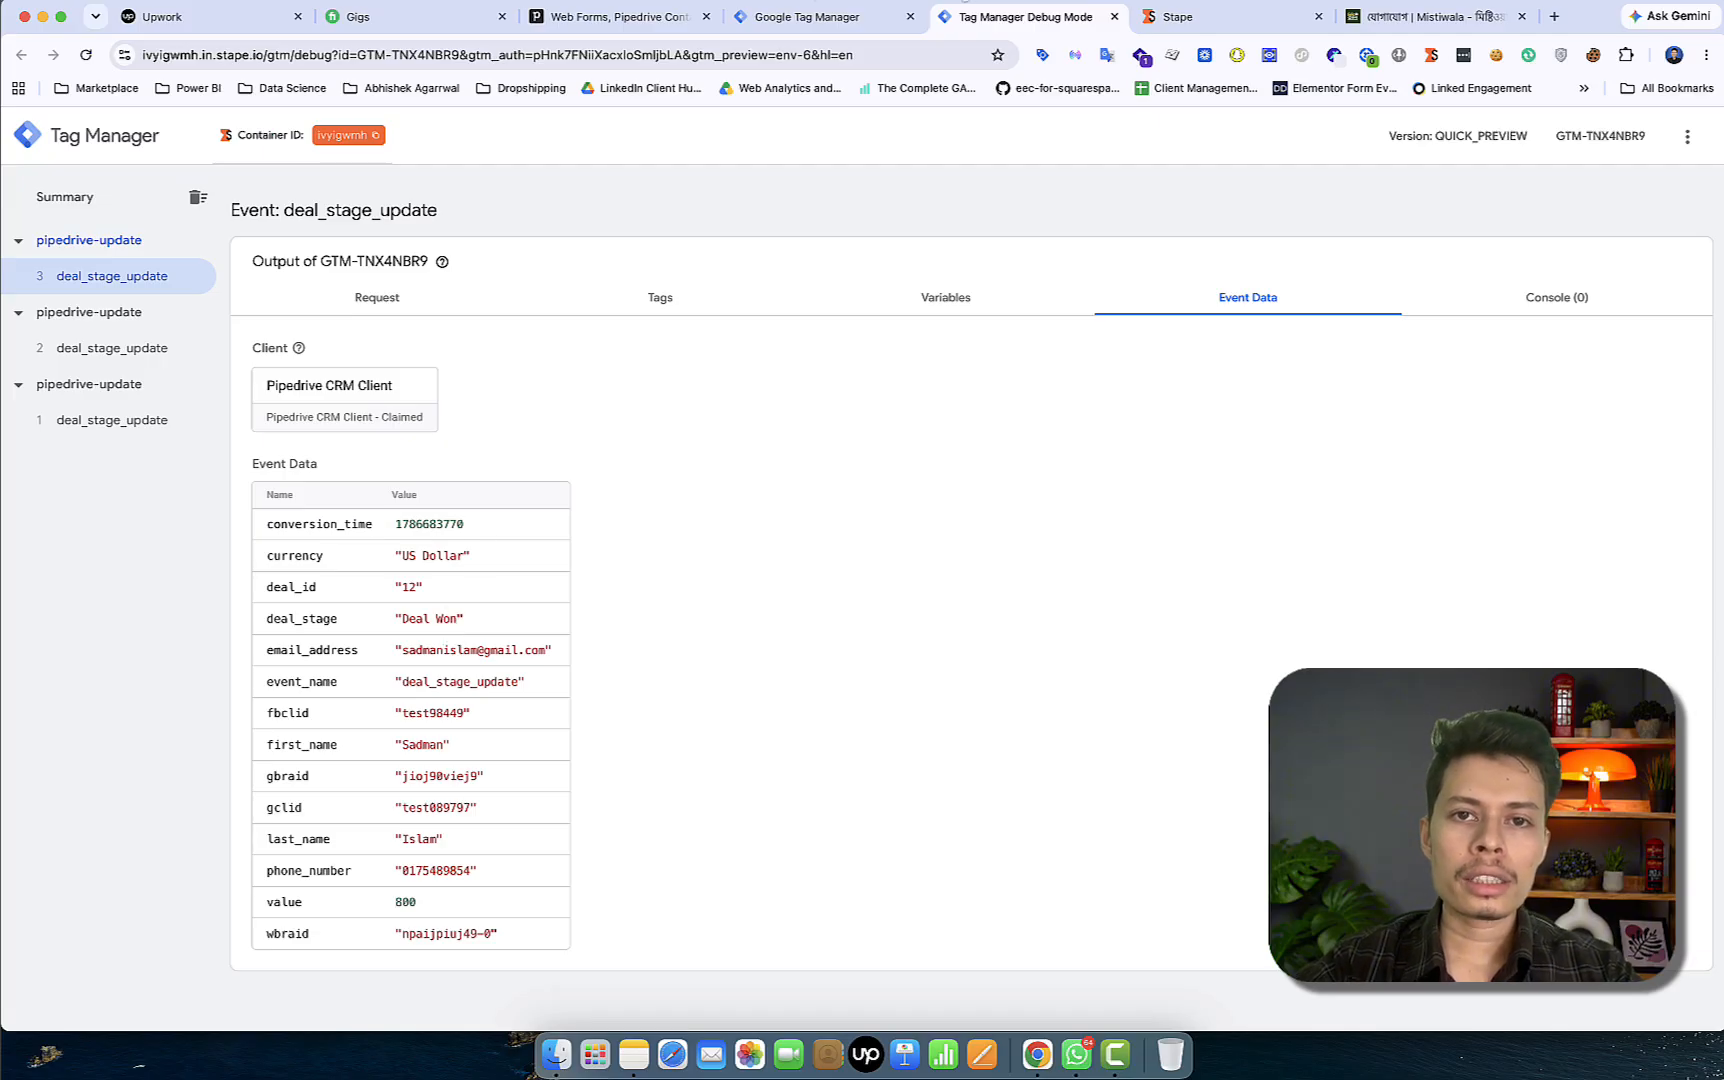
click(867, 14)
Close the Pipedrive CRM Client and open the Google ads offline conversion tag for editing
click(400, 570)
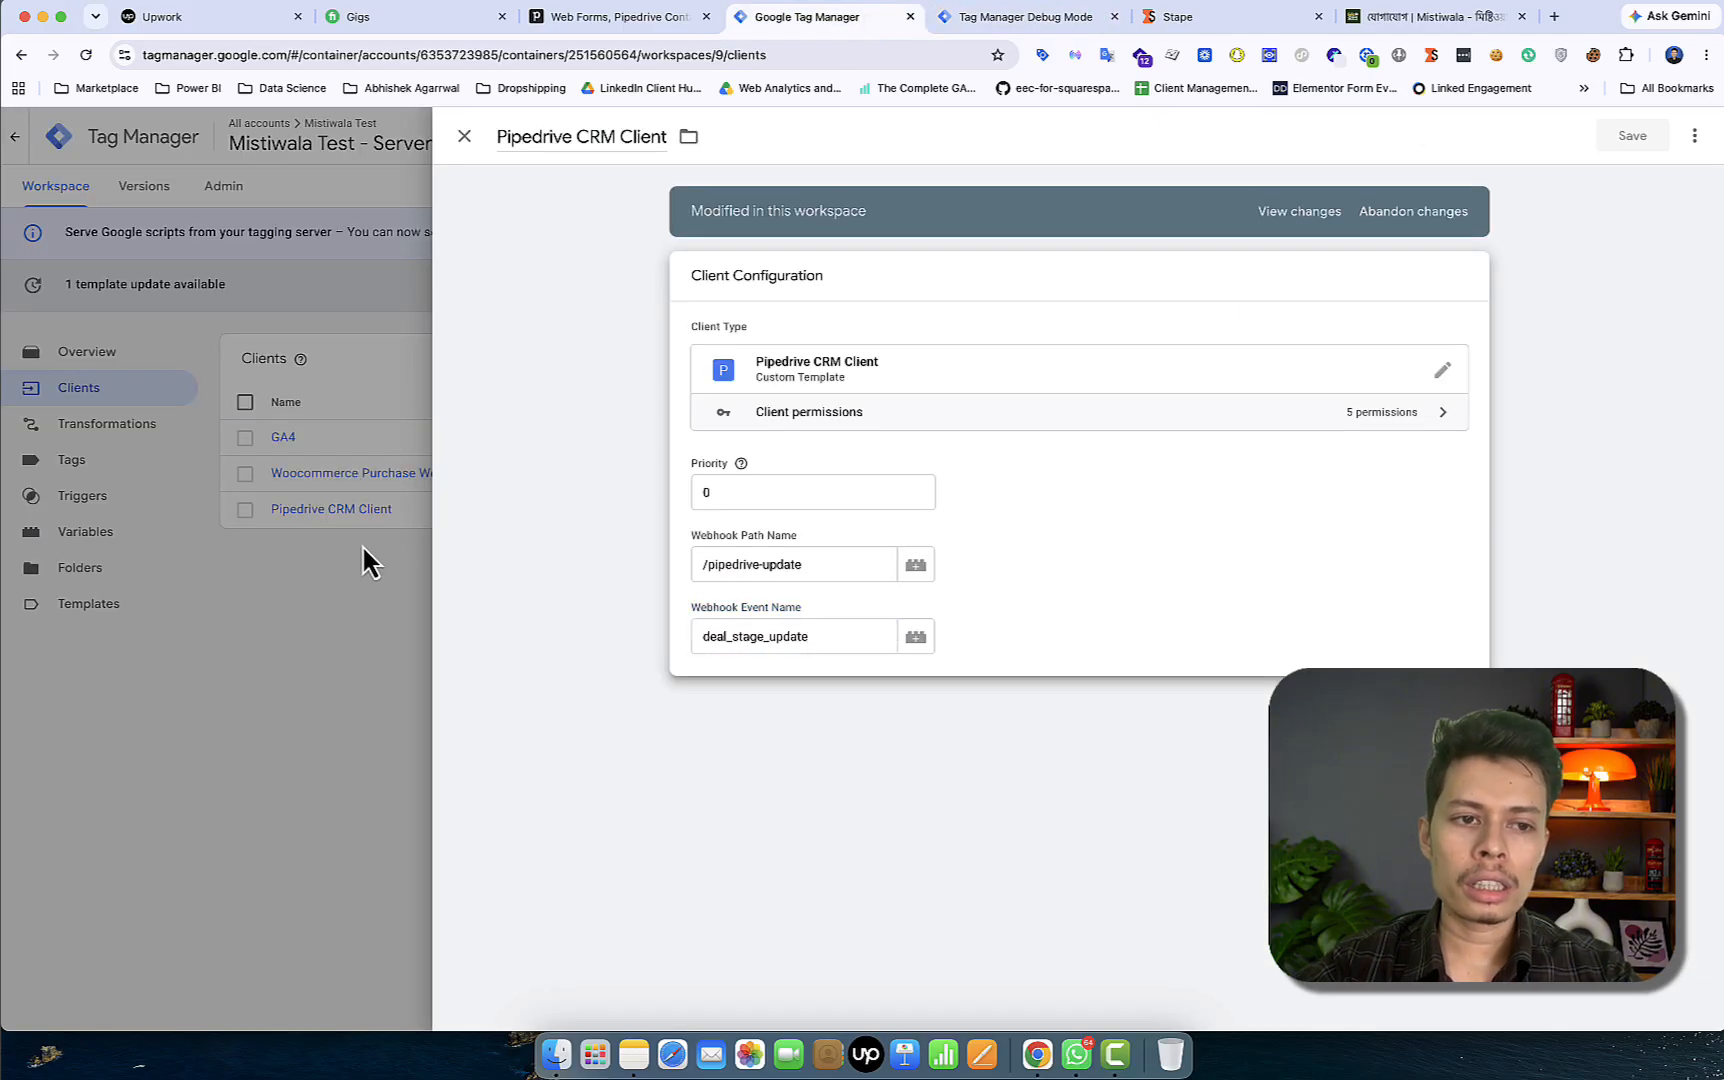
click(113, 472)
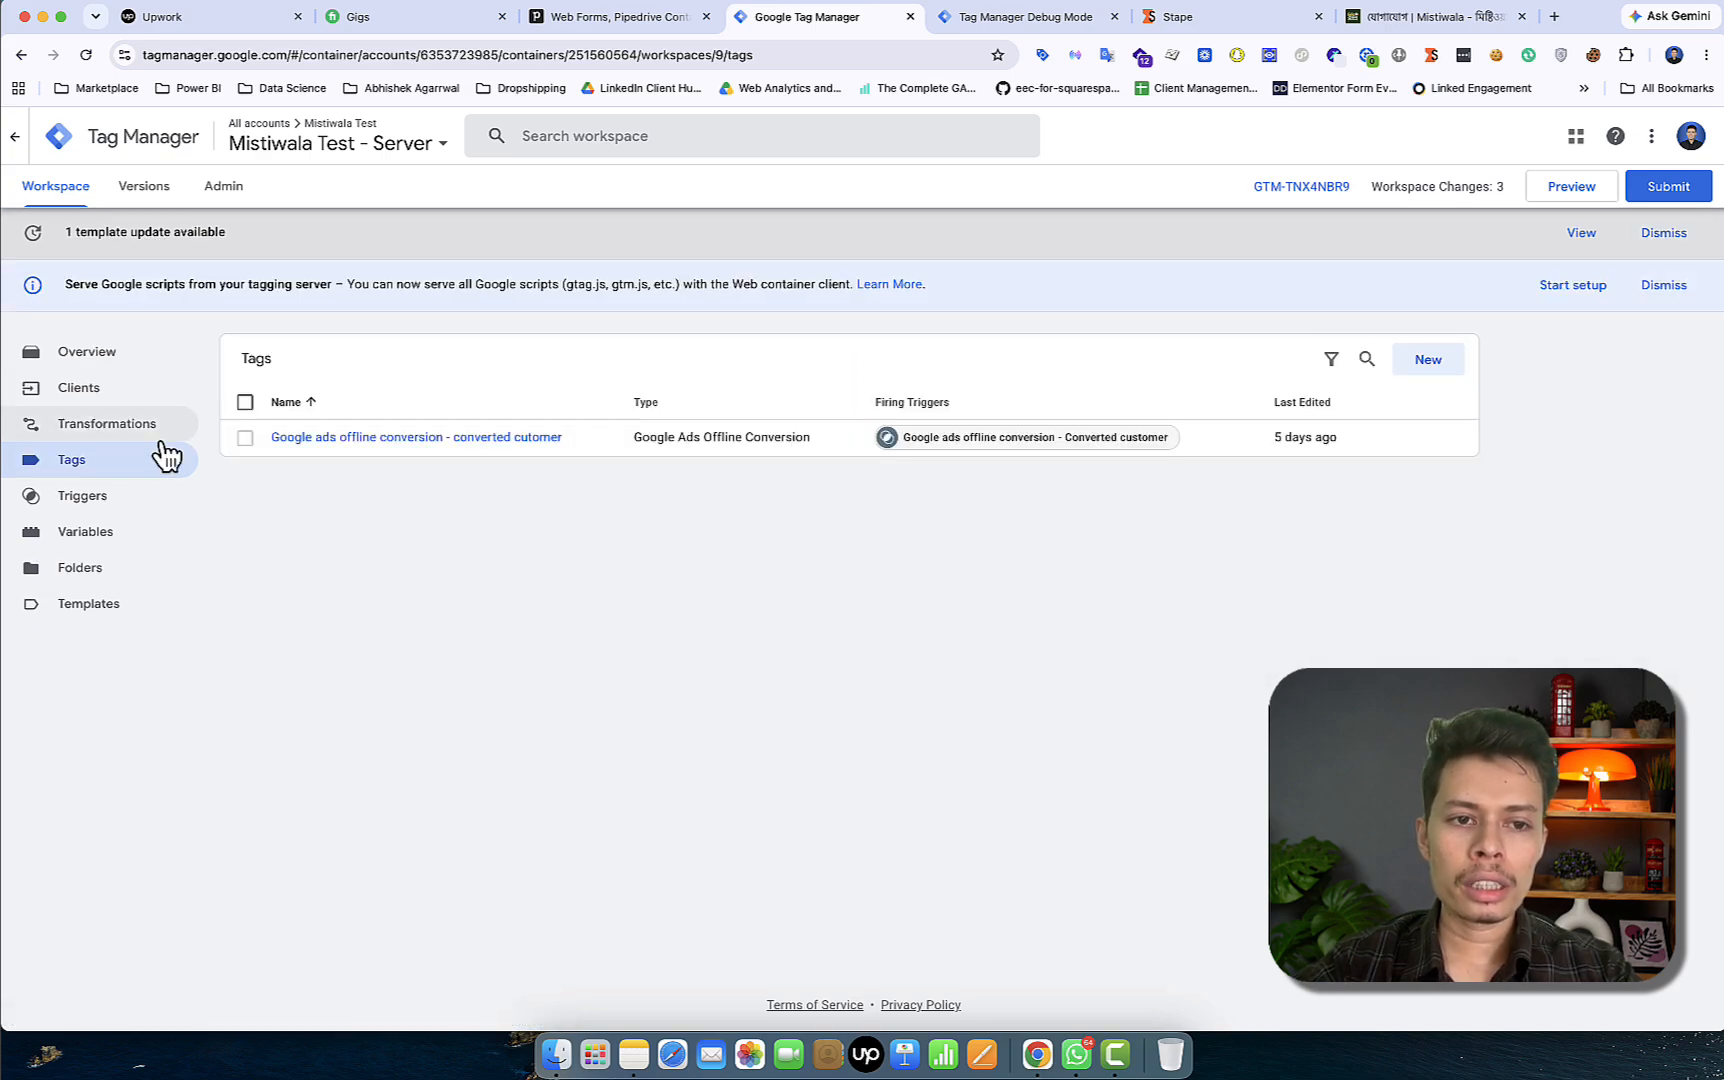
click(370, 440)
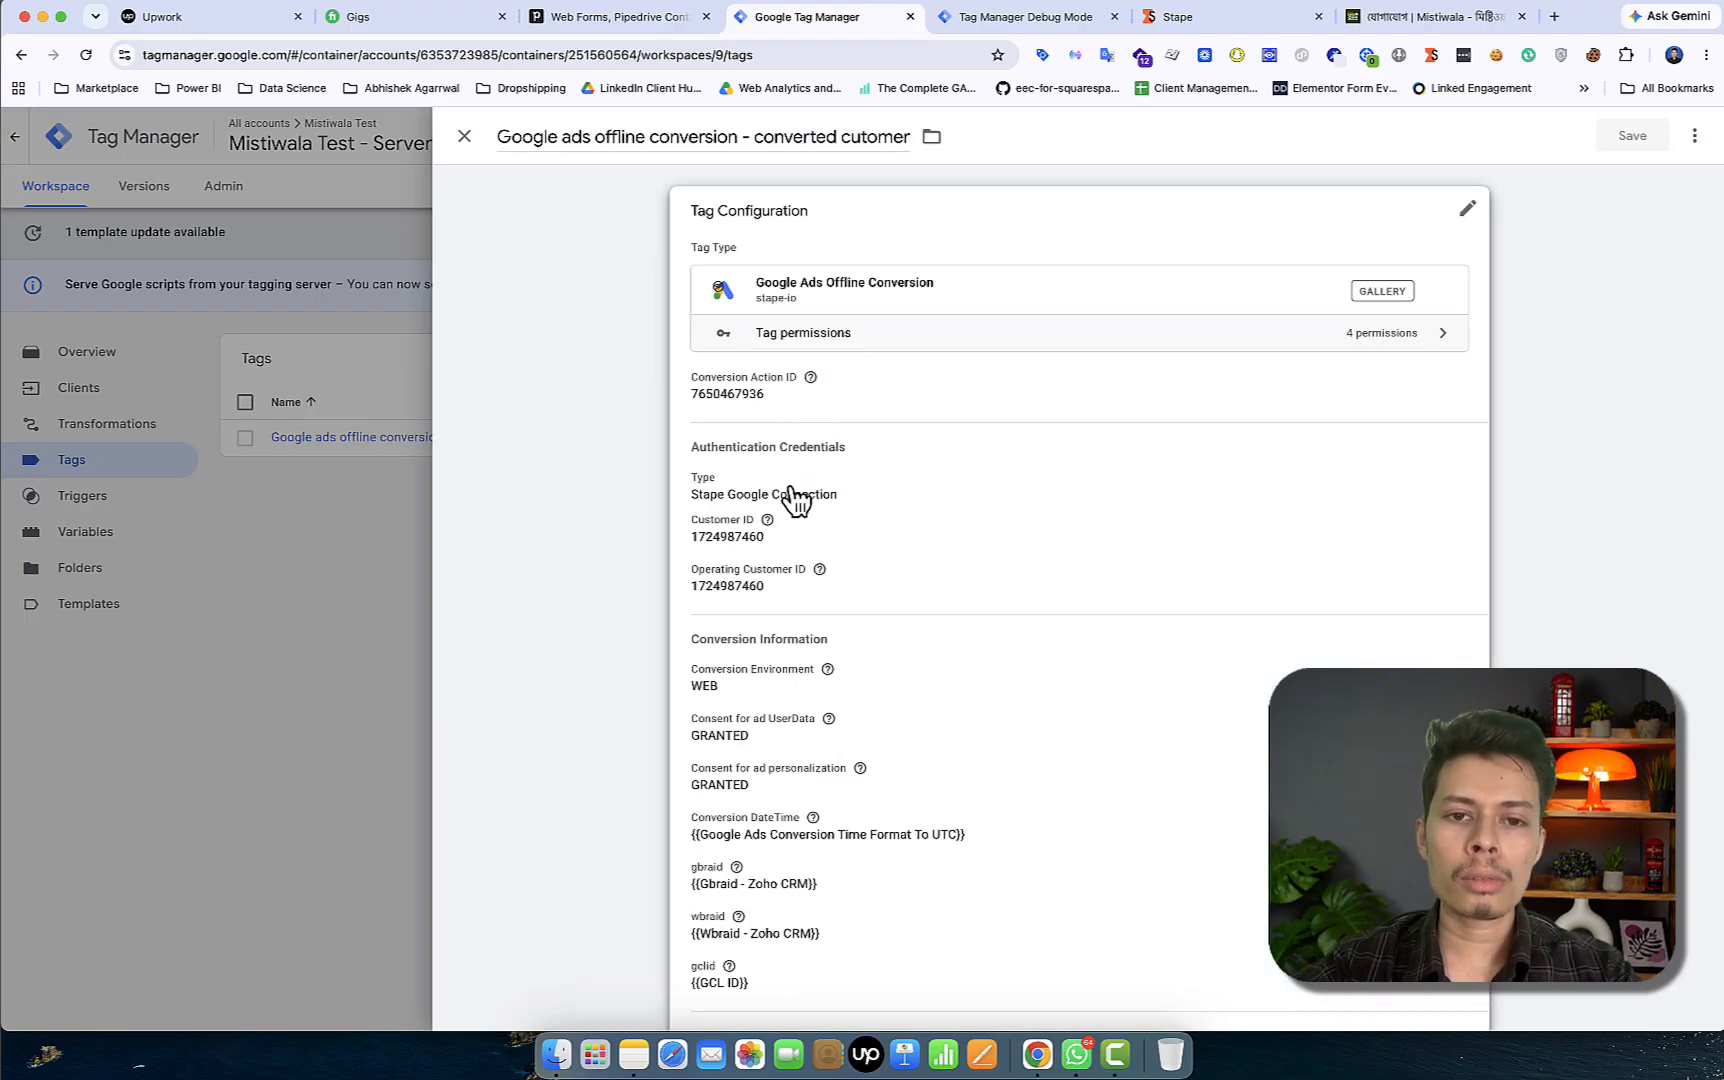
mouse_move(767, 520)
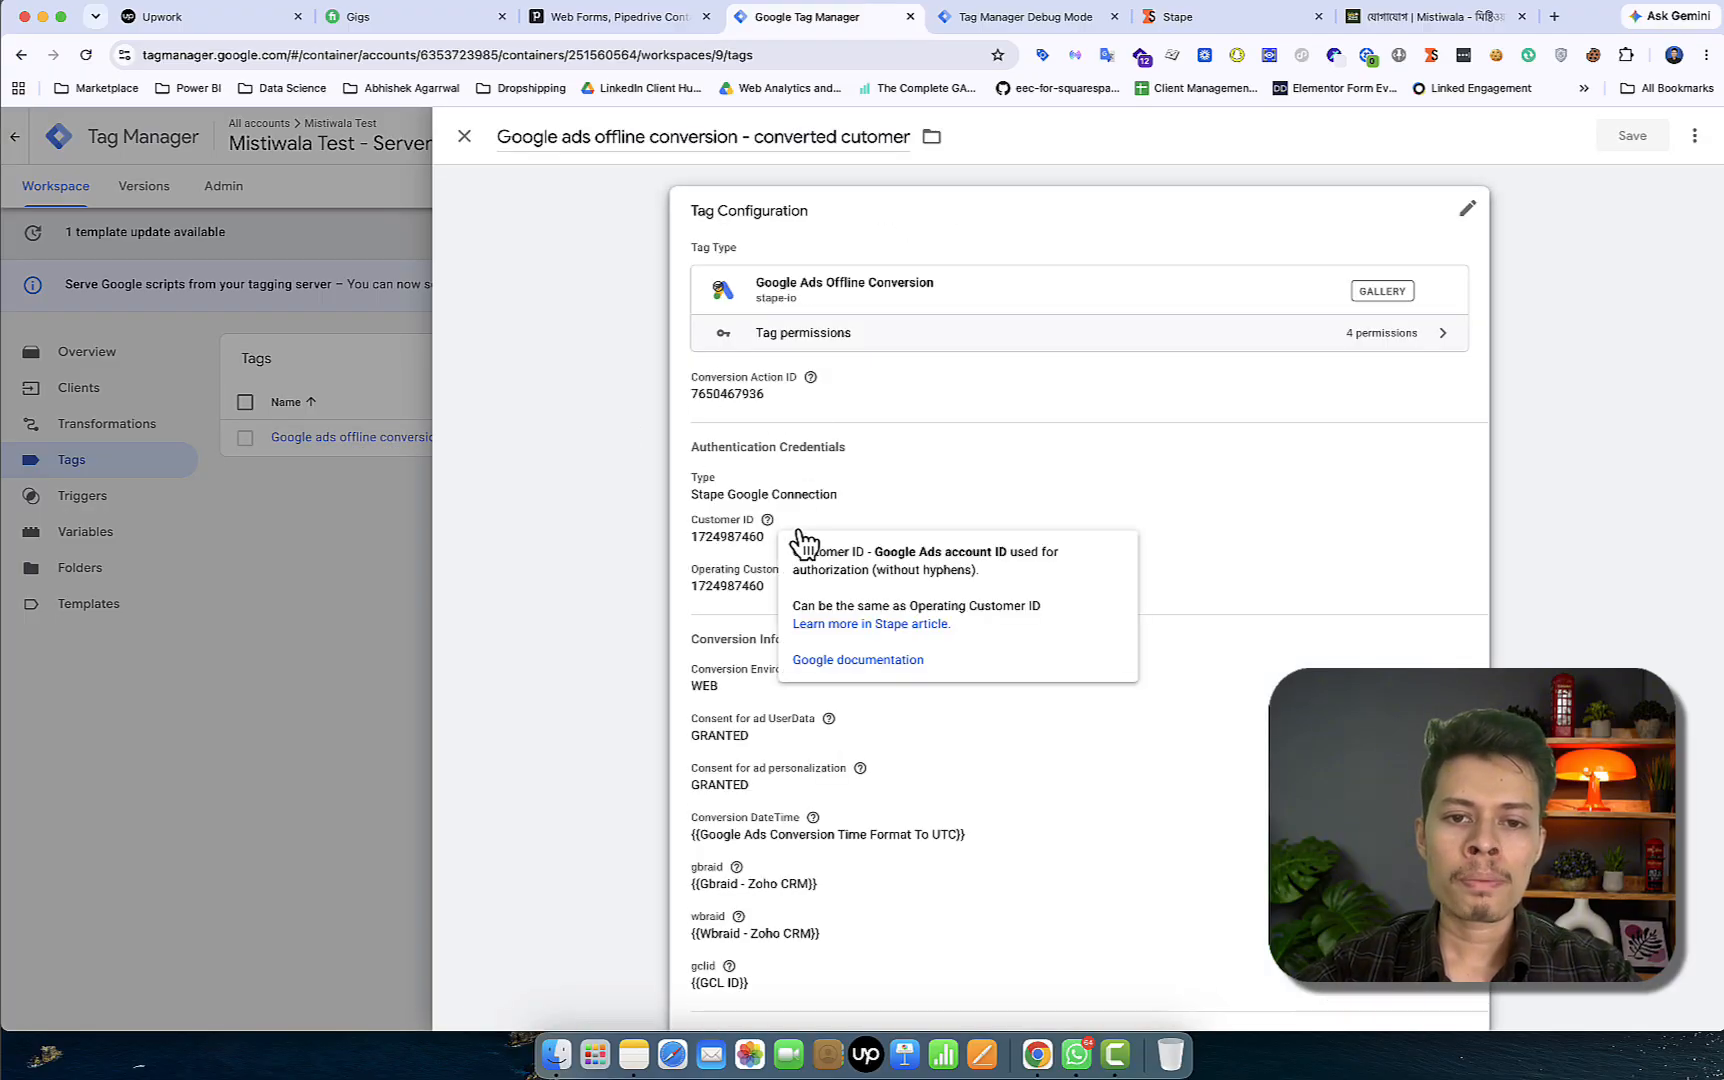
click(814, 536)
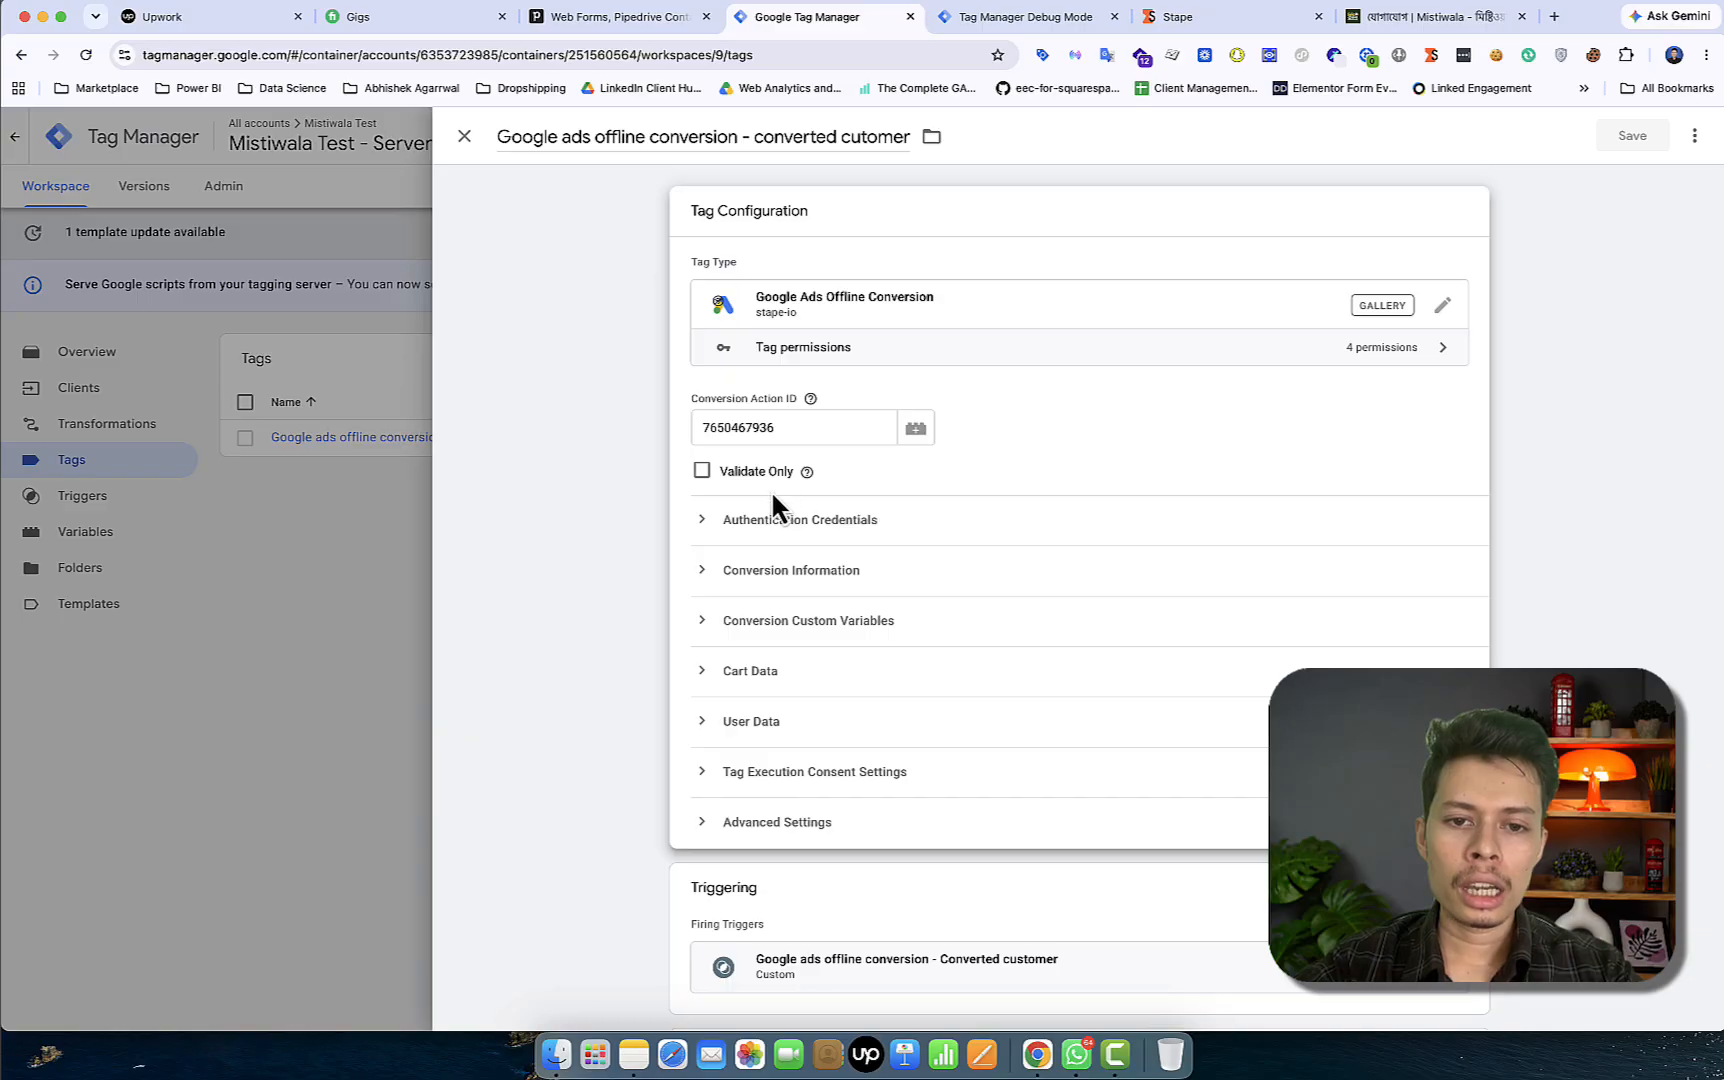
Review the tag's Authentication credentials and Conversion Information settings
click(768, 530)
scroll(808, 748, down, 4)
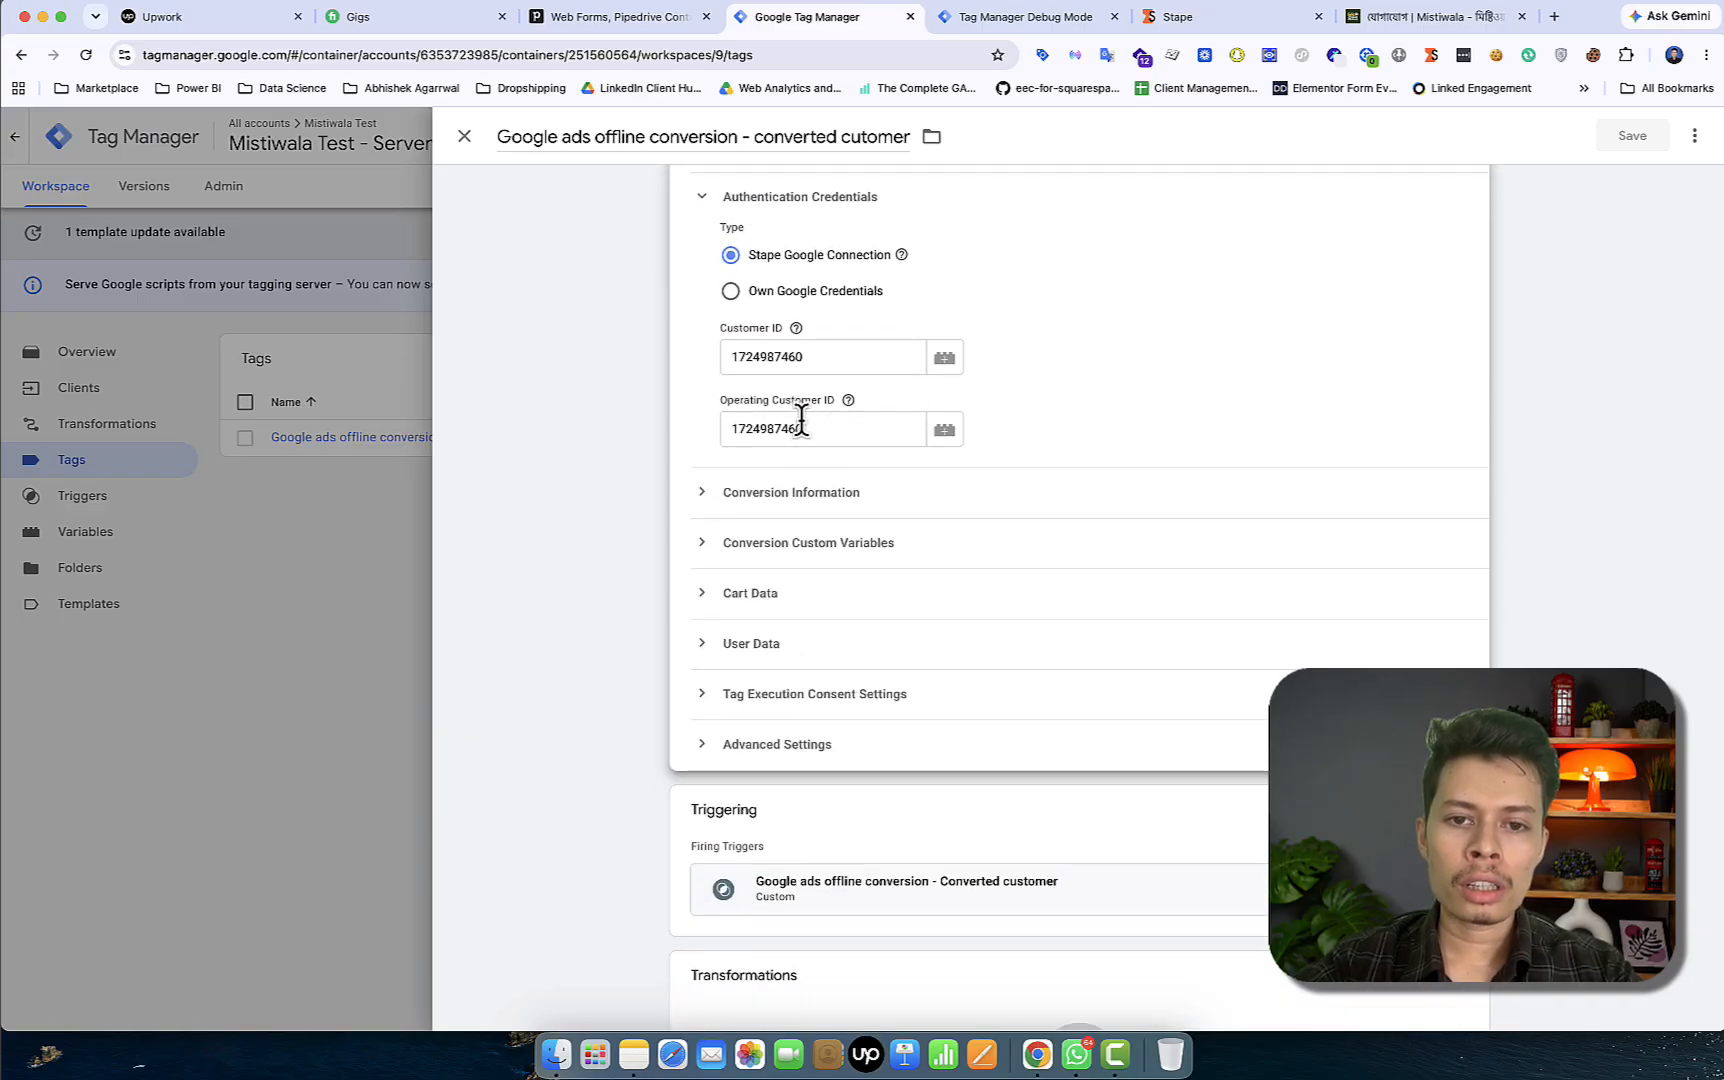
click(815, 493)
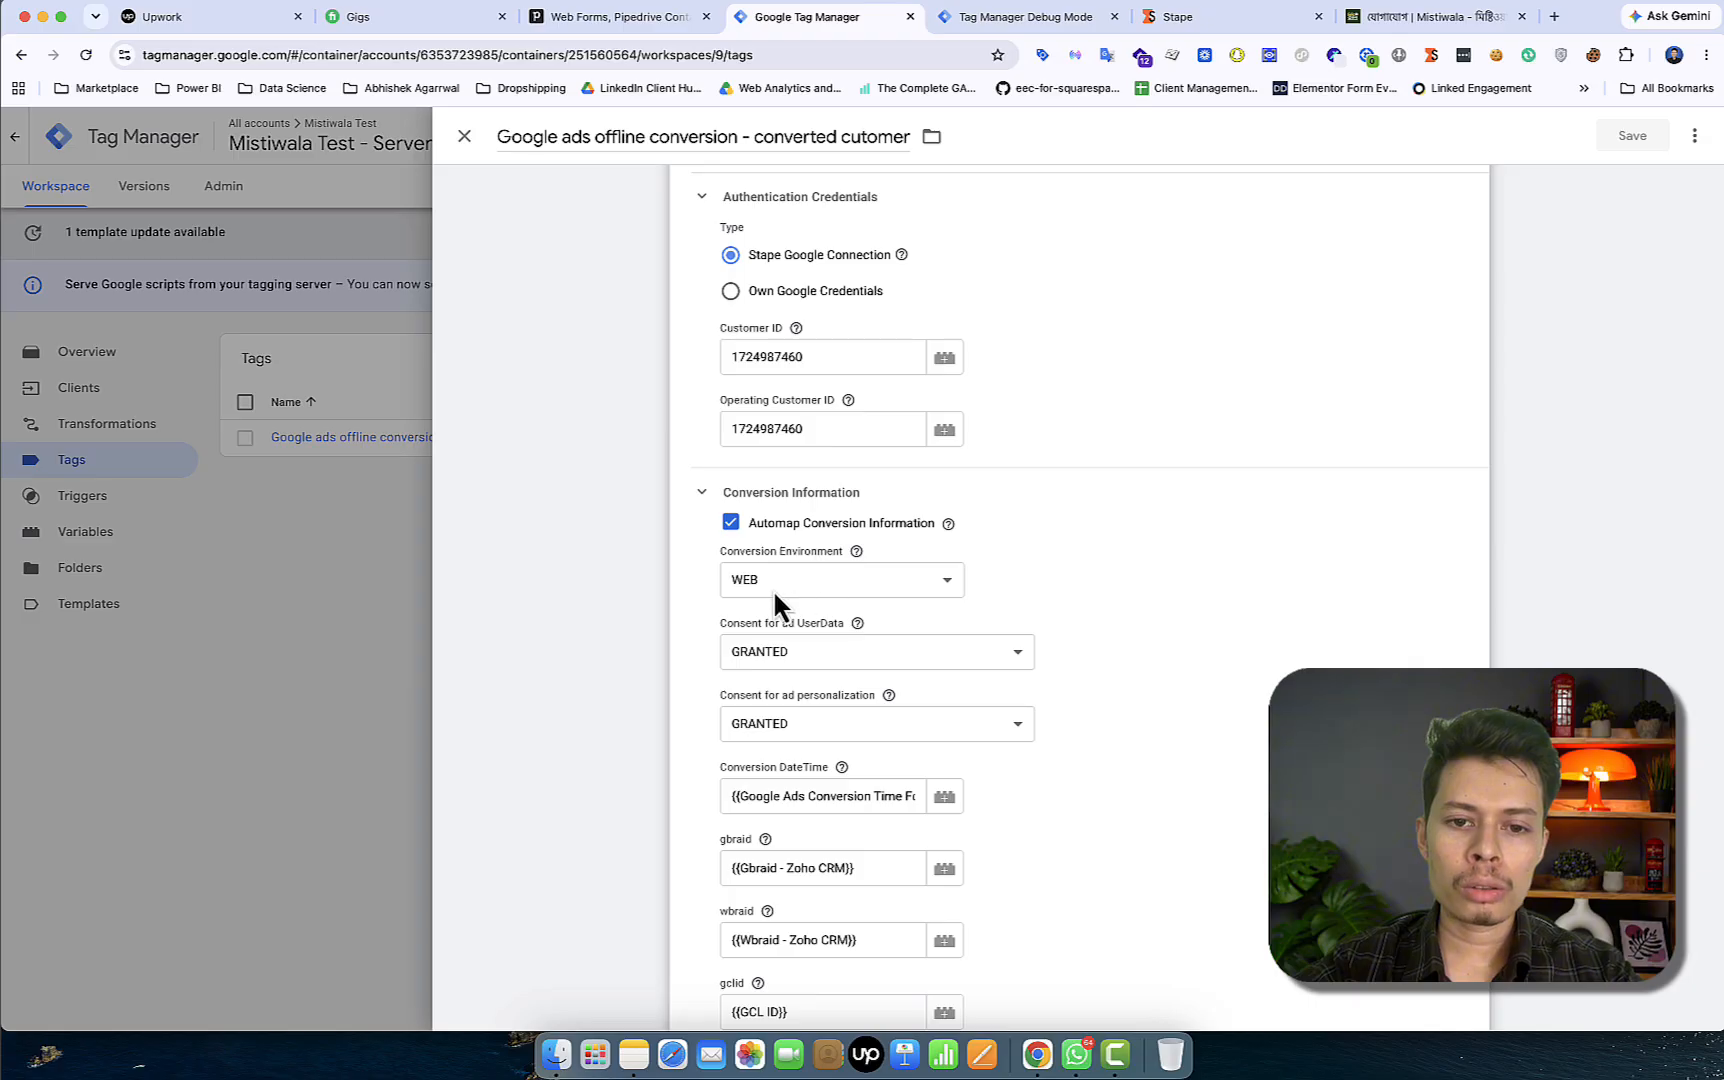
scroll(818, 656, down, 3)
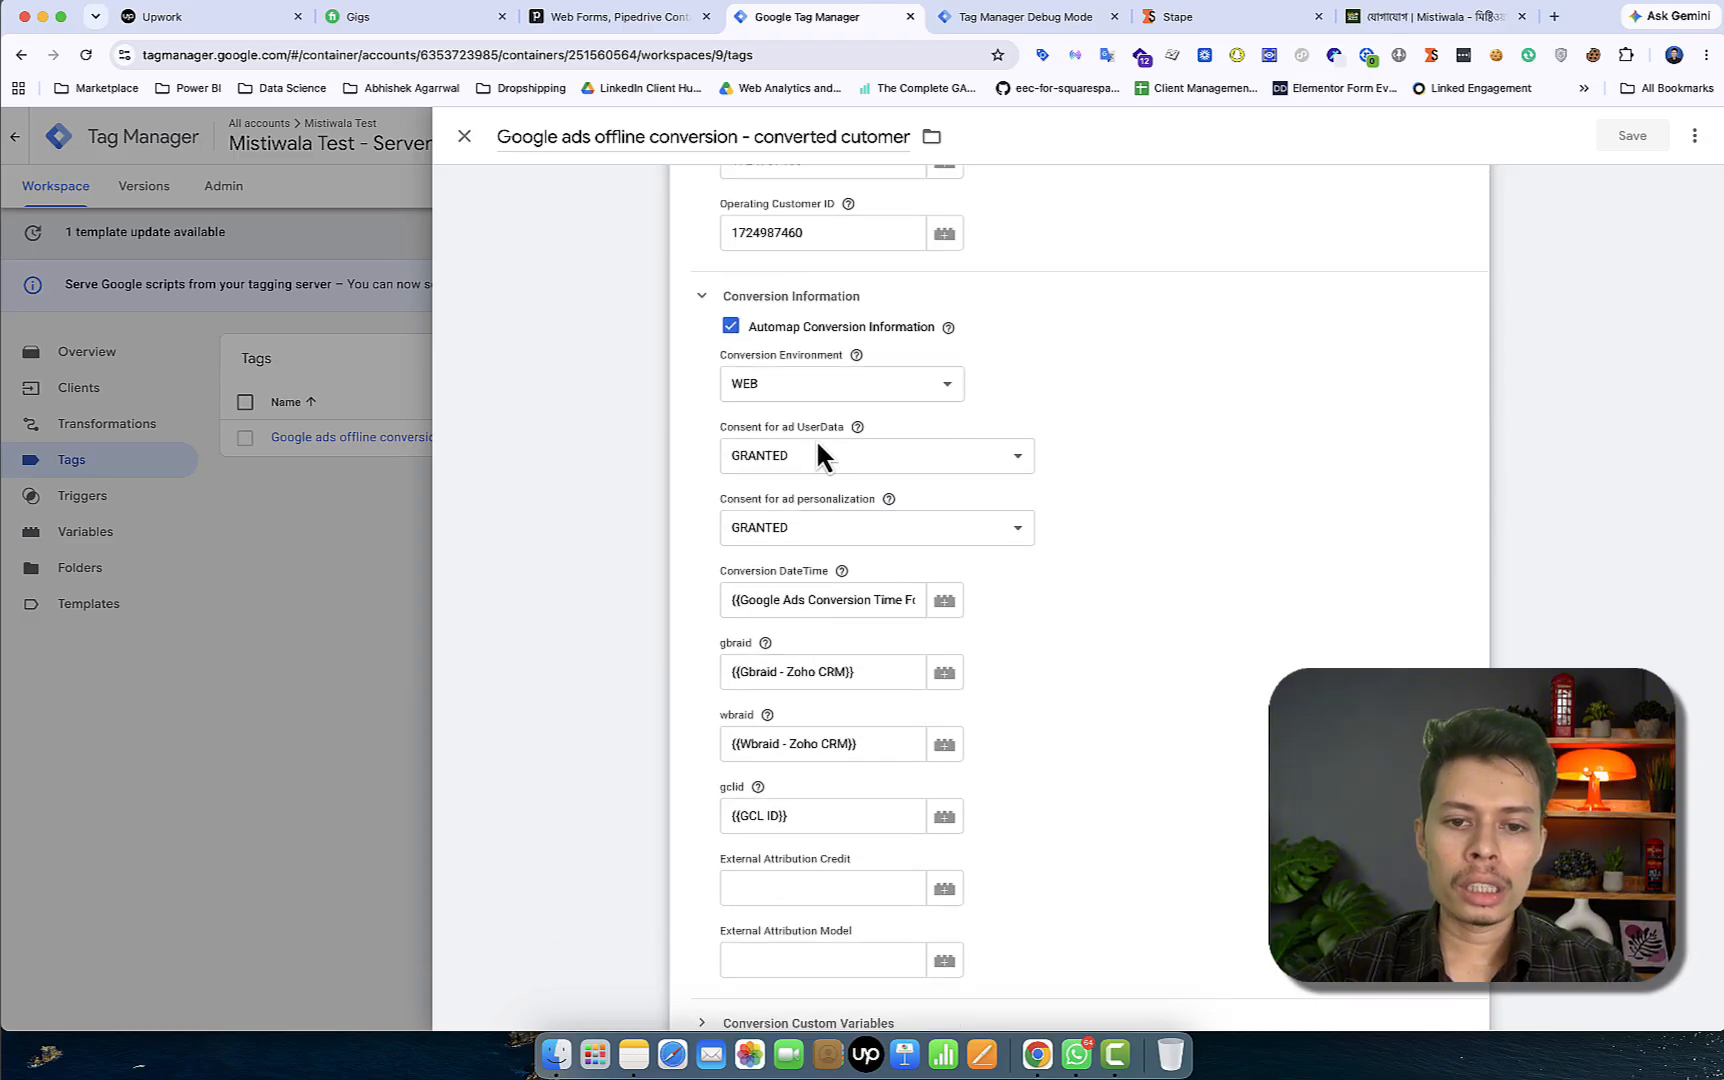
scroll(805, 640, down, 1)
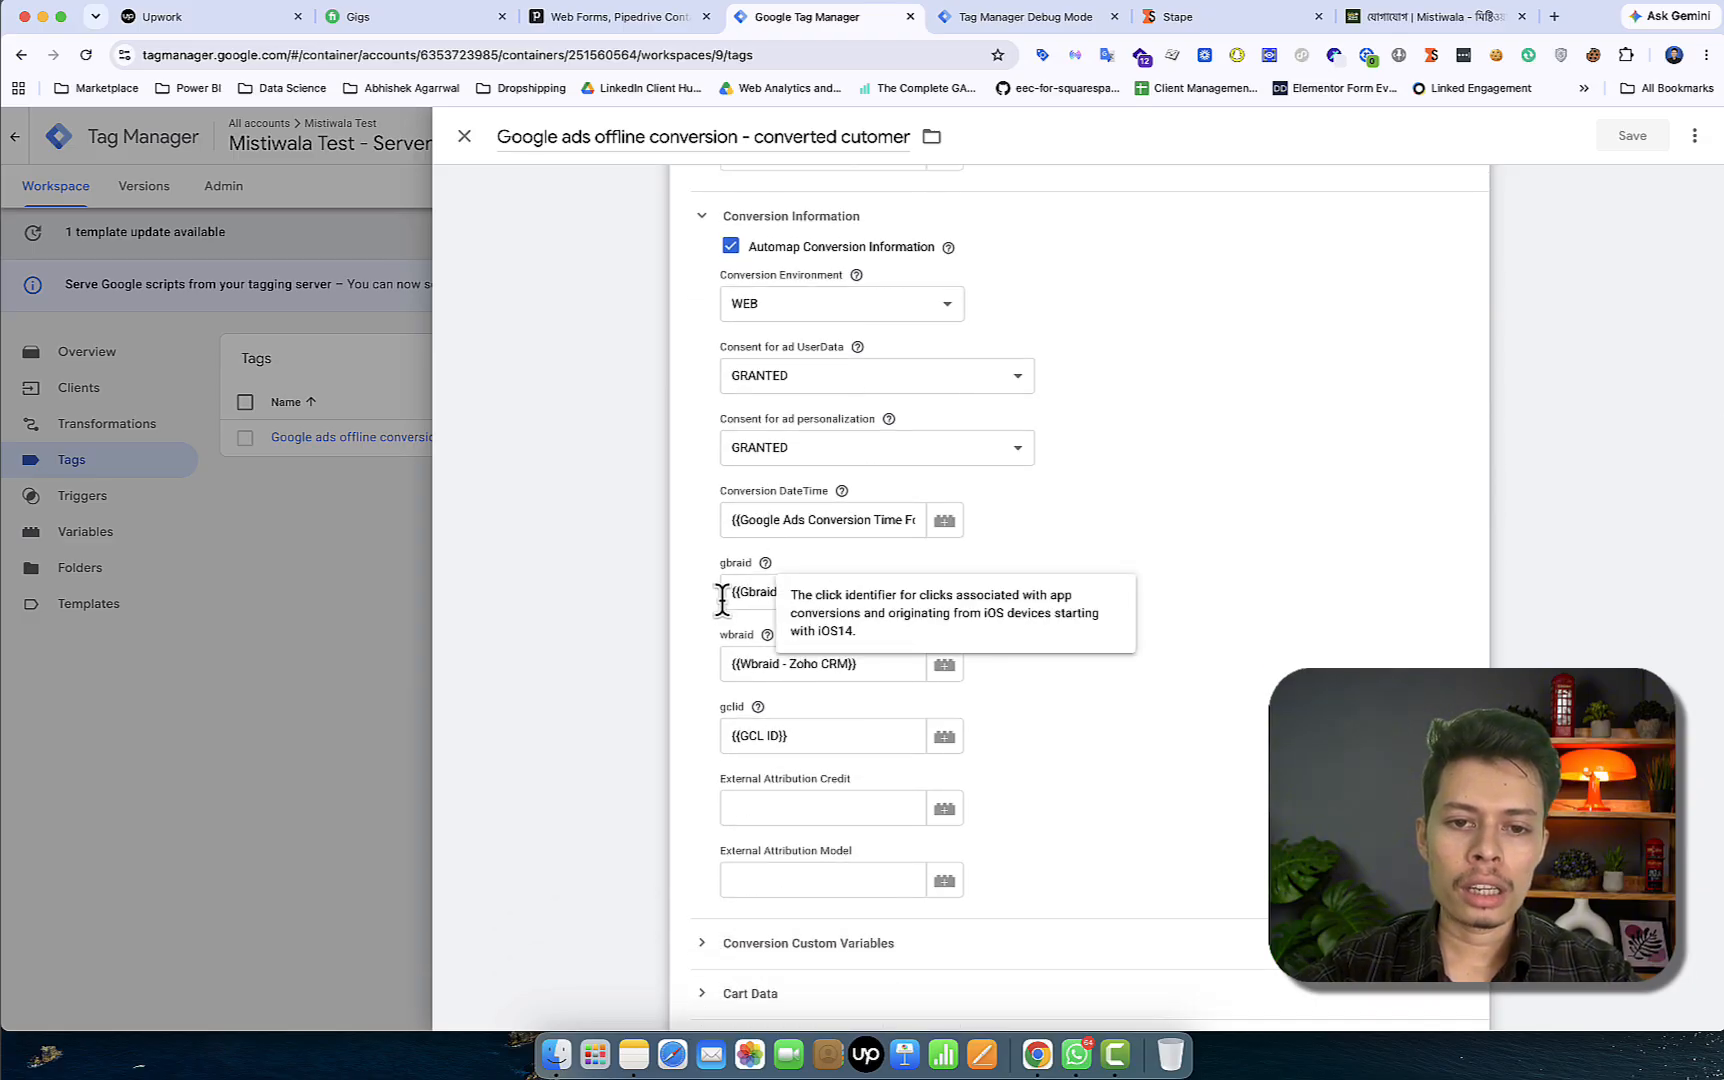
mouse_move(729, 667)
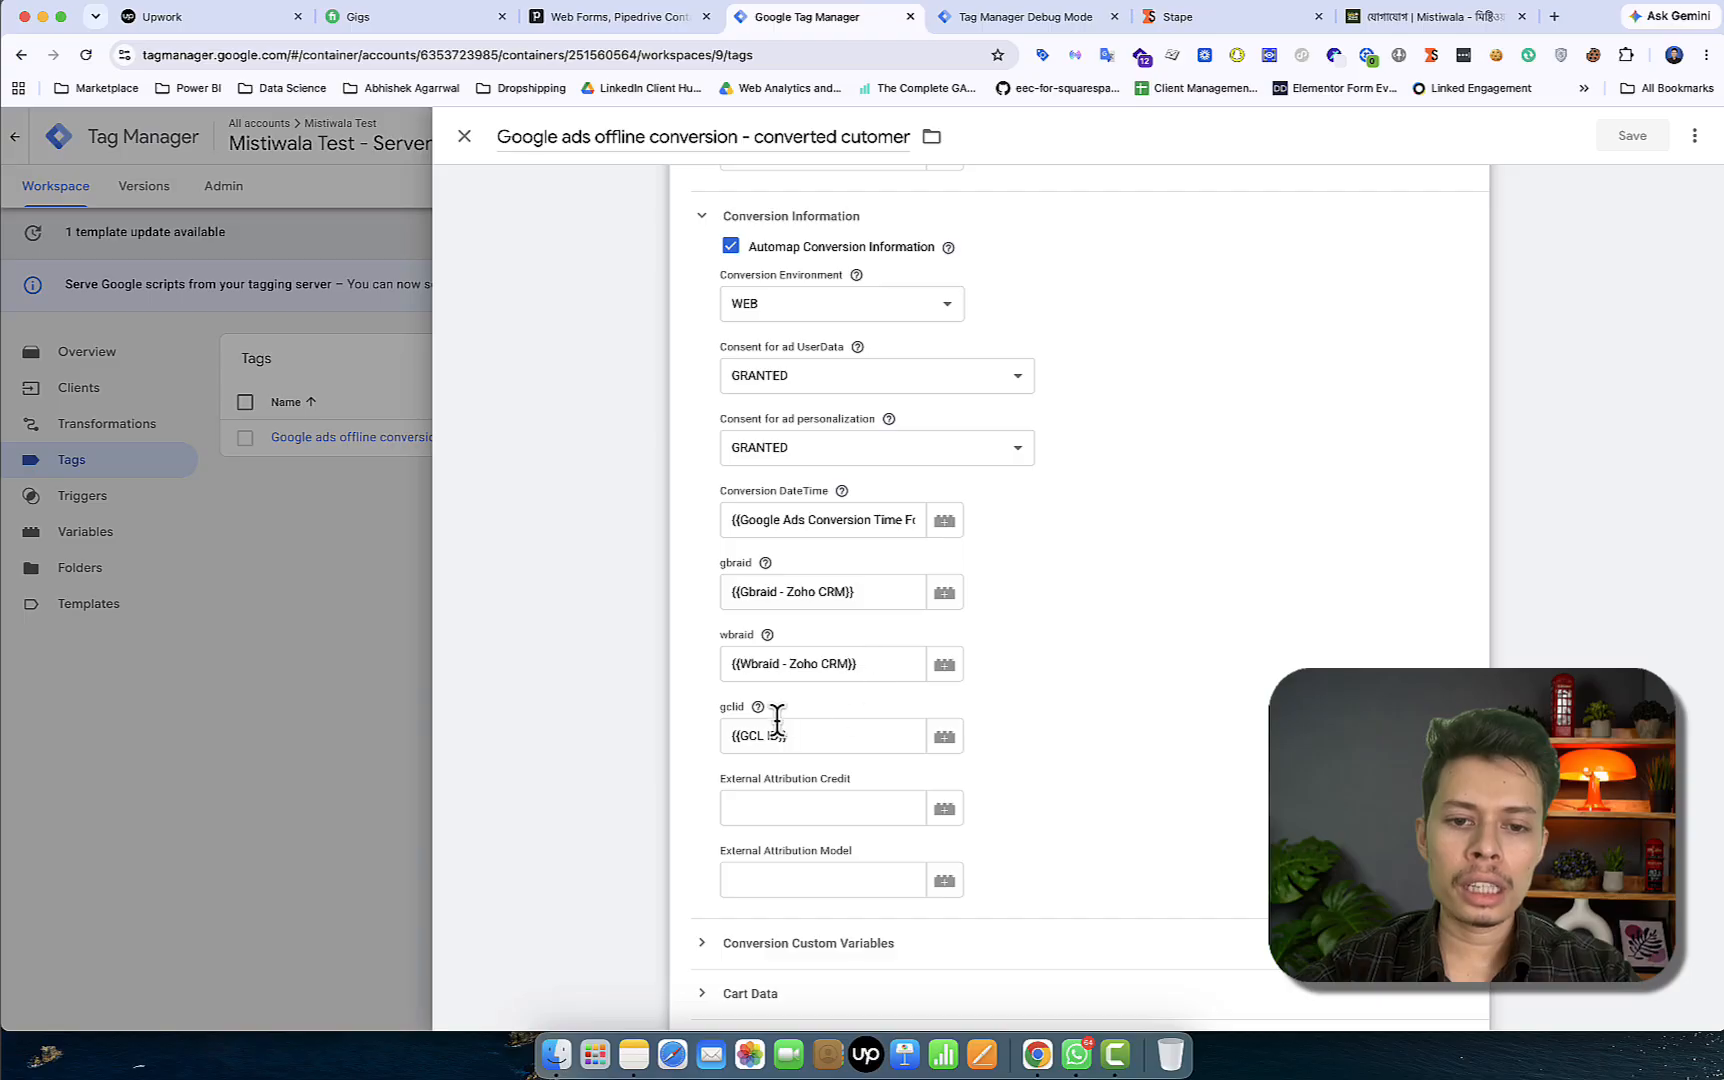
scroll(812, 738, down, 7)
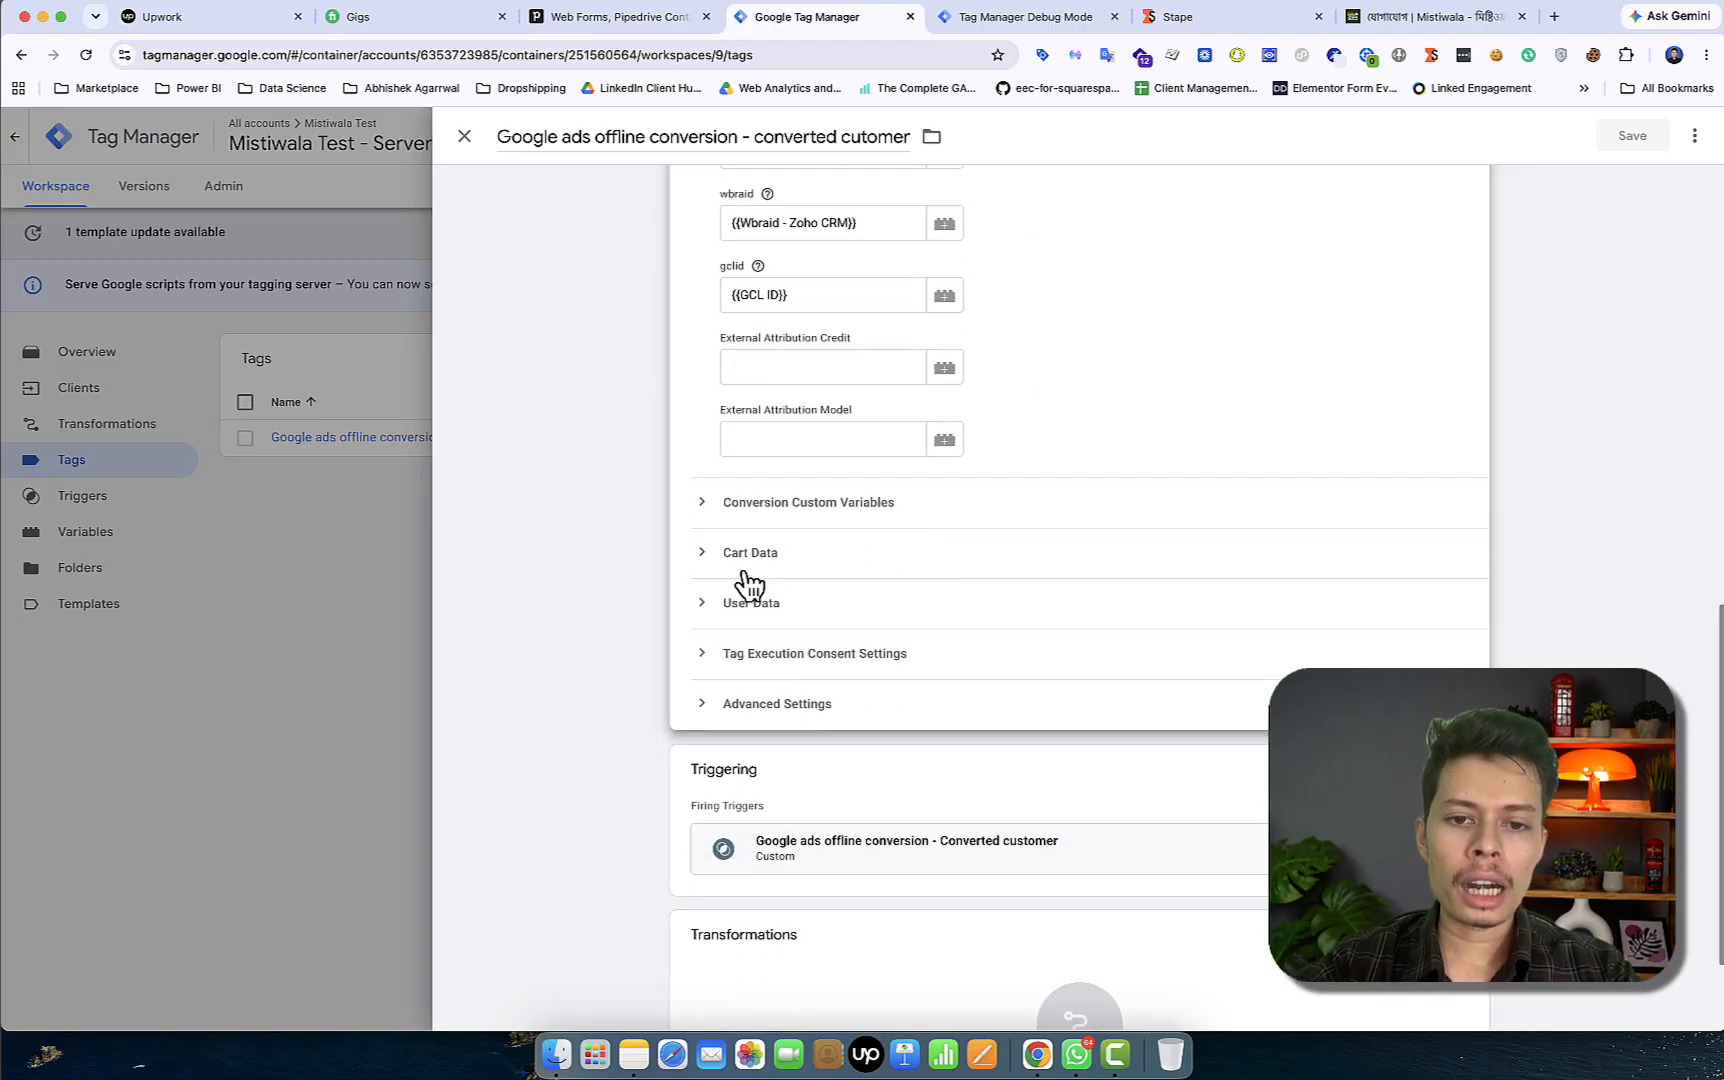
Review the tag's Cart Data and User Data mappings, then return to the debug preview
click(748, 575)
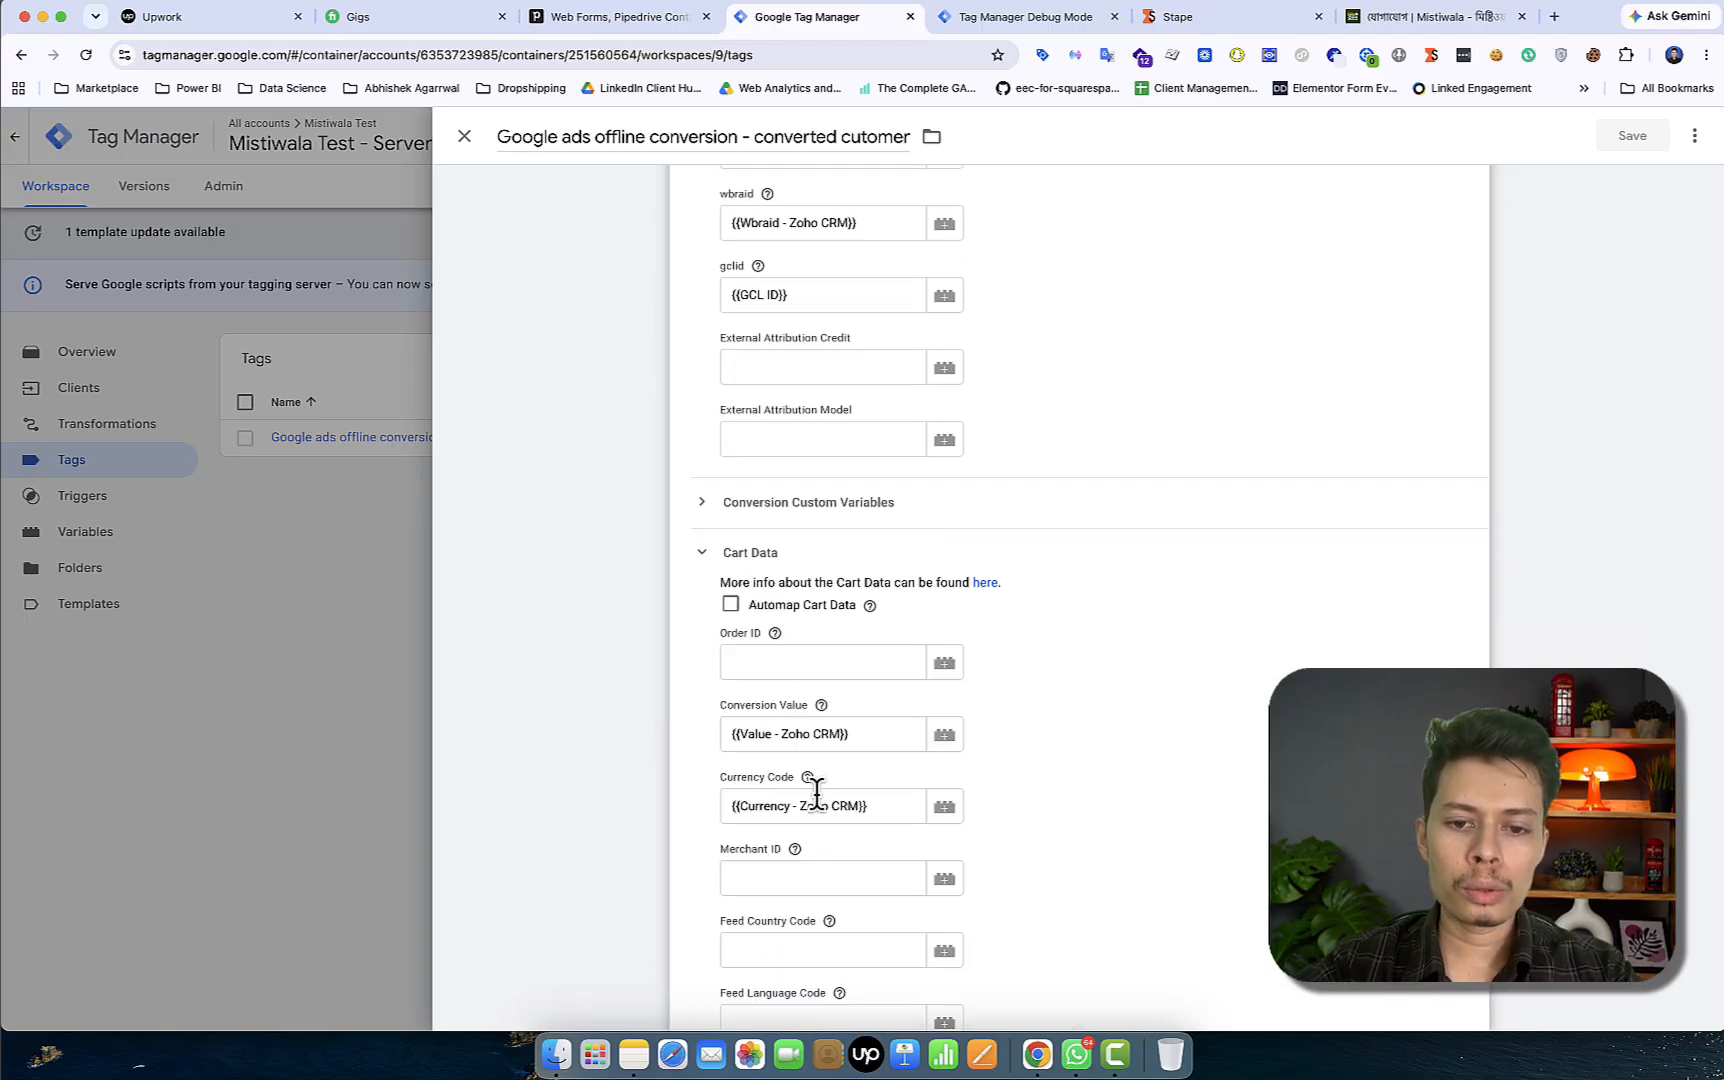
scroll(862, 806, down, 10)
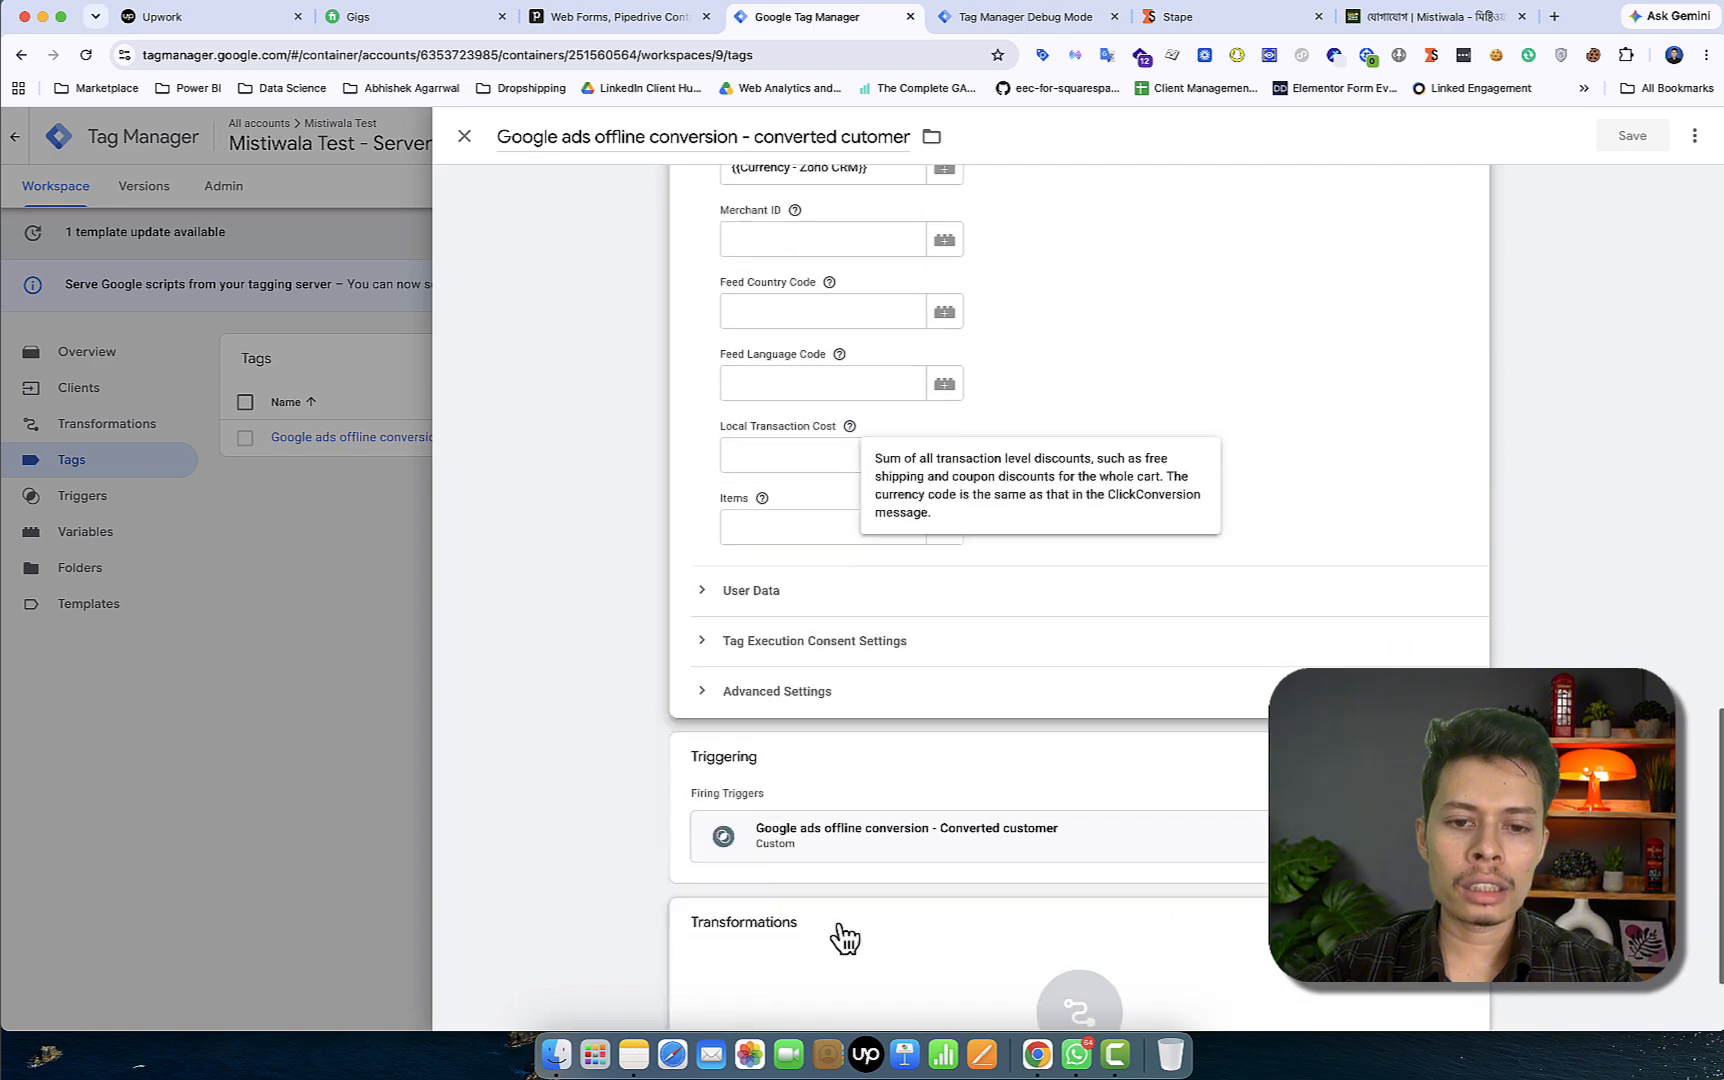
click(758, 553)
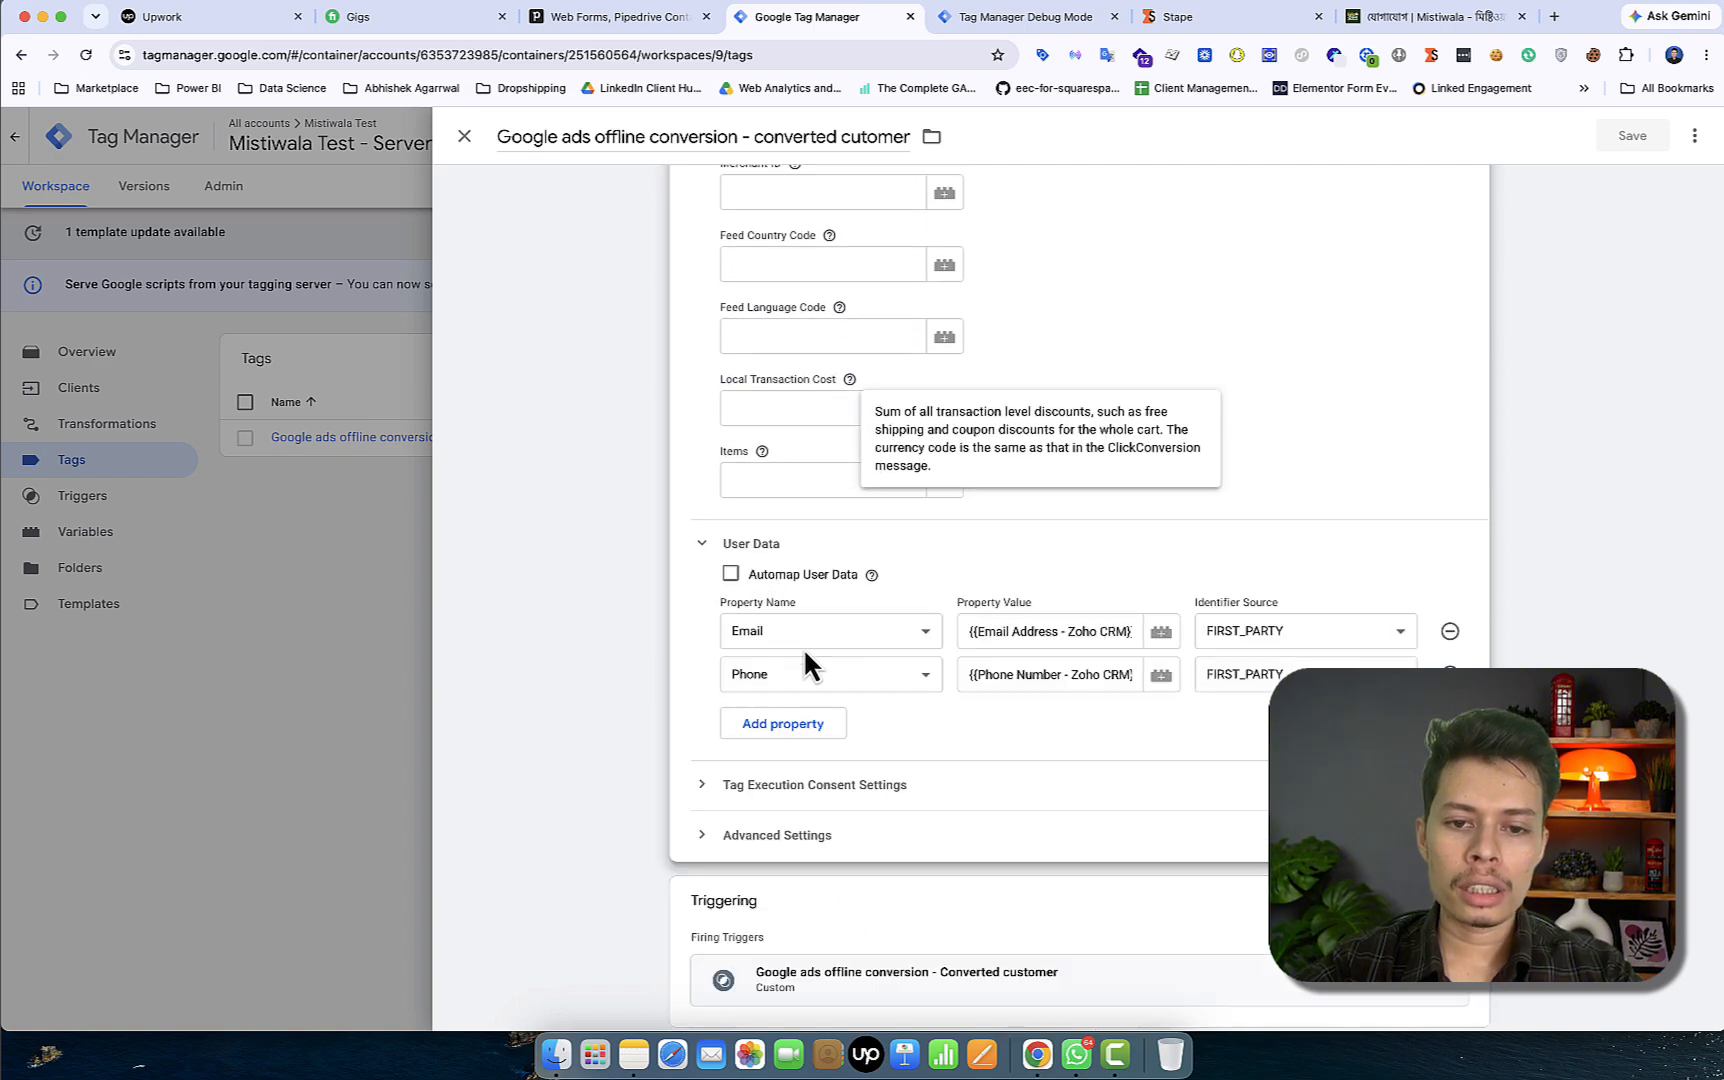
scroll(869, 543, up, 8)
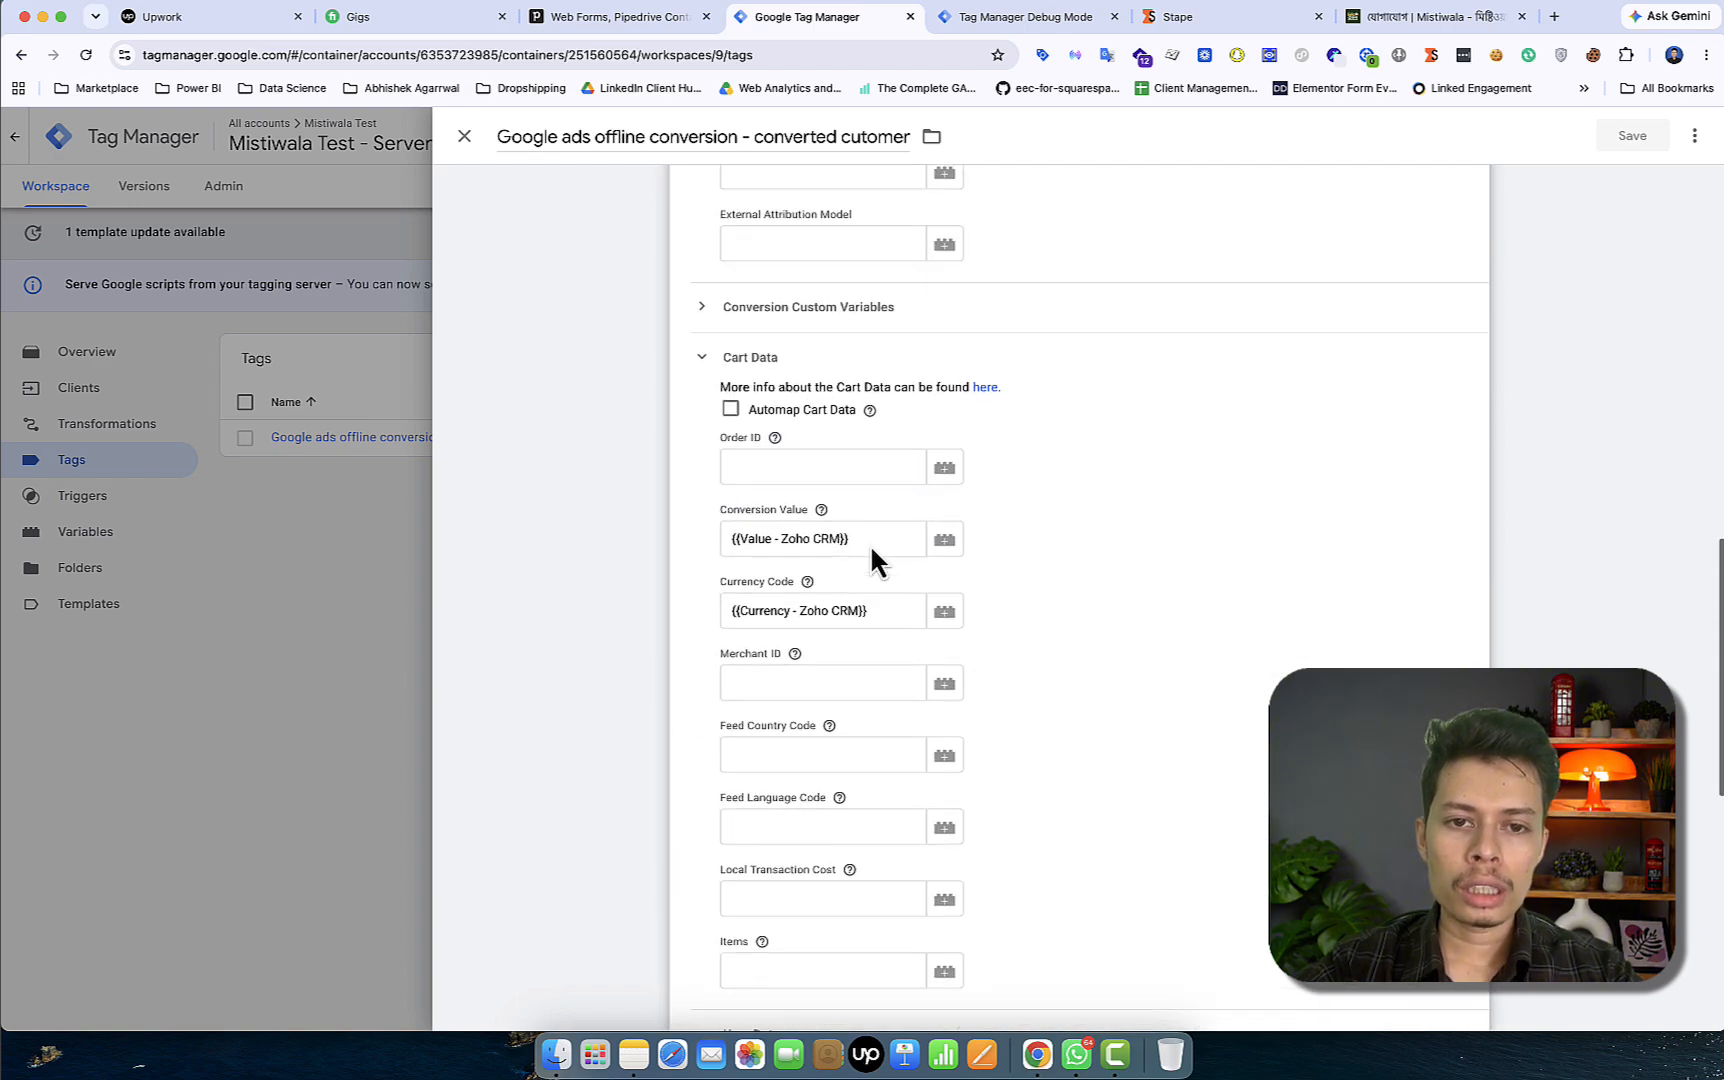
scroll(833, 468, up, 6)
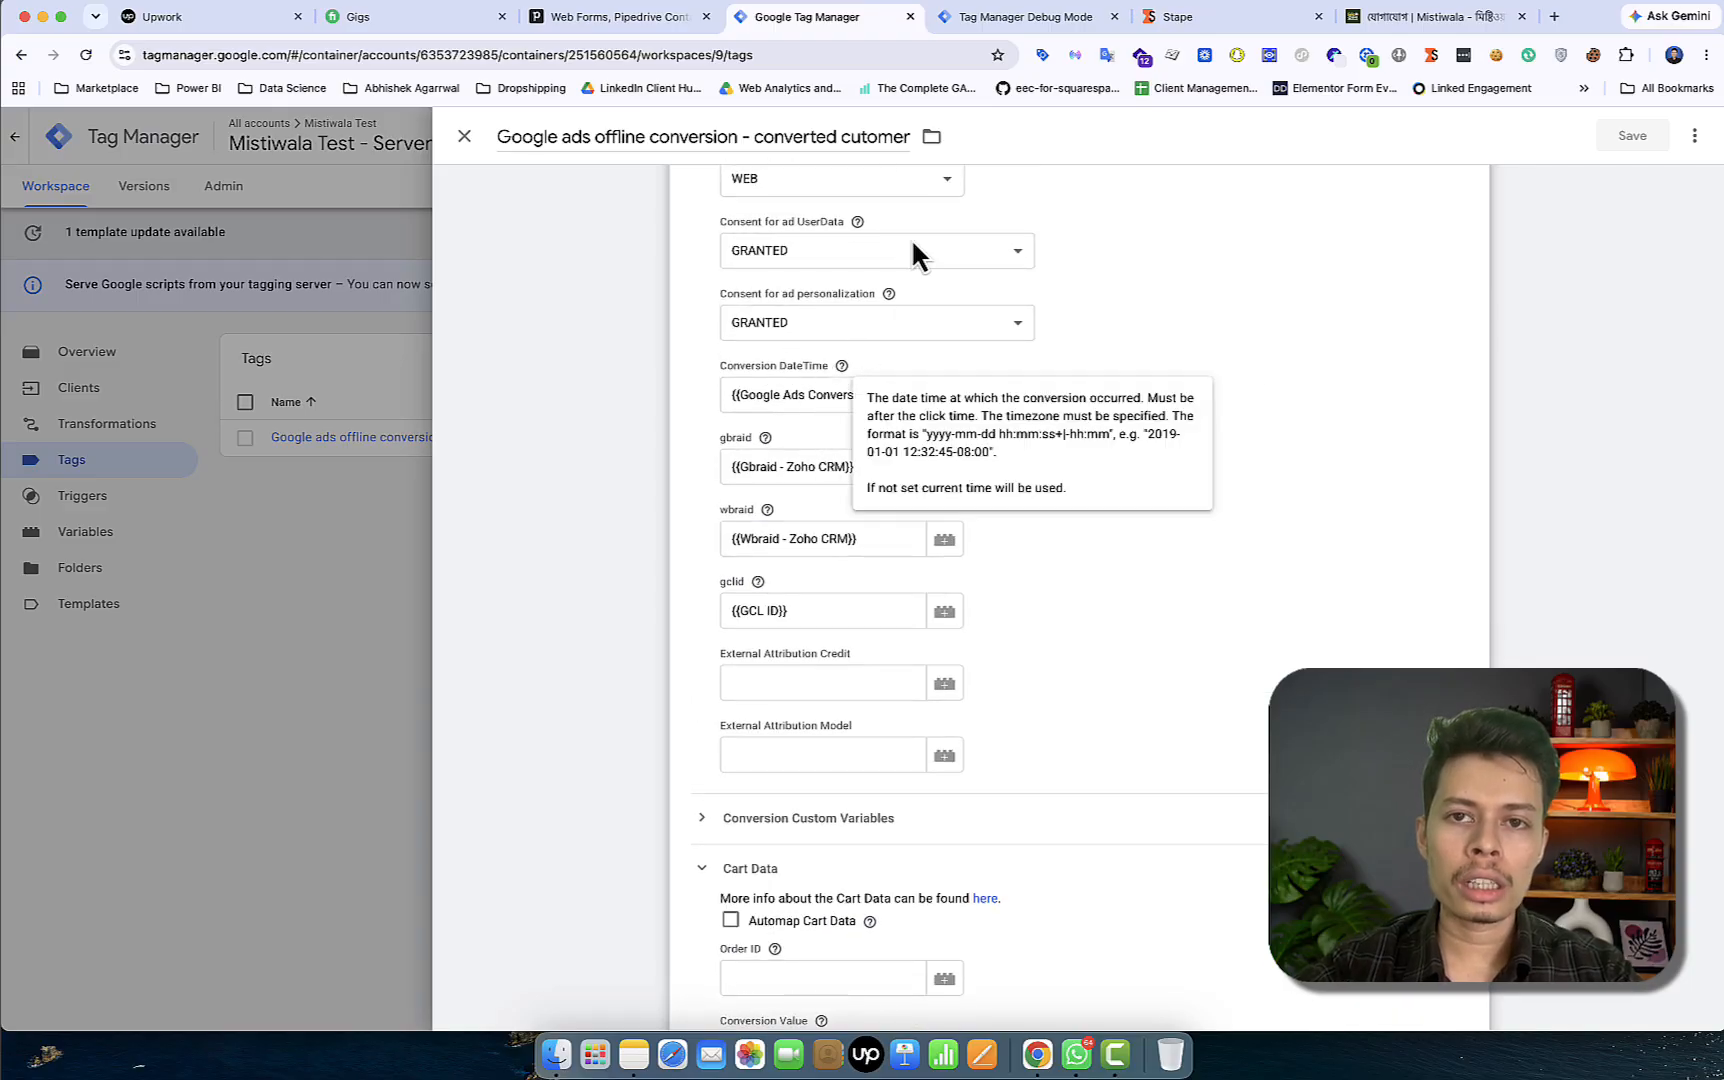
click(965, 18)
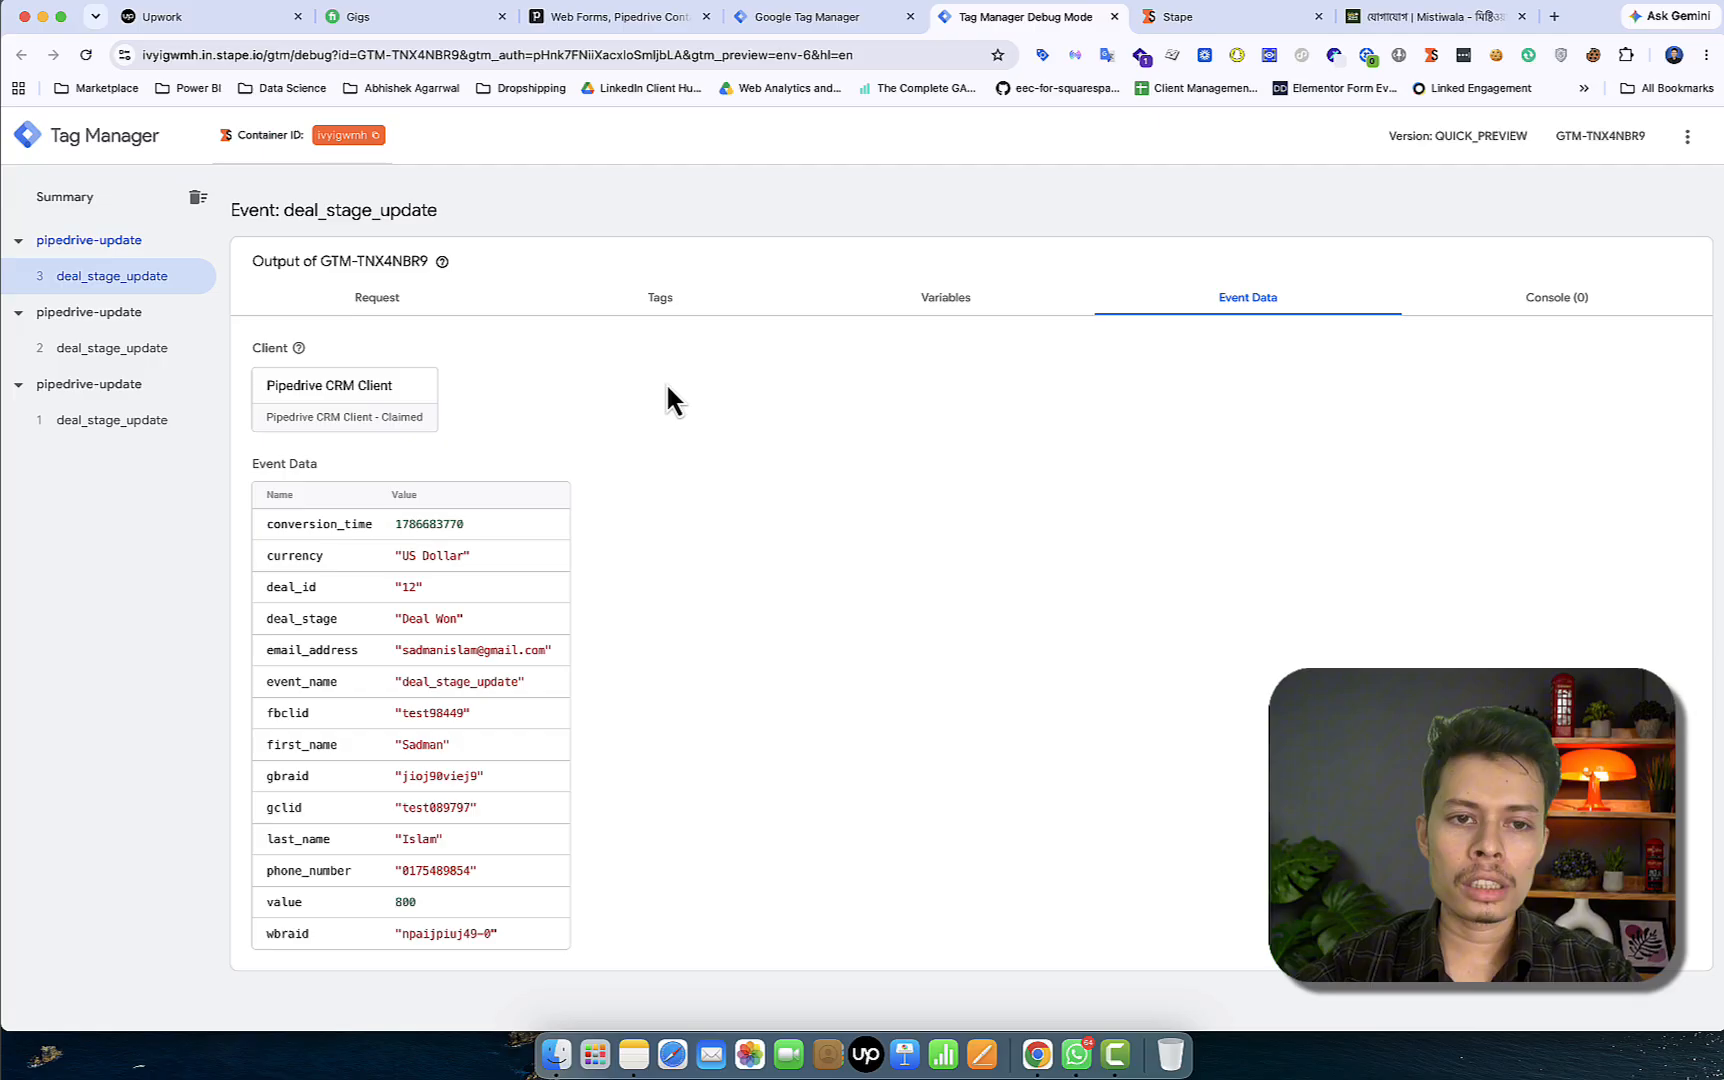
click(945, 298)
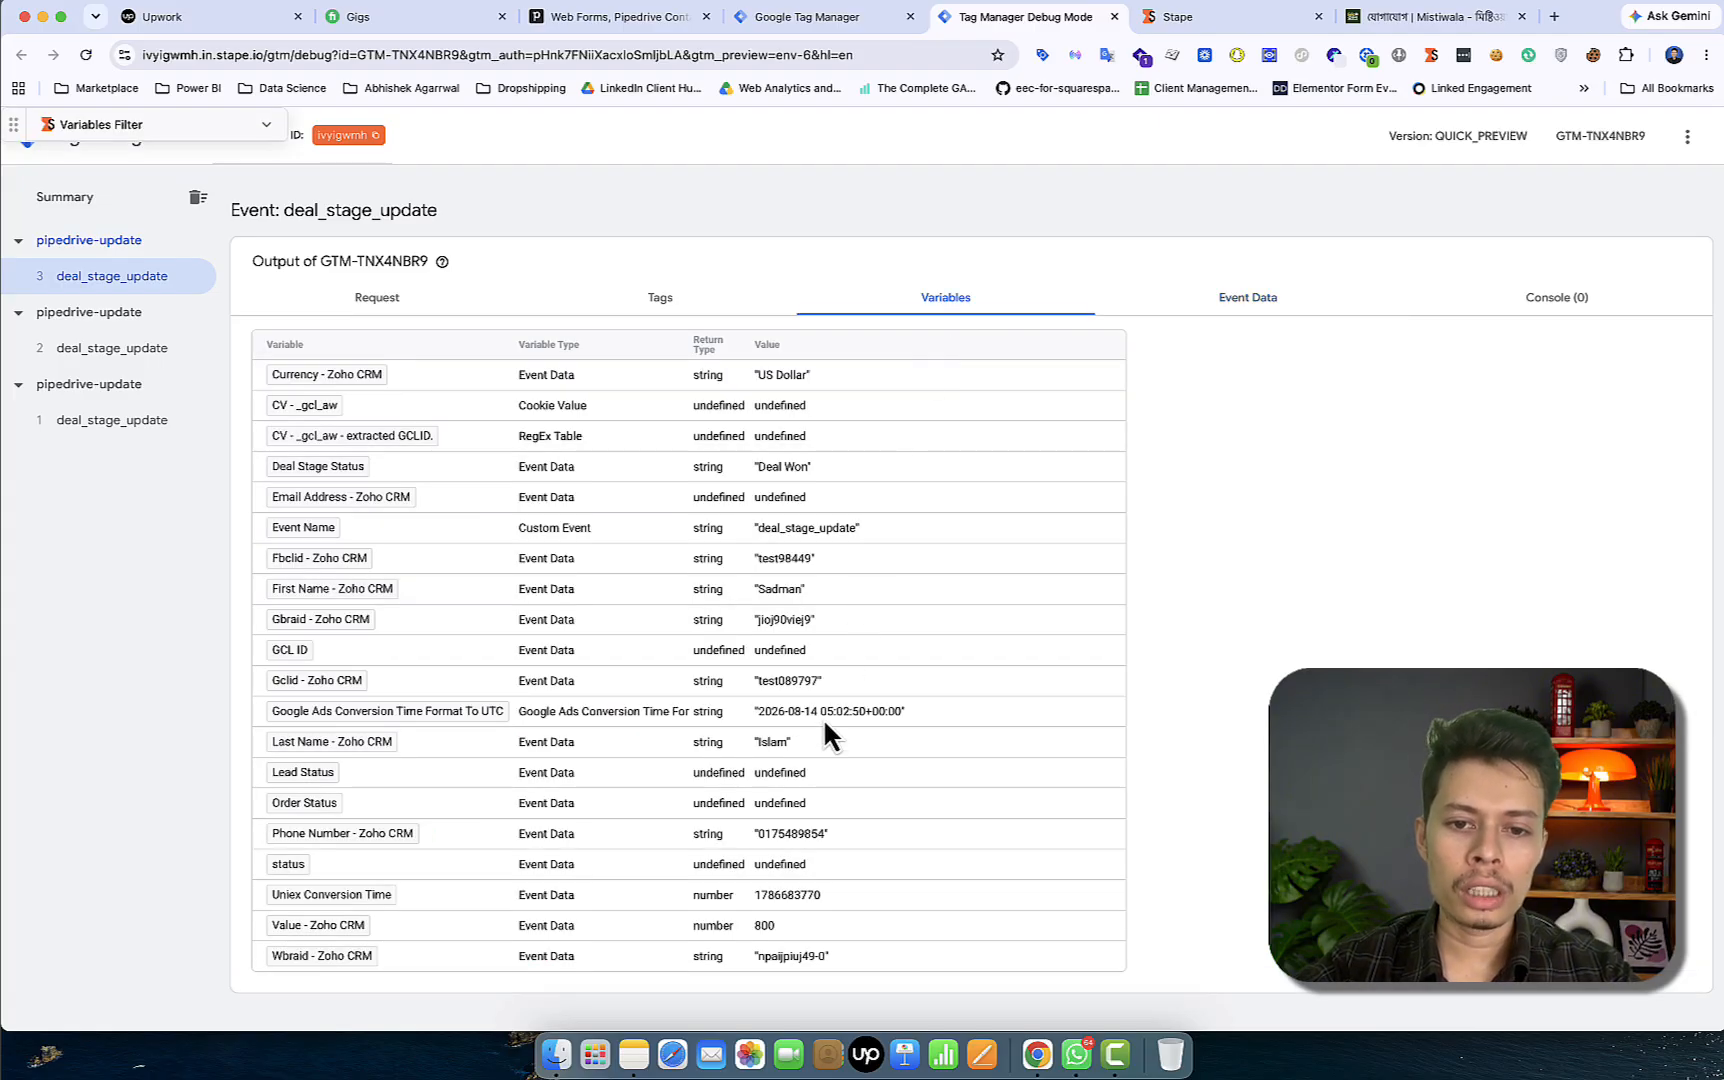
scroll(823, 717, up, 2)
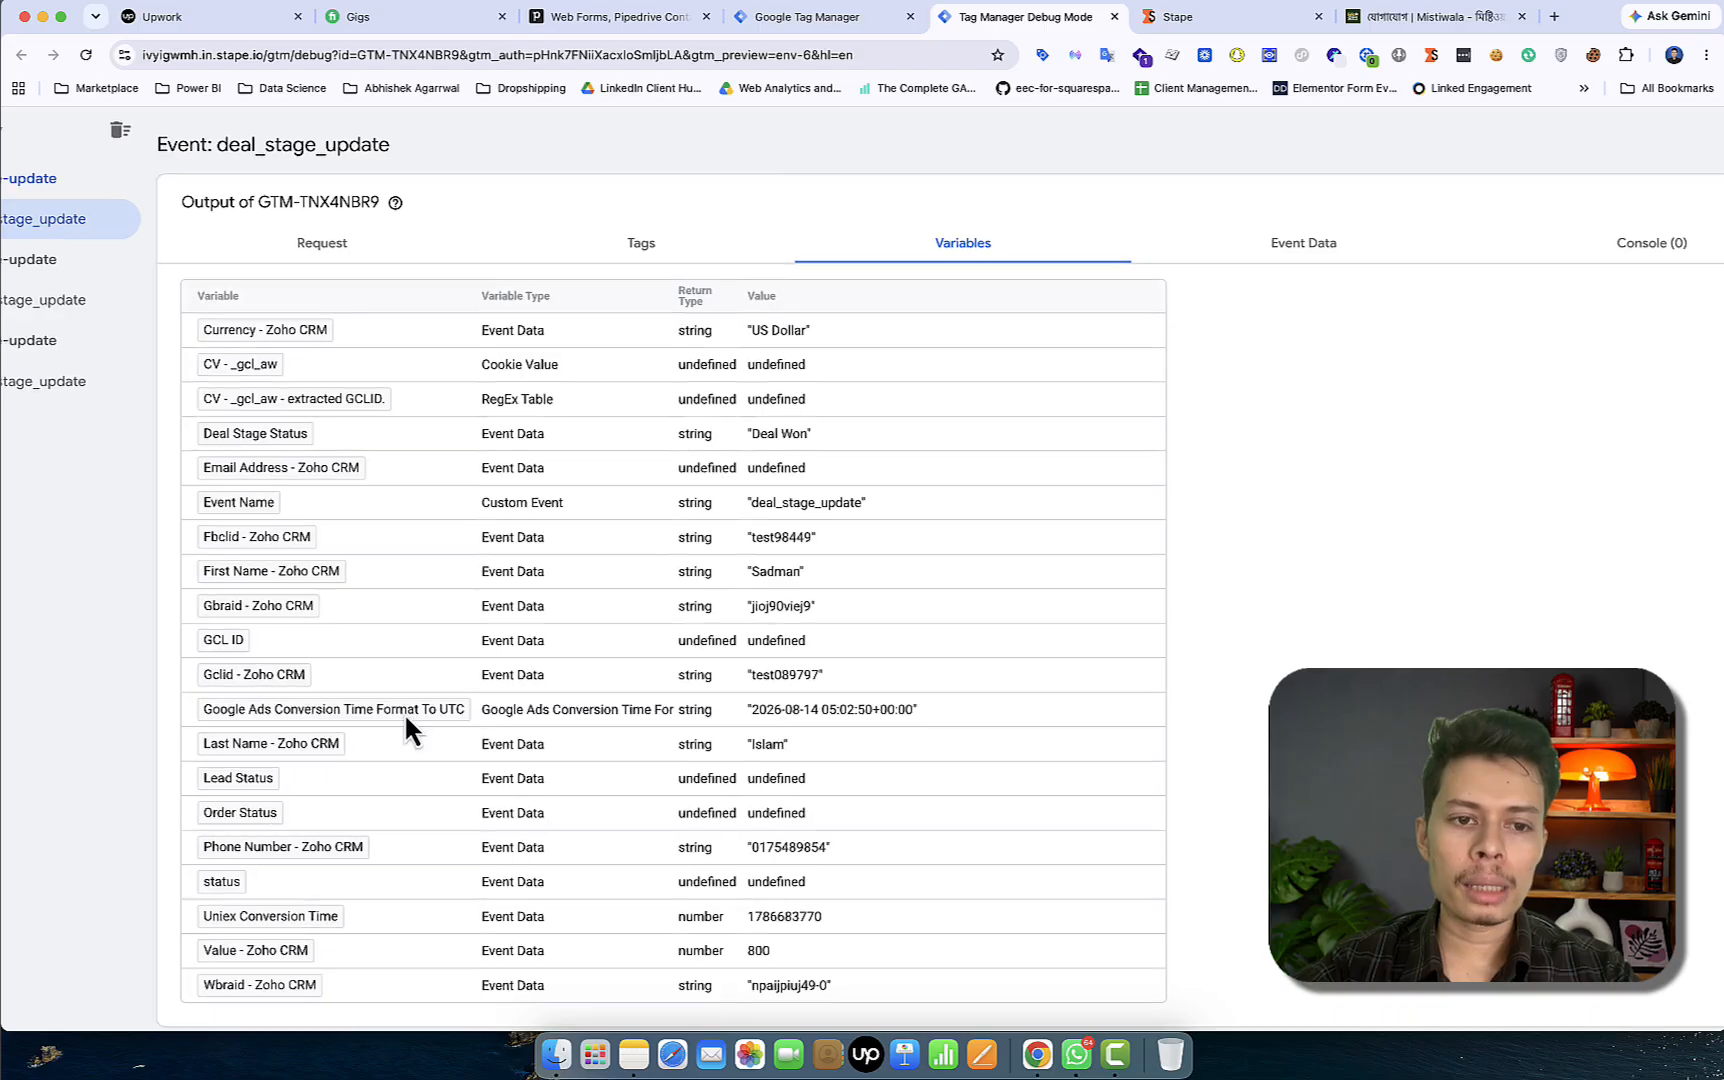
scroll(404, 712, left, 2)
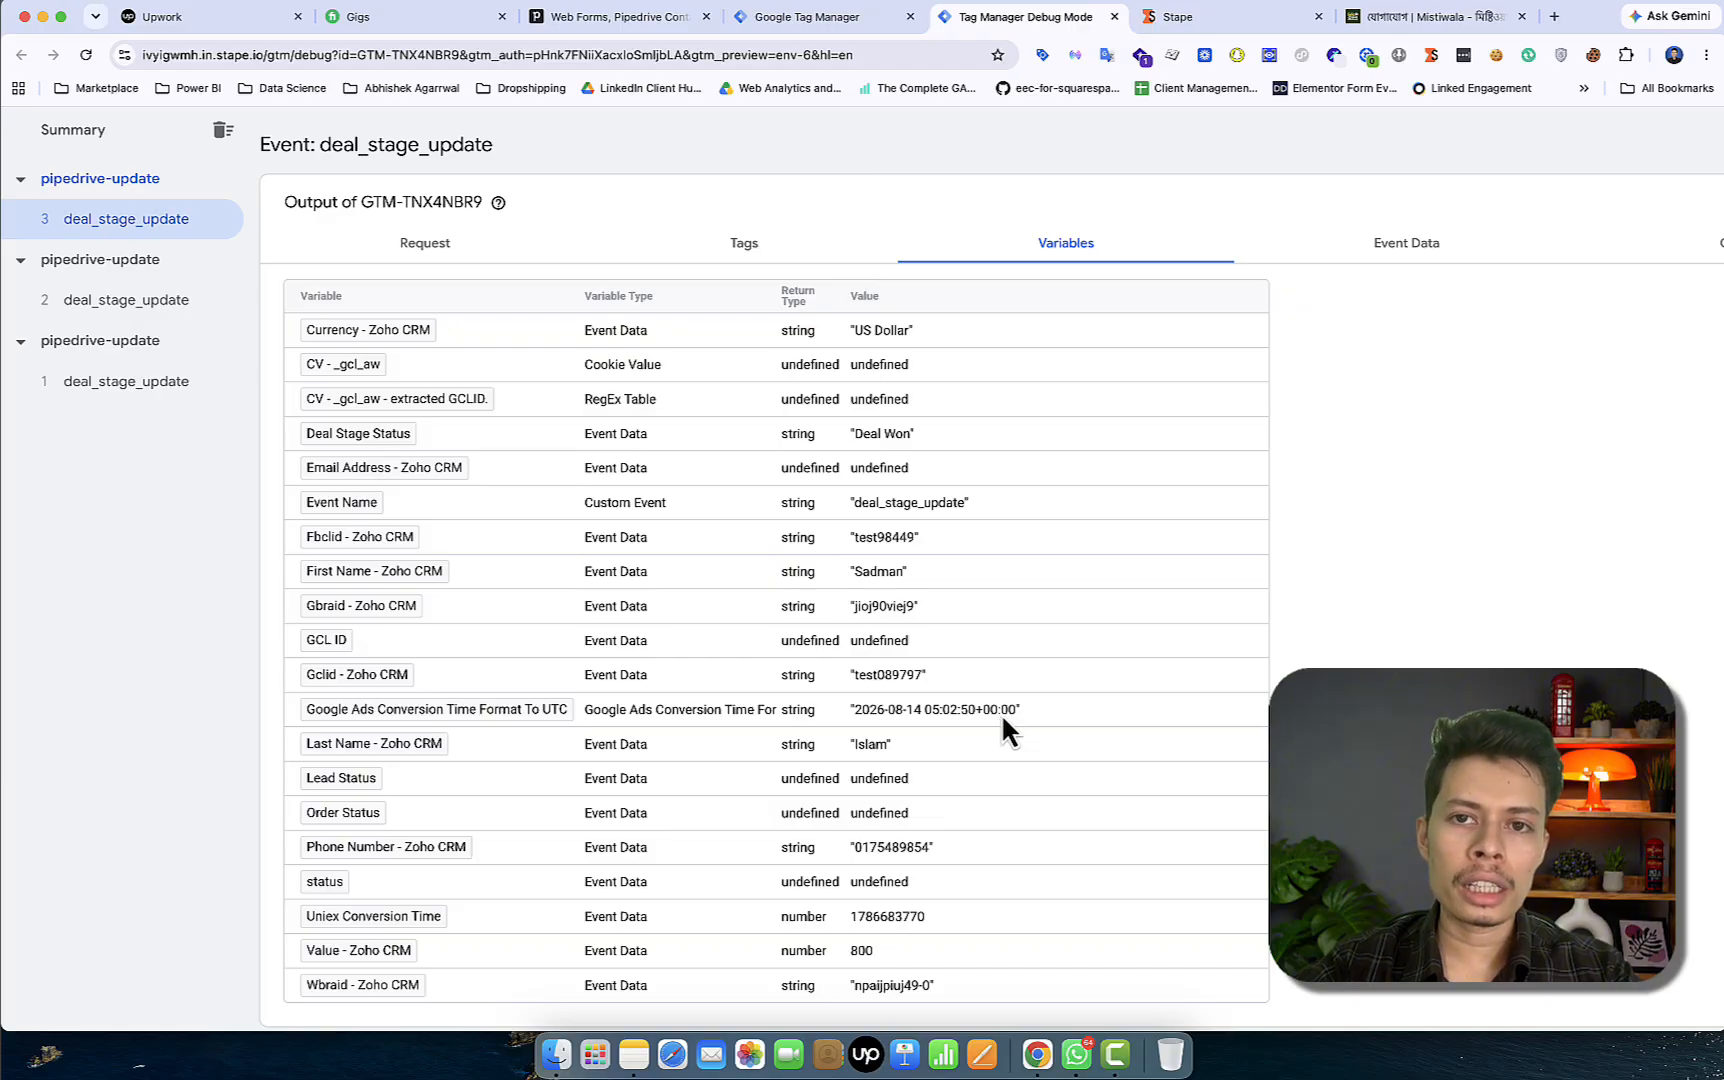
scroll(1003, 718, down, 2)
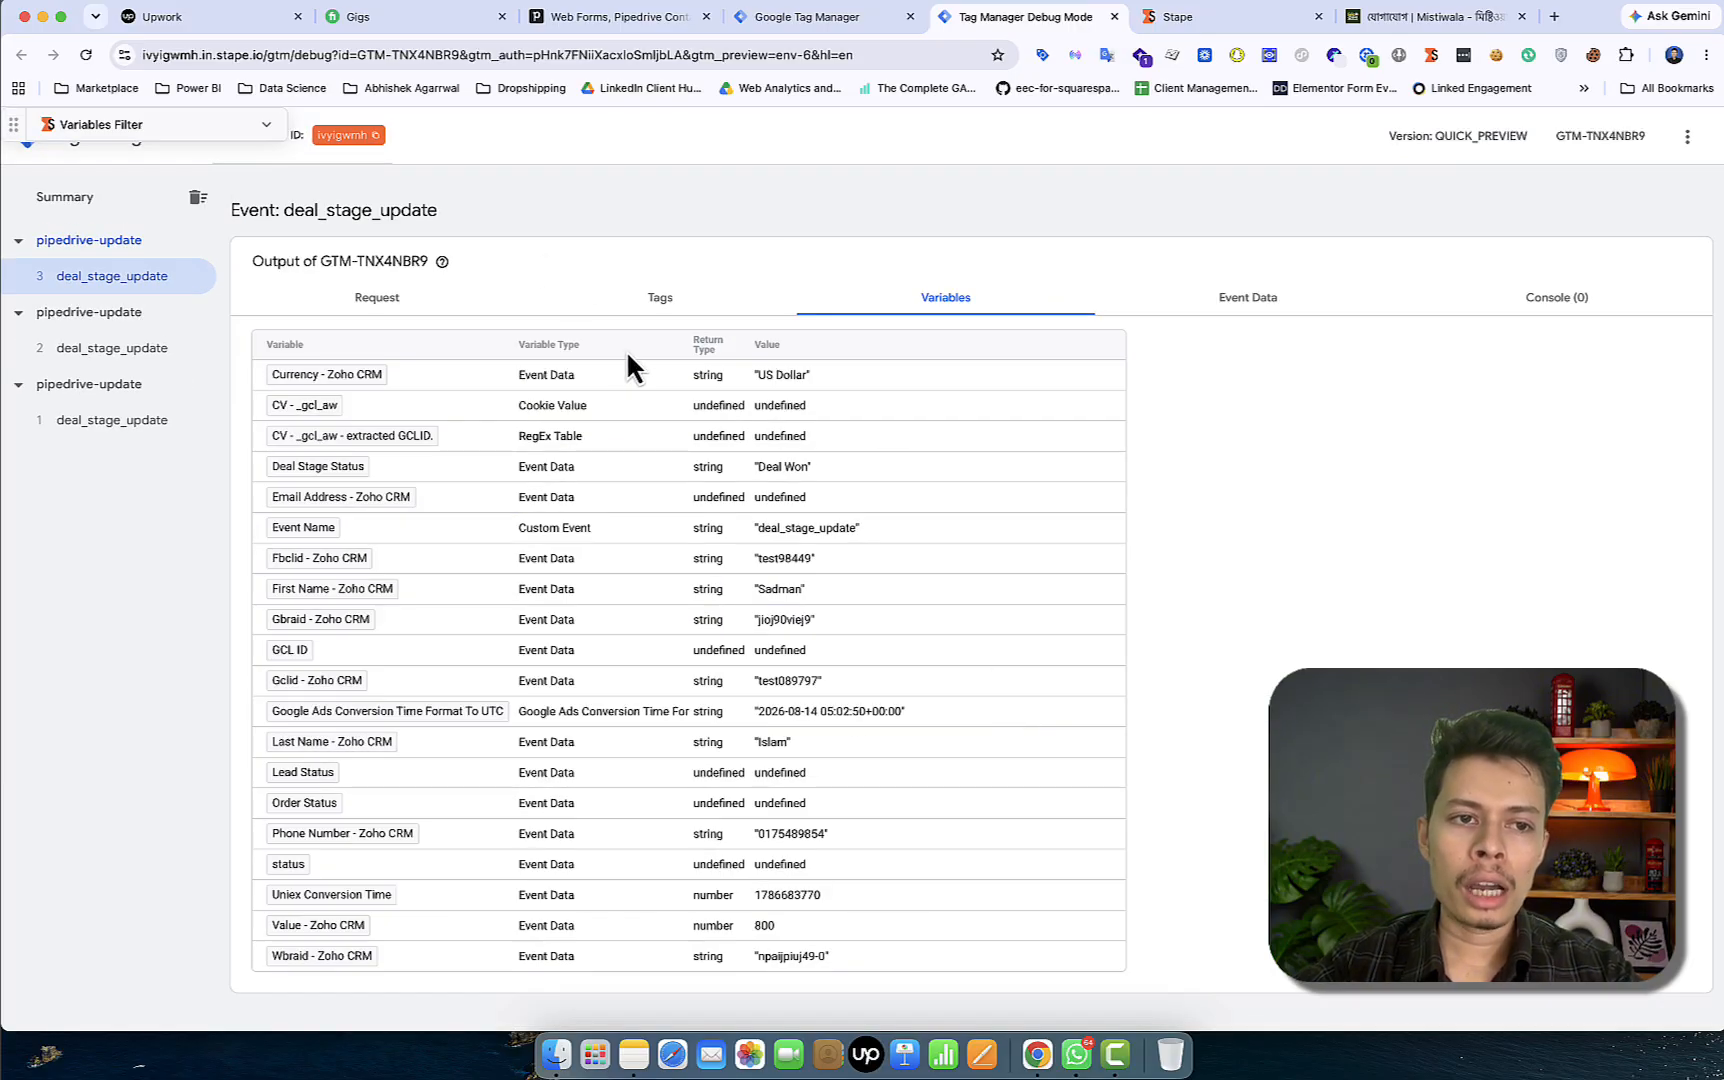